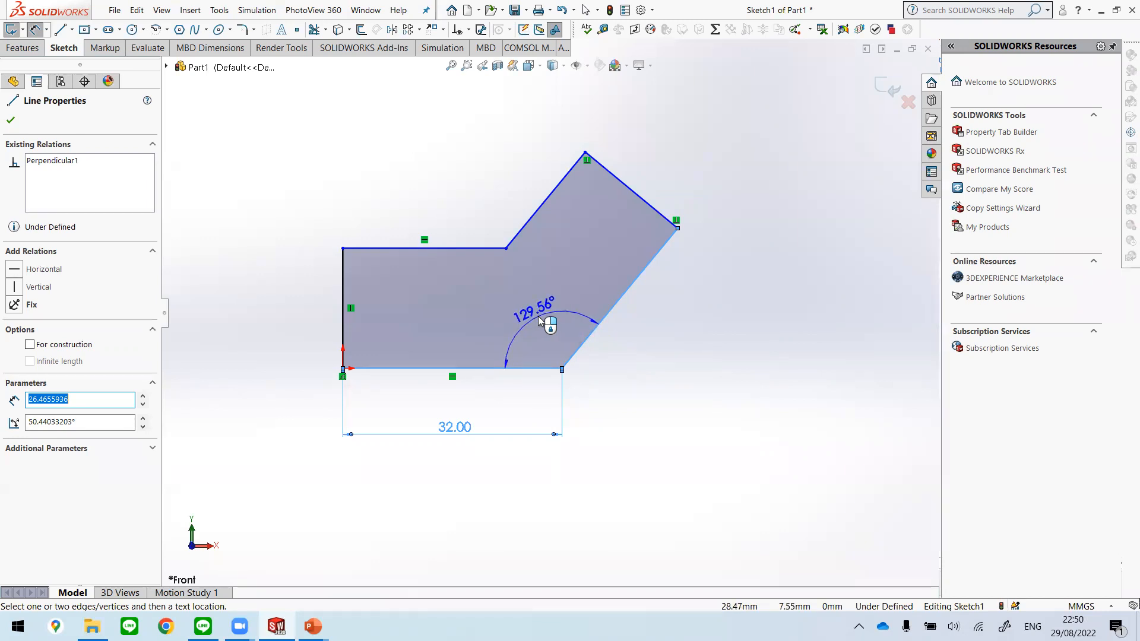
Step: Place the angle dimension between the sketch's bottom line and the long slanted line and set it to 125°
click(537, 321)
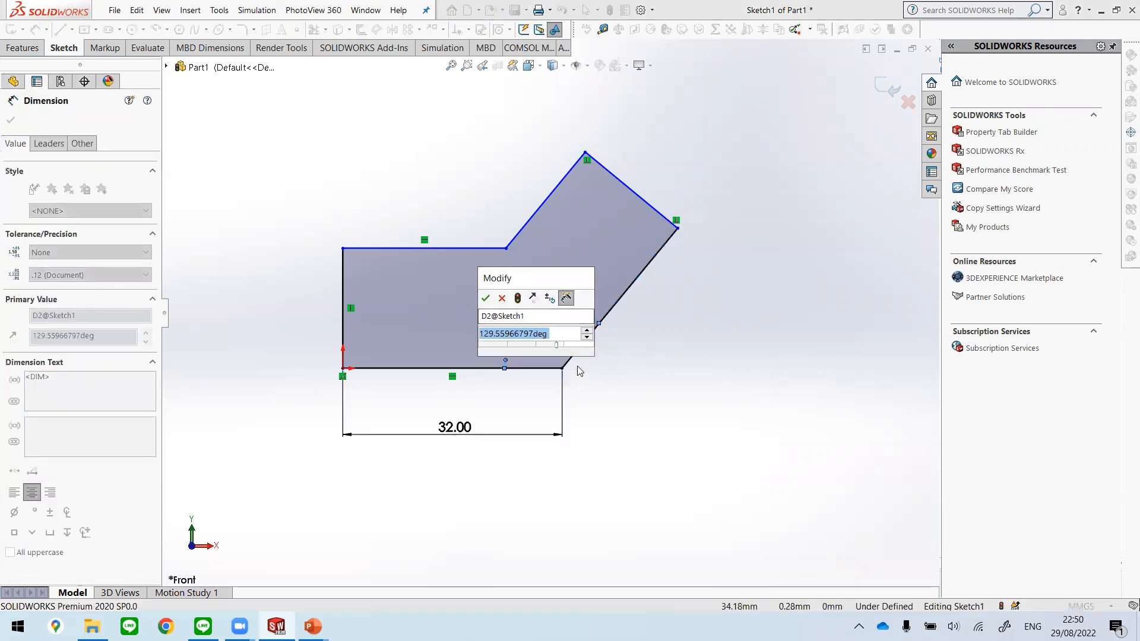
text(125)
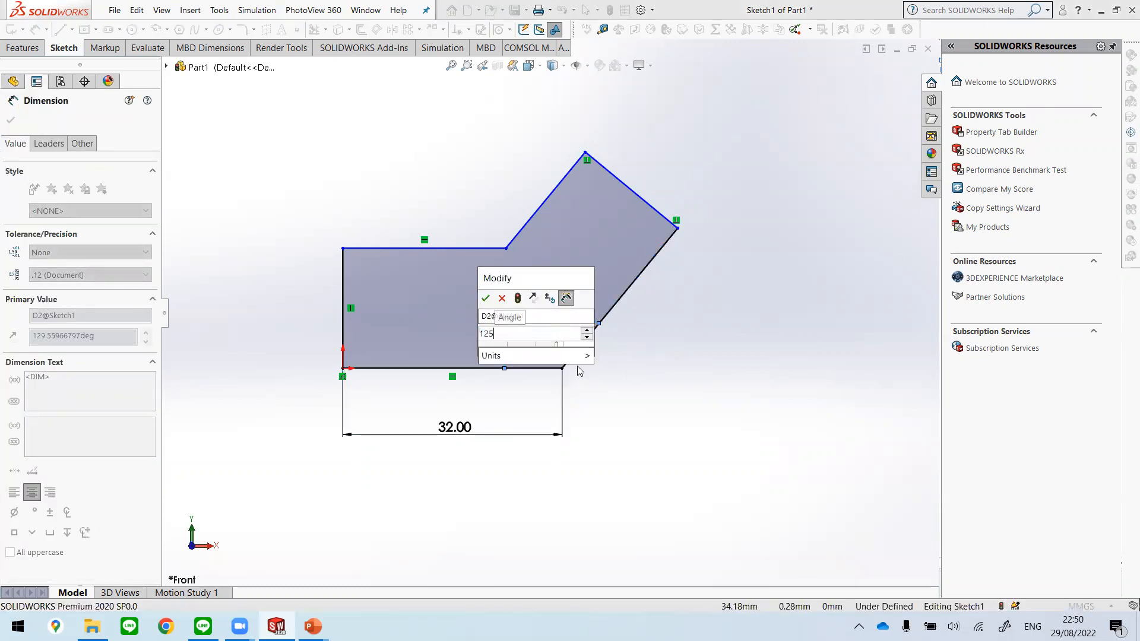
key(Return)
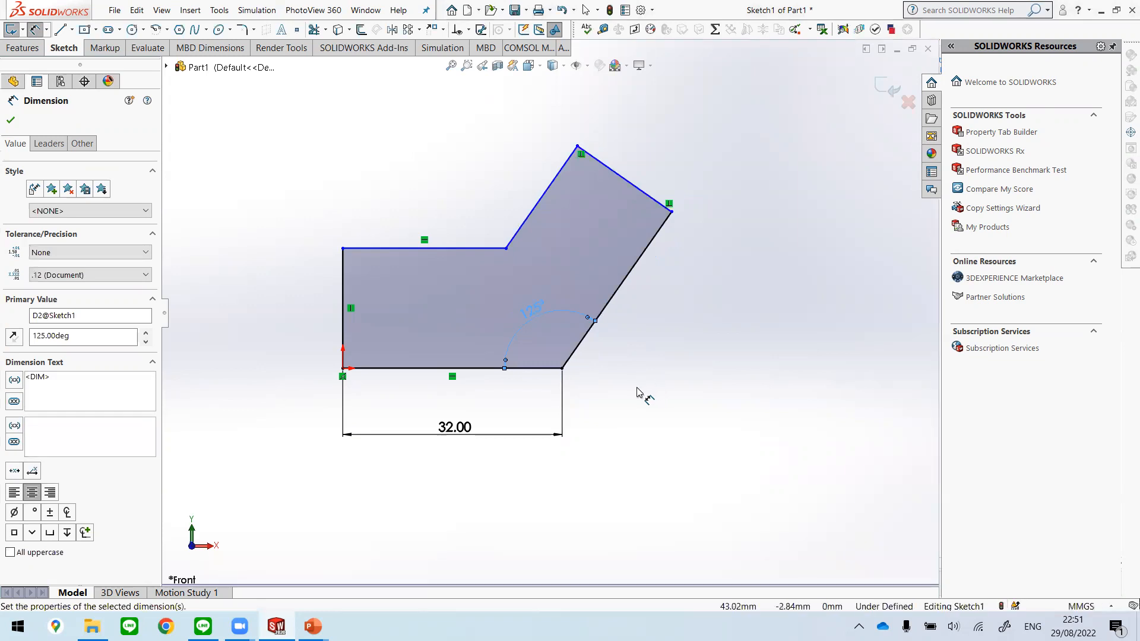
click(615, 402)
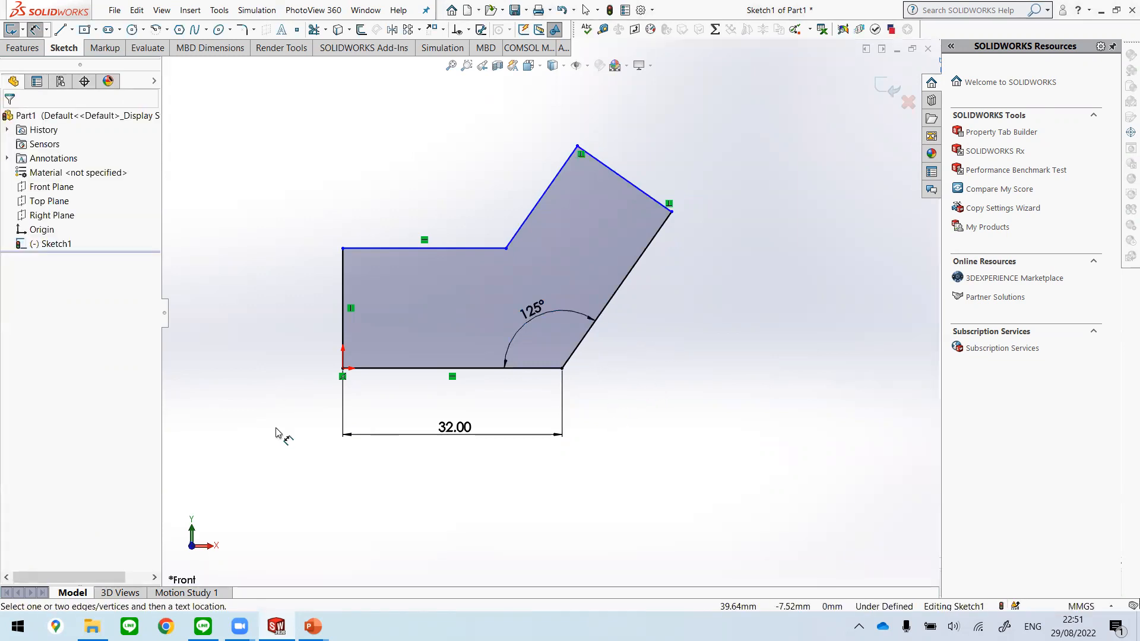
Step: Dimension the horizontal distance from the origin to the outer corner of the slanted arm at 50 mm
click(344, 370)
click(672, 212)
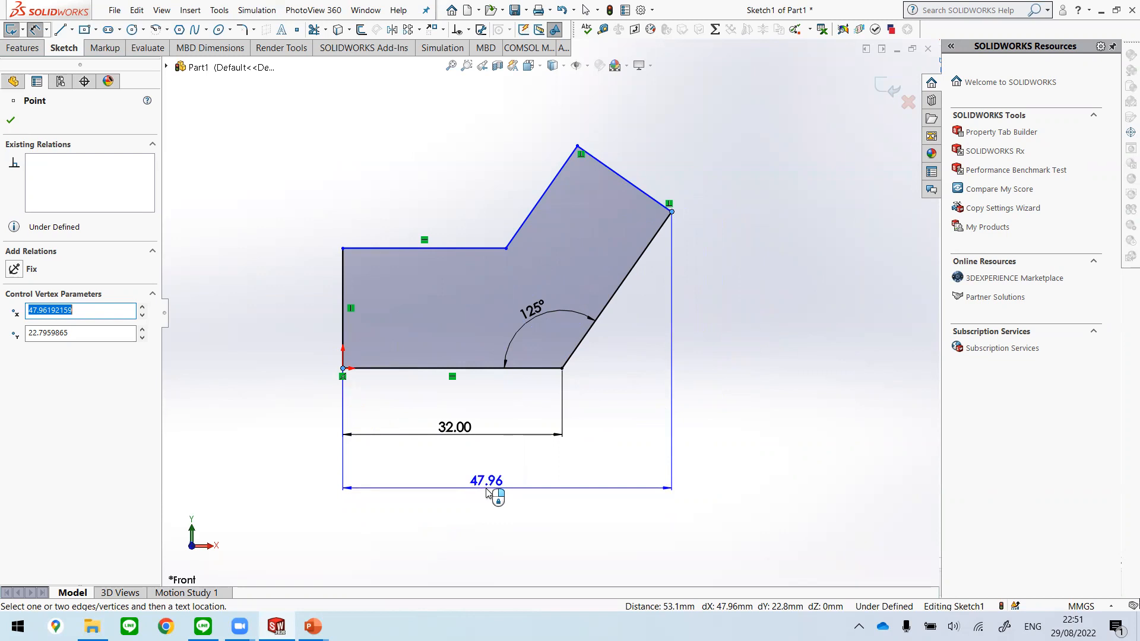
click(487, 493)
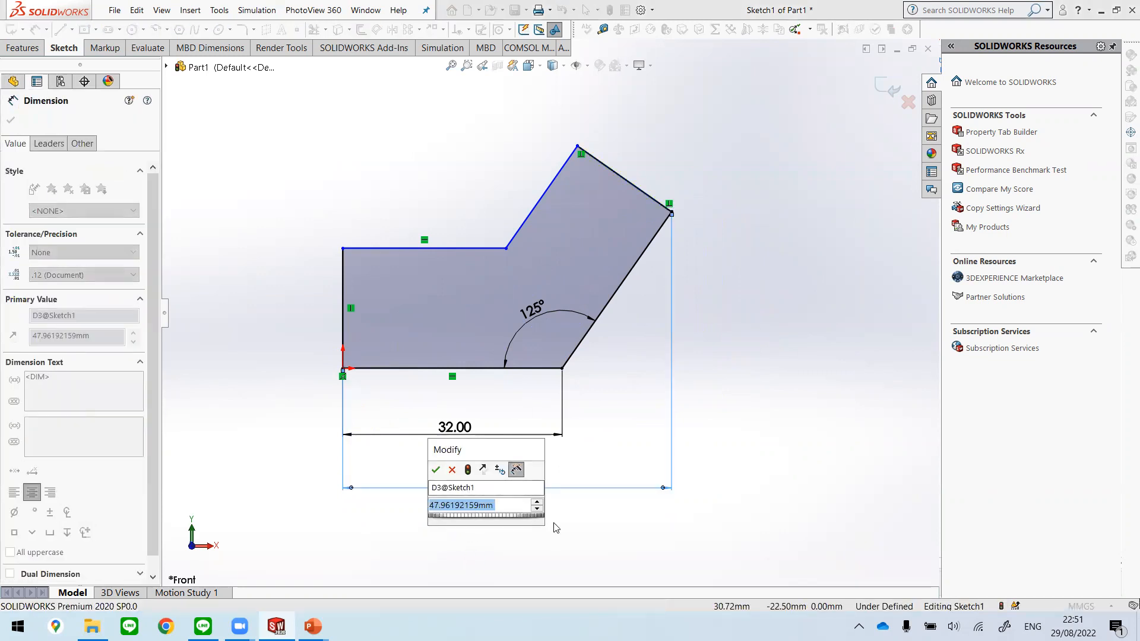
text(50)
key(Return)
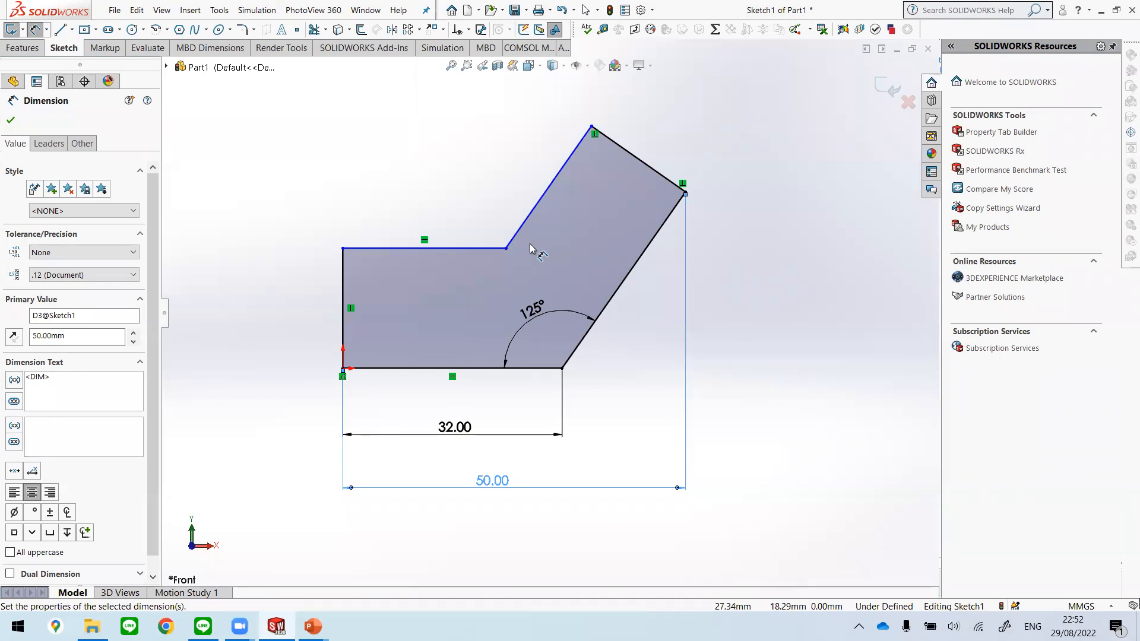
key(Escape)
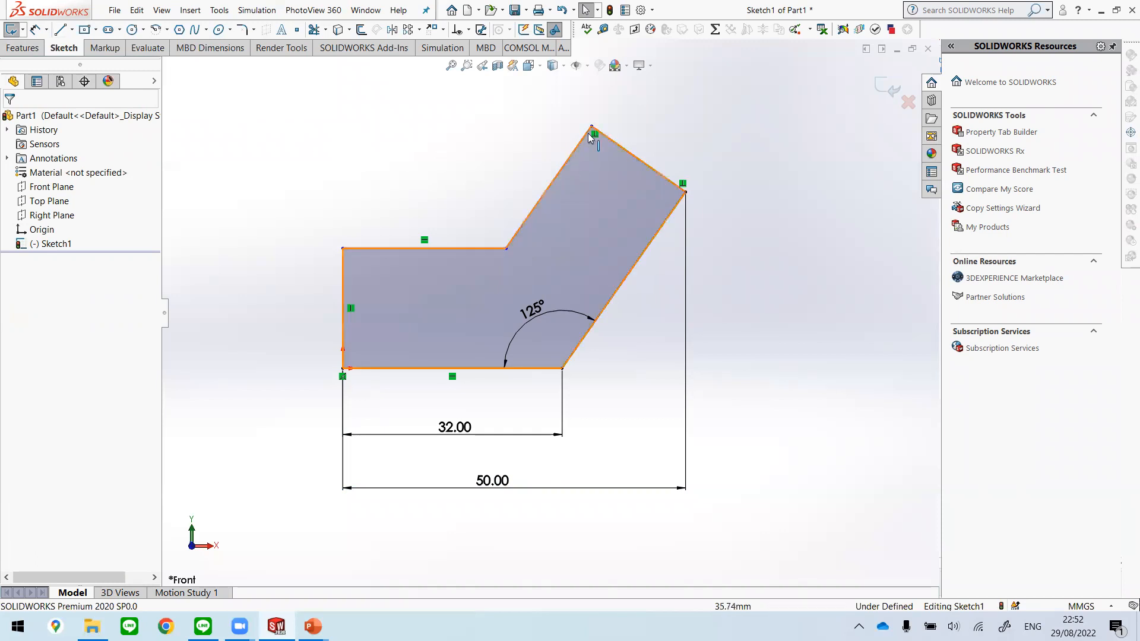
Step: Move the slanted arm's free upper corner and the inner corner of the profile to test which geometry is still undefined
mouse_move(592, 126)
mouse_down()
mouse_move(614, 146)
mouse_move(576, 122)
mouse_move(600, 150)
mouse_up()
click(537, 139)
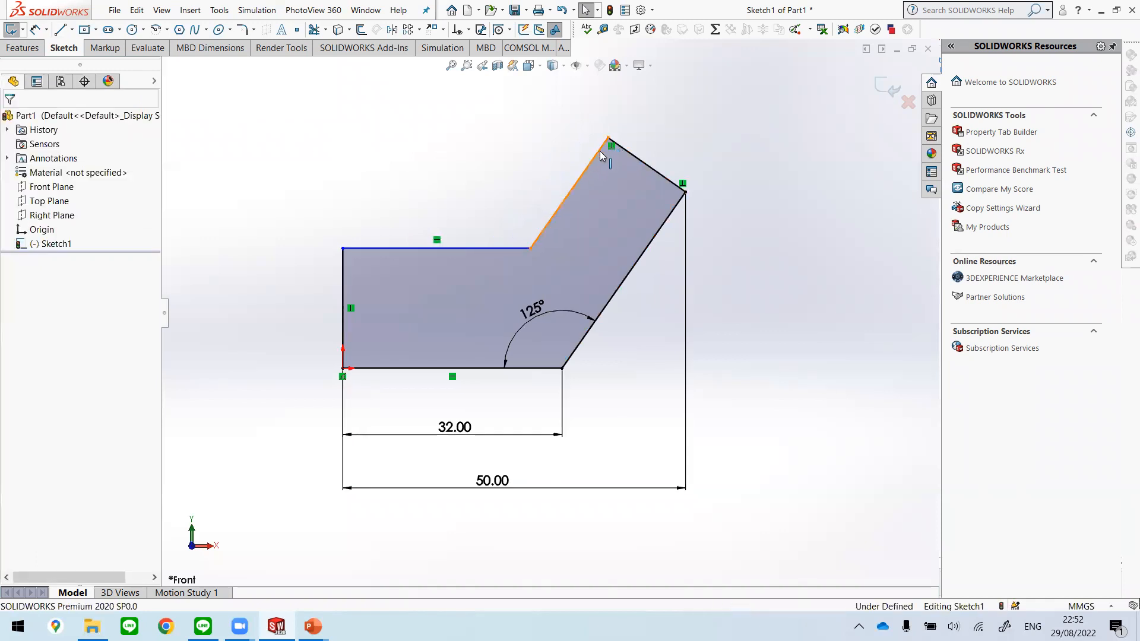
mouse_move(518, 249)
mouse_down()
mouse_move(473, 264)
mouse_move(522, 252)
mouse_move(529, 261)
mouse_move(520, 255)
mouse_up()
click(785, 248)
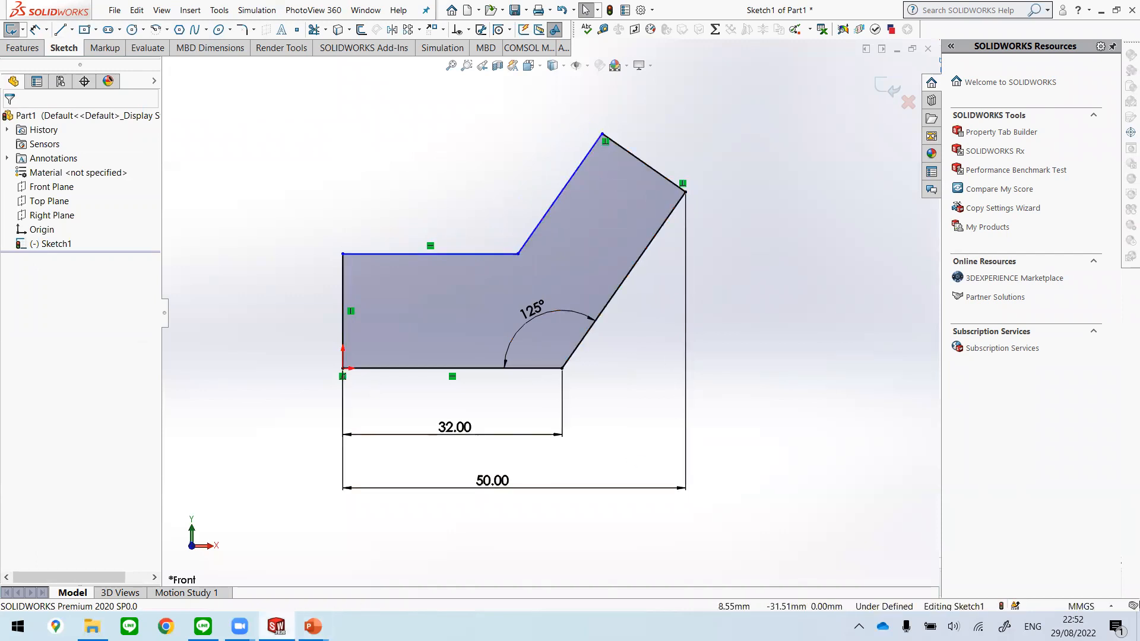
Step: Check the reference drawing in PowerPoint and, back in SOLIDWORKS, dimension the slanted arm's end edge at 20 mm
click(276, 627)
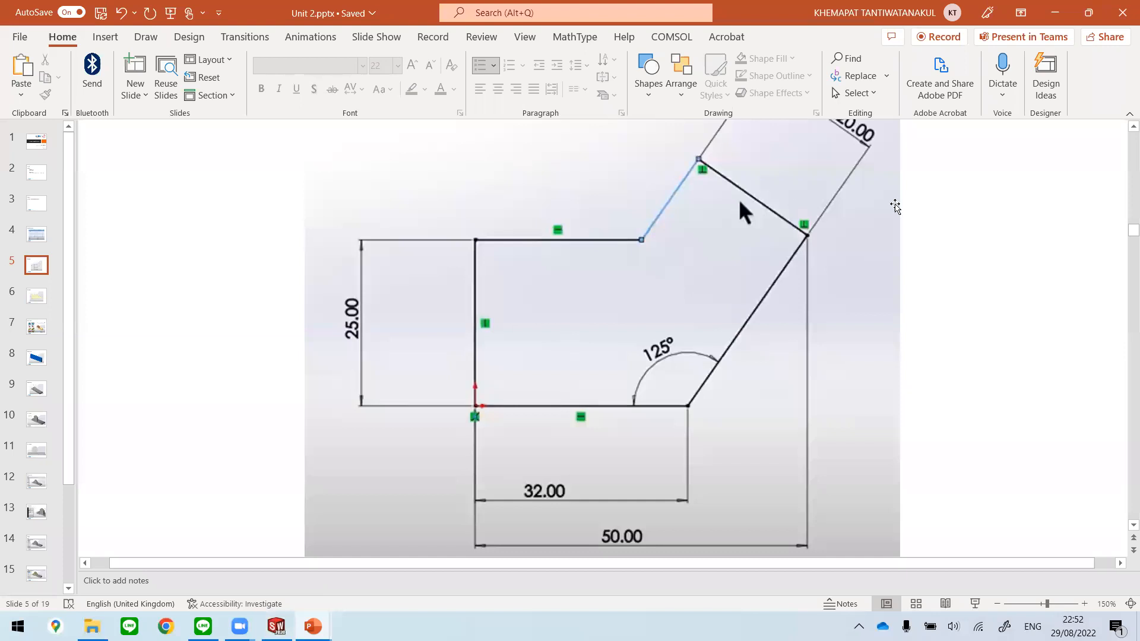
scroll(891, 217, up, 1)
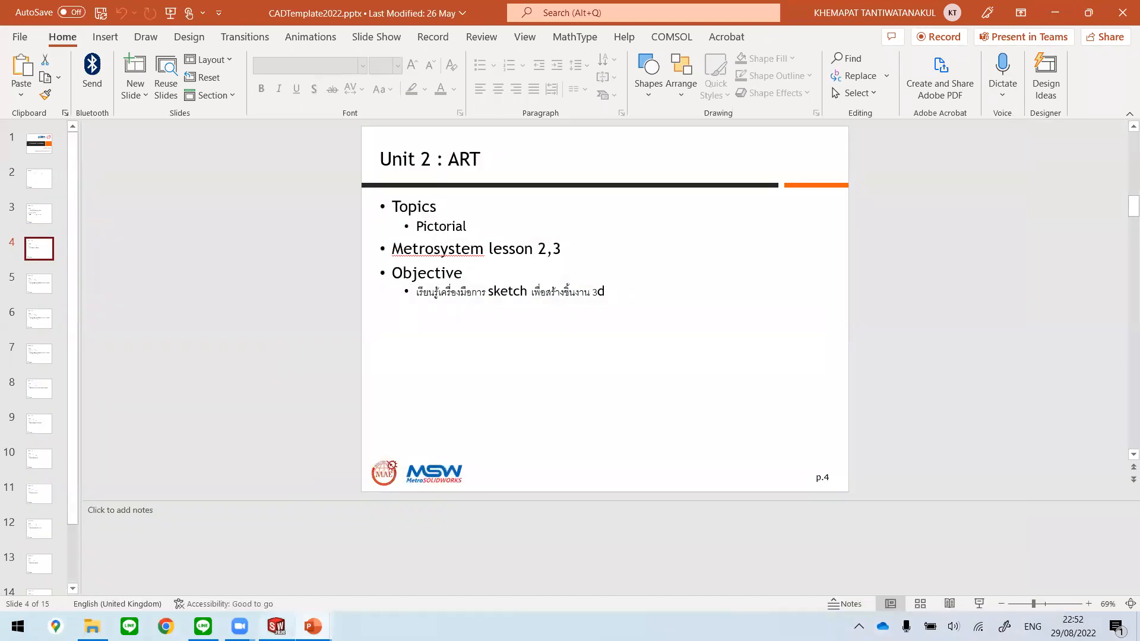
click(276, 626)
click(40, 31)
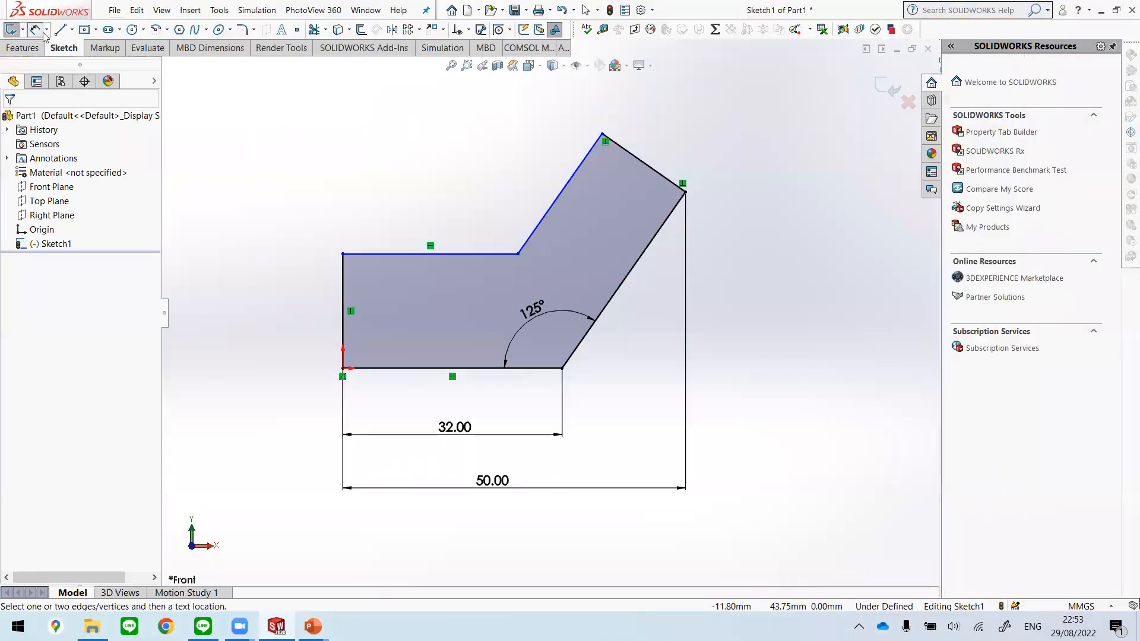
click(657, 171)
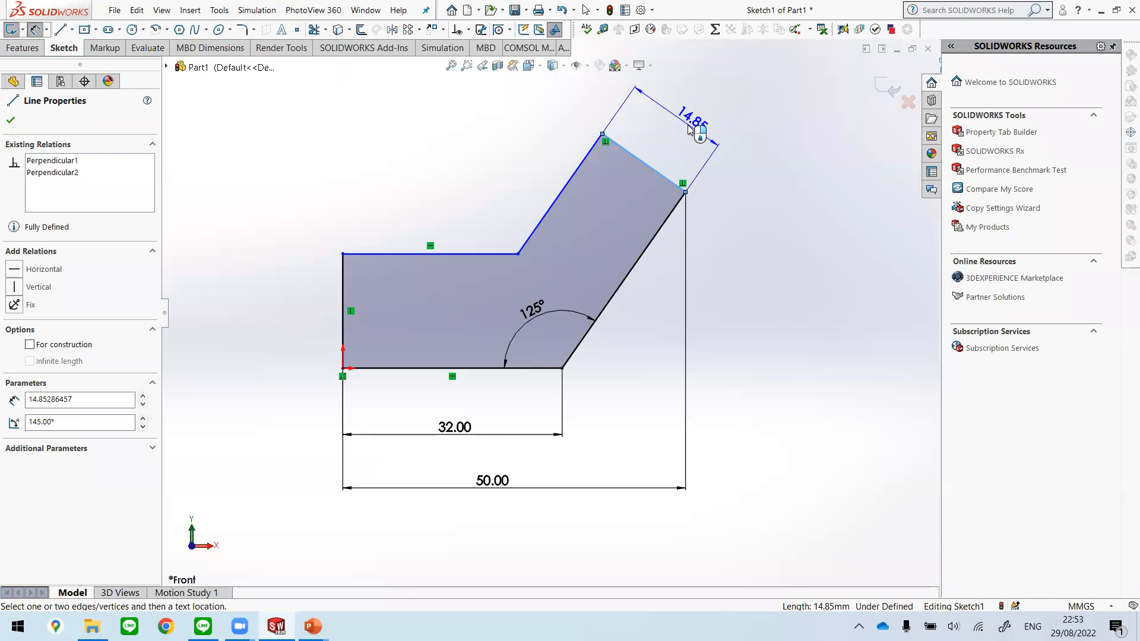
click(689, 130)
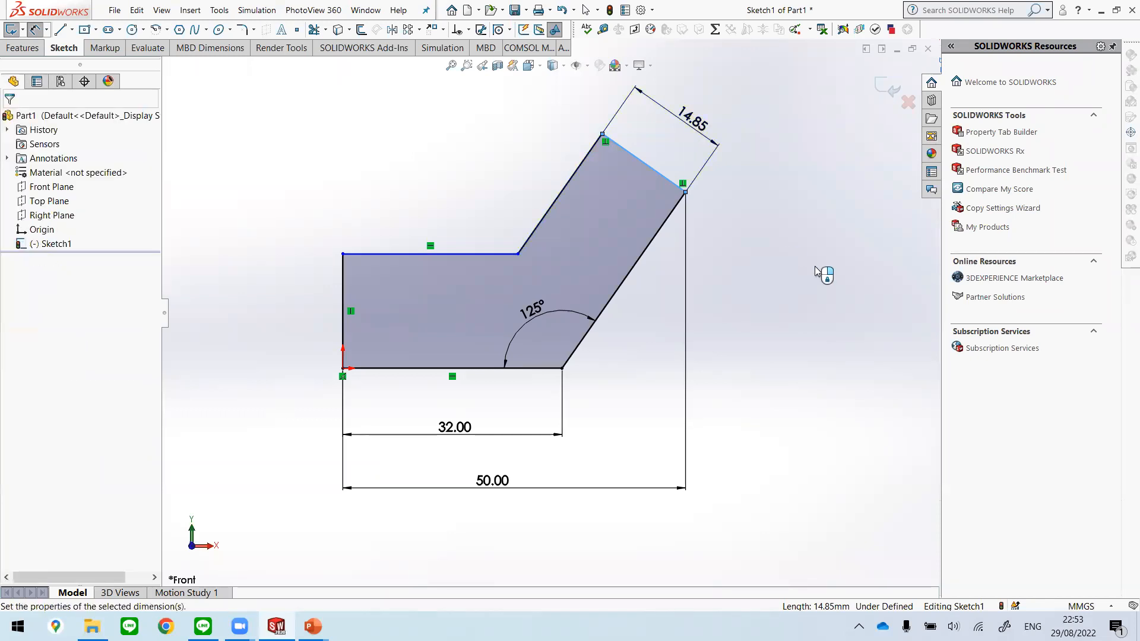
text(20)
key(Return)
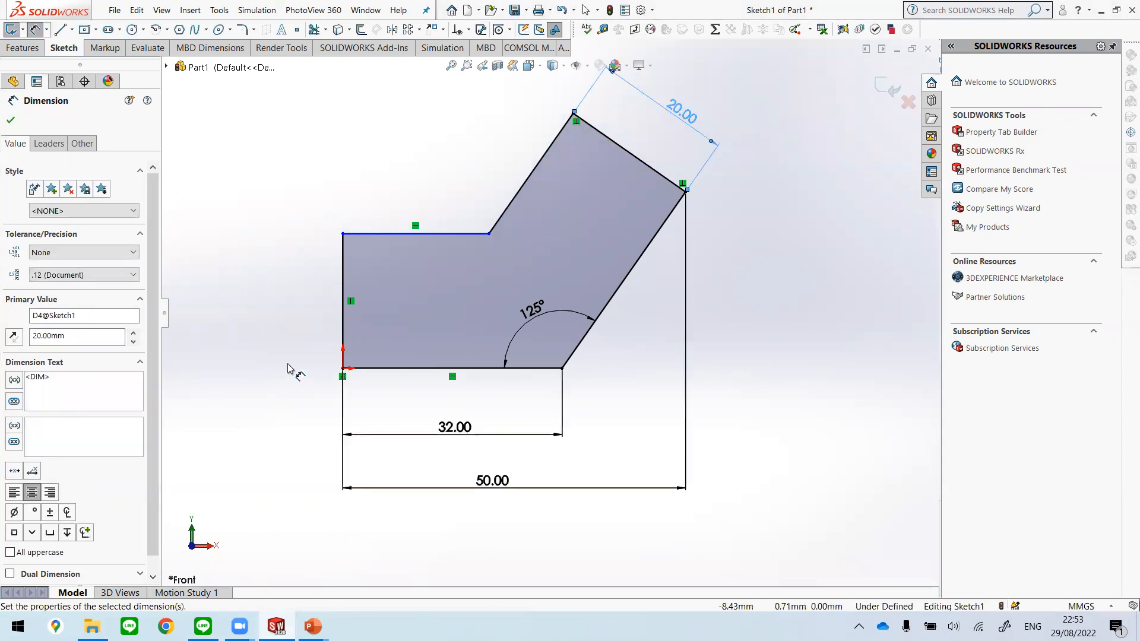
Step: Consult the Unit 2.pptx drawing in PowerPoint, dimension the vertical edge at the origin at 25 mm in SOLIDWORKS, and exit the sketch
mouse_move(313, 627)
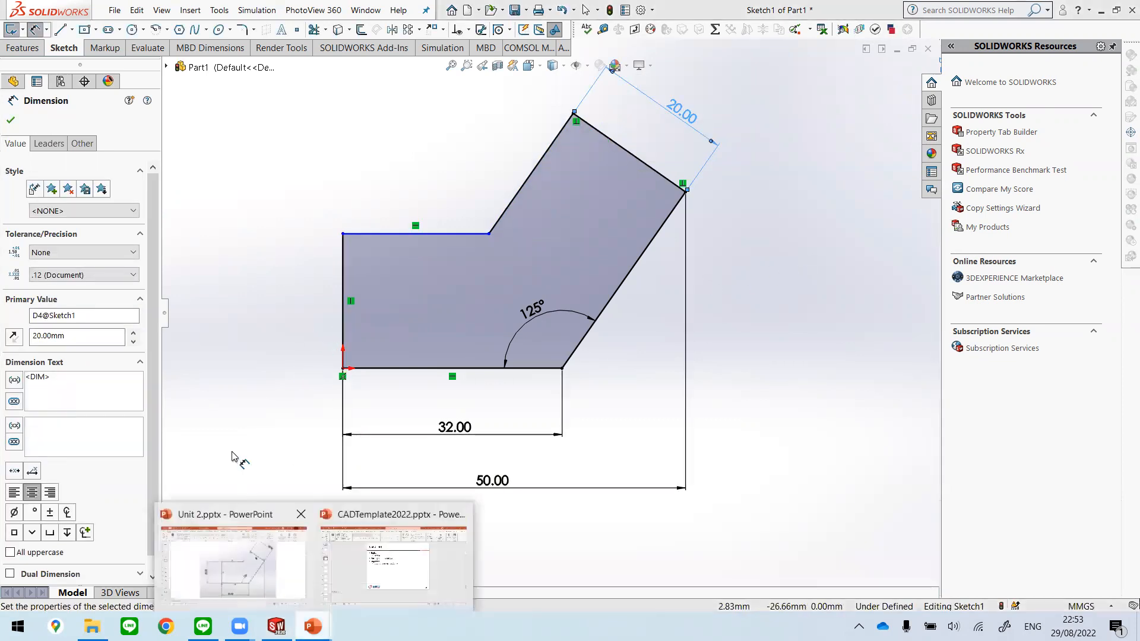
click(247, 558)
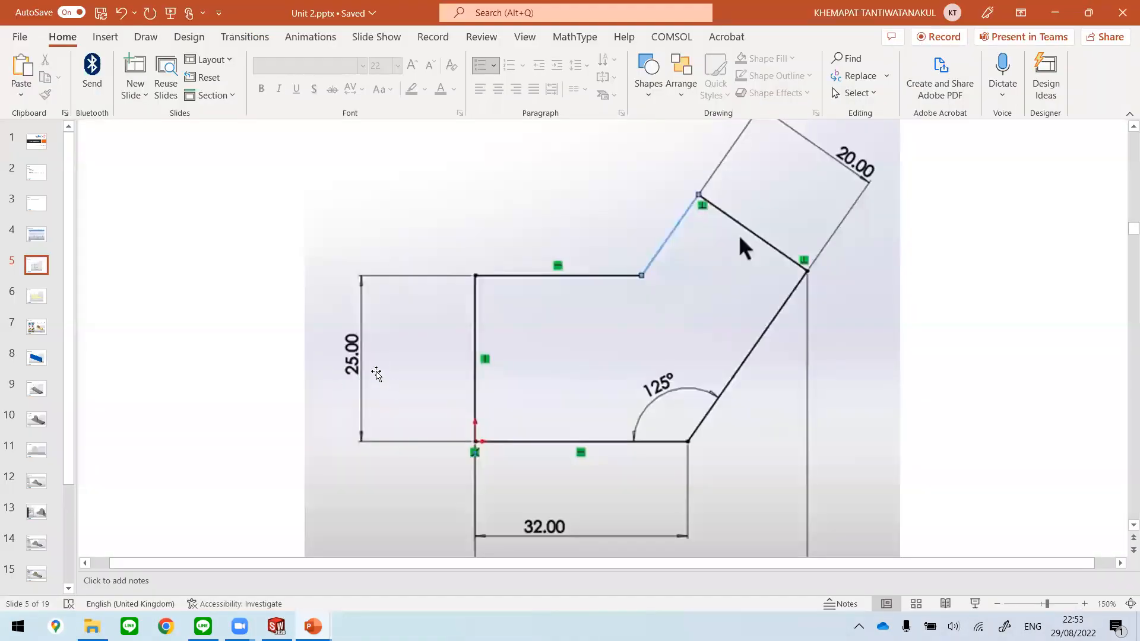
mouse_move(313, 626)
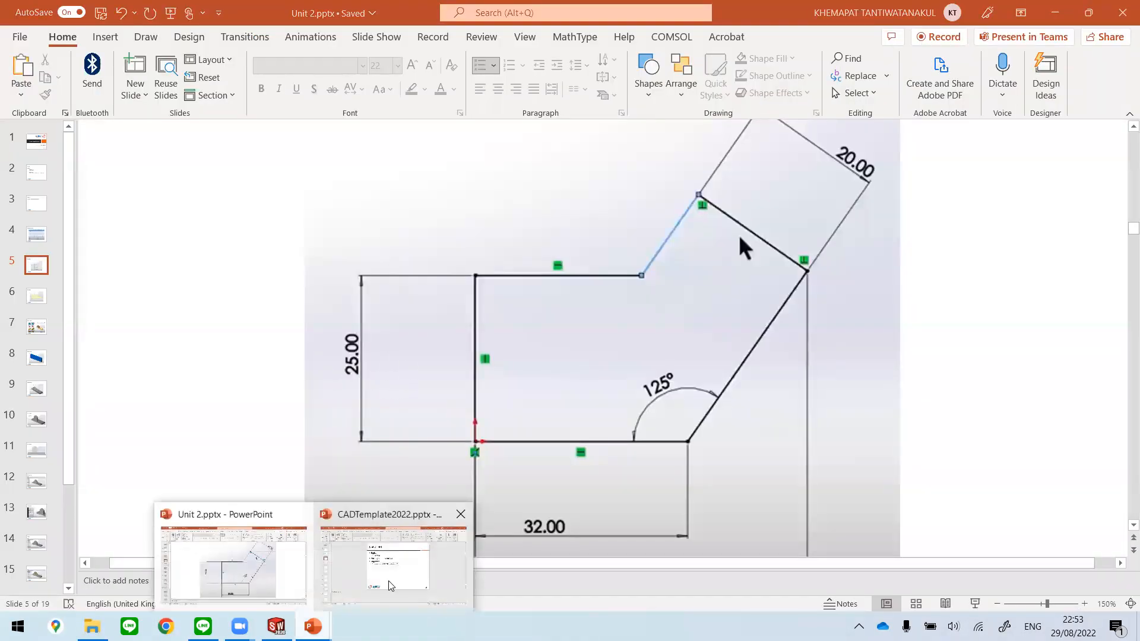
click(394, 552)
click(276, 626)
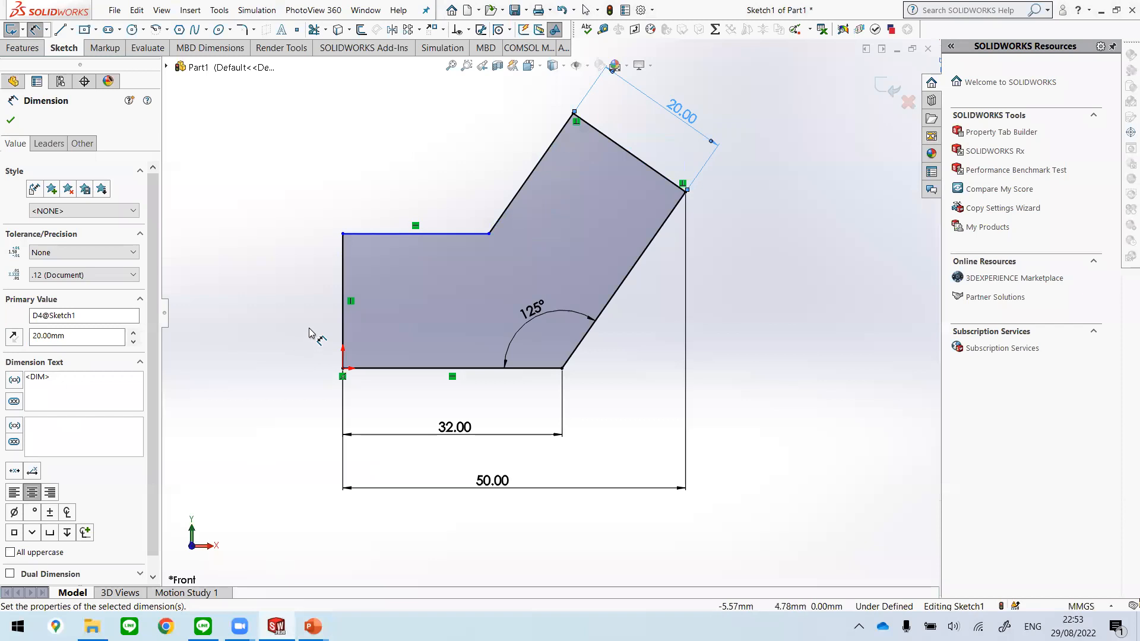
click(309, 300)
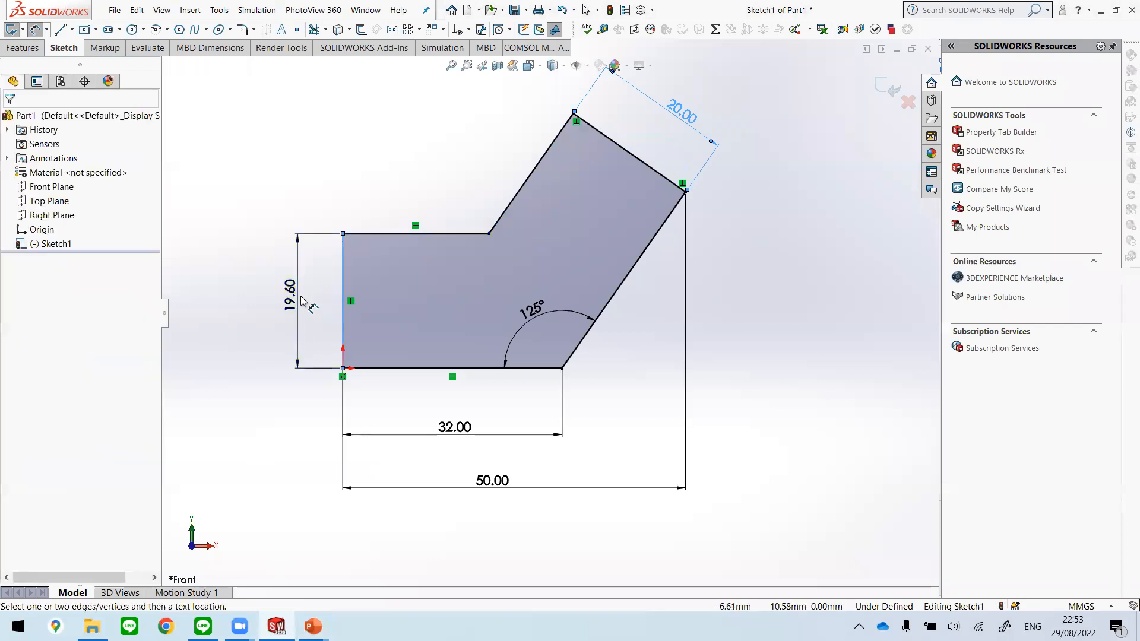
click(302, 300)
text(25)
key(Return)
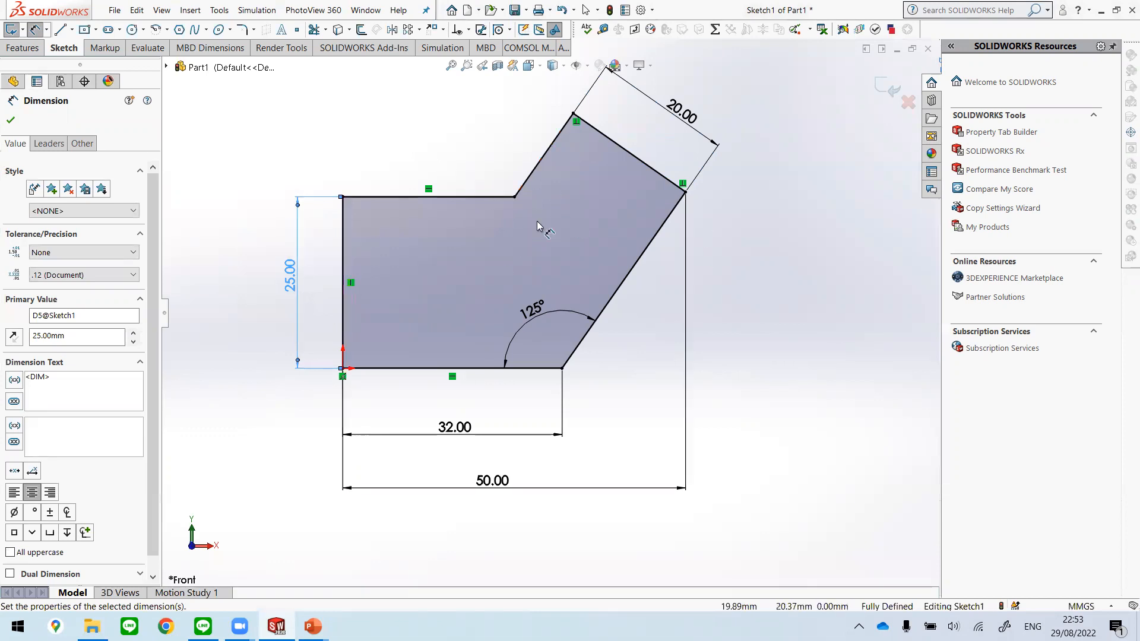
click(10, 122)
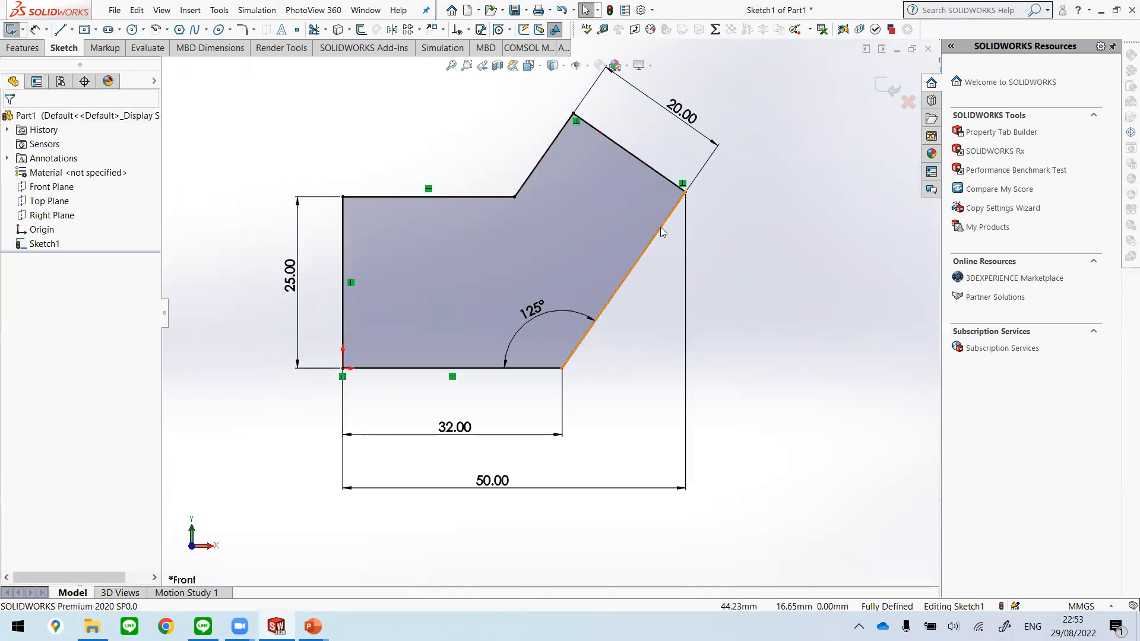
click(882, 87)
click(772, 294)
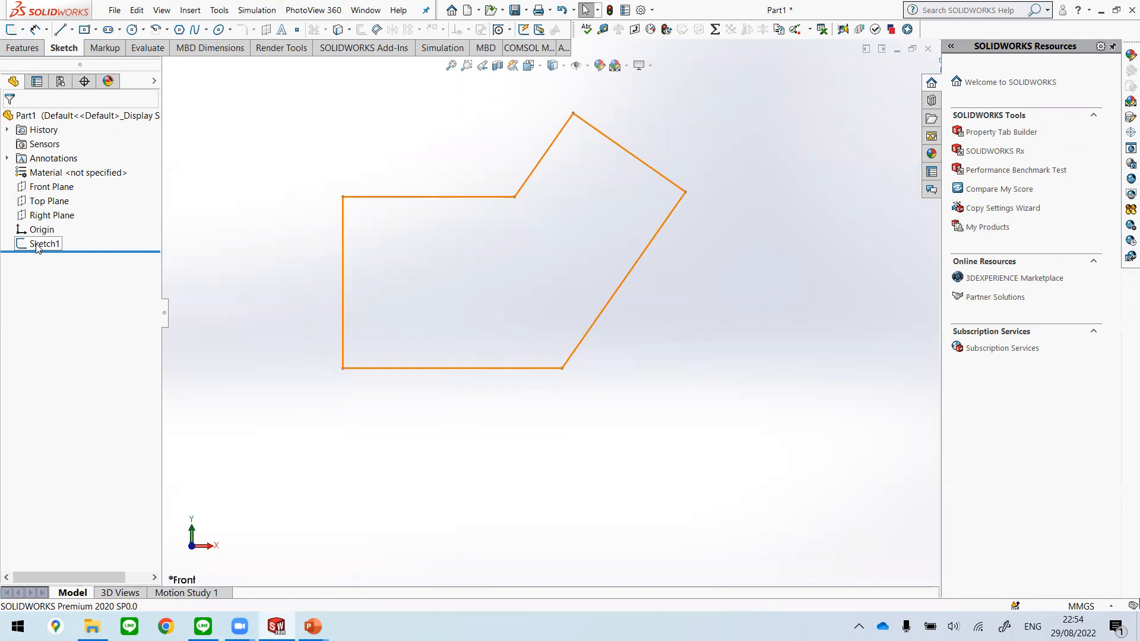
Step: Reopen Sketch1 for editing to review all its dimensions and relations, and exit it again
key(f)
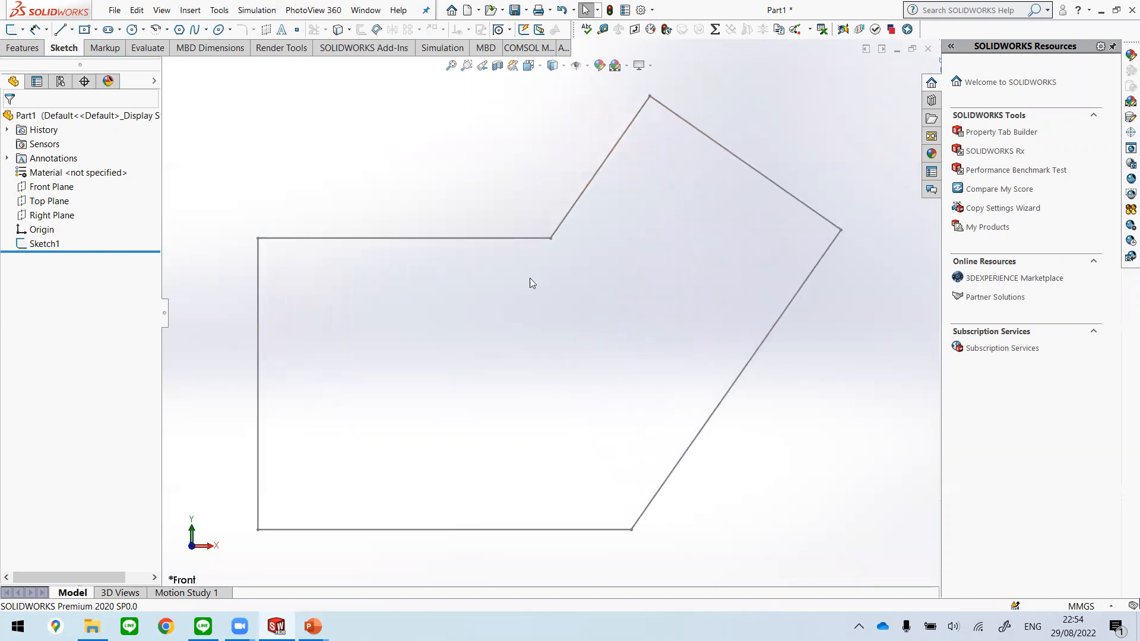
right_click(50, 242)
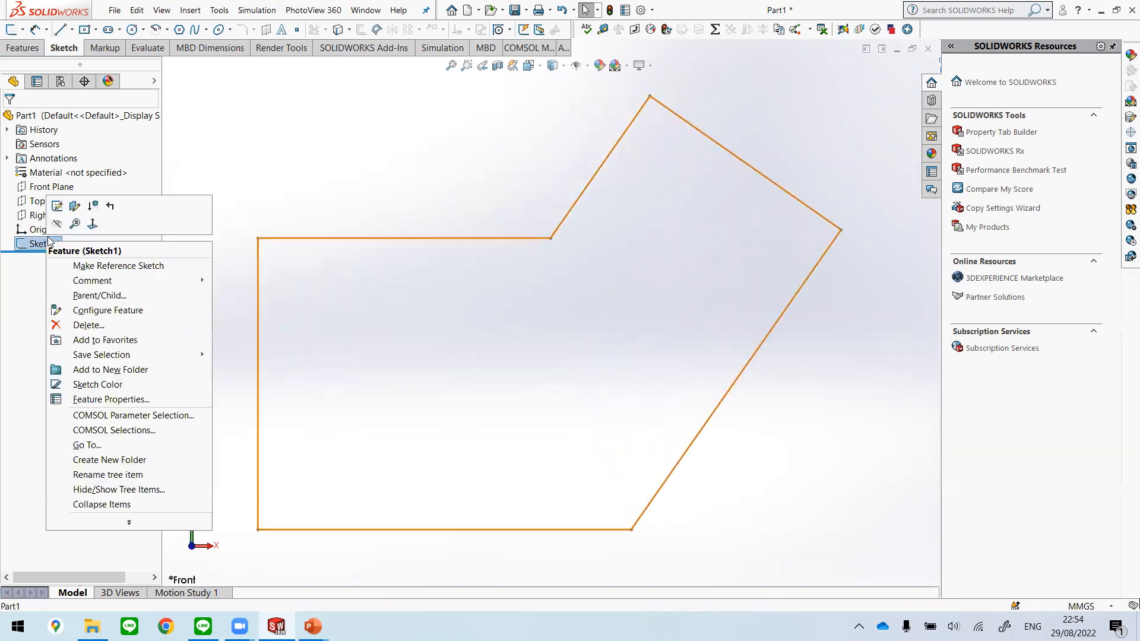
click(57, 206)
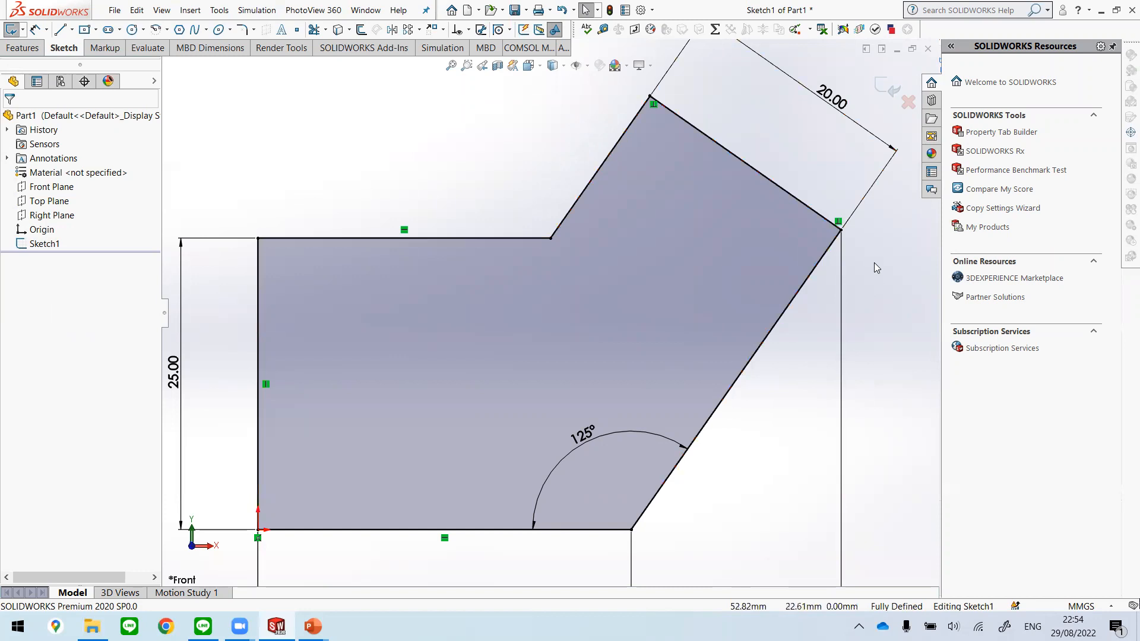
key(f)
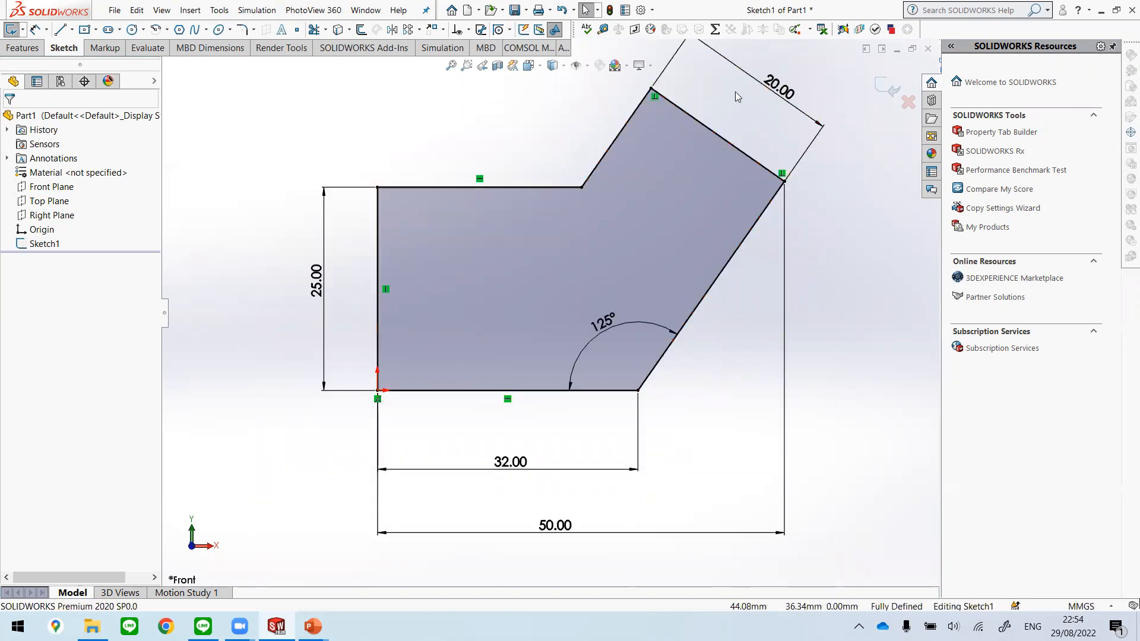
scroll(805, 183, up, 1)
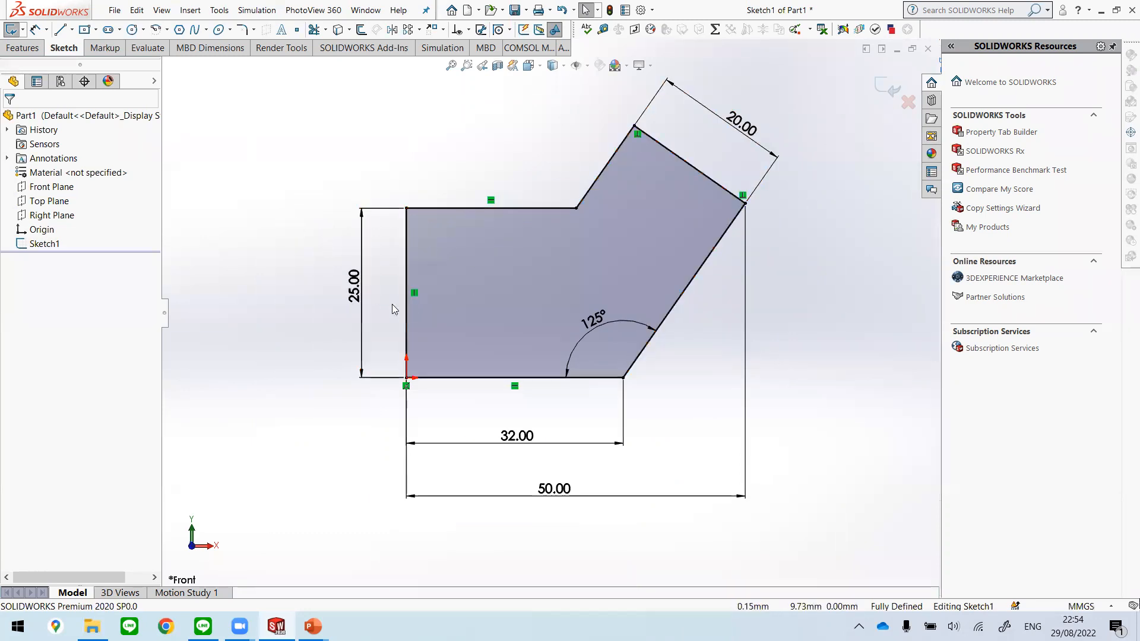
click(888, 88)
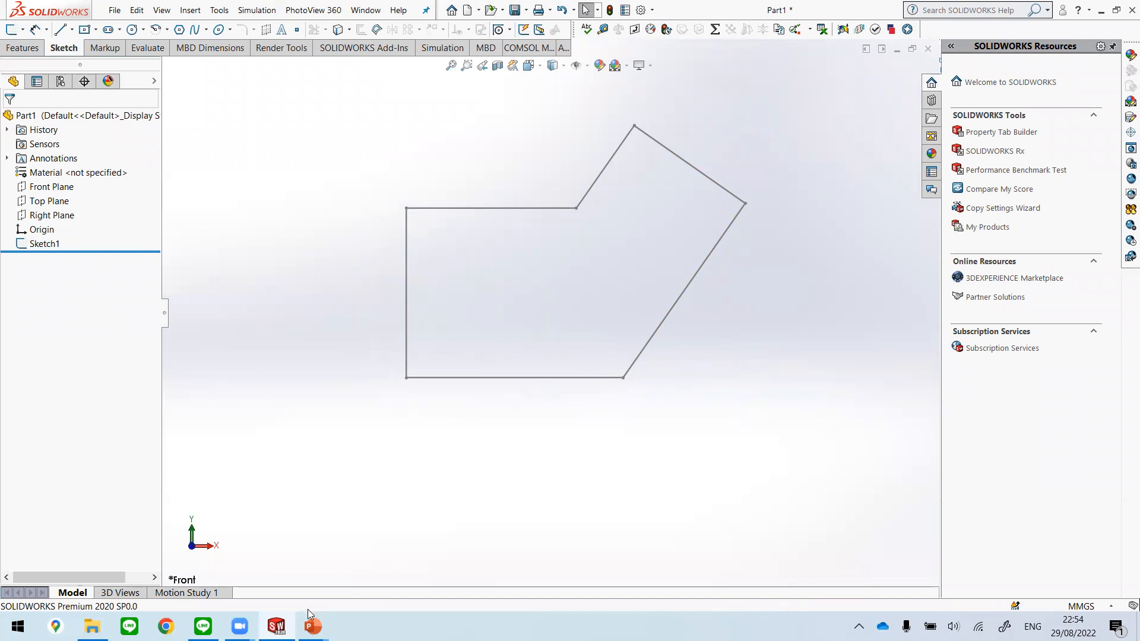
Step: Switch to Unit 2.pptx in PowerPoint and go to the Example II slide to examine its dimensioned drawing
mouse_move(313, 626)
click(250, 521)
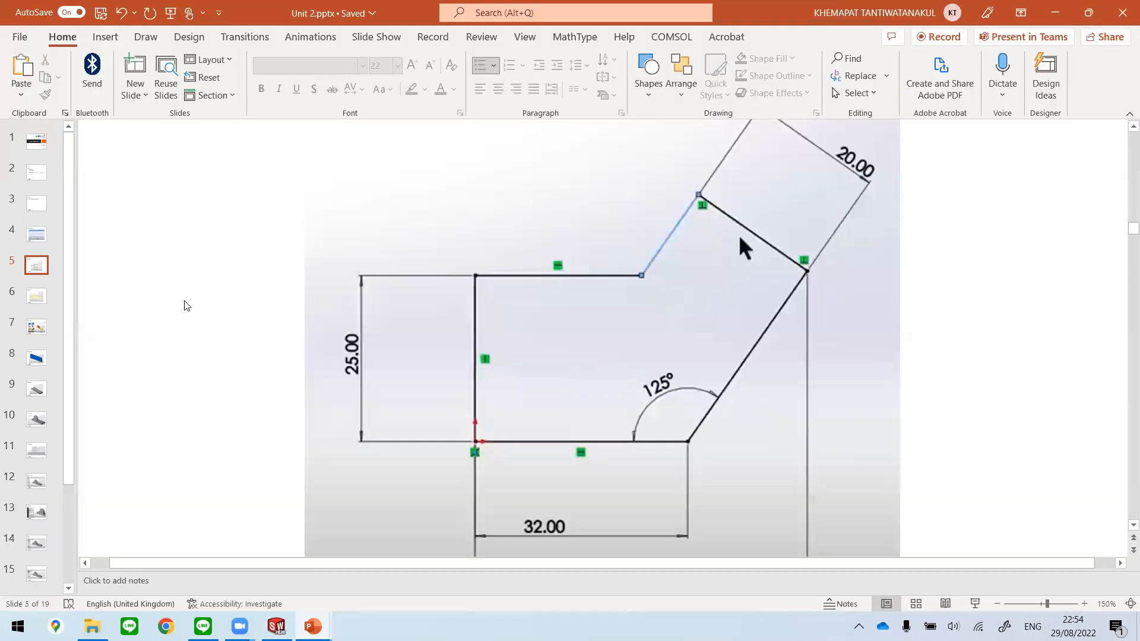
ctrl+scroll(289, 320, down, 5)
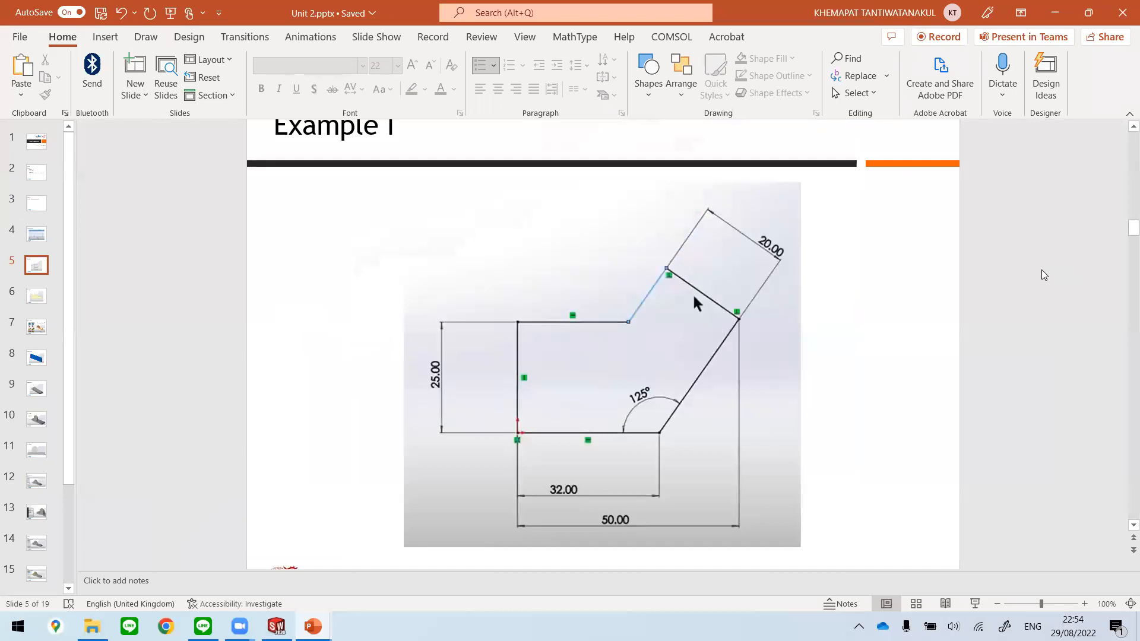
scroll(1043, 273, down, 2)
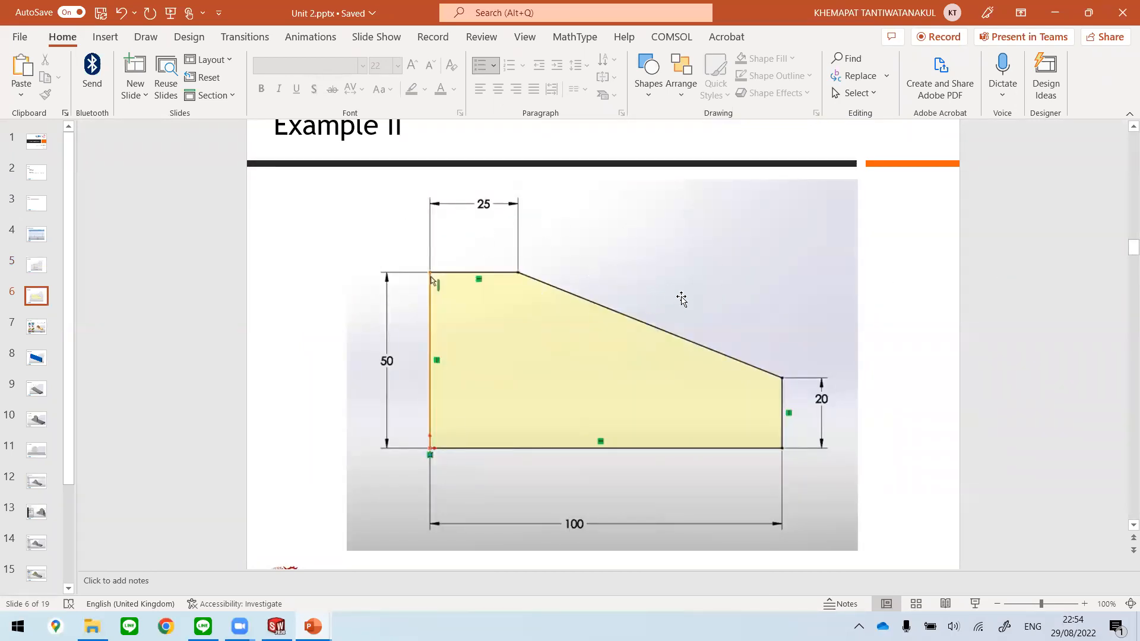
scroll(682, 300, down, 1)
scroll(681, 300, up, 1)
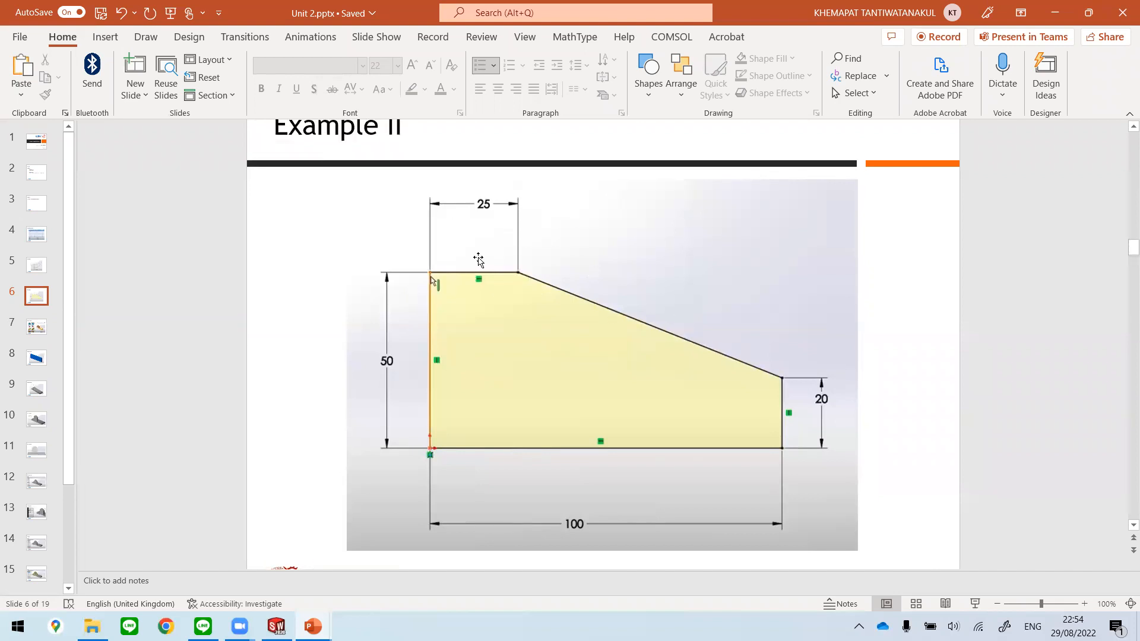
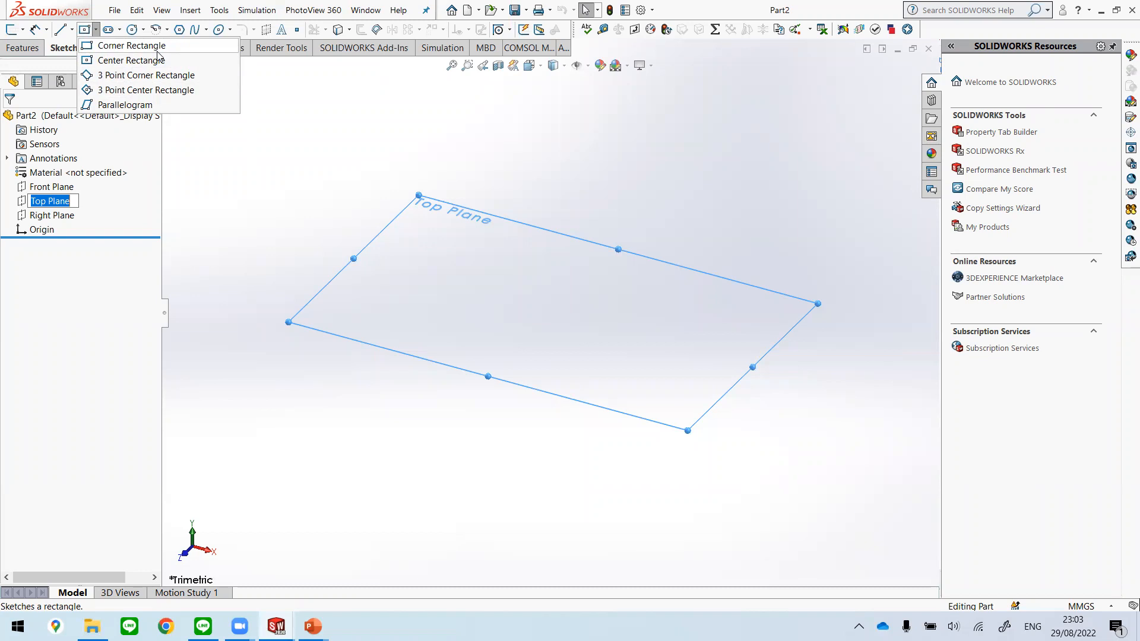
Step: Sketch a center rectangle on the Top Plane, centred on the origin and about 140.5 by 83 mm
click(137, 63)
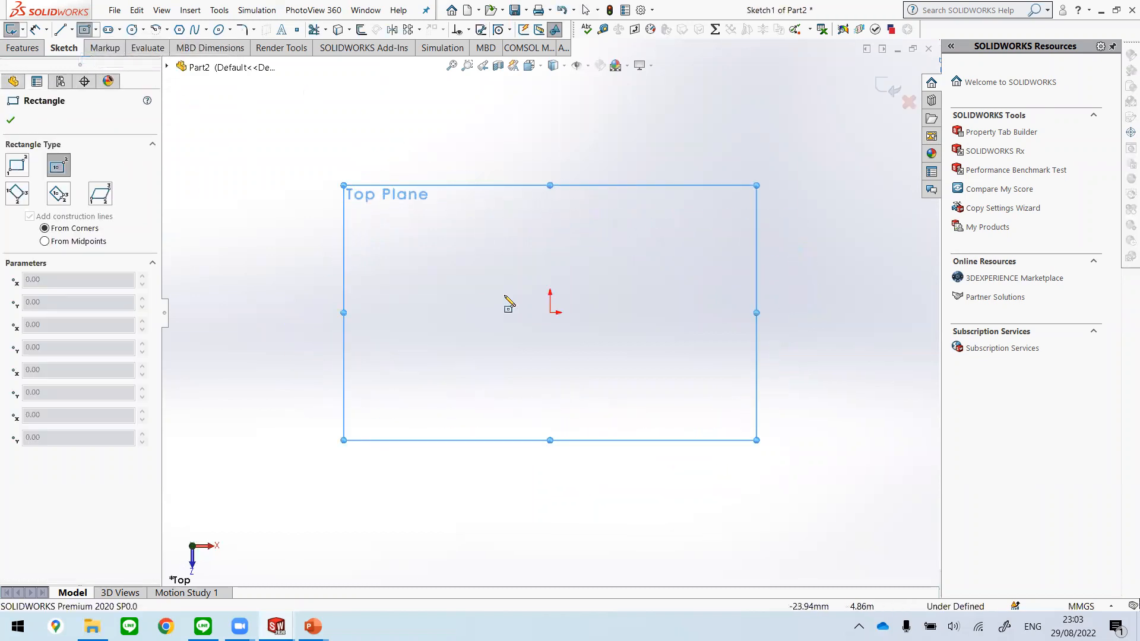
click(551, 311)
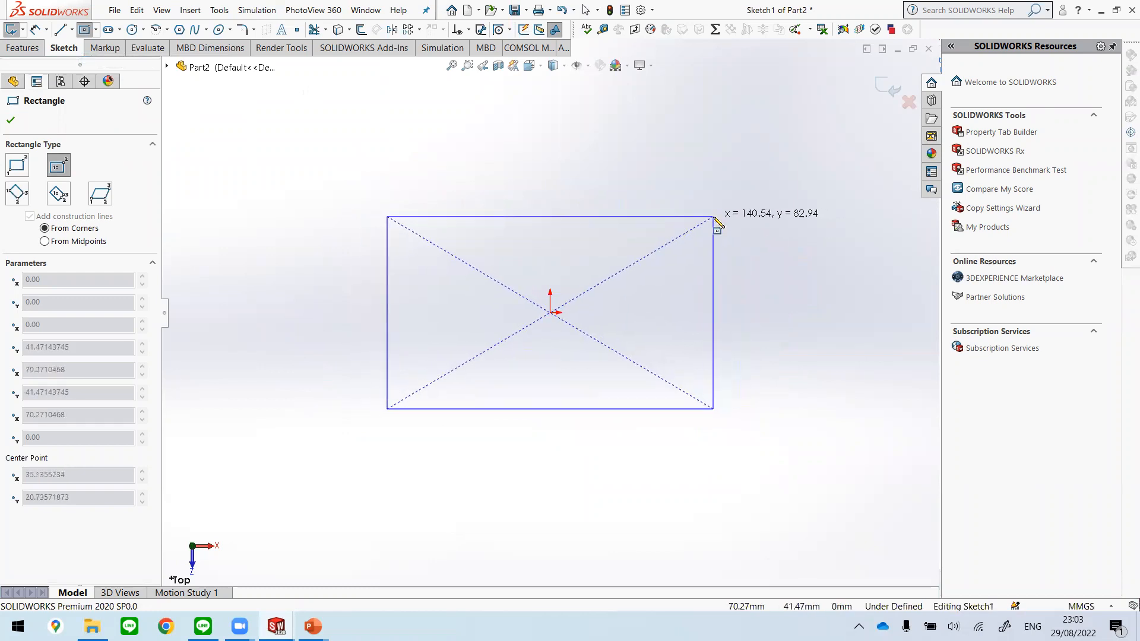
click(713, 217)
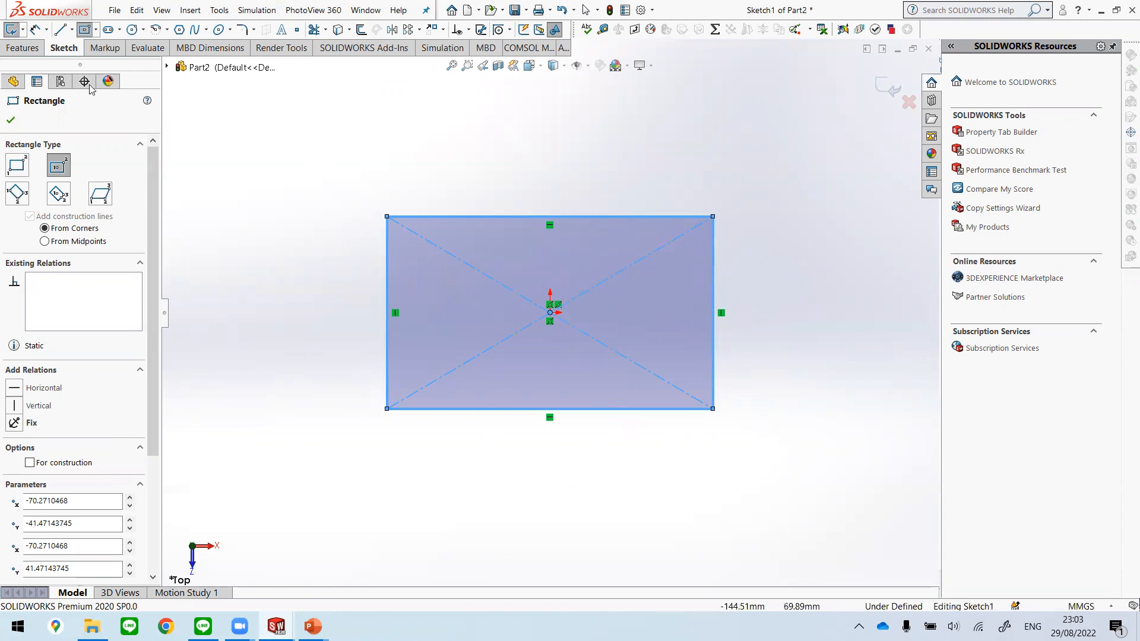
Step: Dimension the rectangle's horizontal edge at 125 mm and its vertical edge at 40 mm
click(33, 29)
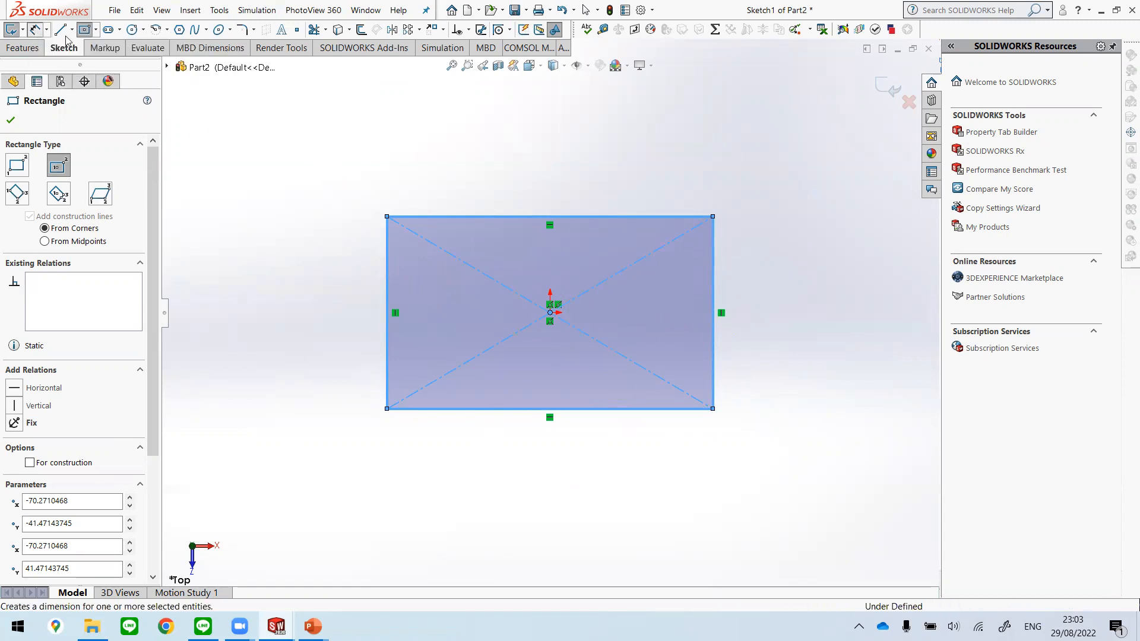
click(592, 414)
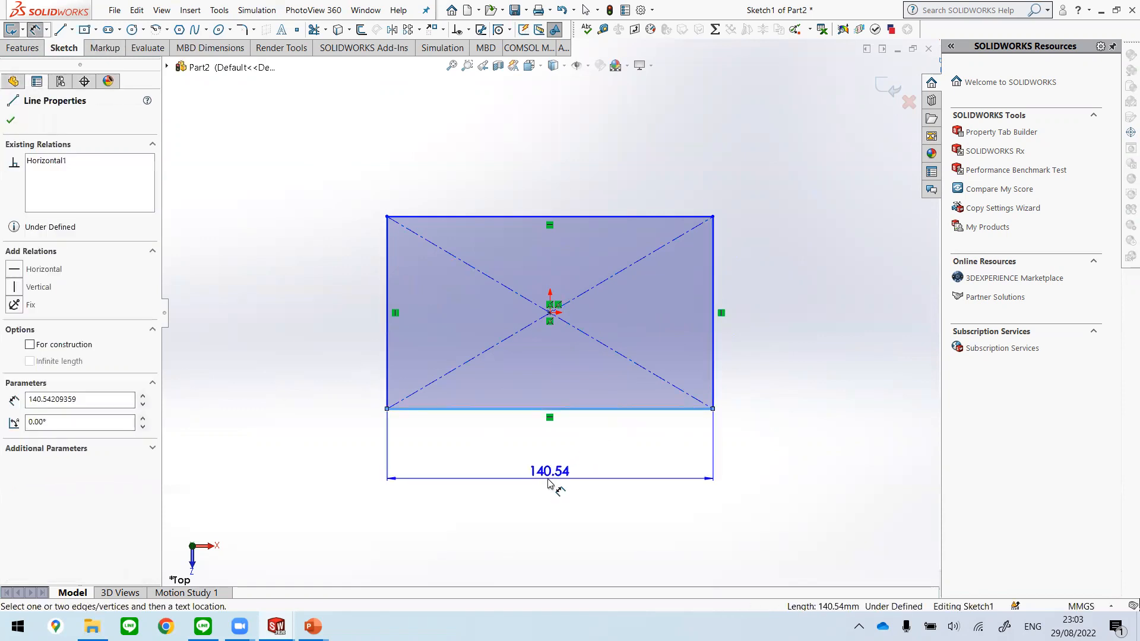
click(561, 481)
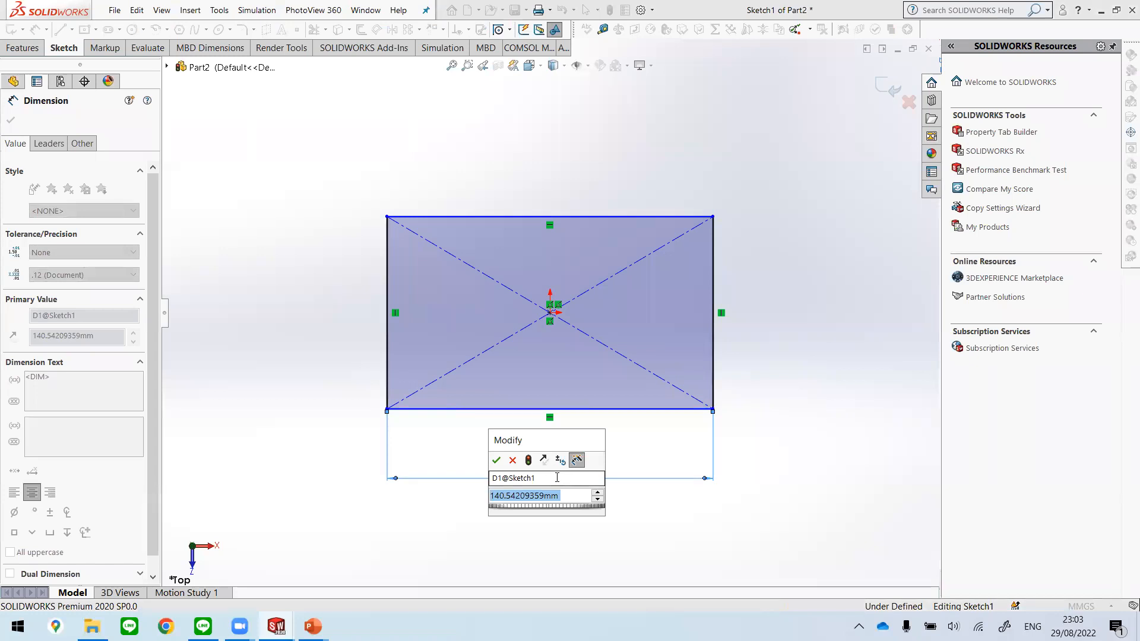
text(125)
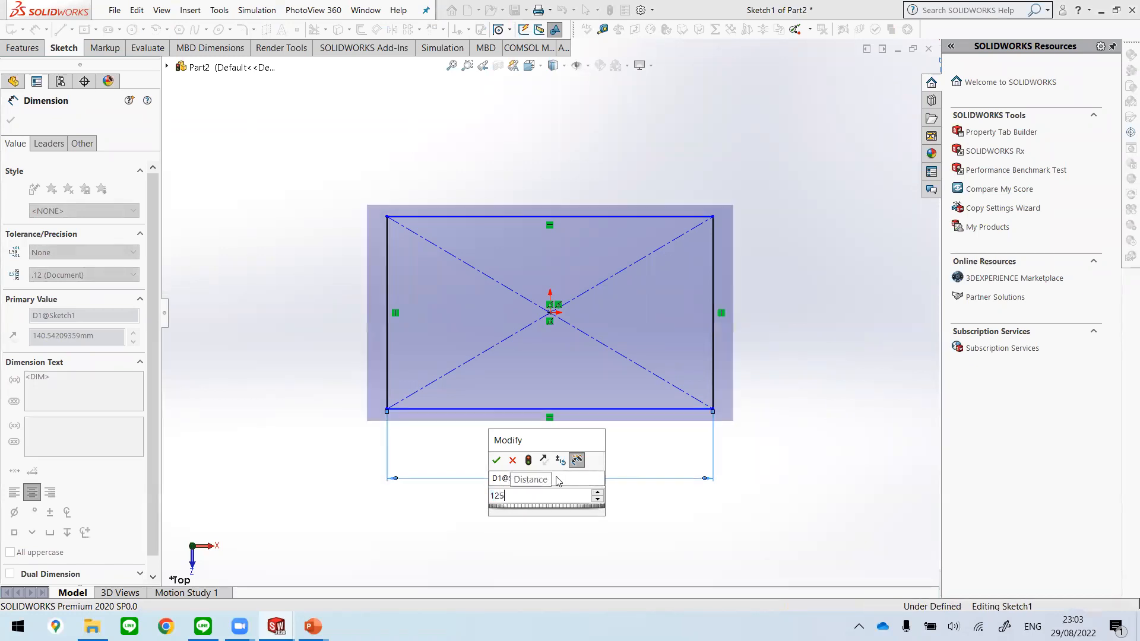
key(Return)
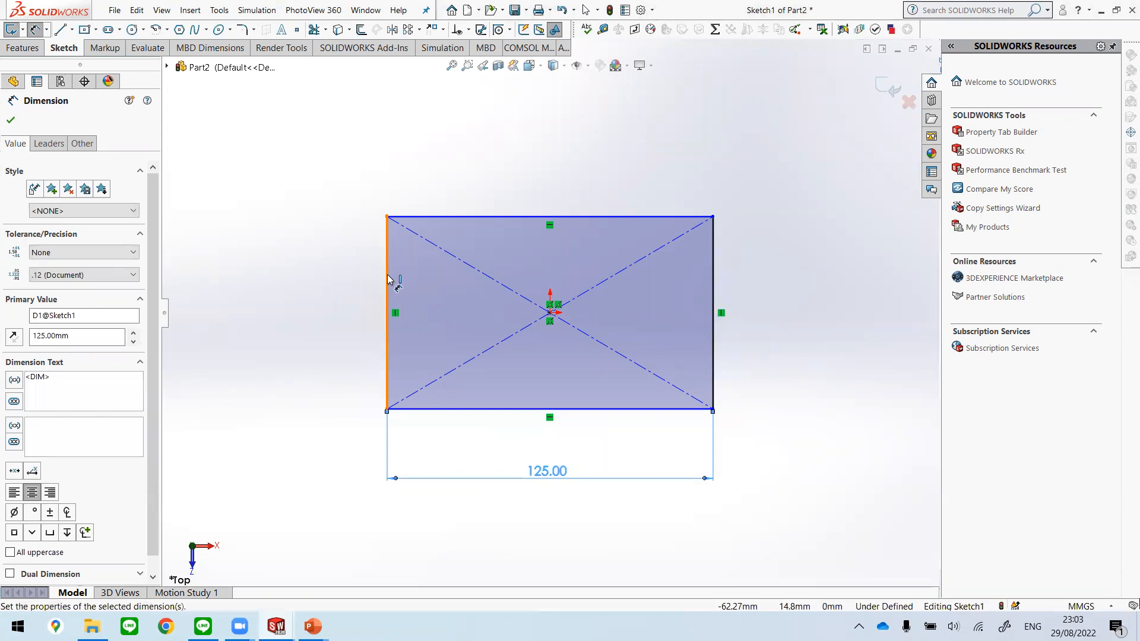
click(387, 279)
click(289, 305)
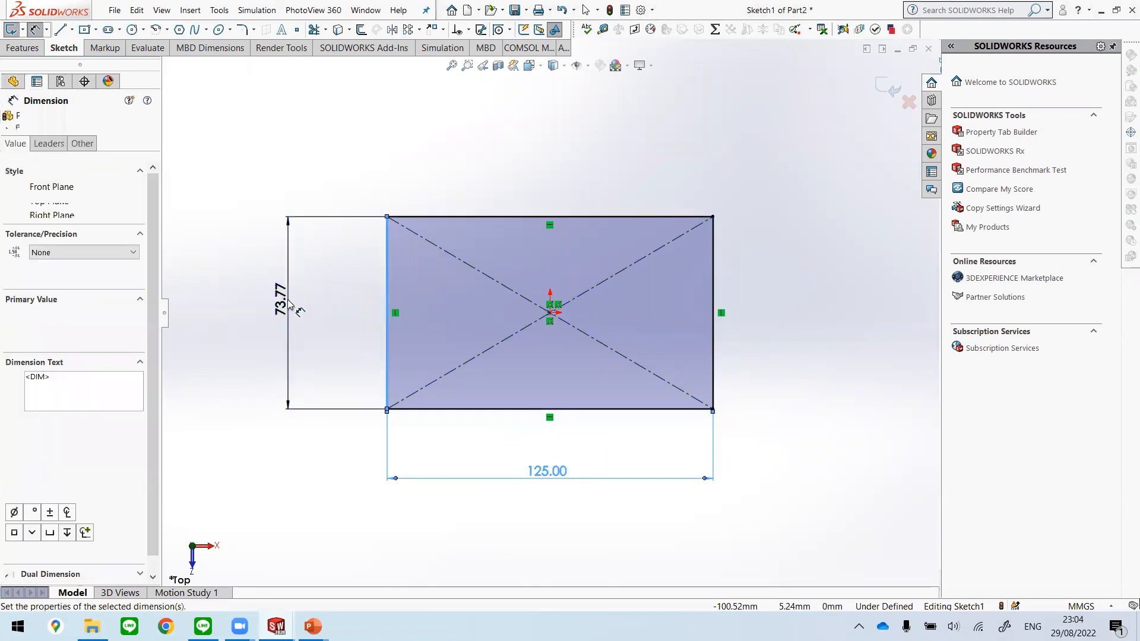
text(40)
key(Return)
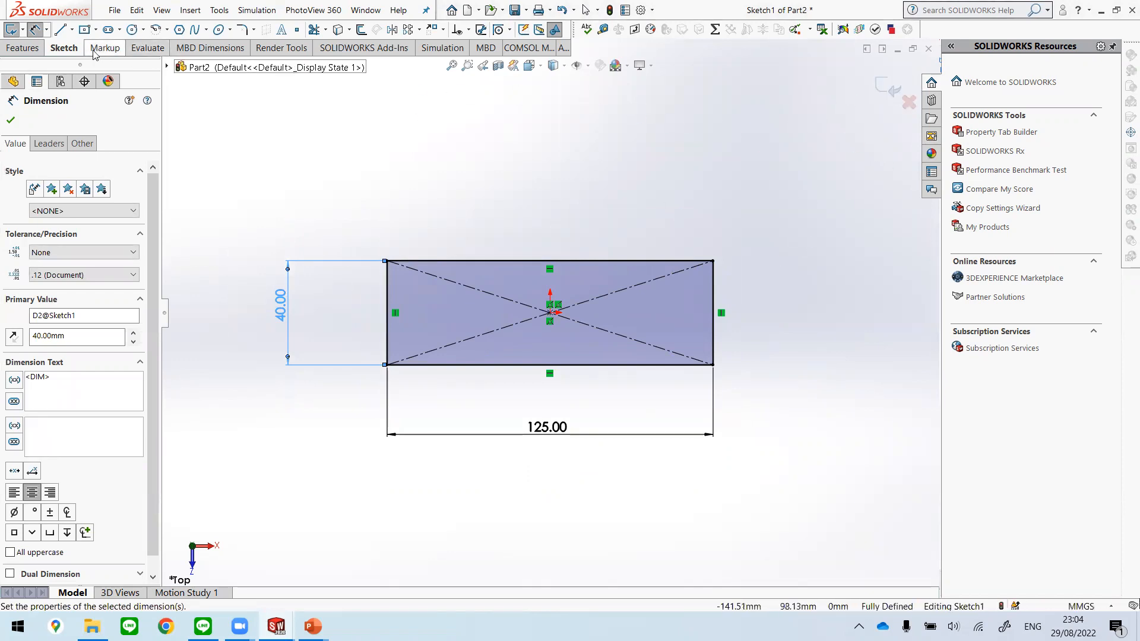
Step: Extrude the rectangle as a Blind boss from the sketch plane with a depth of 10 mm
click(26, 49)
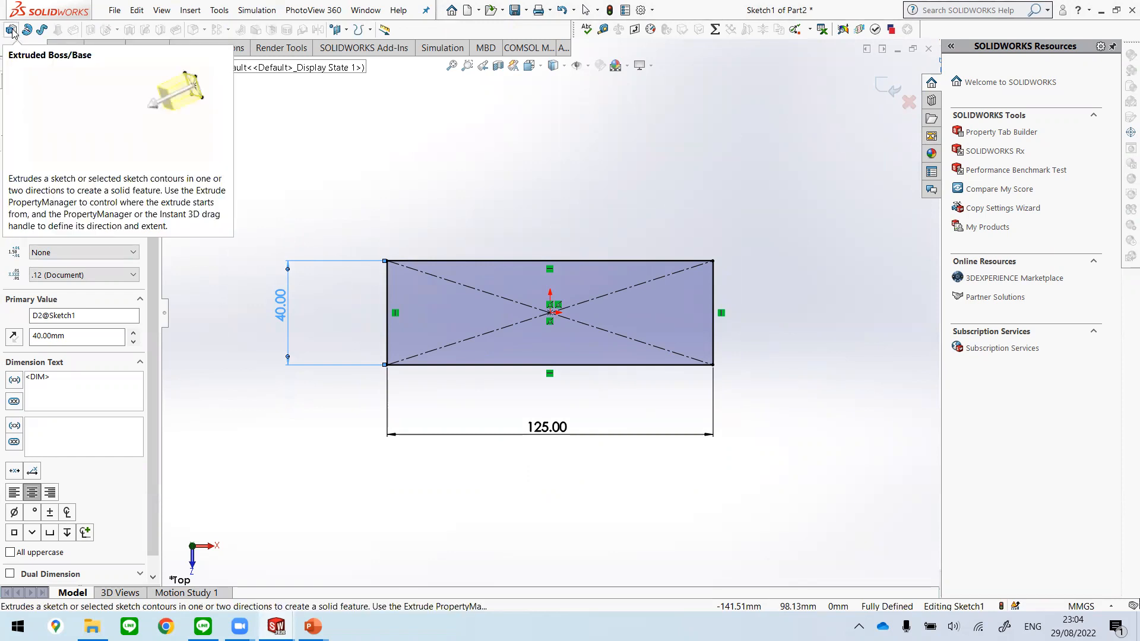
click(12, 31)
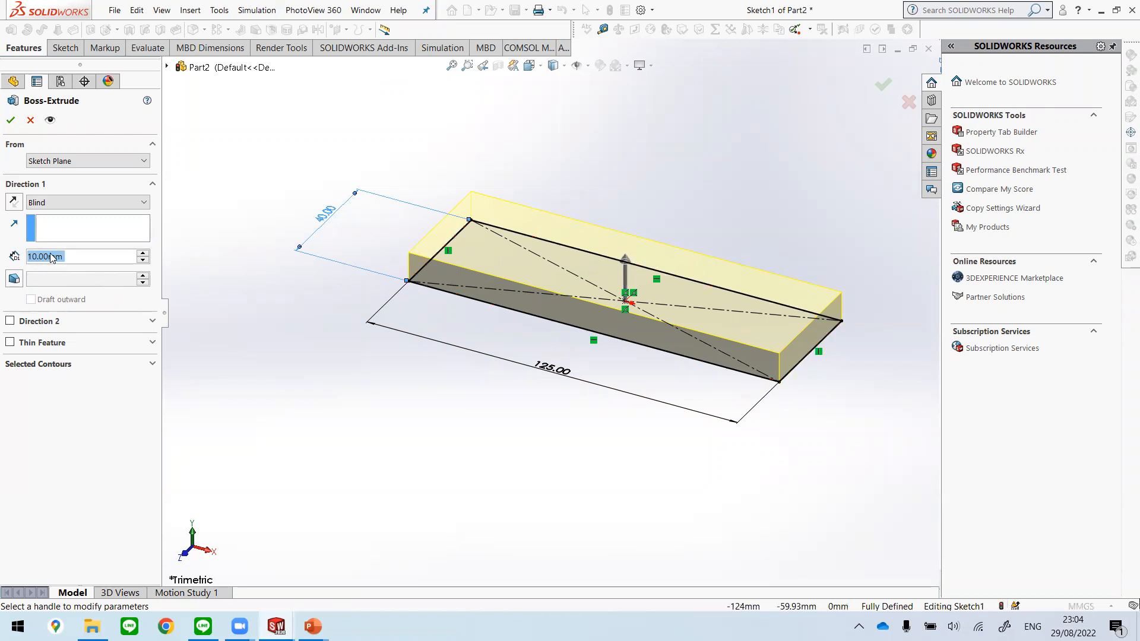
click(70, 261)
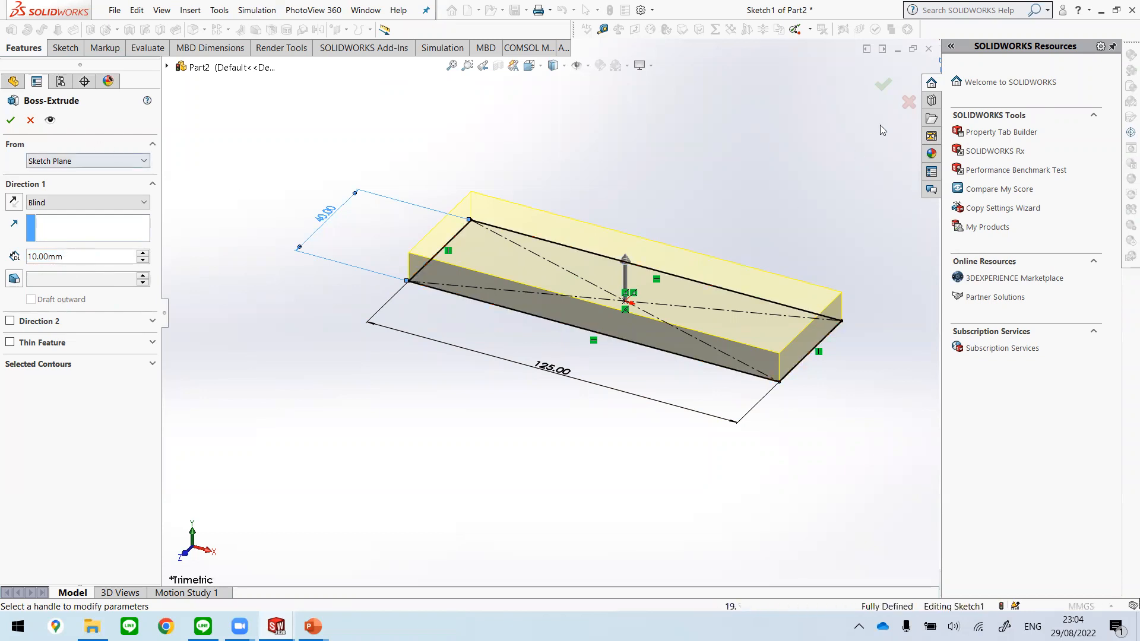
click(883, 87)
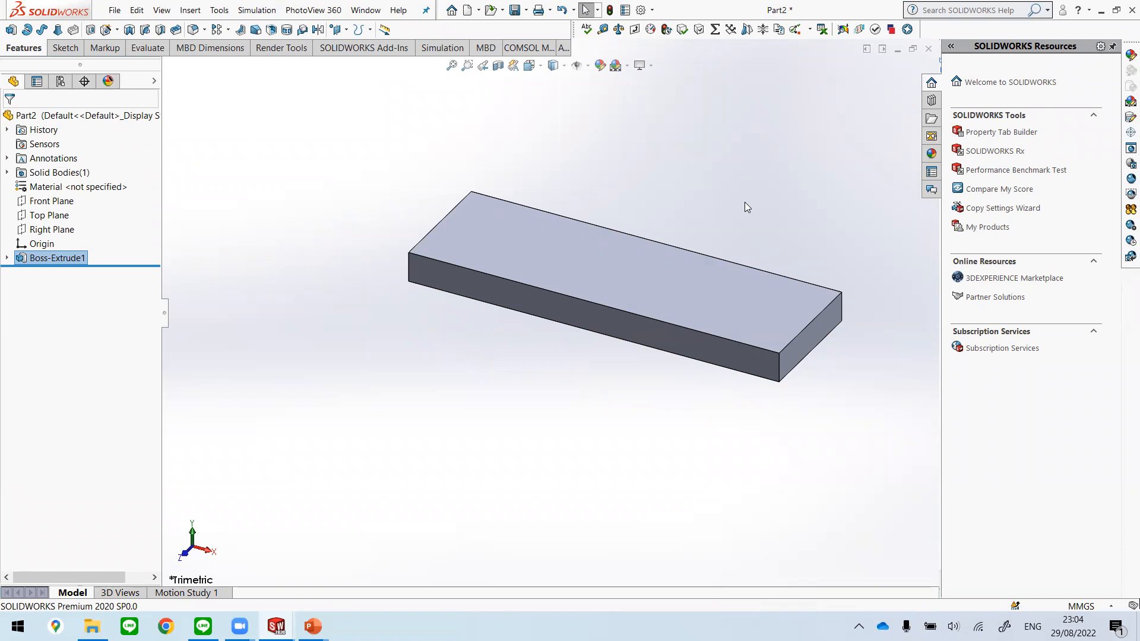
Step: Switch the plate to the Isometric view orientation
scroll(747, 207, down, 2)
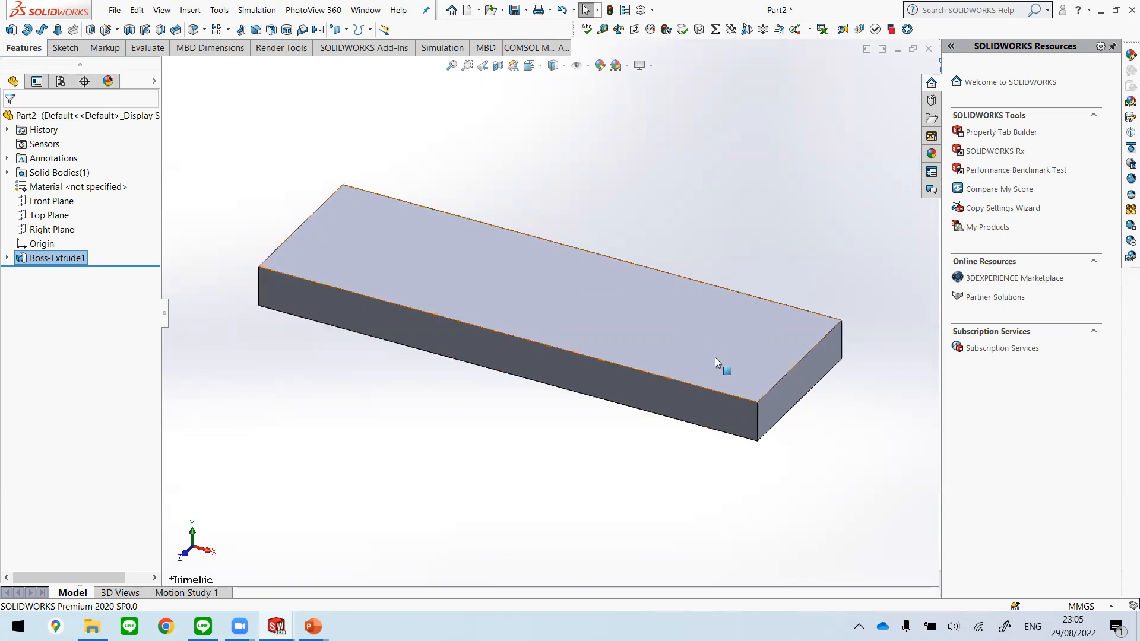
click(540, 67)
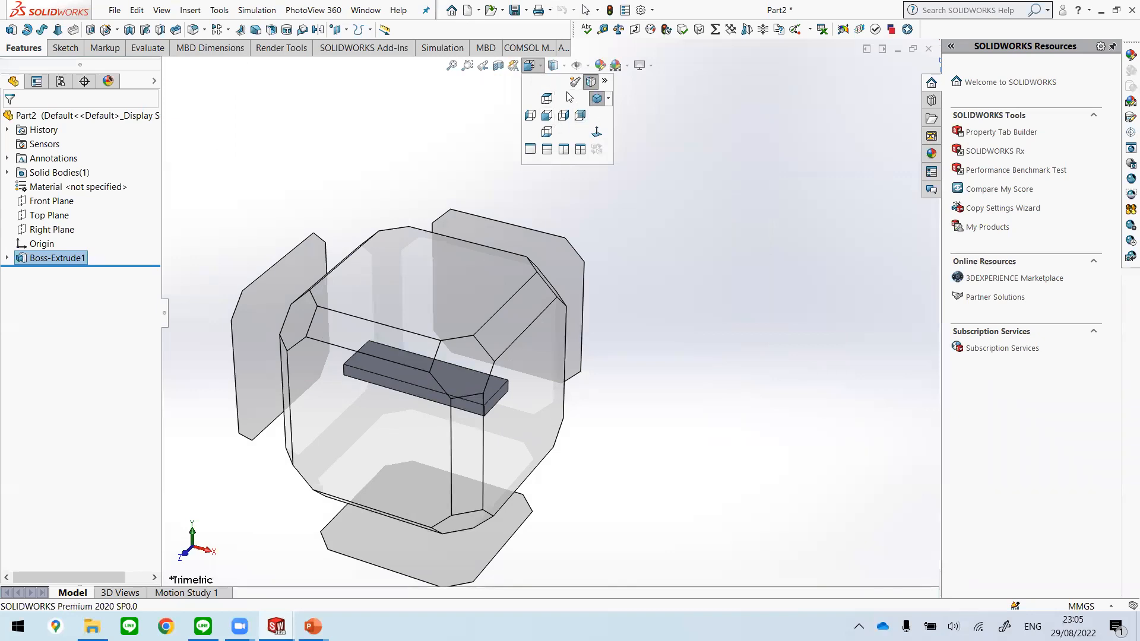
click(609, 100)
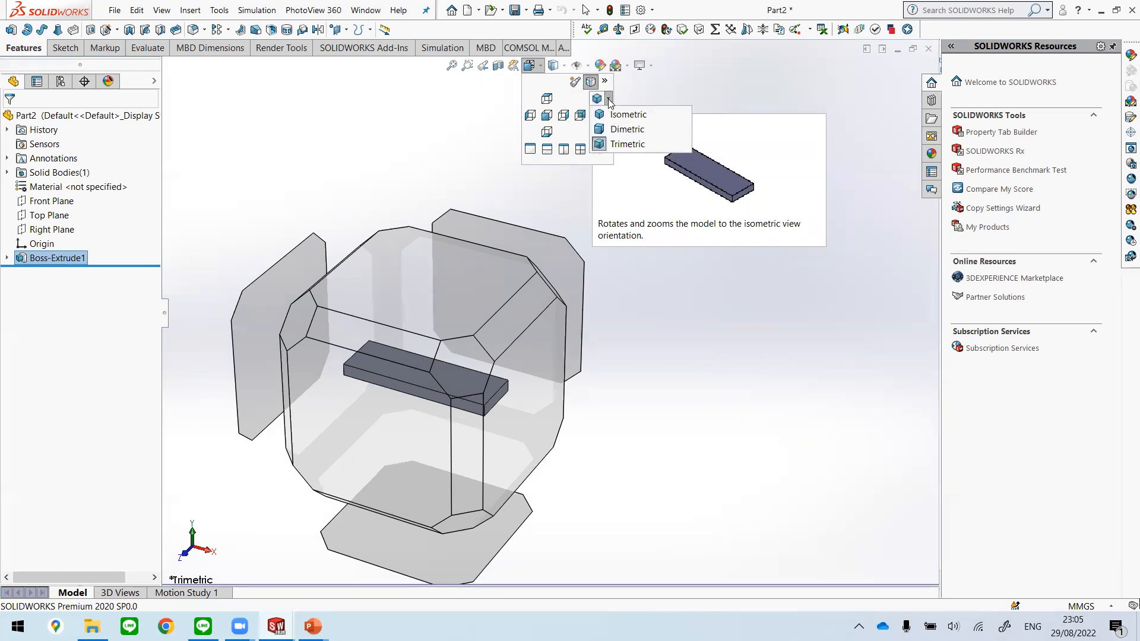
click(564, 66)
click(529, 65)
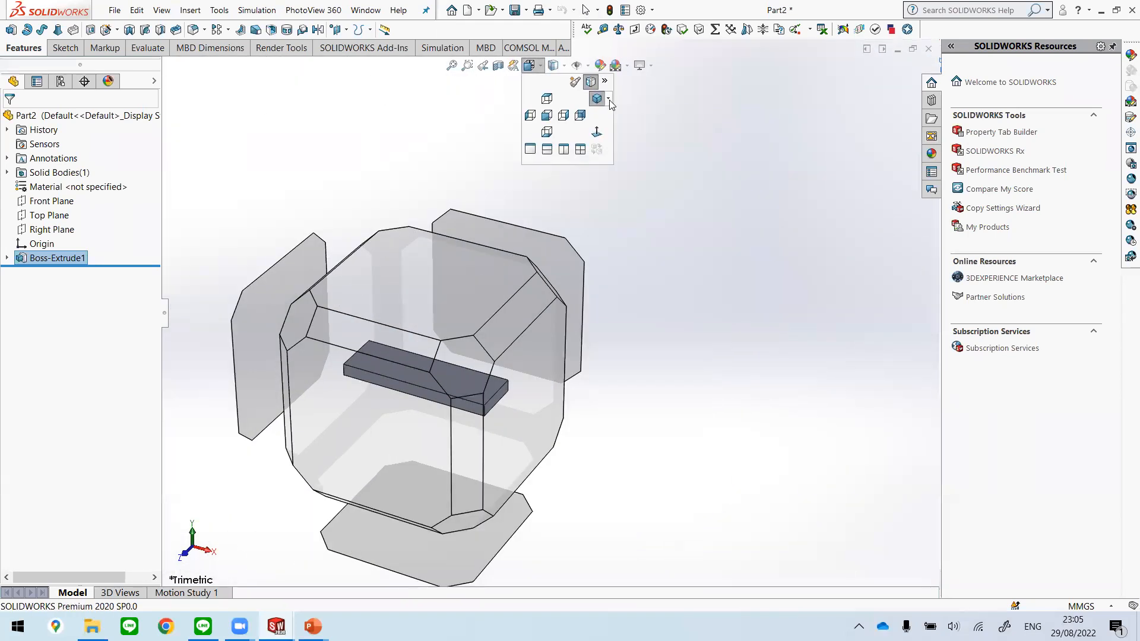
click(609, 100)
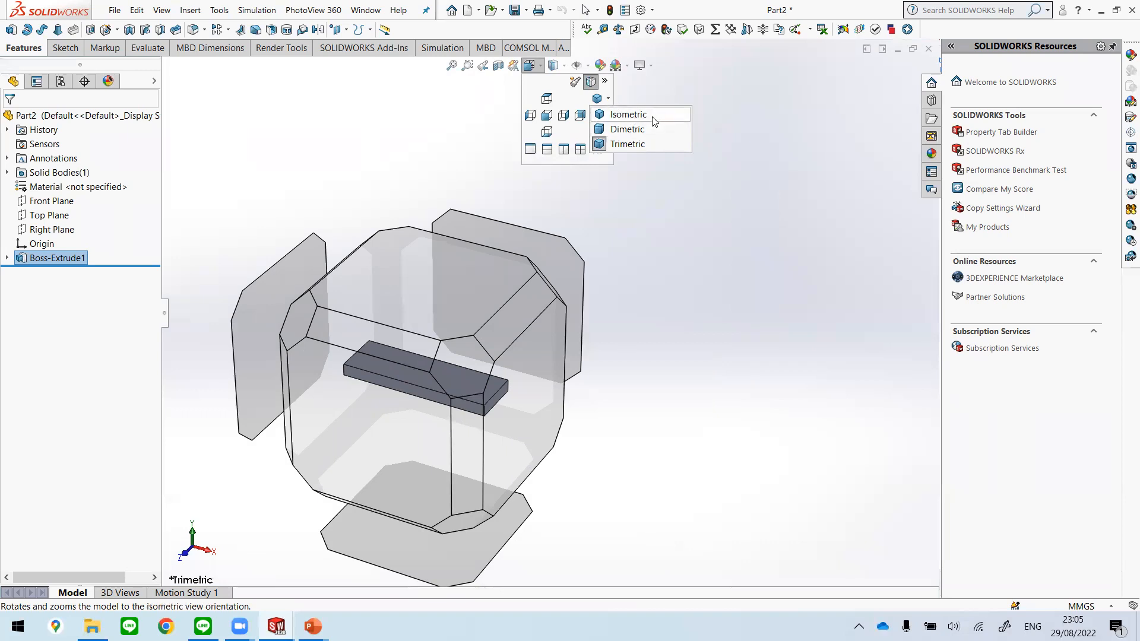
click(652, 115)
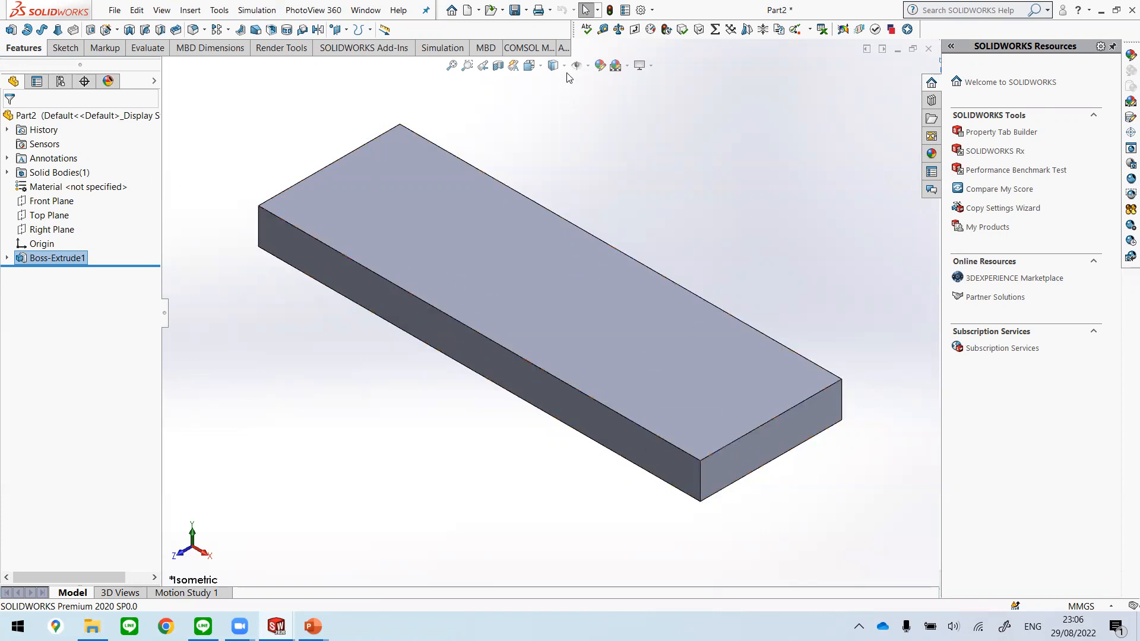
Step: Compare the plate in the Dimetric and Trimetric view orientations, and return to Isometric
click(530, 65)
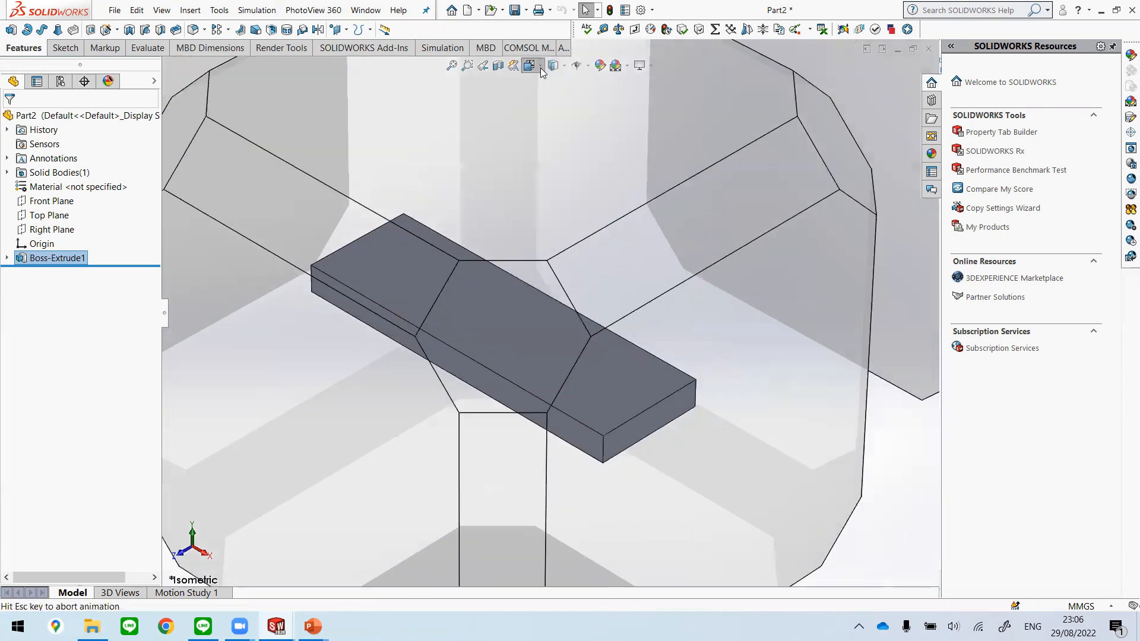
click(608, 99)
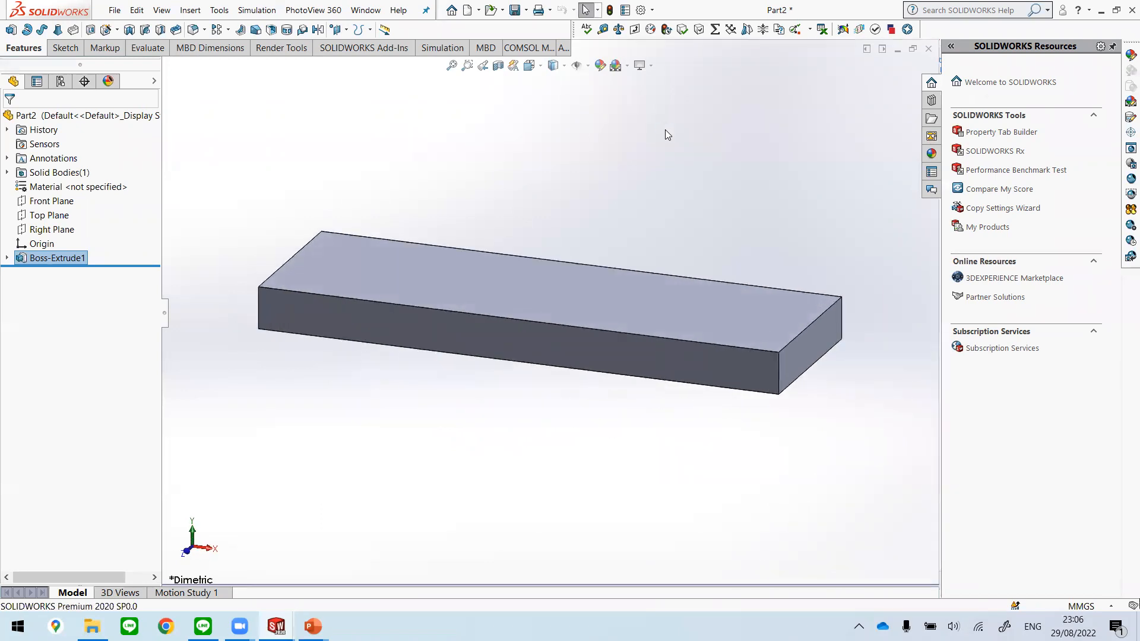
click(529, 66)
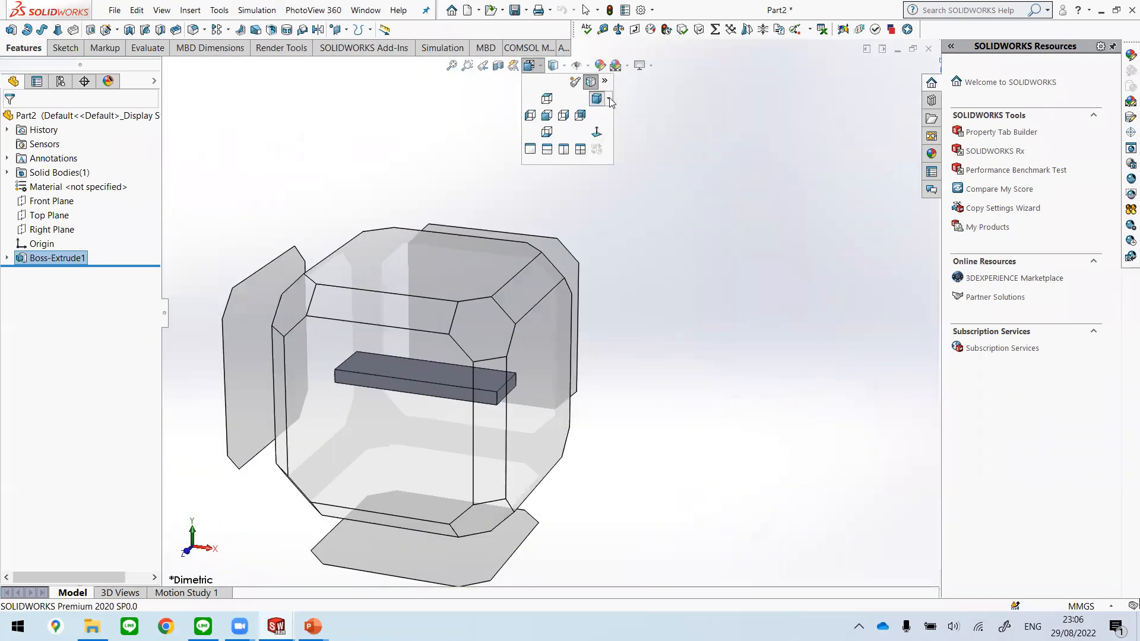
click(608, 99)
click(625, 144)
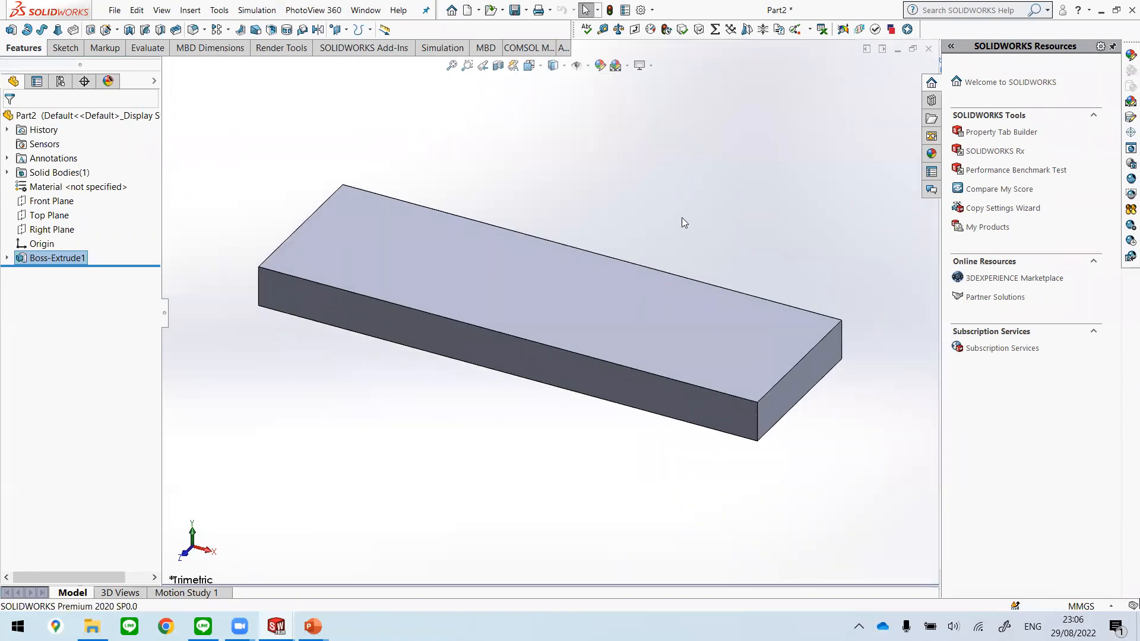
click(540, 67)
click(606, 99)
click(636, 113)
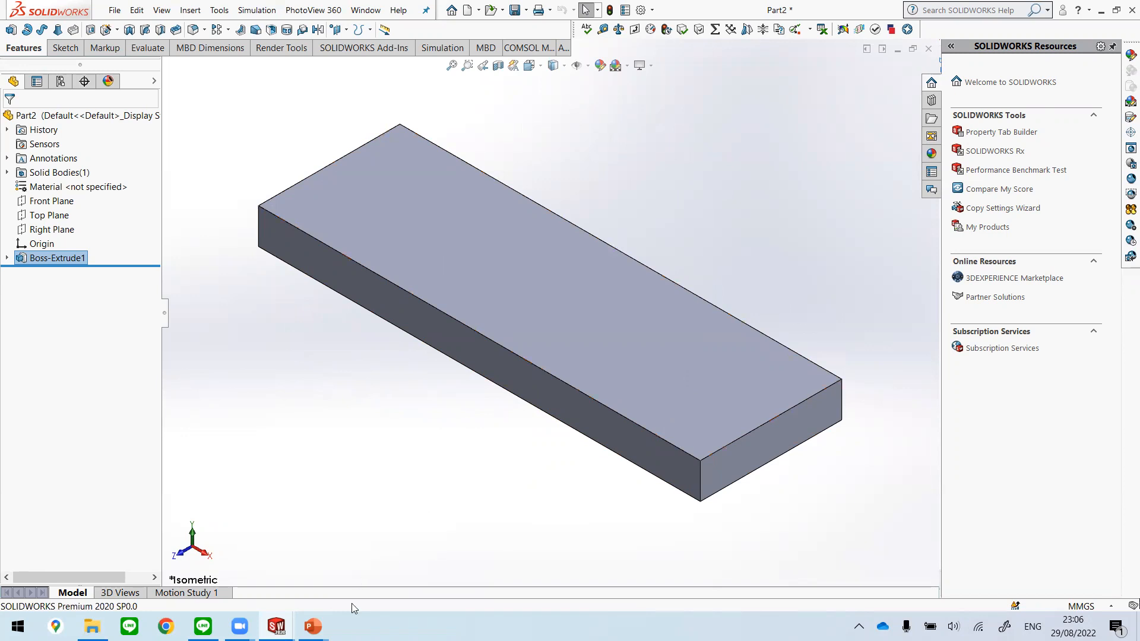
Step: Switch to Unit 2.pptx in PowerPoint and examine the Boss extrude drawings on slides 8 and 9
mouse_move(315, 617)
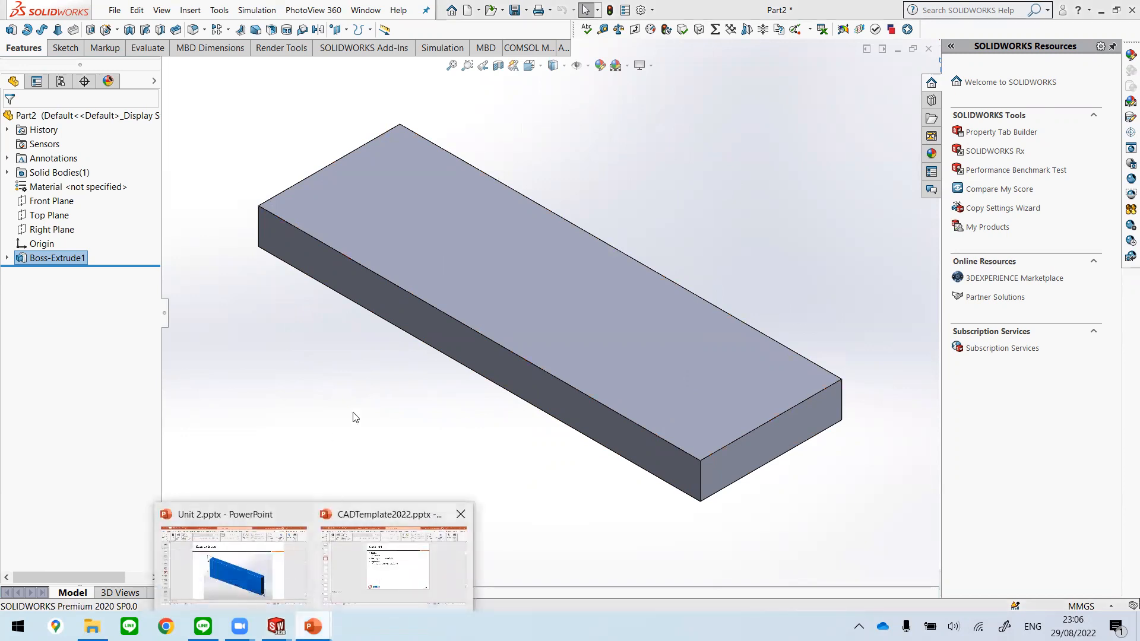
click(368, 553)
click(313, 627)
click(250, 571)
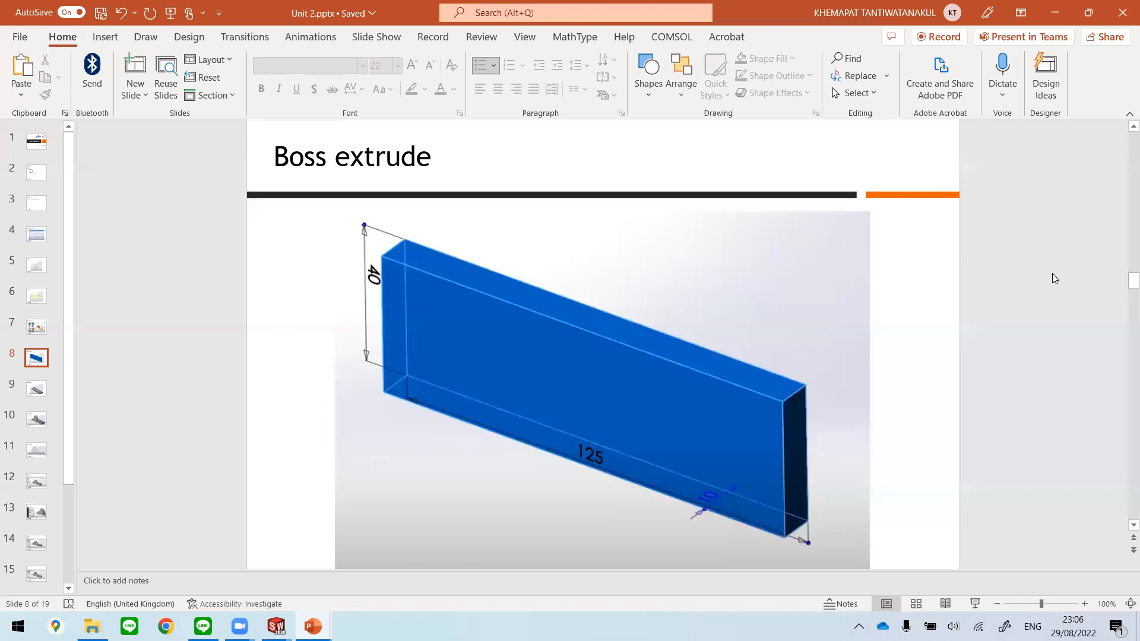
scroll(1052, 274, down, 2)
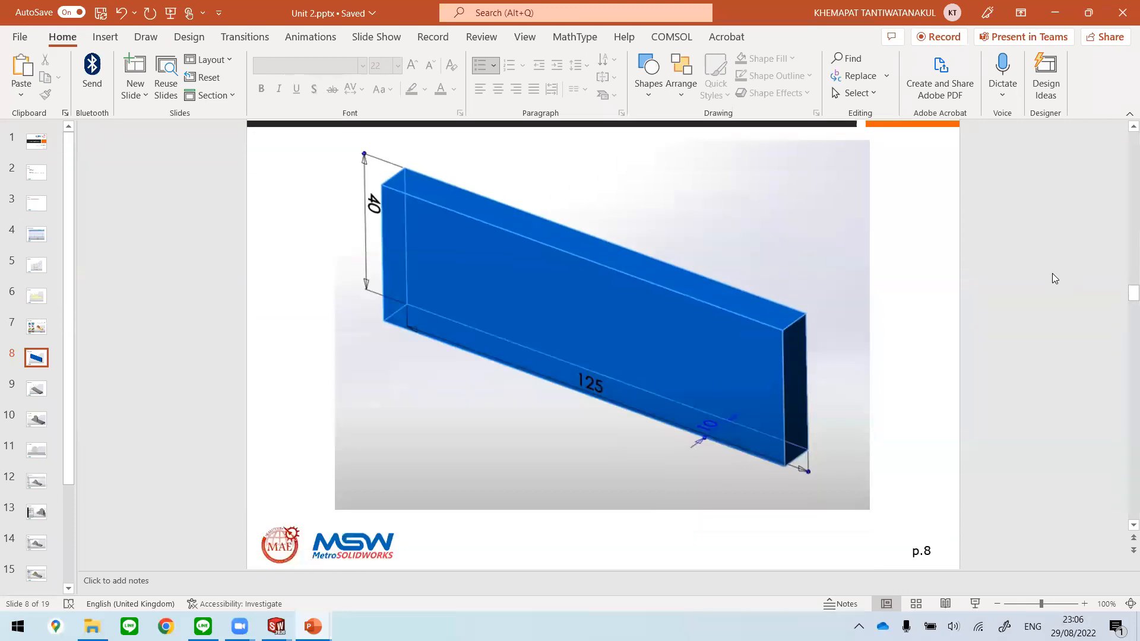
scroll(1052, 274, down, 1)
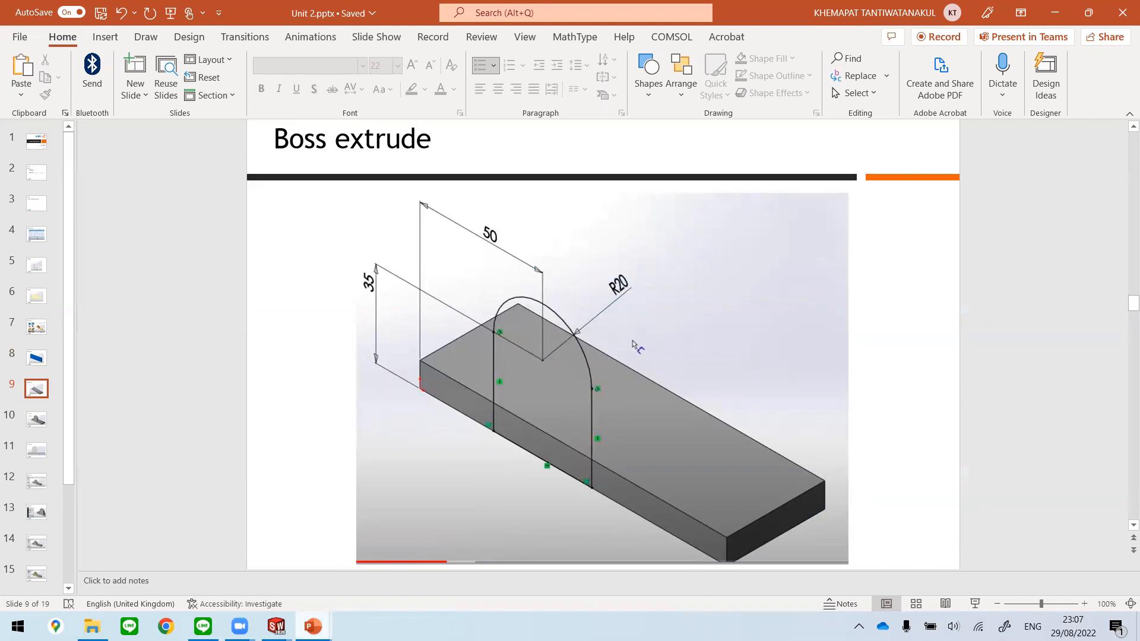
Step: Switch to Part2 in SOLIDWORKS, start a line sketch on the plate's long front face, and view it Normal To
mouse_move(305, 621)
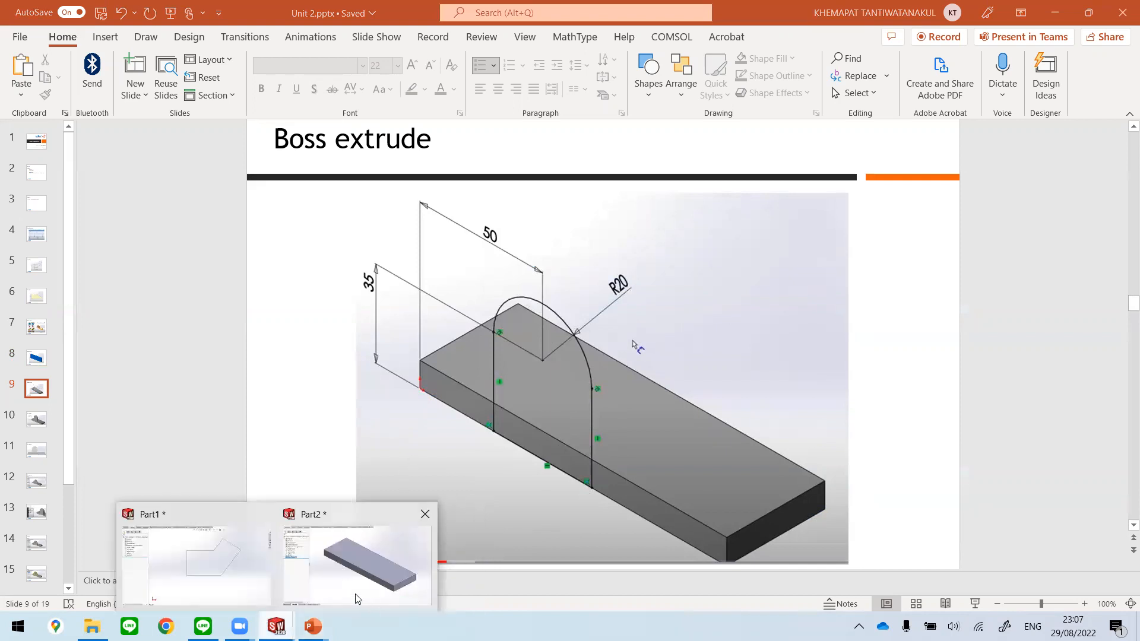
click(357, 598)
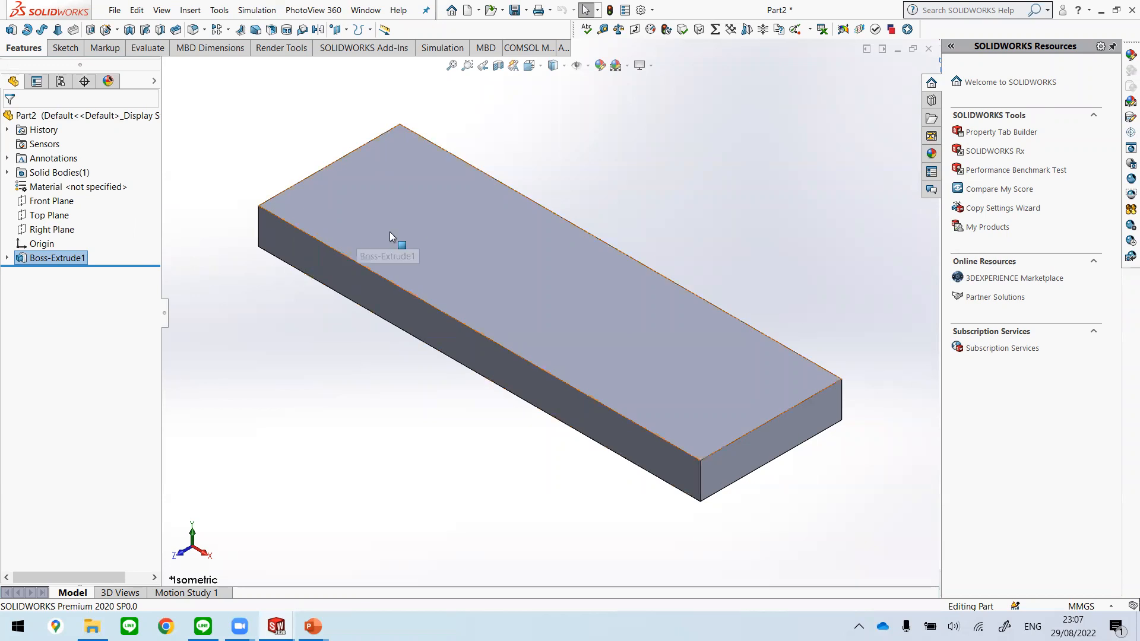
click(409, 313)
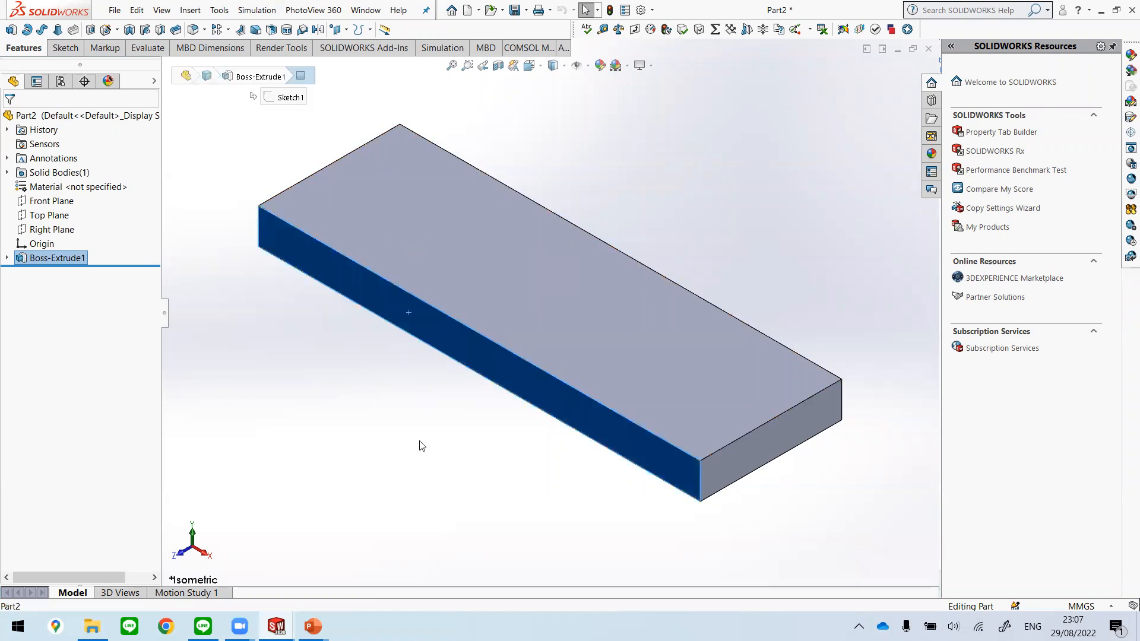
click(66, 50)
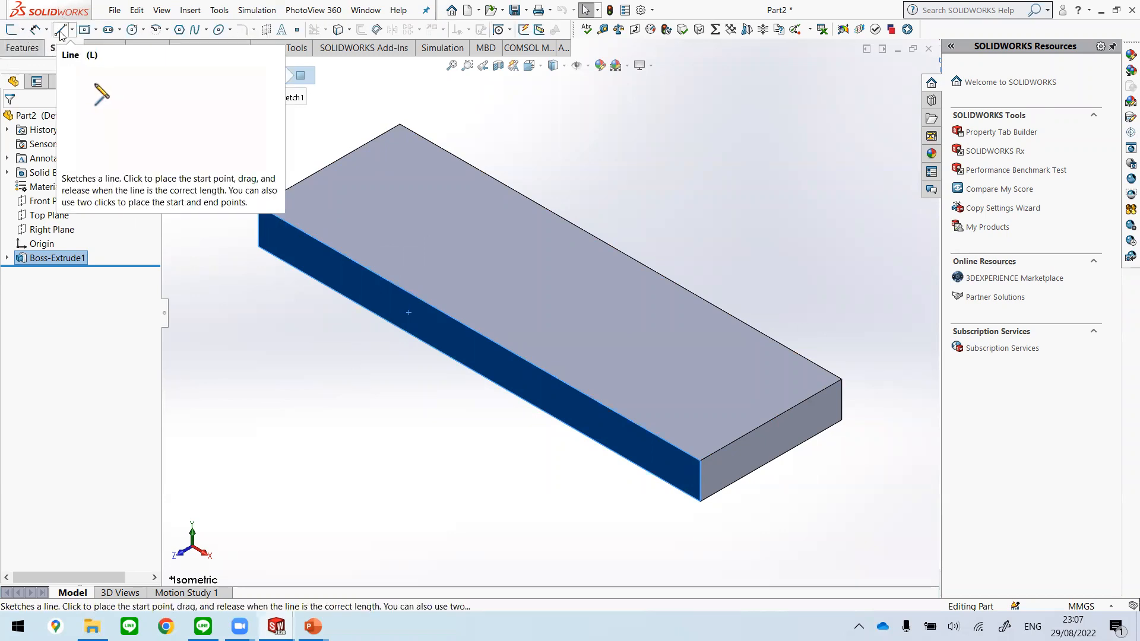
click(60, 34)
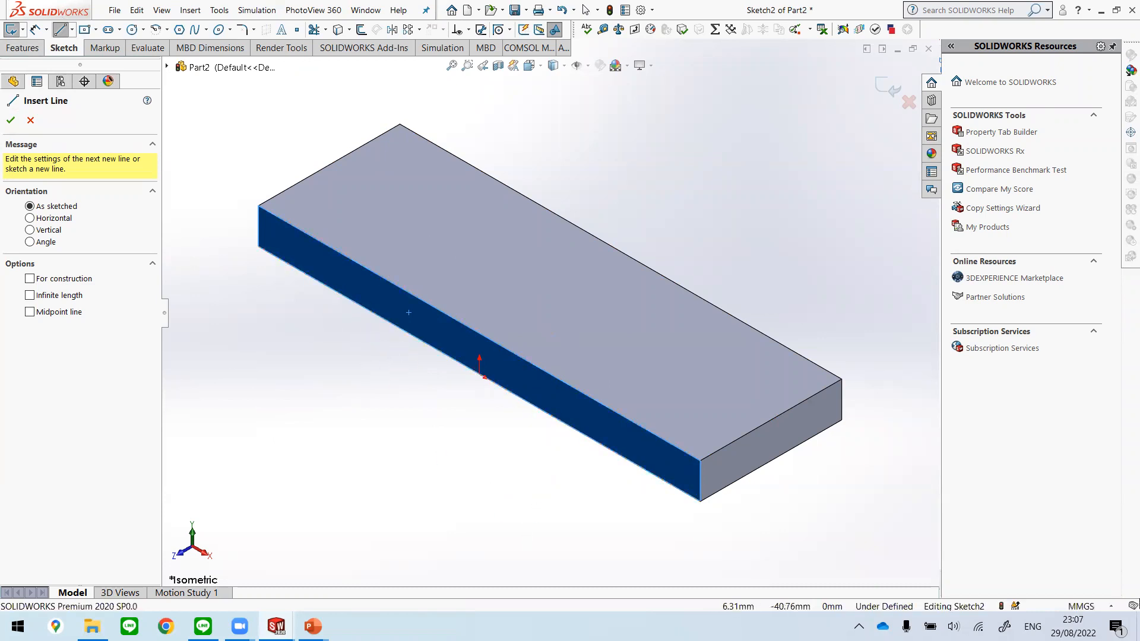
key(space)
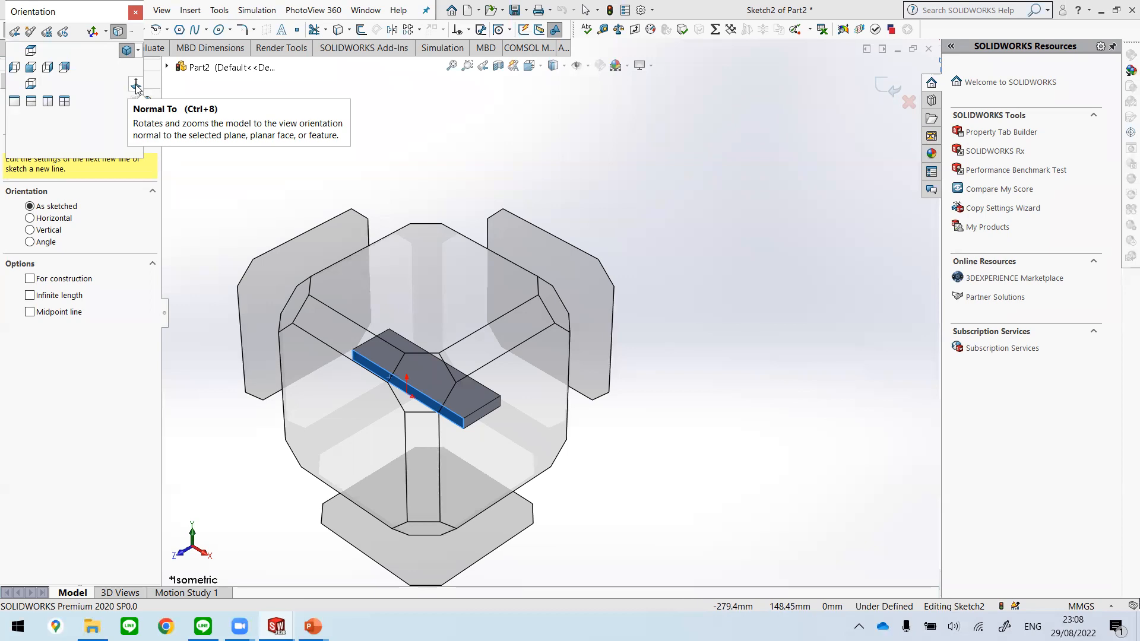
click(135, 87)
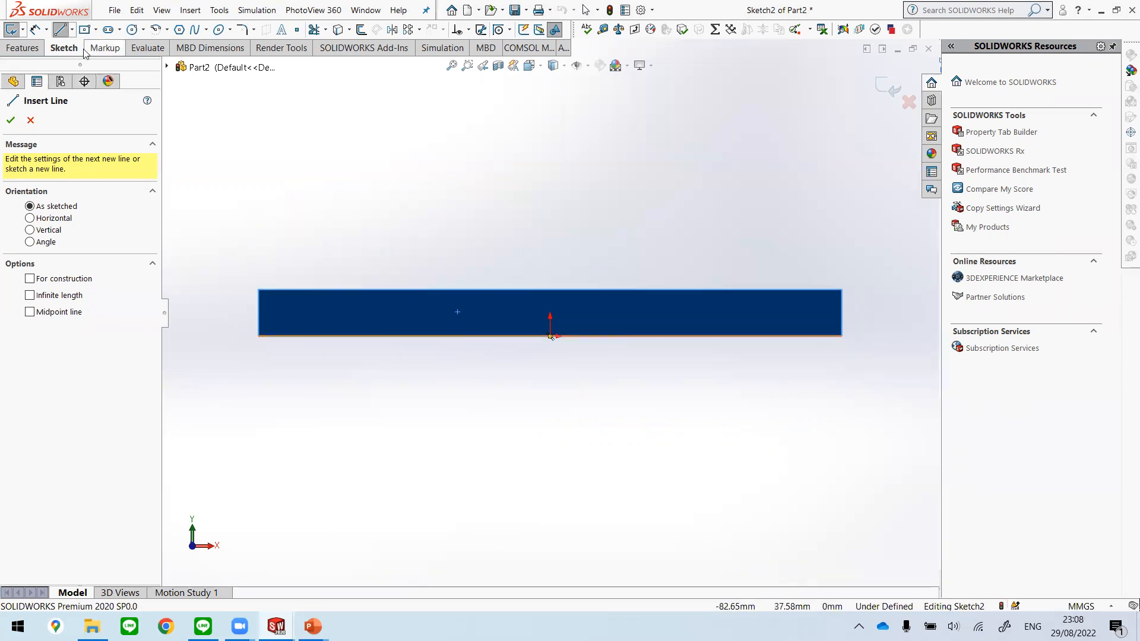
Step: Sketch a base line about 22 mm long on the face's lower edge, with a vertical line about 21 mm high at each end
click(419, 337)
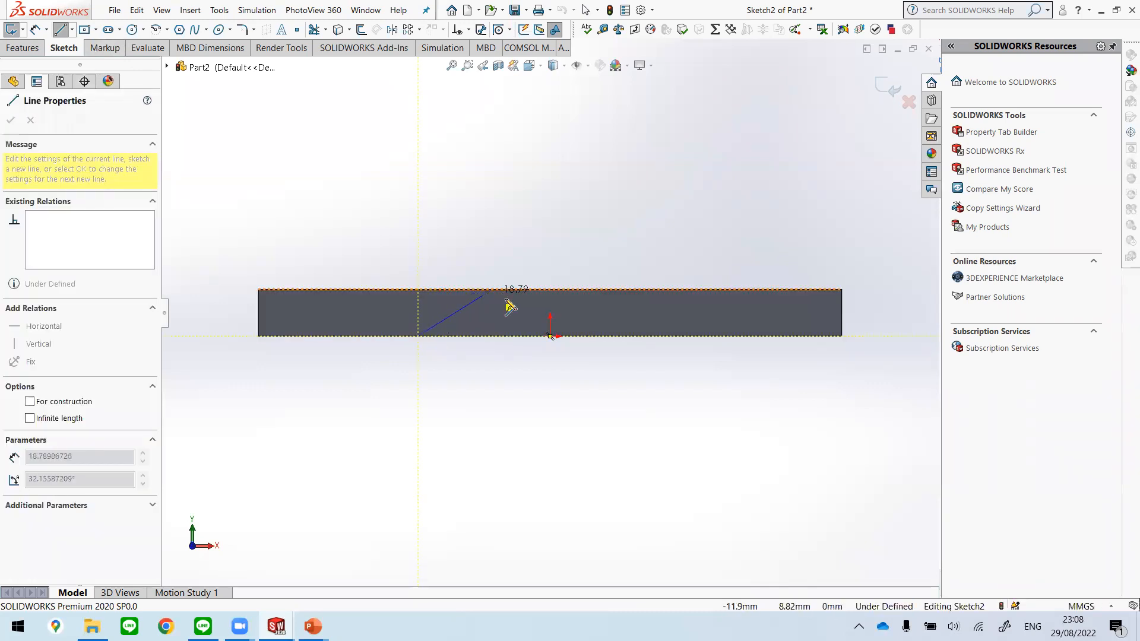
click(522, 337)
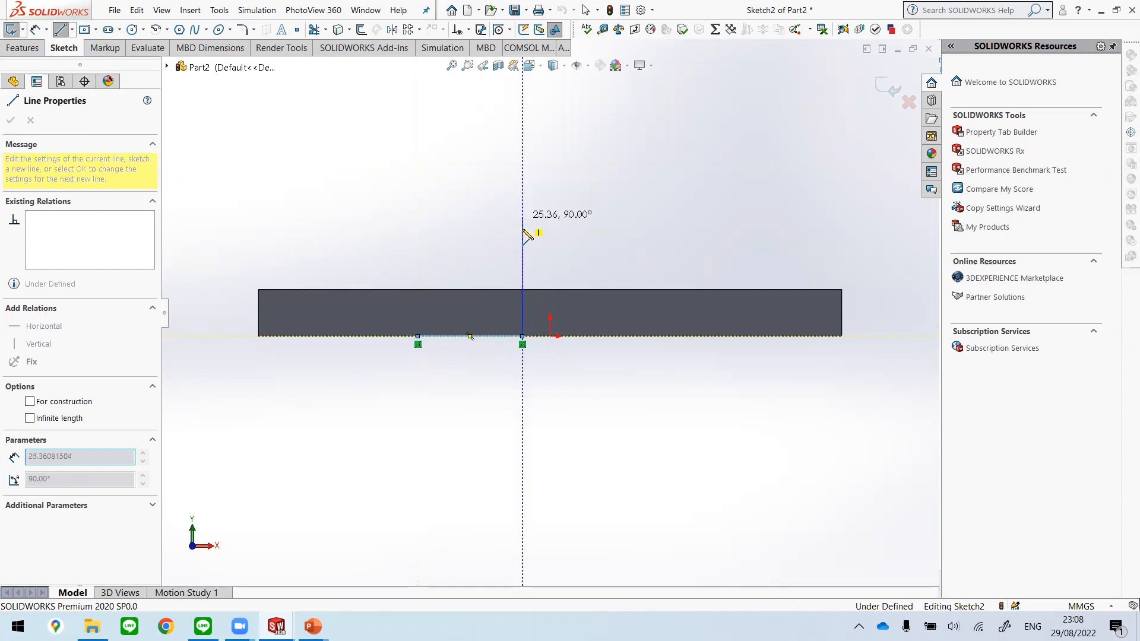
click(522, 238)
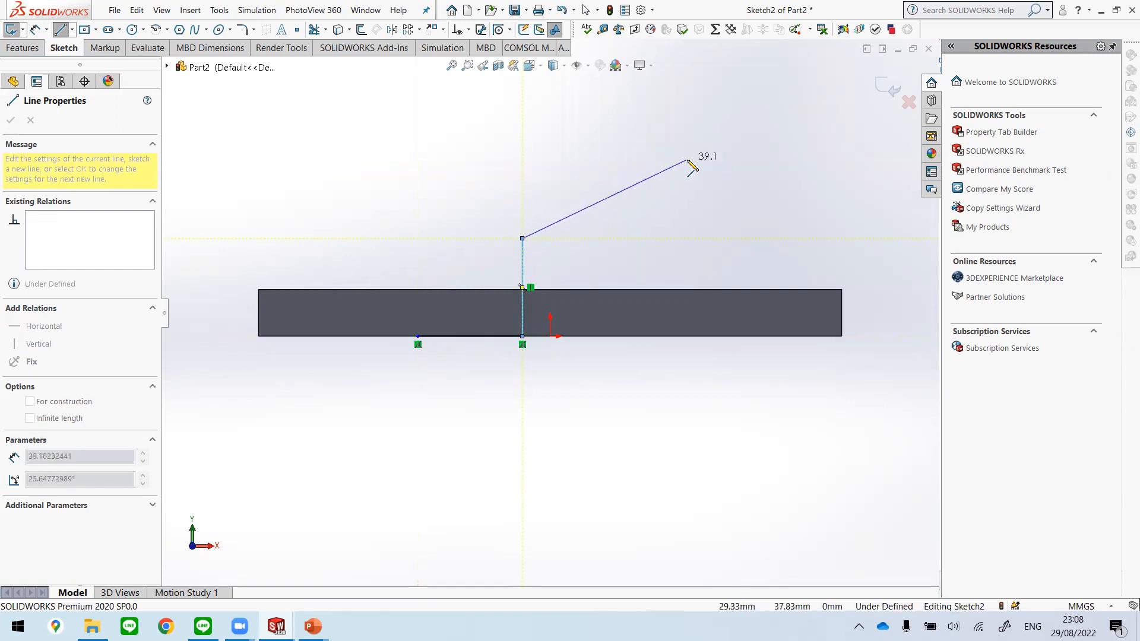
key(Escape)
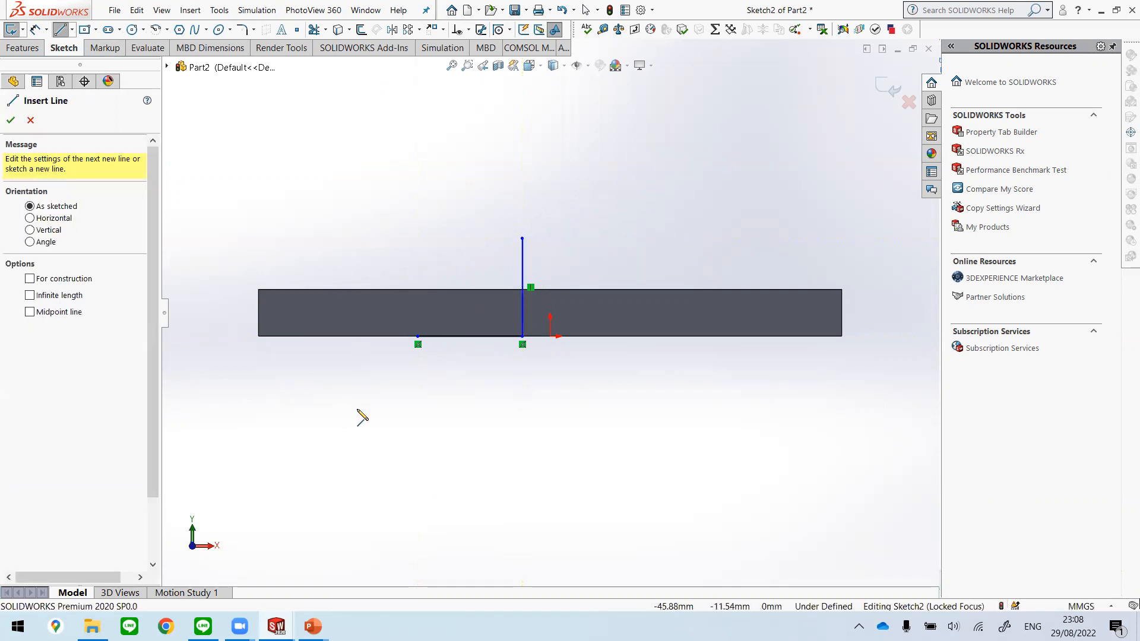
click(418, 336)
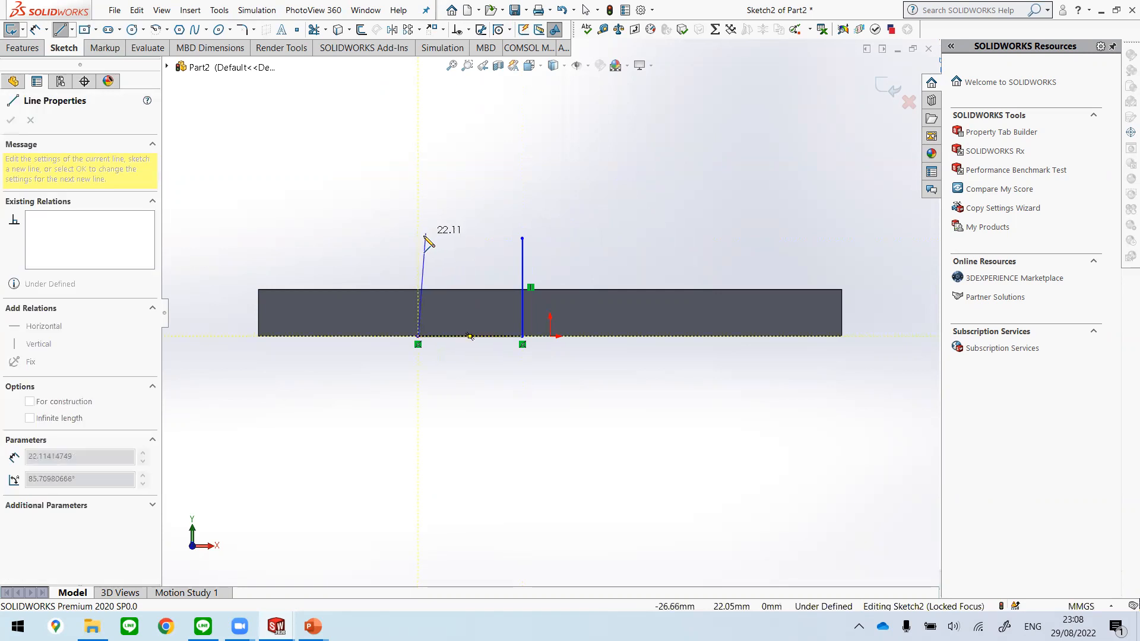
click(419, 238)
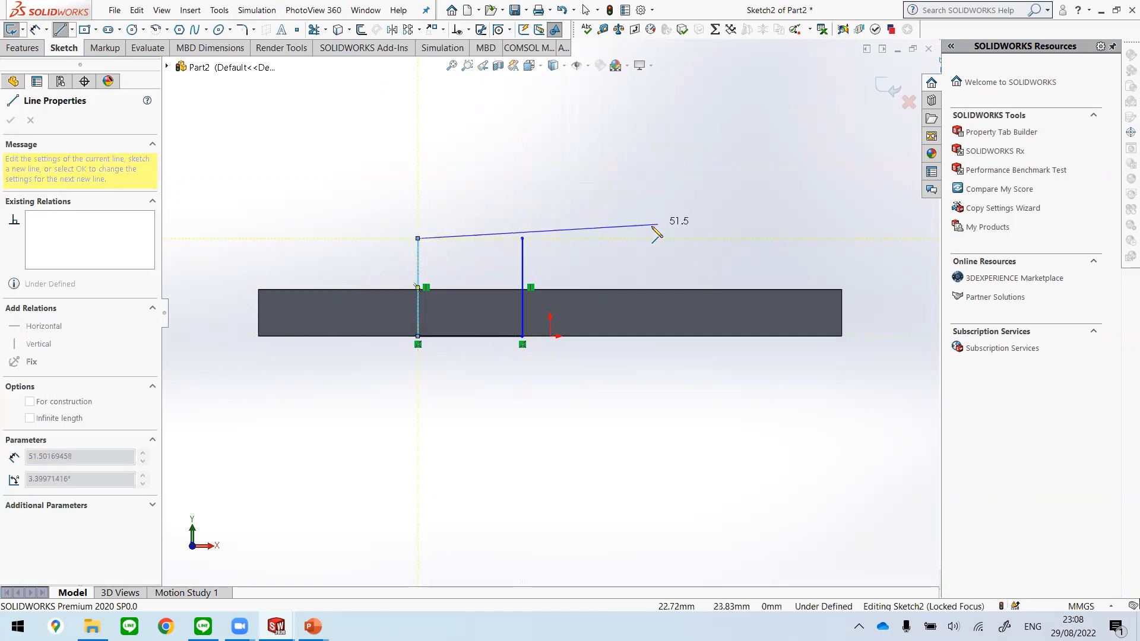
key(Escape)
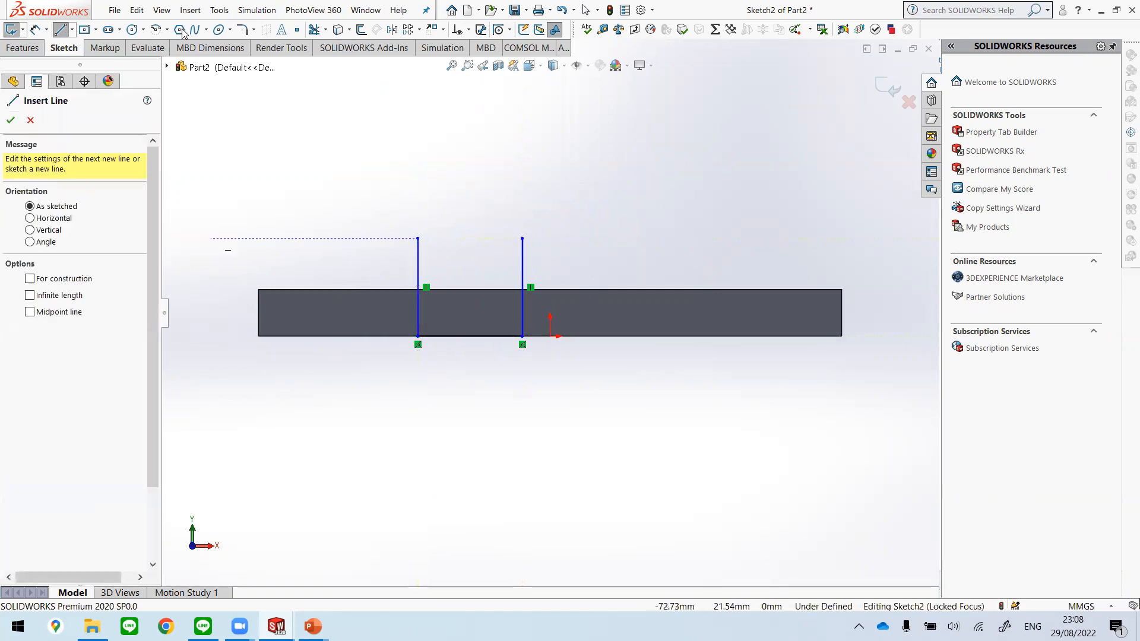
Step: Start the Circle tool, check the round-topped profile on slide 9 of Unit 2.pptx in PowerPoint, and return to the SOLIDWORKS sketch
click(131, 29)
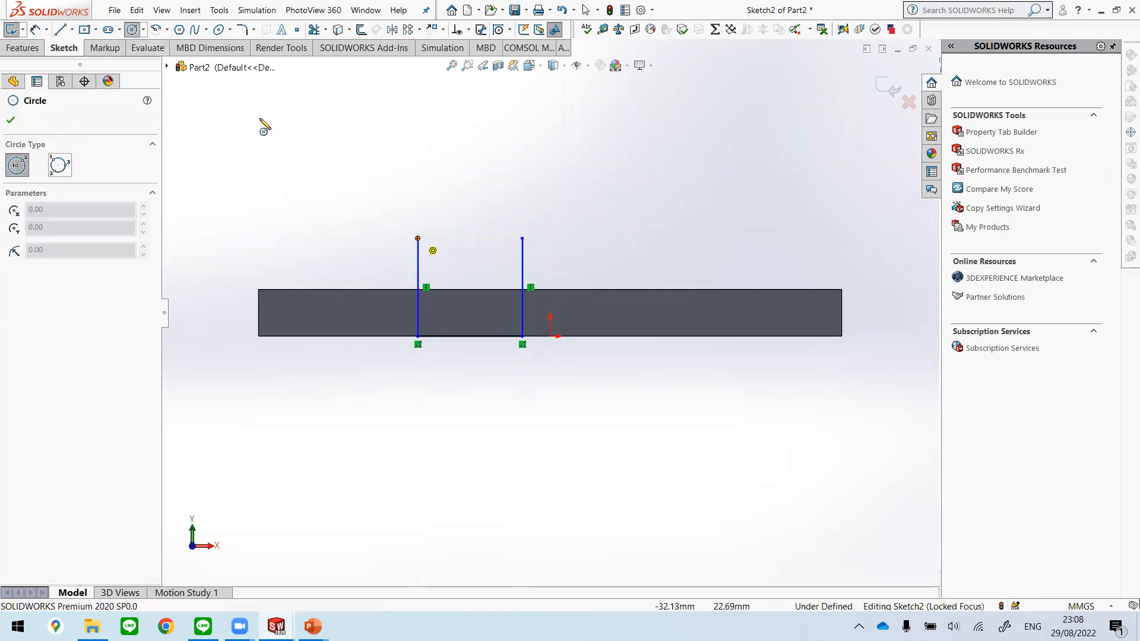
click(143, 29)
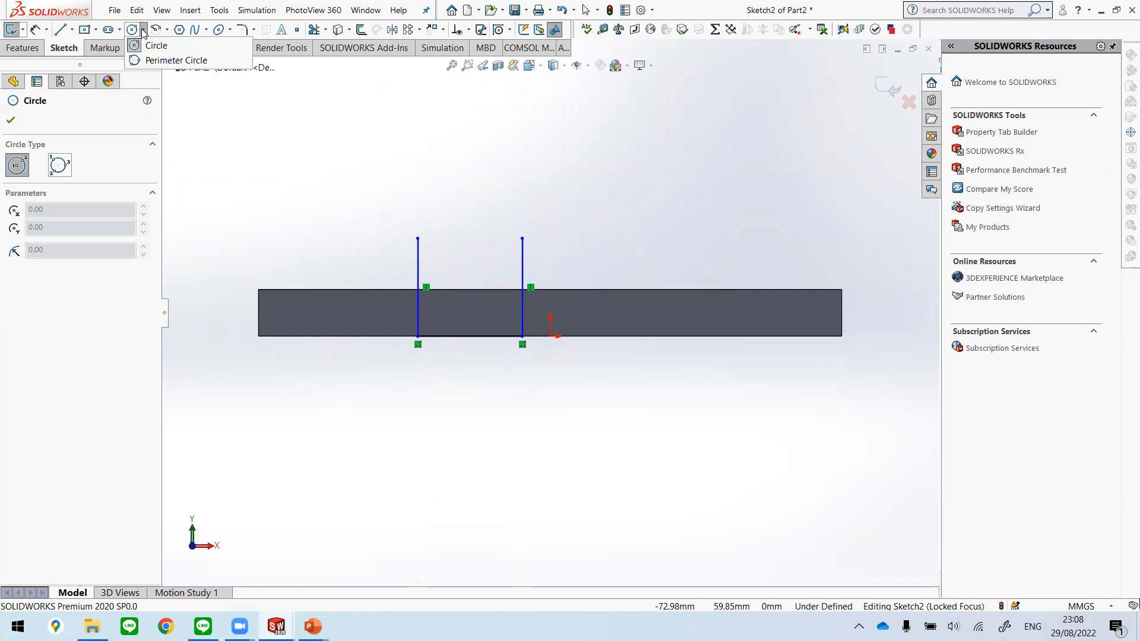
mouse_move(150, 30)
click(313, 627)
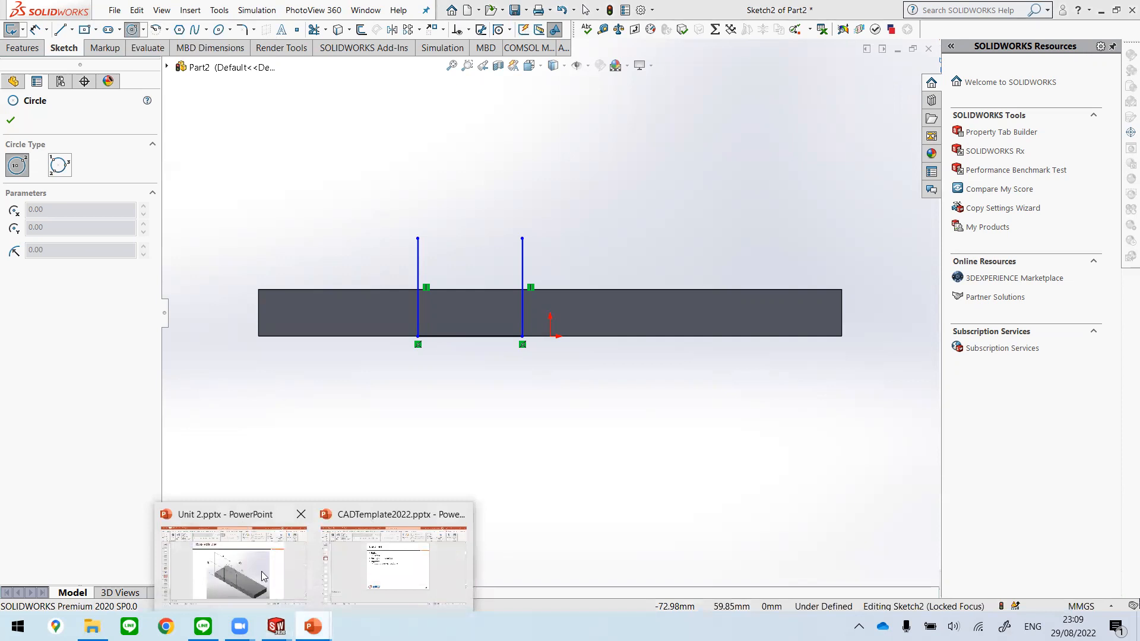
click(233, 565)
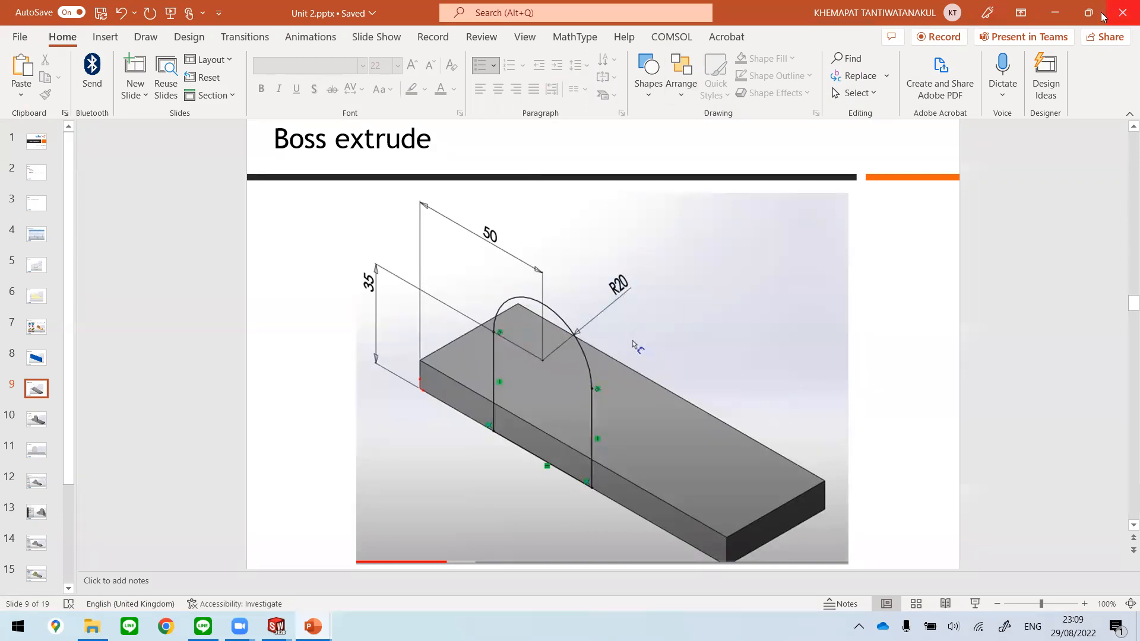
click(1064, 19)
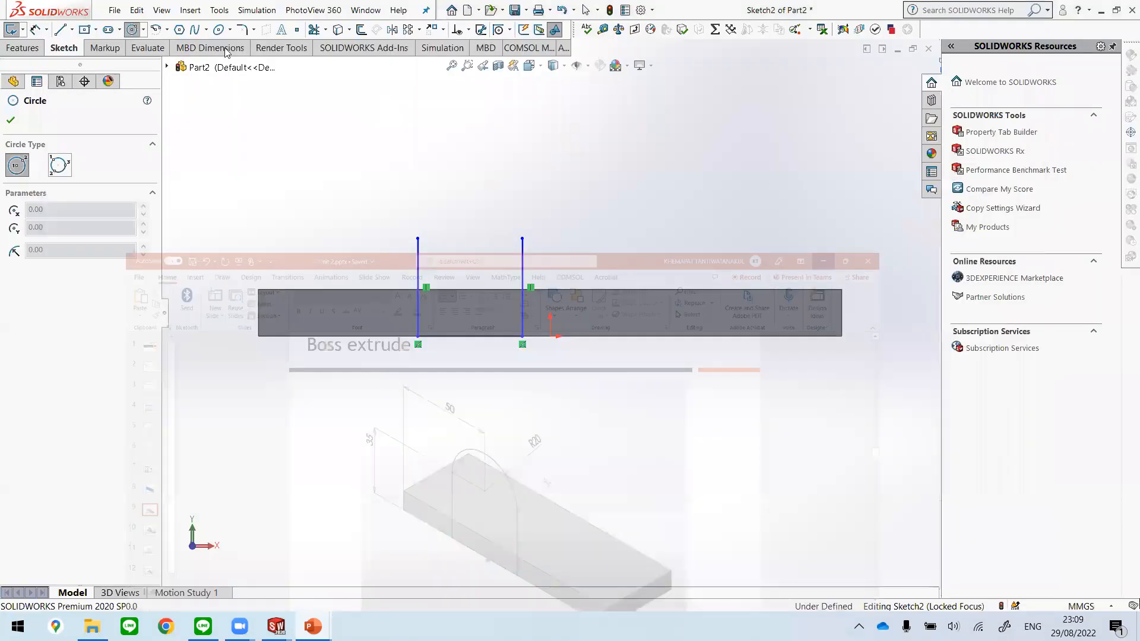
Step: Draw a perimeter circle of about 11.4 mm radius through the upper endpoints of the two vertical lines
click(144, 30)
click(174, 57)
click(418, 238)
click(523, 238)
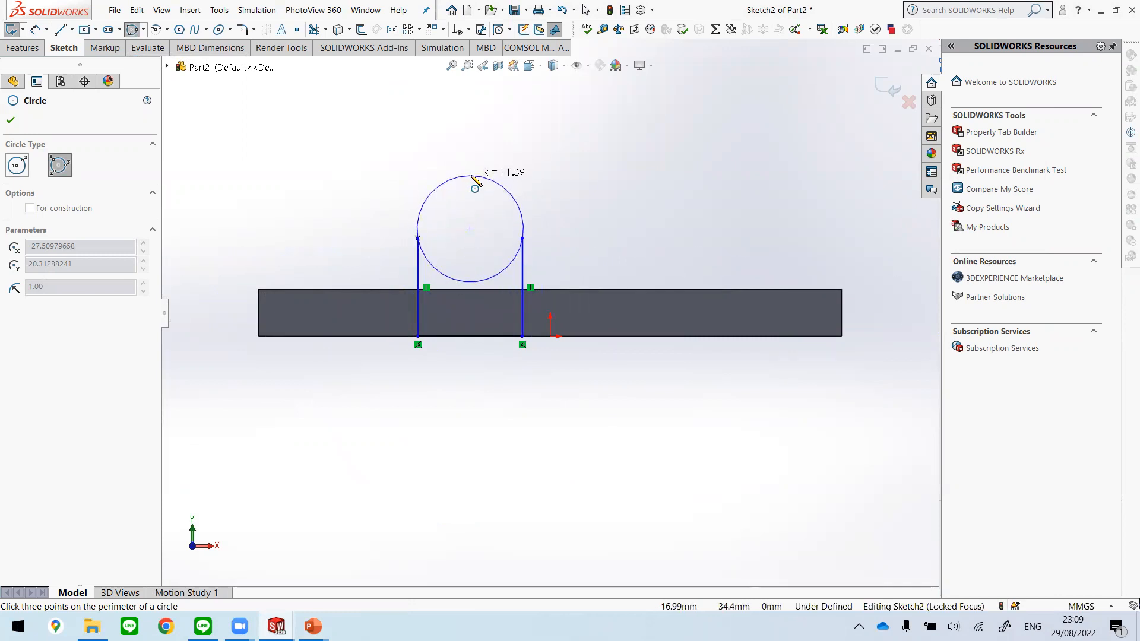
click(472, 177)
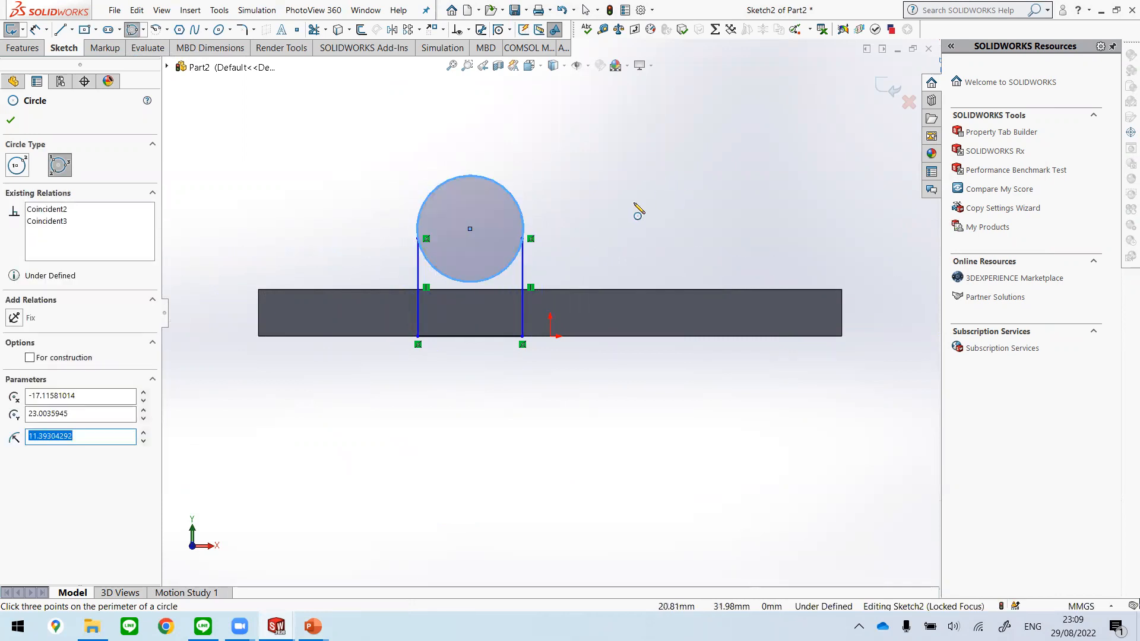
key(Escape)
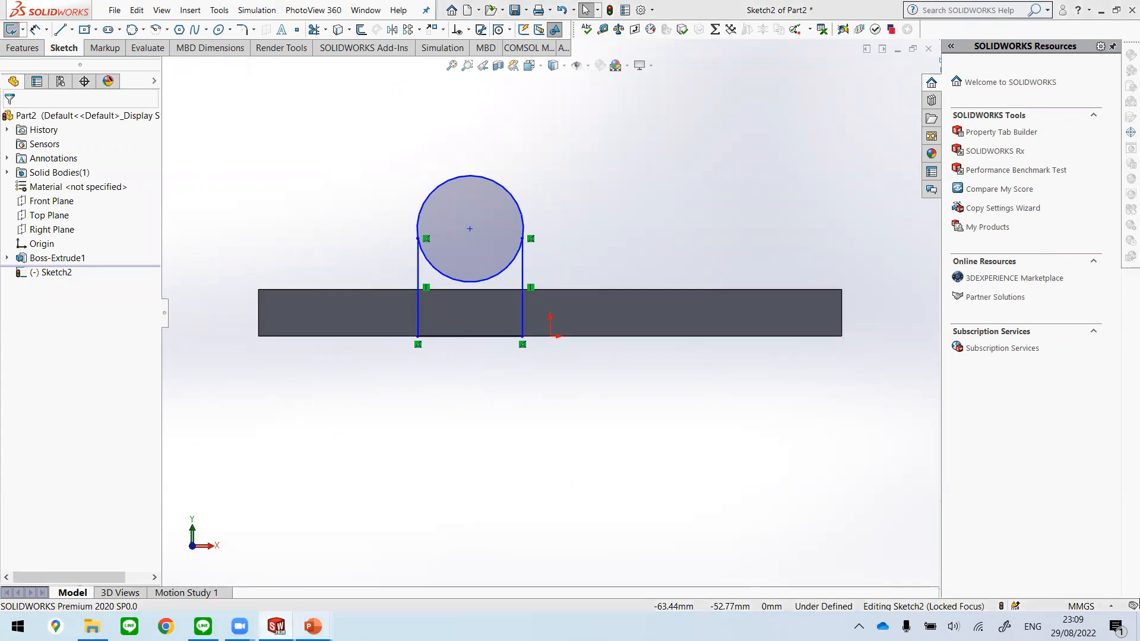
Step: Review the profile's dimensions on the Boss extrude slide in PowerPoint and return to Sketch2 of Part2 in SOLIDWORKS
key(alt+Tab)
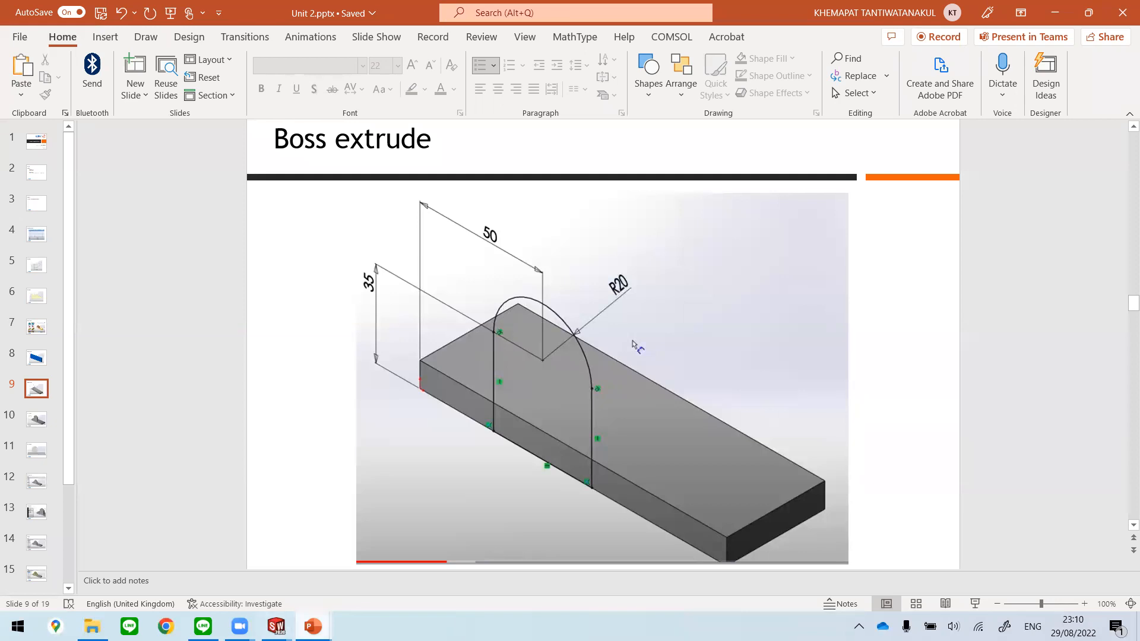
mouse_move(276, 627)
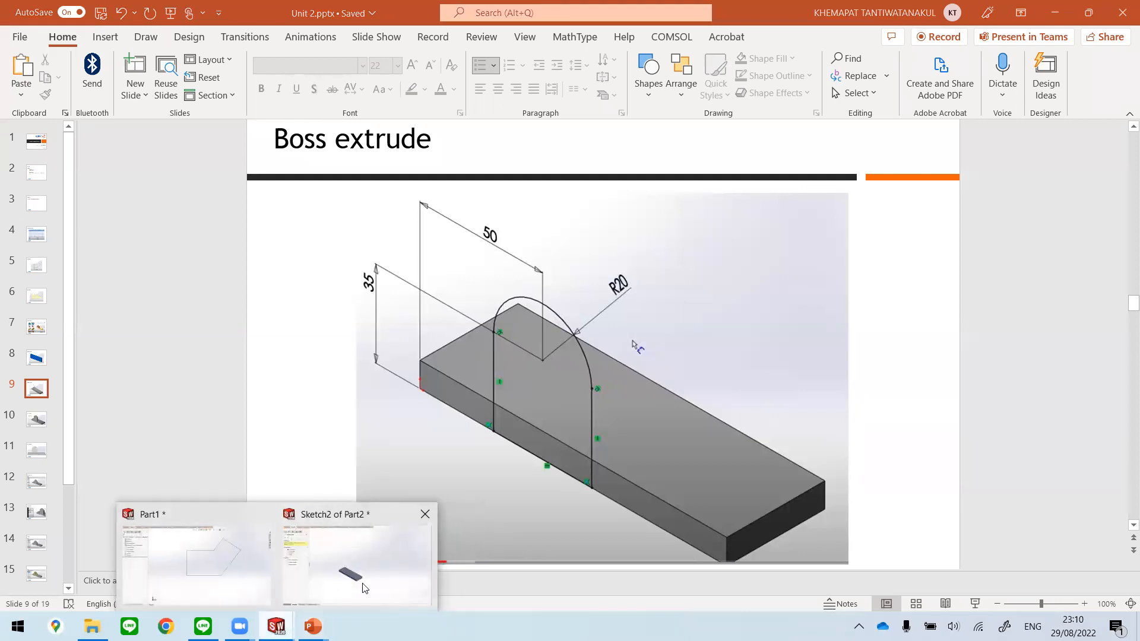
click(355, 586)
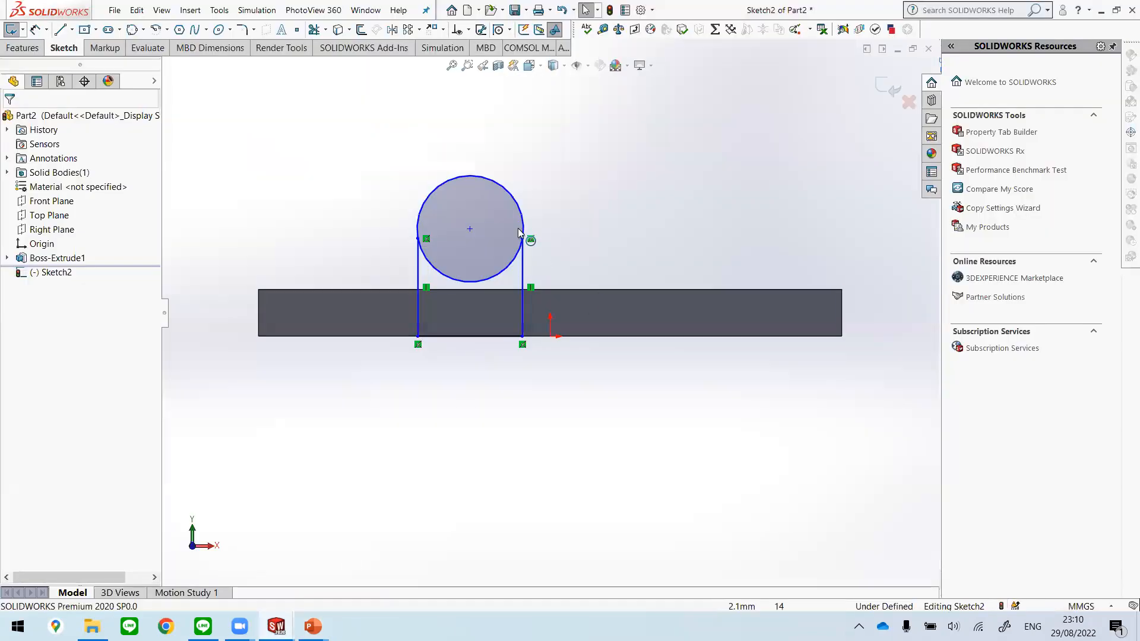
Step: Add Horizontal relations between the circle's centre and the upper endpoint of each vertical line
click(470, 233)
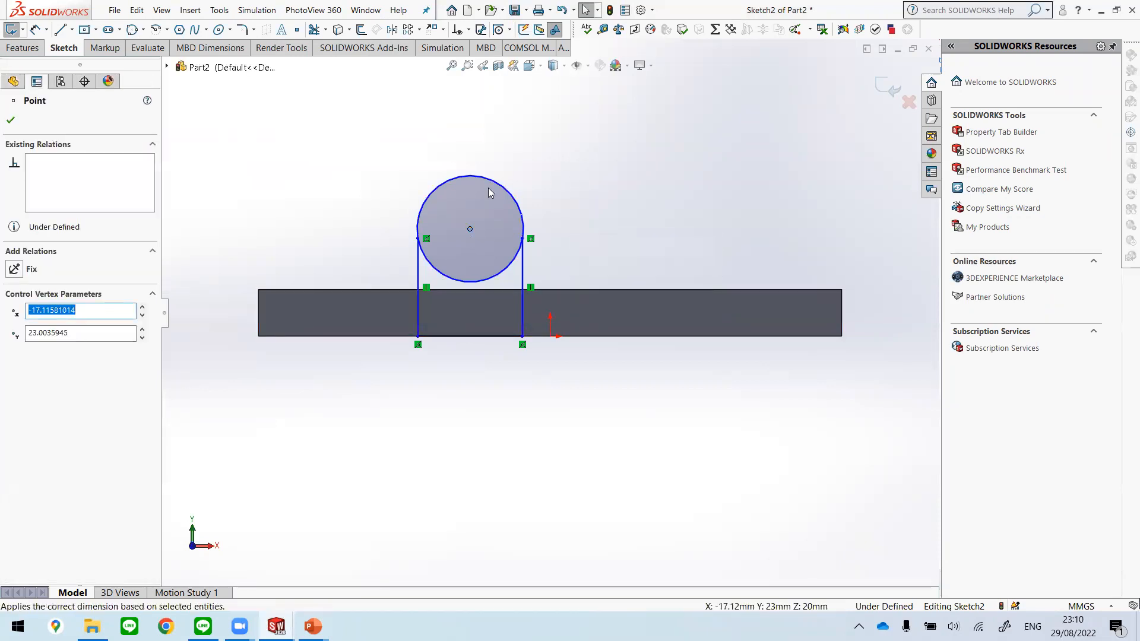
ctrl+click(419, 239)
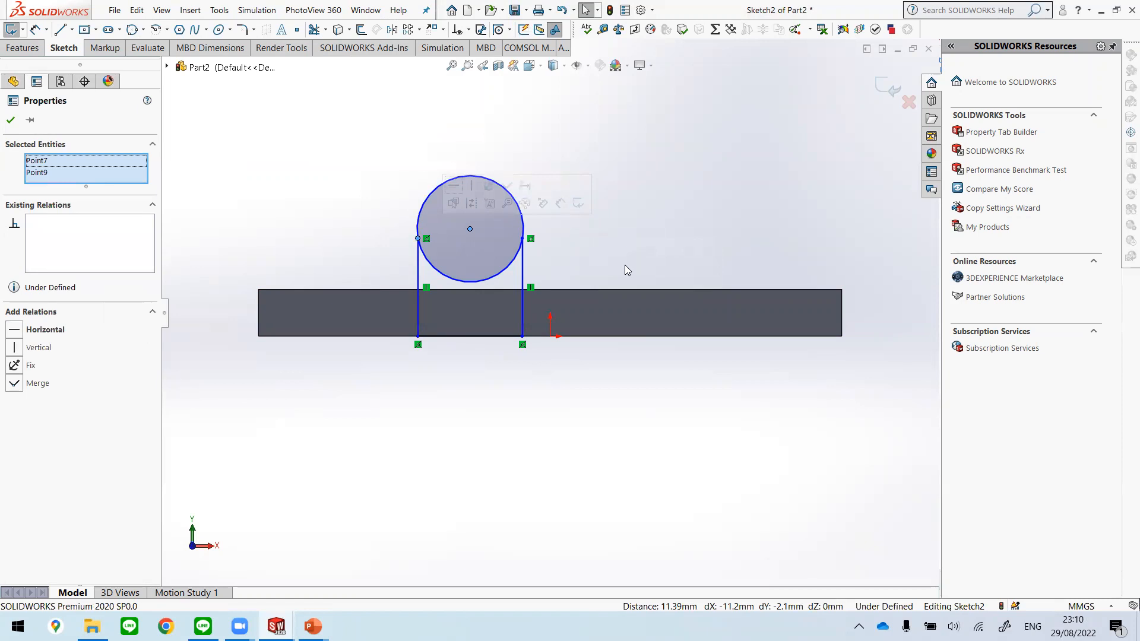
click(14, 331)
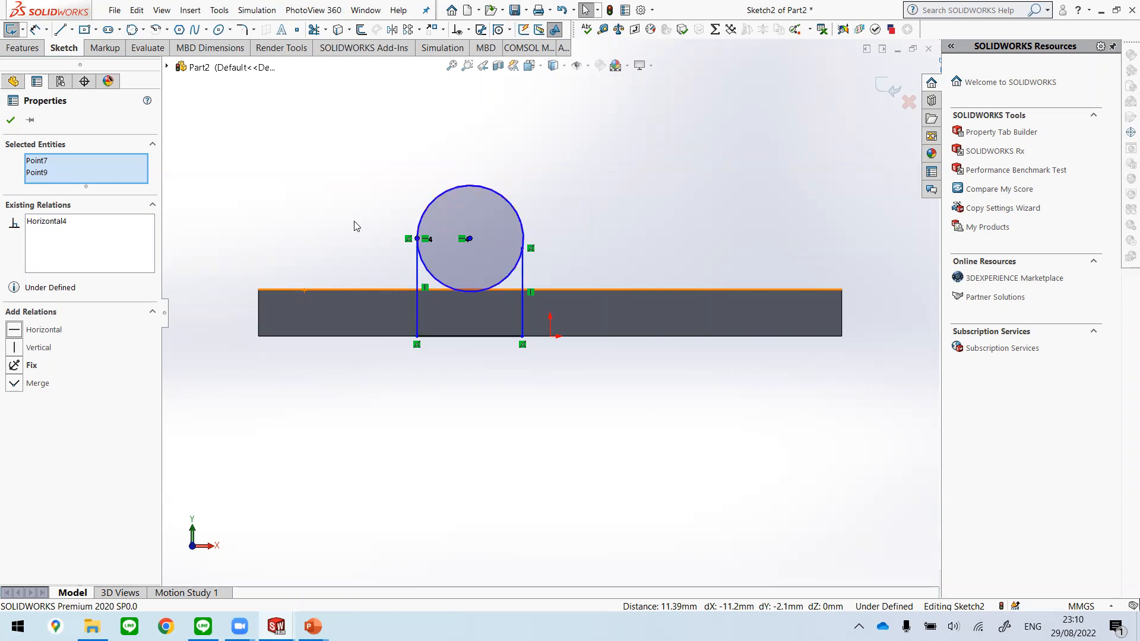
click(543, 236)
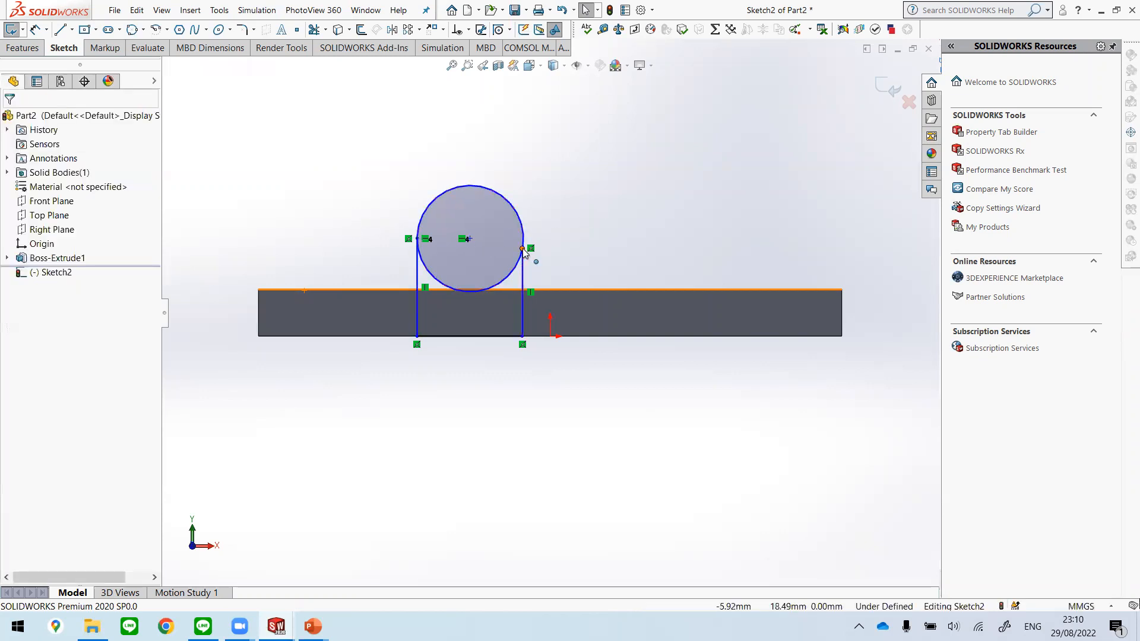
click(469, 240)
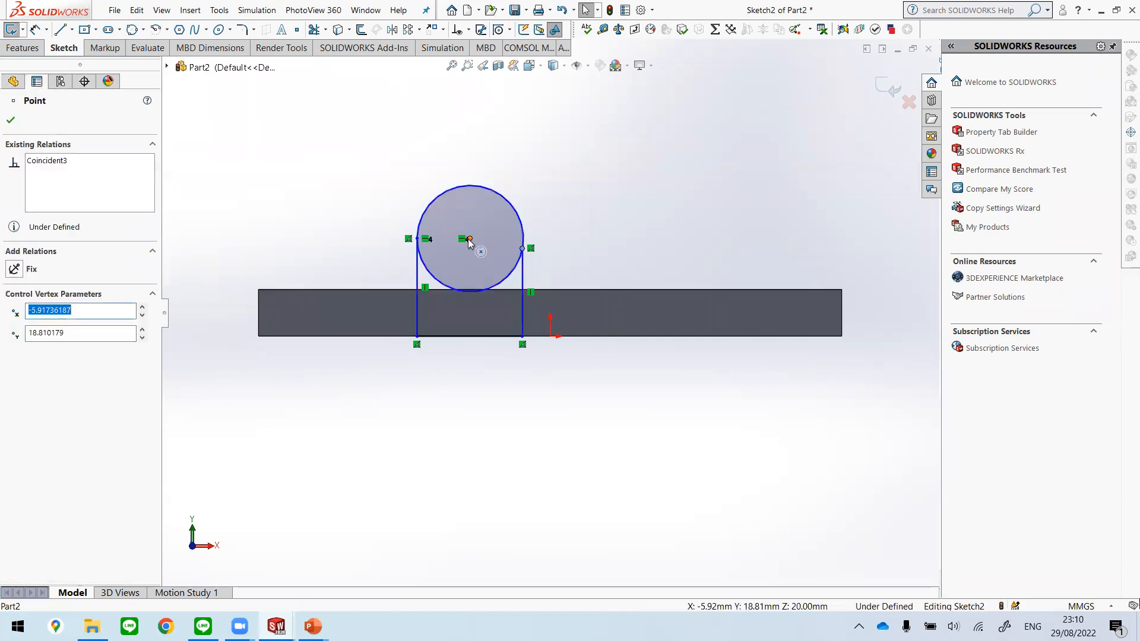
ctrl+click(417, 239)
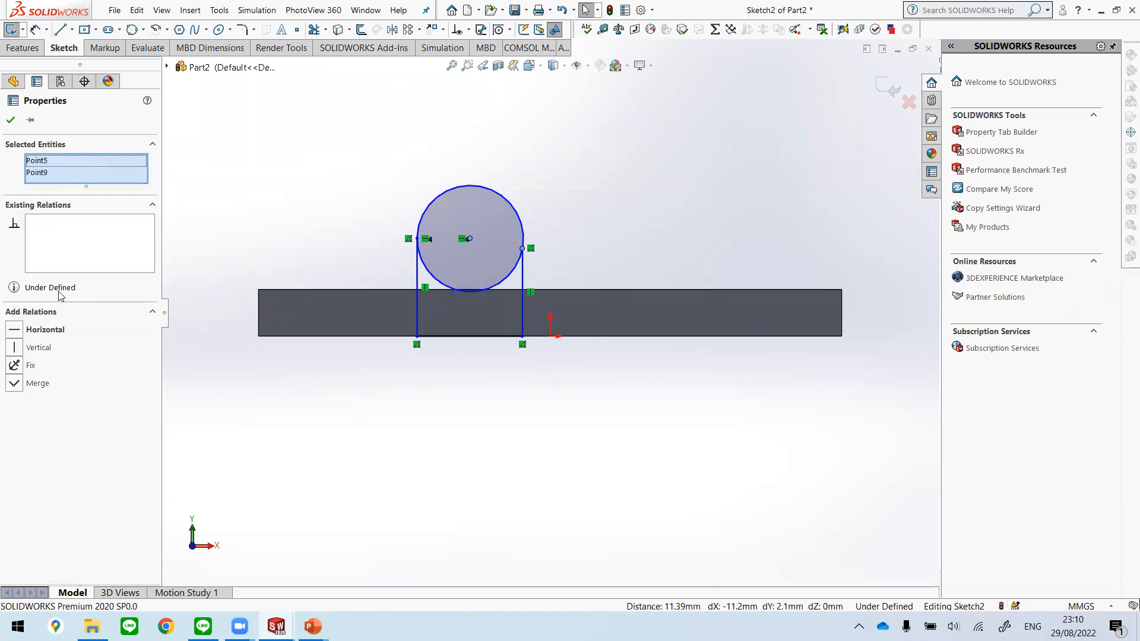
click(17, 331)
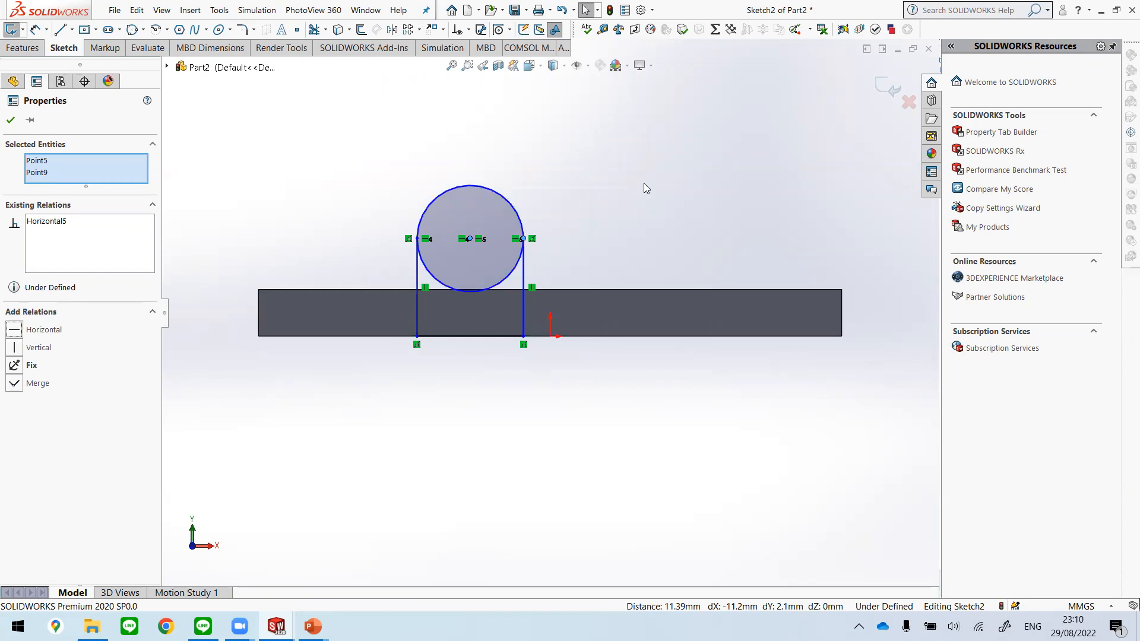
click(652, 208)
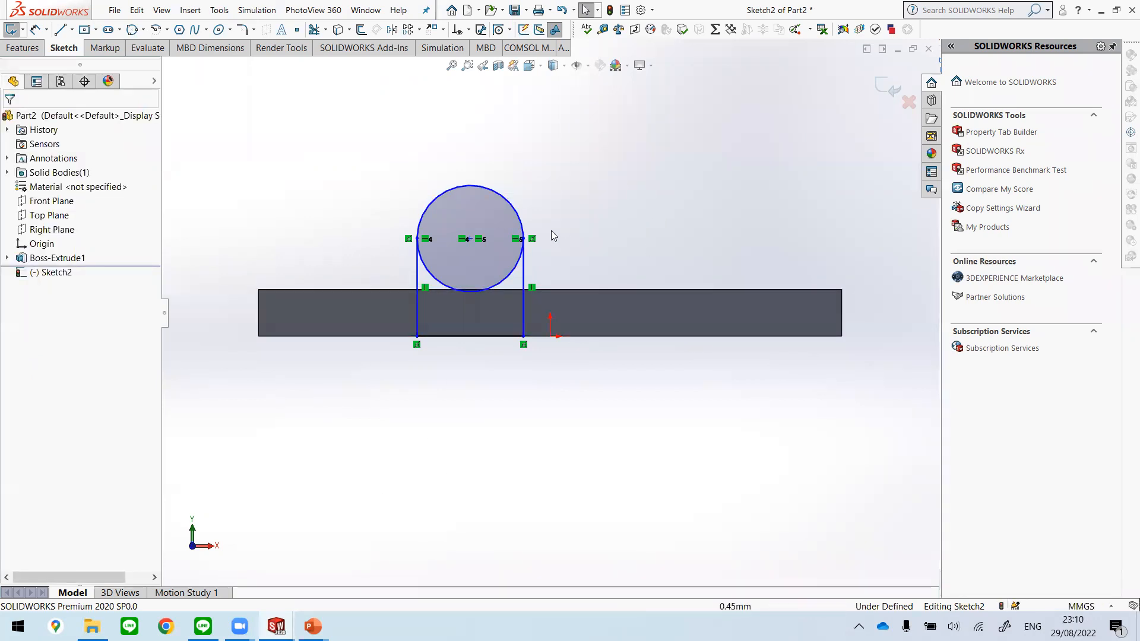
Step: Check the profile's dimensions on the Boss extrude slide in PowerPoint, return to Sketch2 in SOLIDWORKS and start the Smart Dimension tool
scroll(551, 230, down, 2)
scroll(466, 274, up, 1)
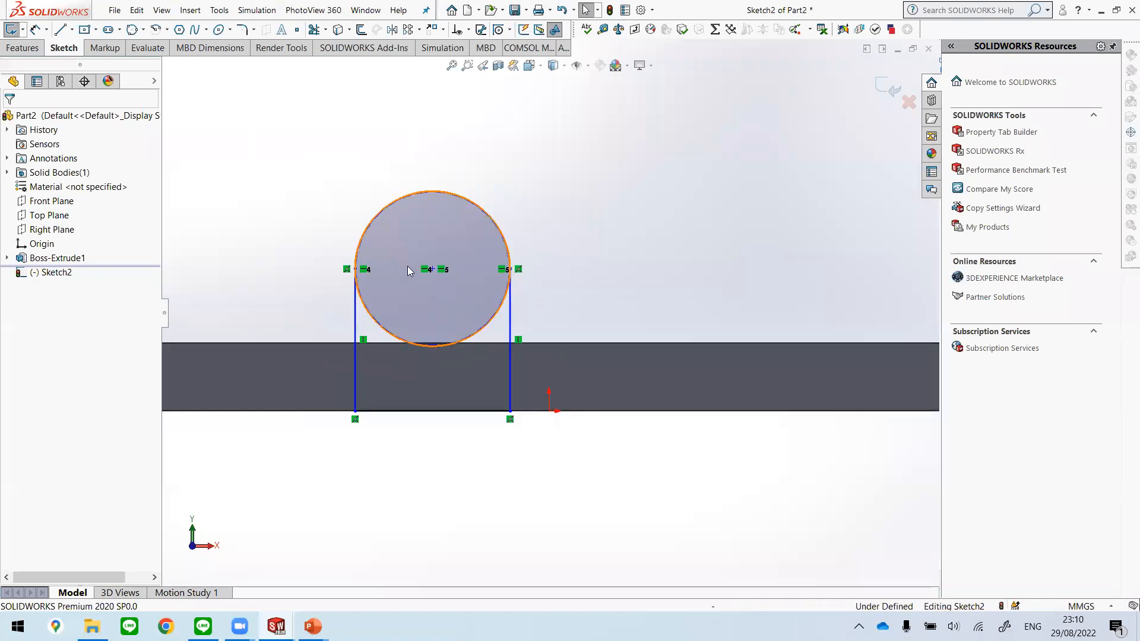
mouse_move(279, 625)
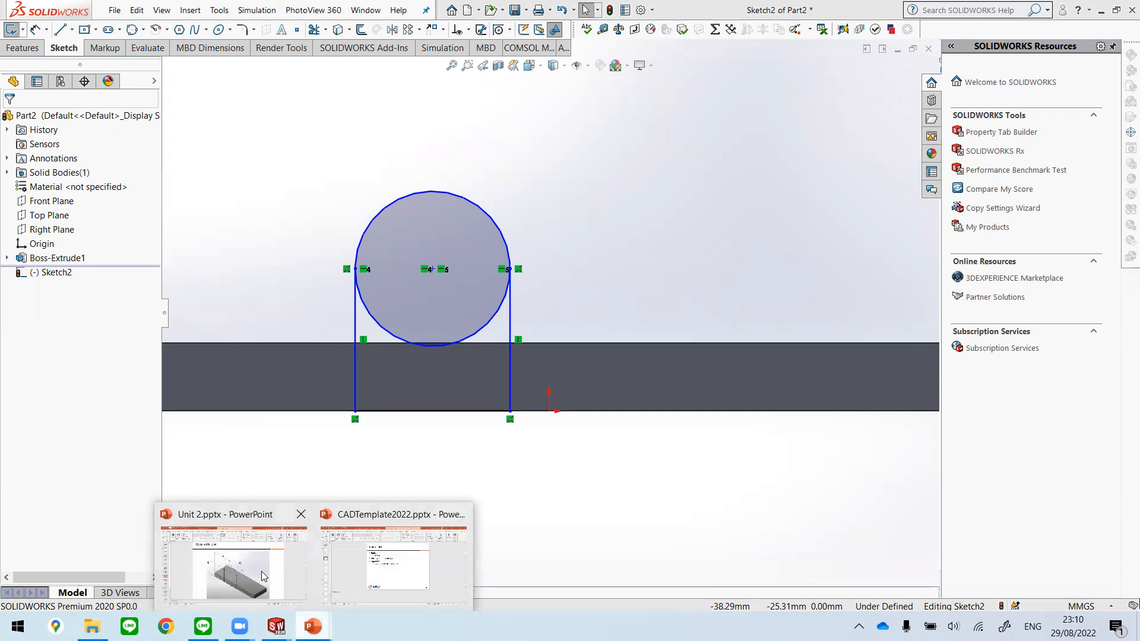
click(264, 573)
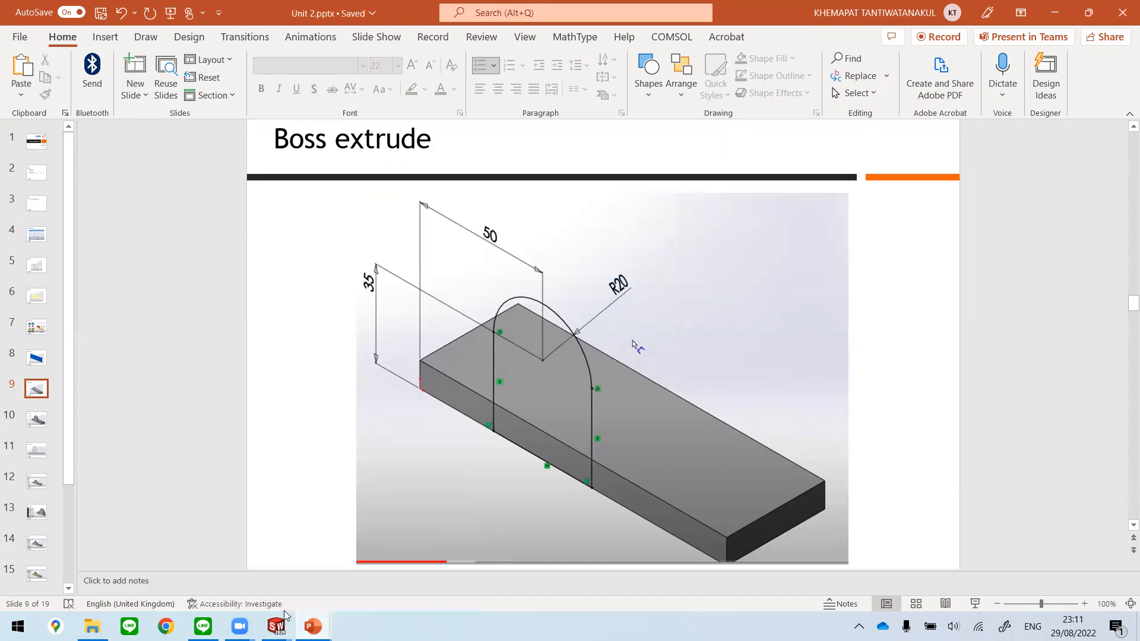
mouse_move(276, 625)
click(363, 553)
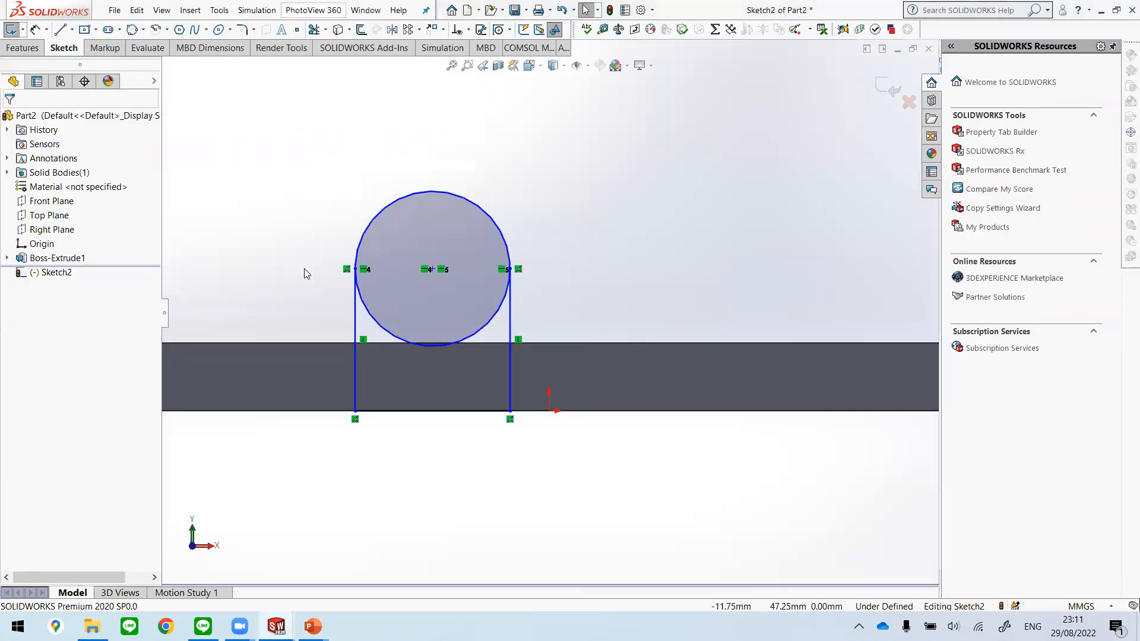
key(f)
click(35, 30)
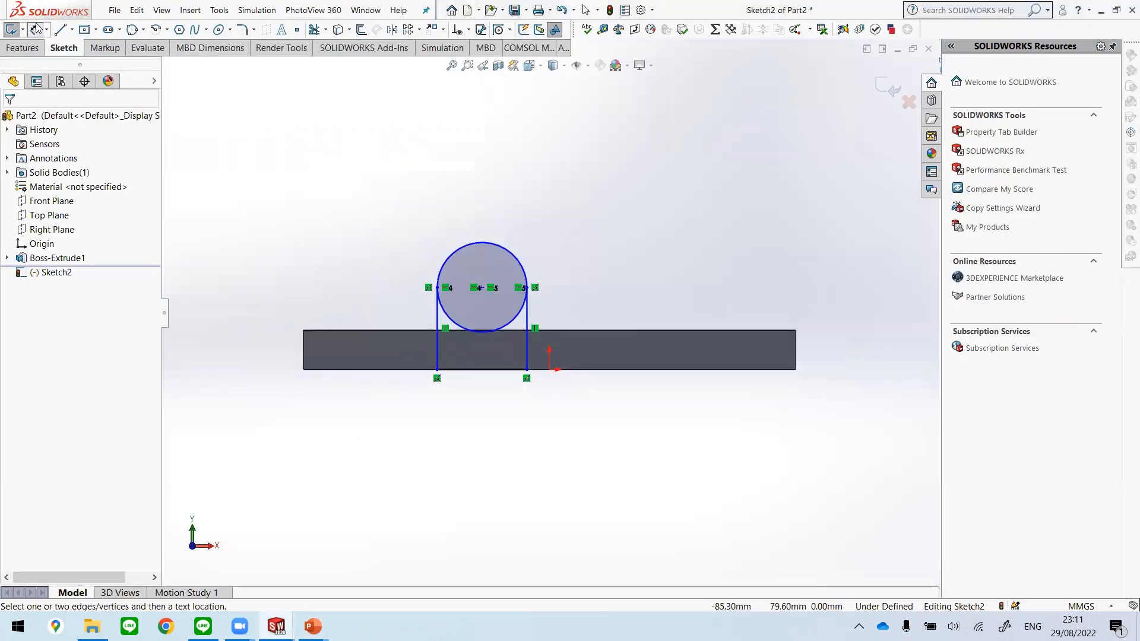
click(481, 289)
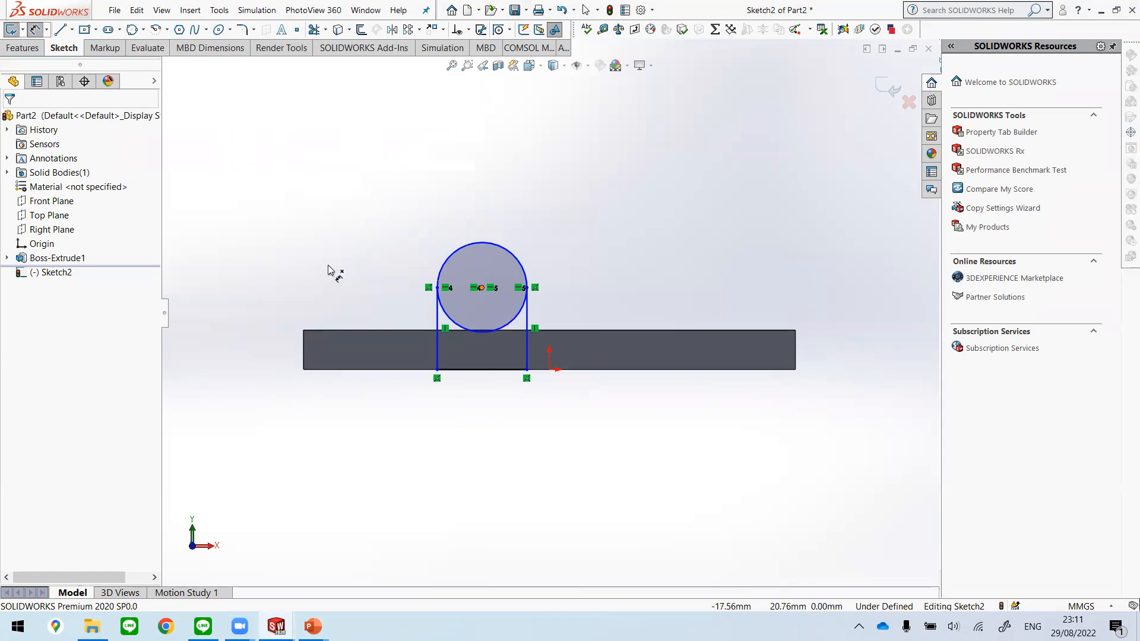
click(304, 371)
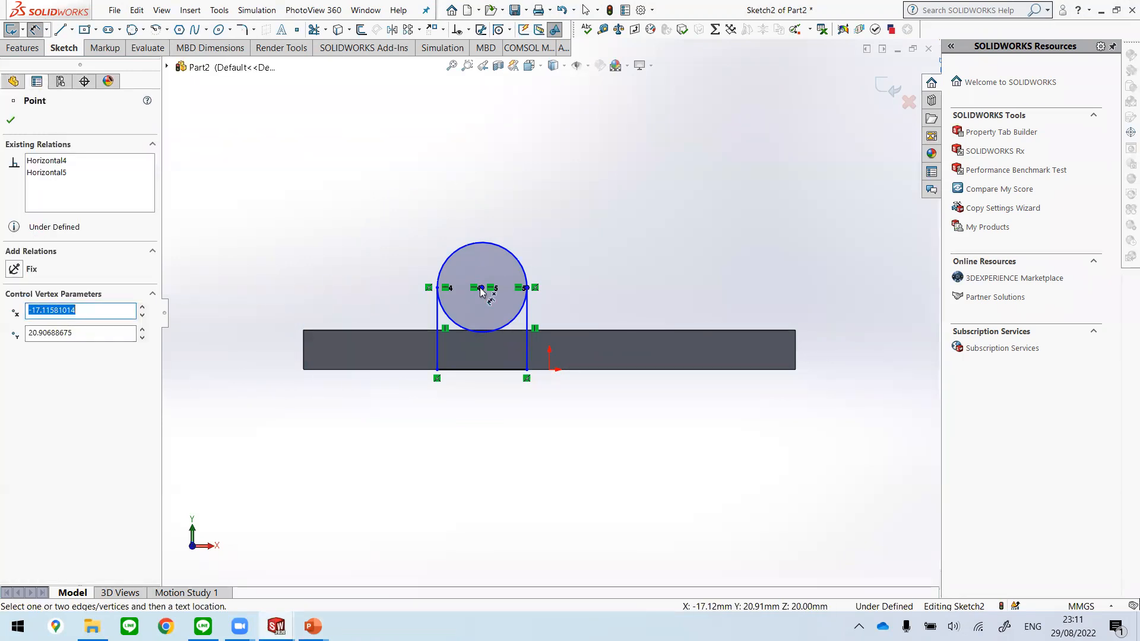
click(10, 120)
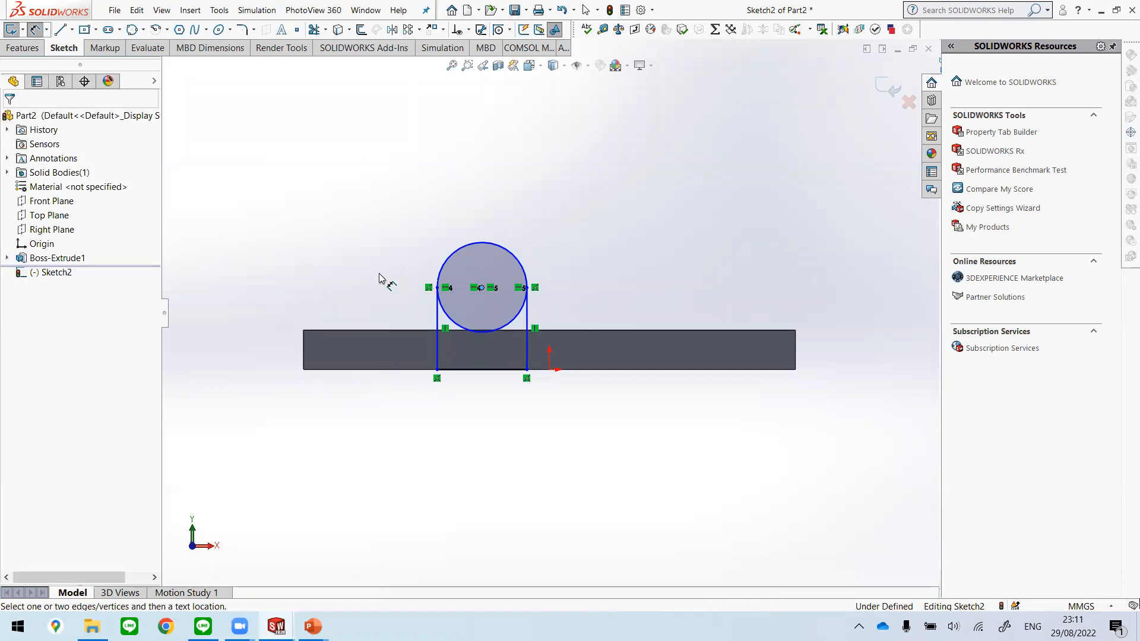
scroll(337, 270, down, 3)
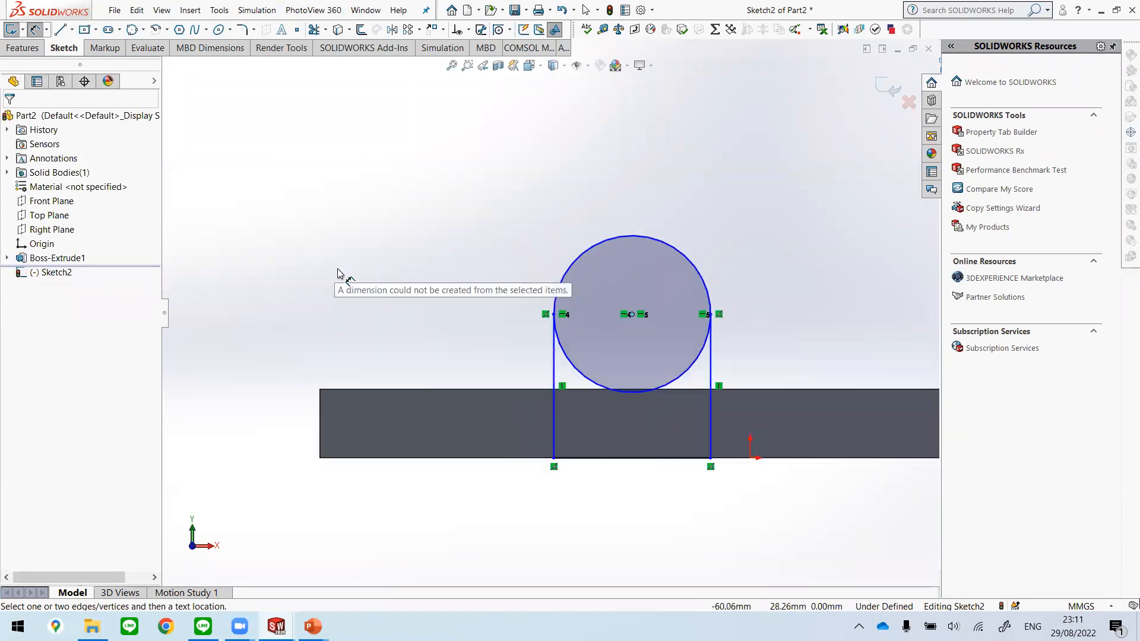
click(554, 364)
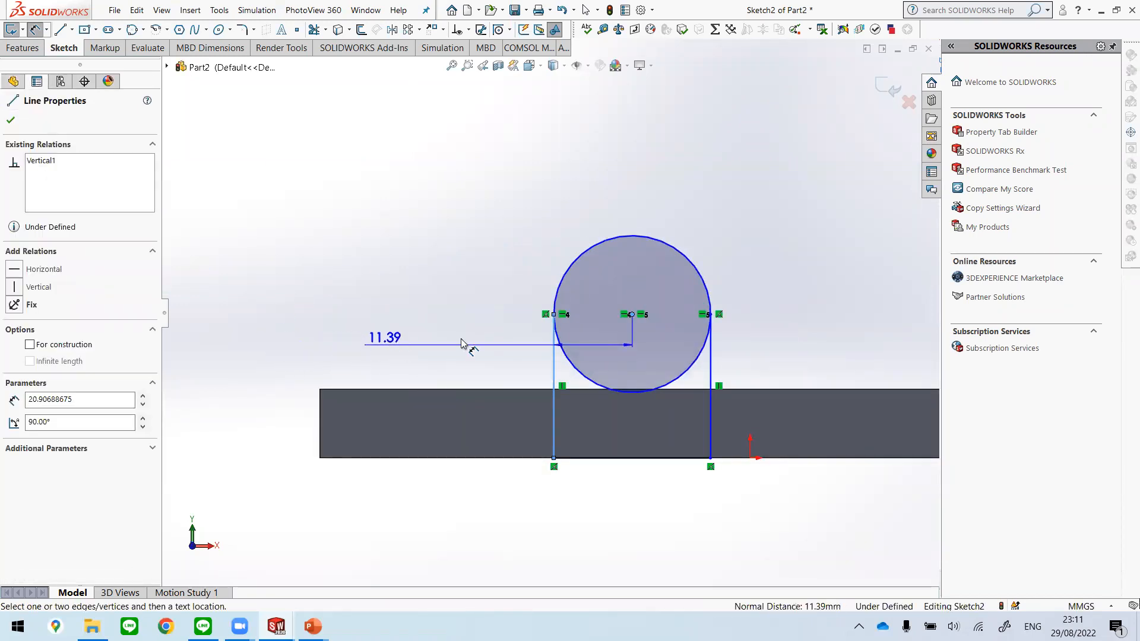
key(Escape)
click(554, 374)
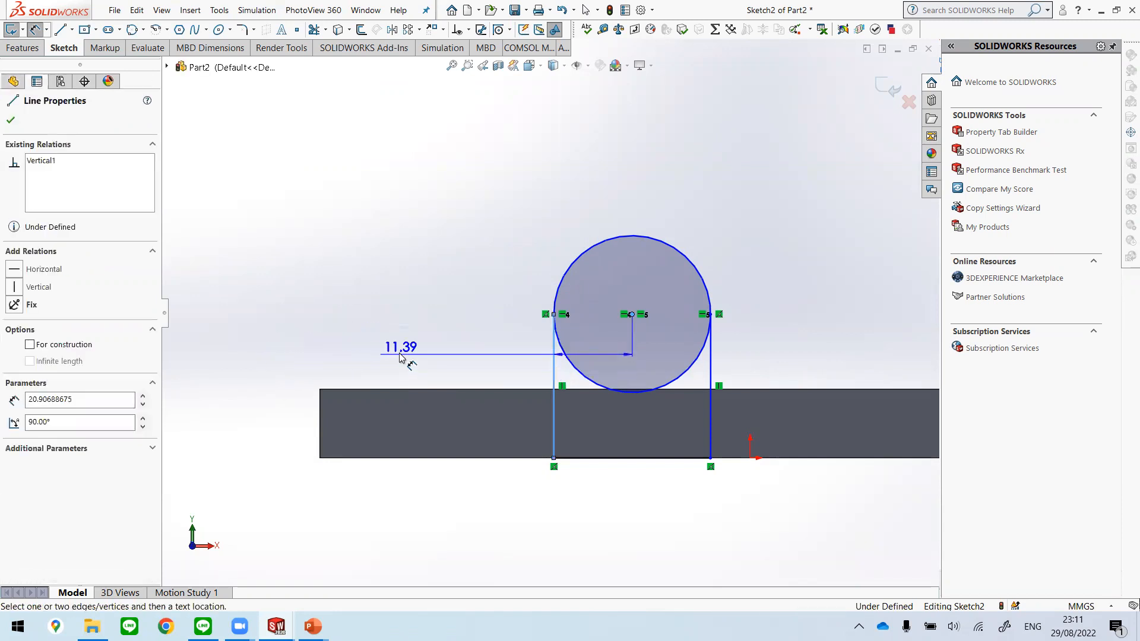
key(Escape)
Step: Dimension the height of the profile's left vertical line as 35 mm, placing the dimension beyond the plate's left end
click(556, 364)
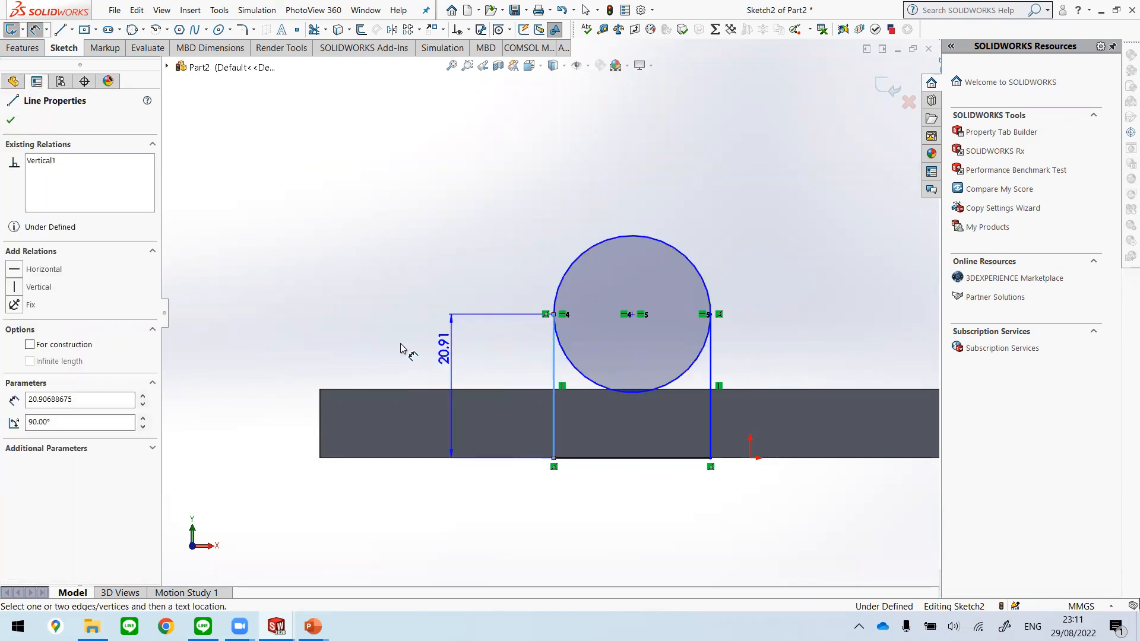
click(256, 367)
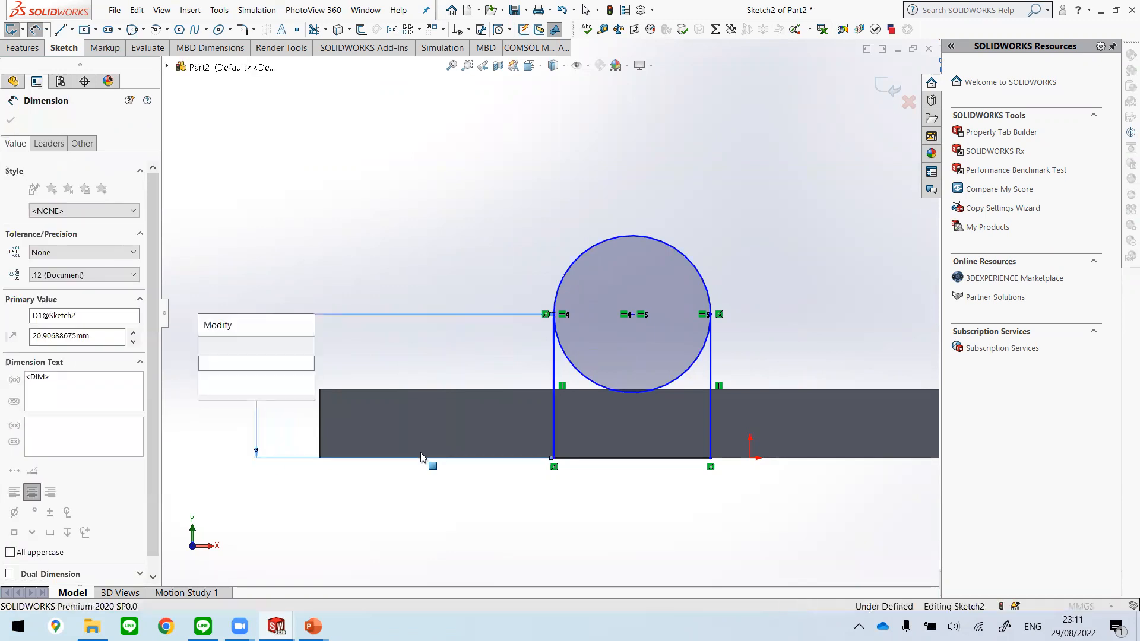
text(35)
key(Return)
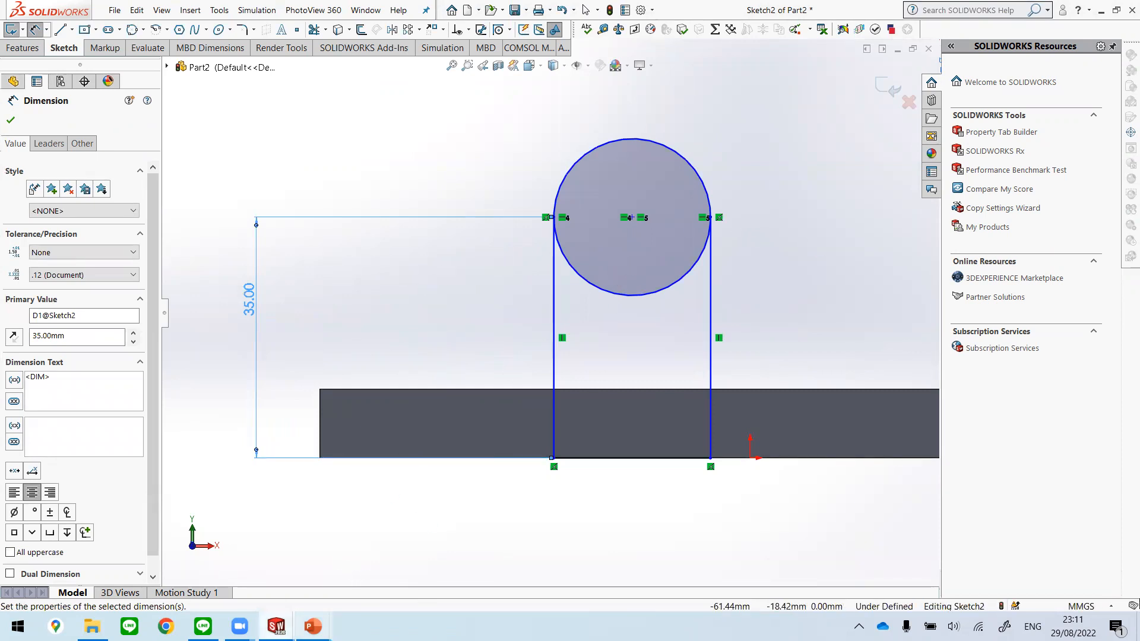
Step: Check the radius of the rounded top on the Boss extrude slide in PowerPoint and return to Sketch2 of Part2 in SOLIDWORKS
mouse_move(313, 626)
click(264, 572)
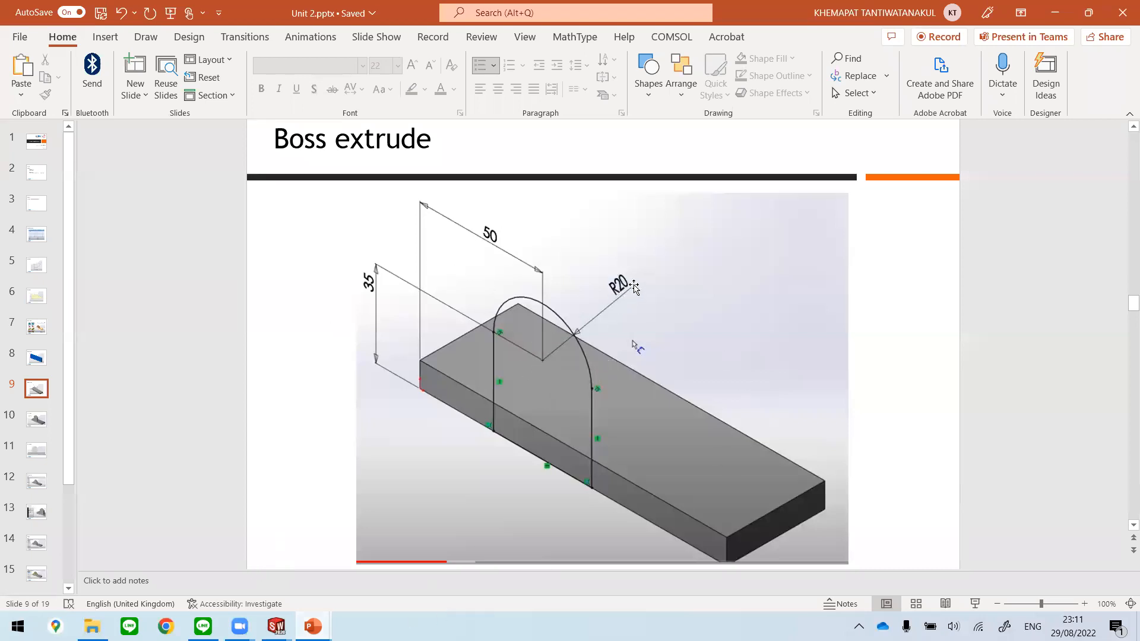
mouse_move(276, 626)
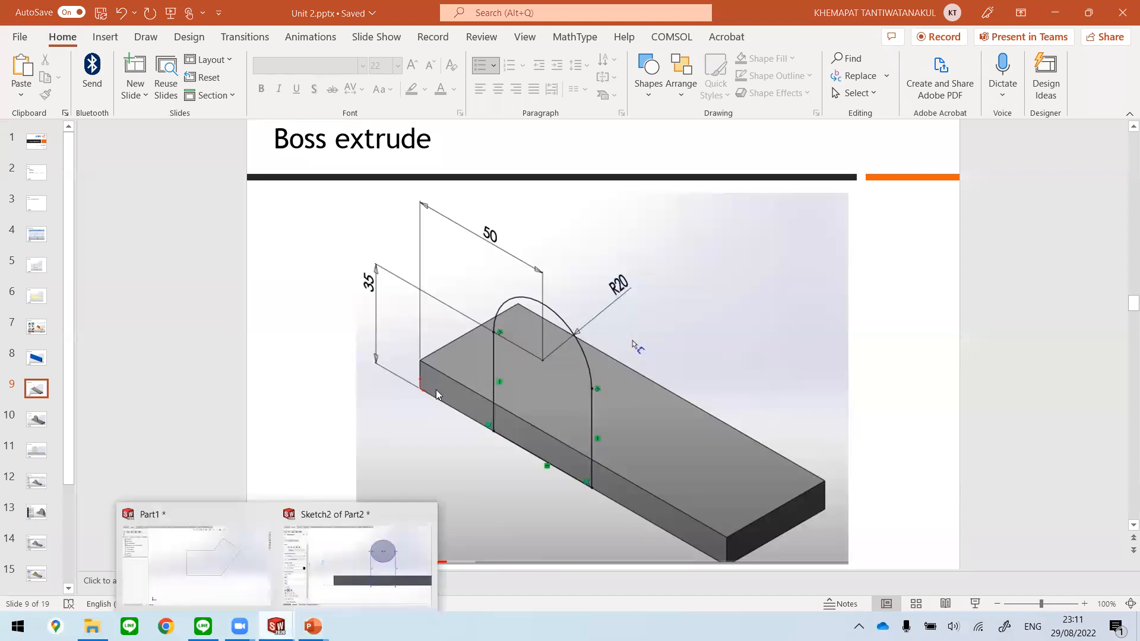
click(357, 543)
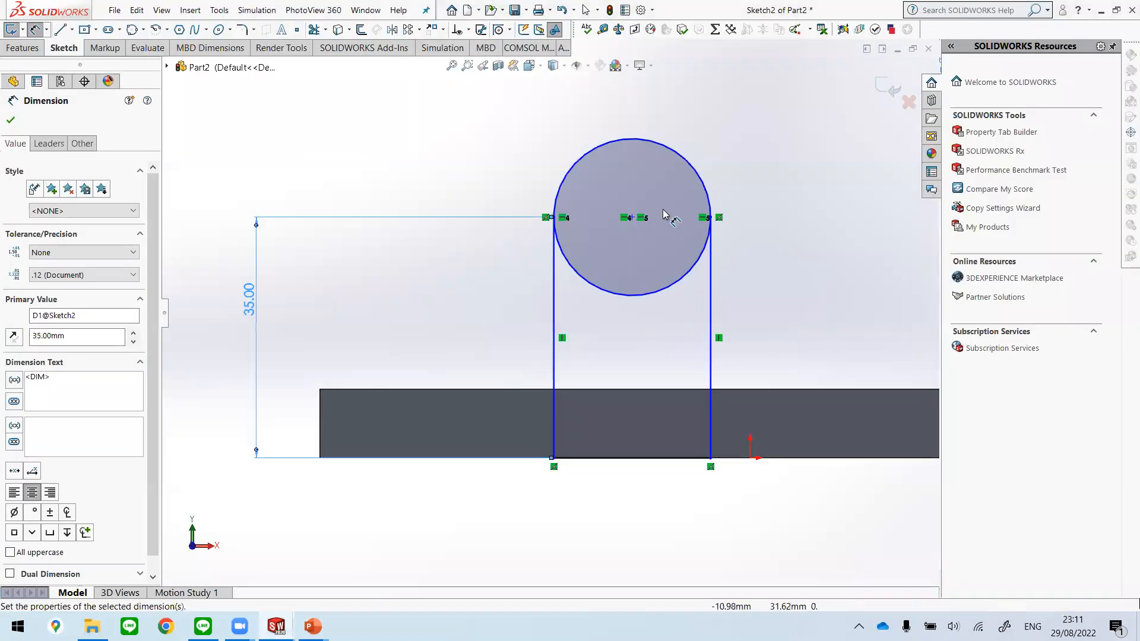
Step: Trim away the circle's lower half between the two vertical lines, using Trim to closest
click(703, 179)
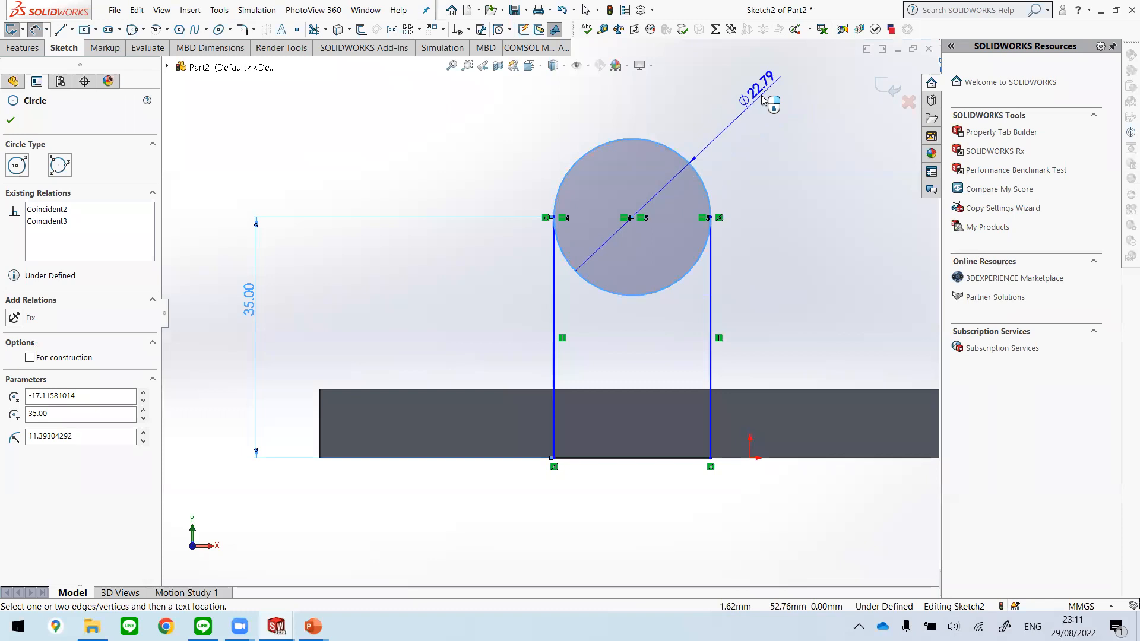
key(Escape)
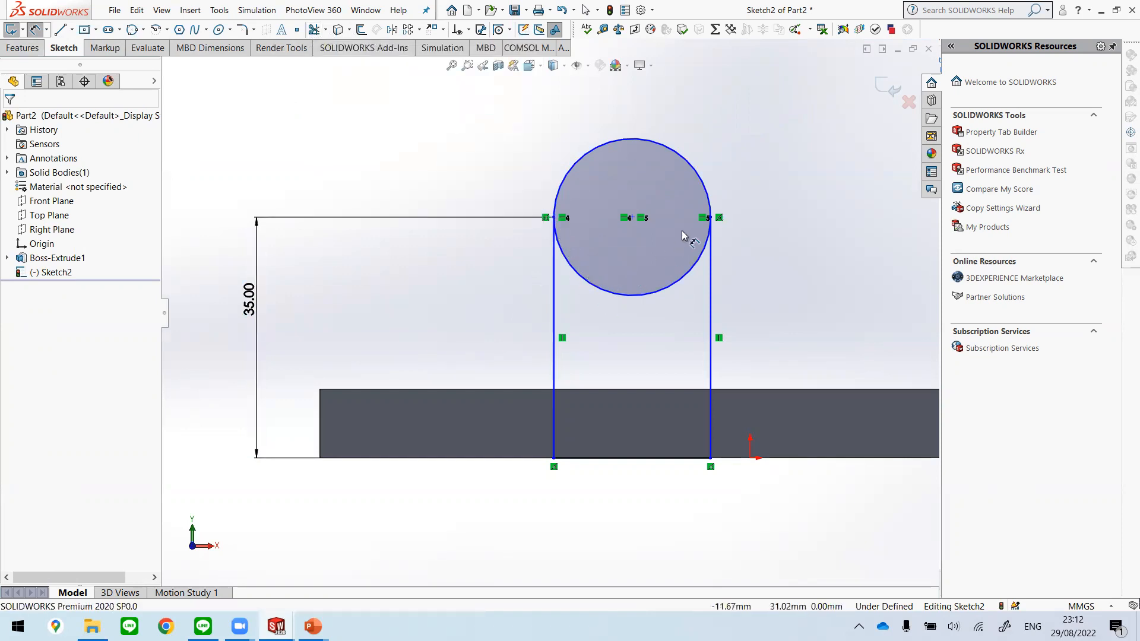
click(315, 31)
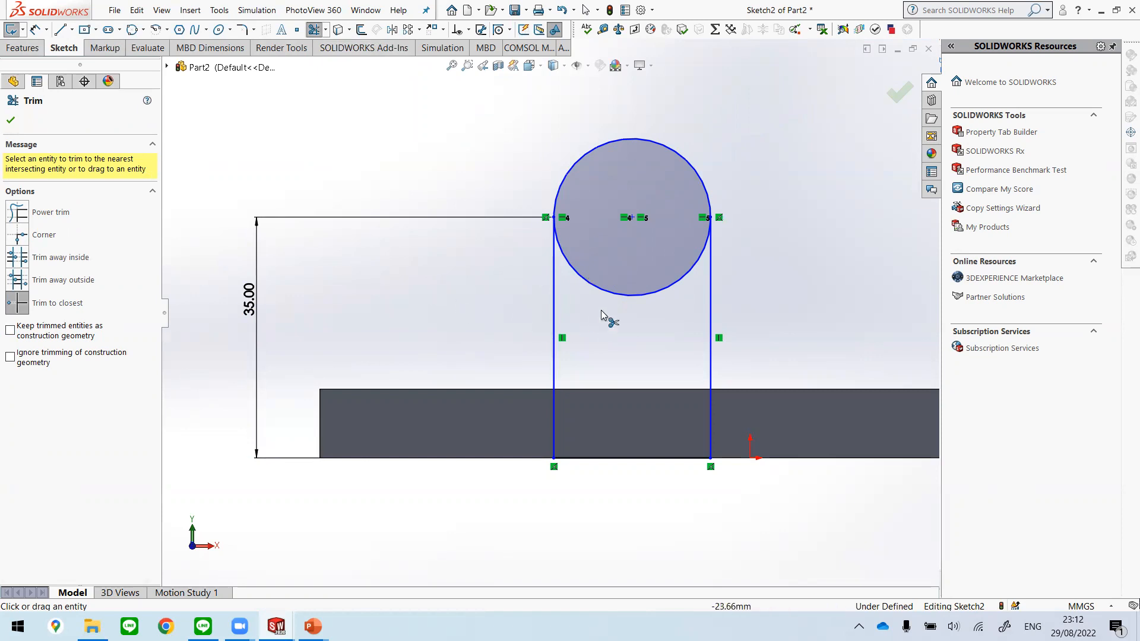
click(628, 295)
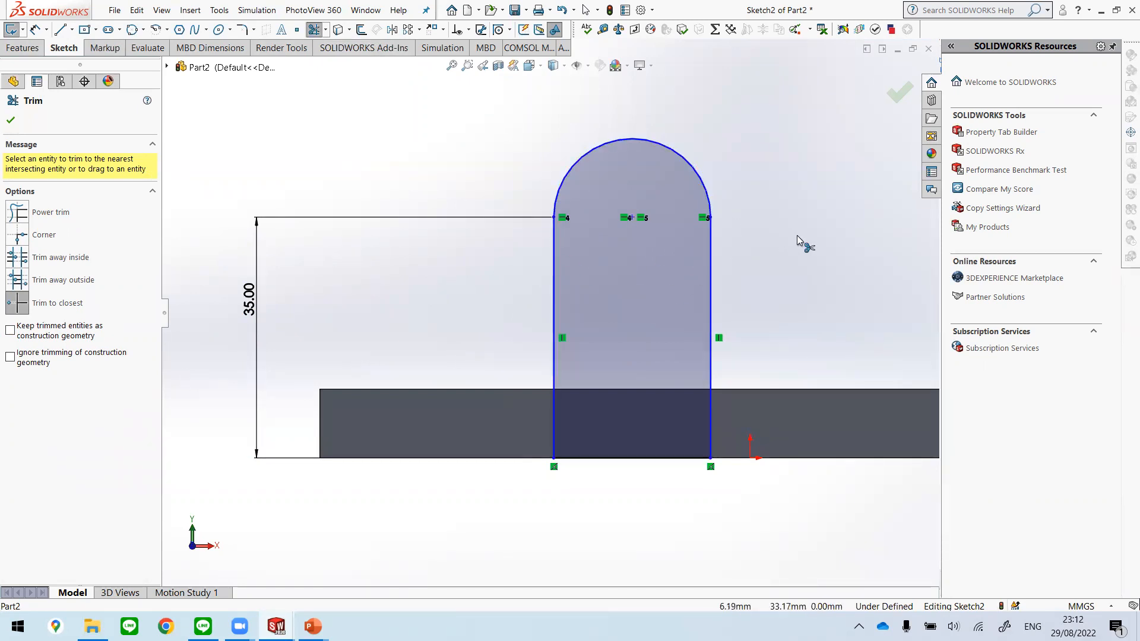
Step: Dimension the radius of the profile's top arc as 20 mm
click(36, 34)
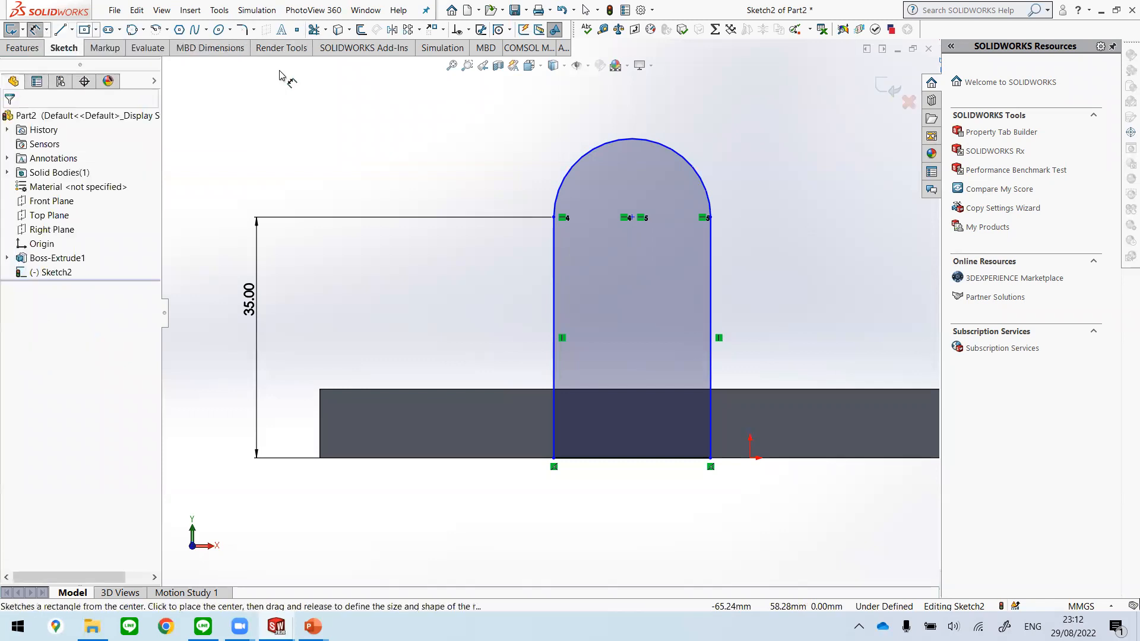
click(674, 142)
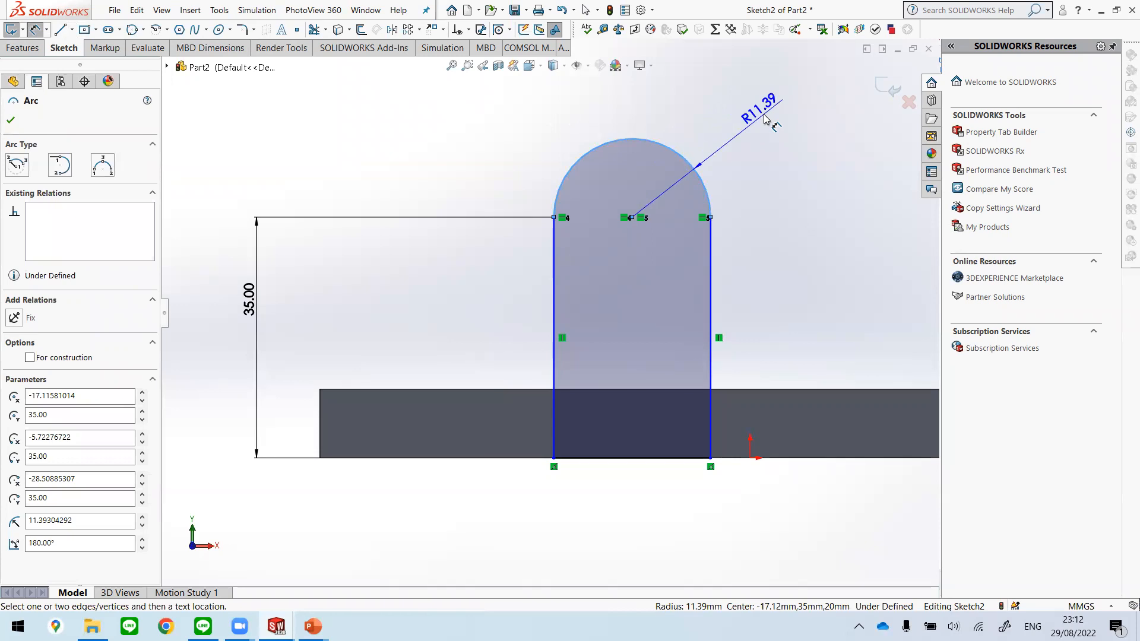
click(769, 179)
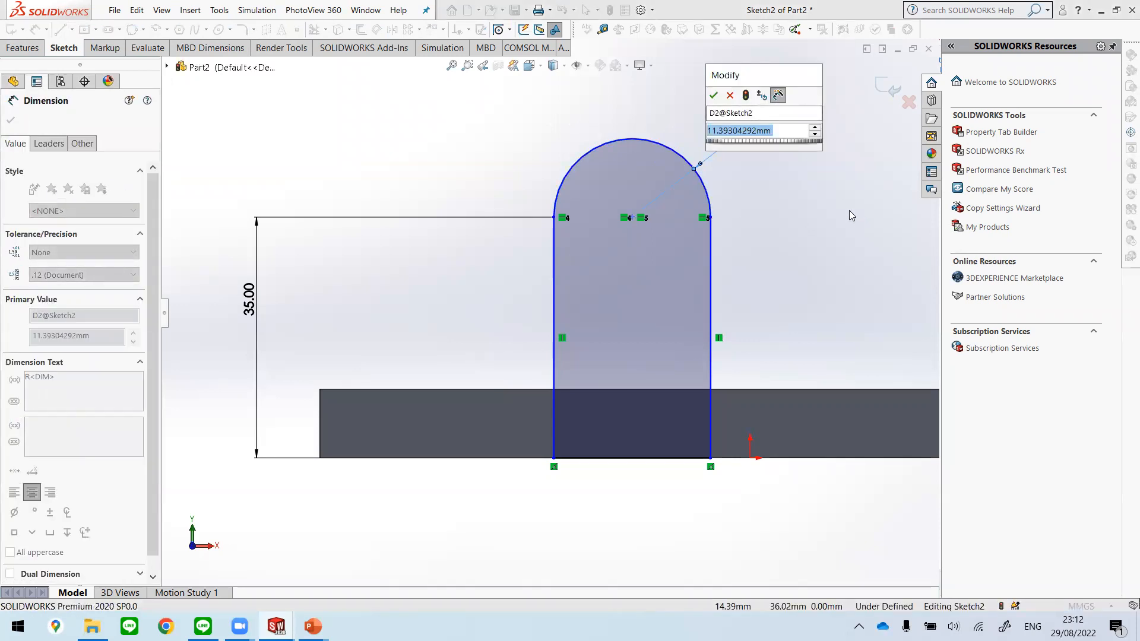
text(20)
key(Return)
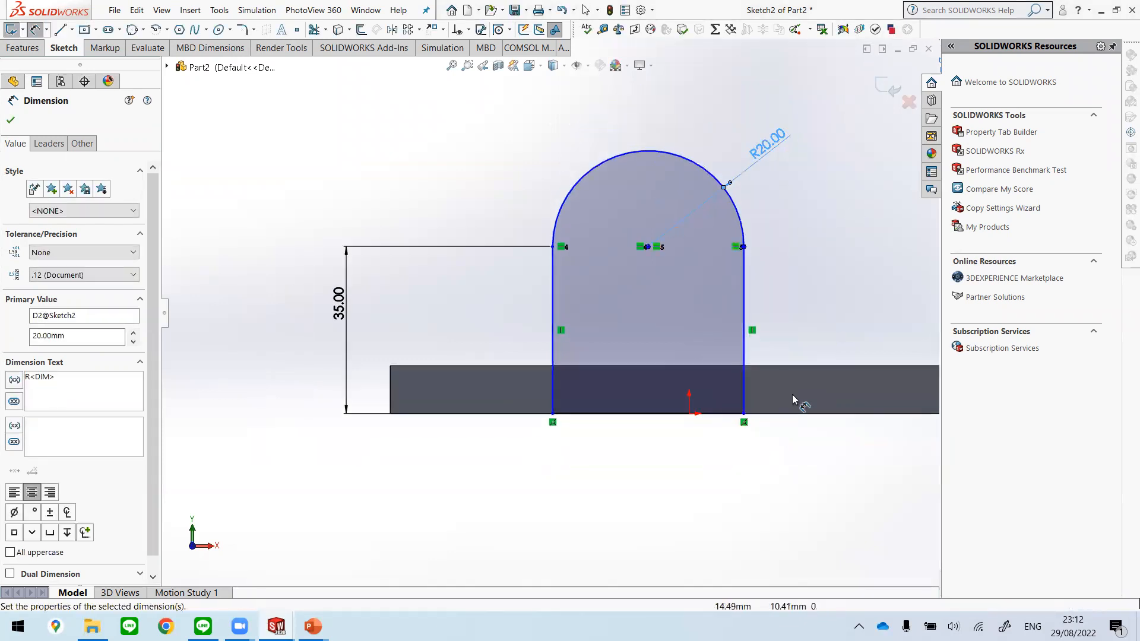
Step: Dimension the horizontal distance from the plate's left edge to the arc's centre as 50 mm, placing it below the plate
click(391, 404)
click(649, 247)
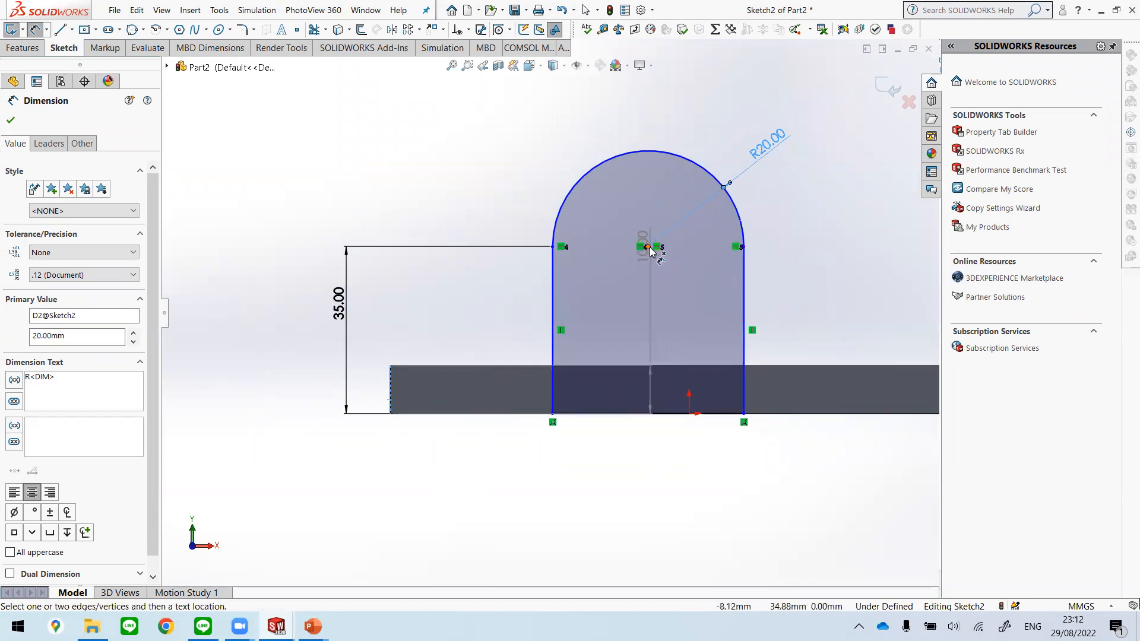
click(526, 480)
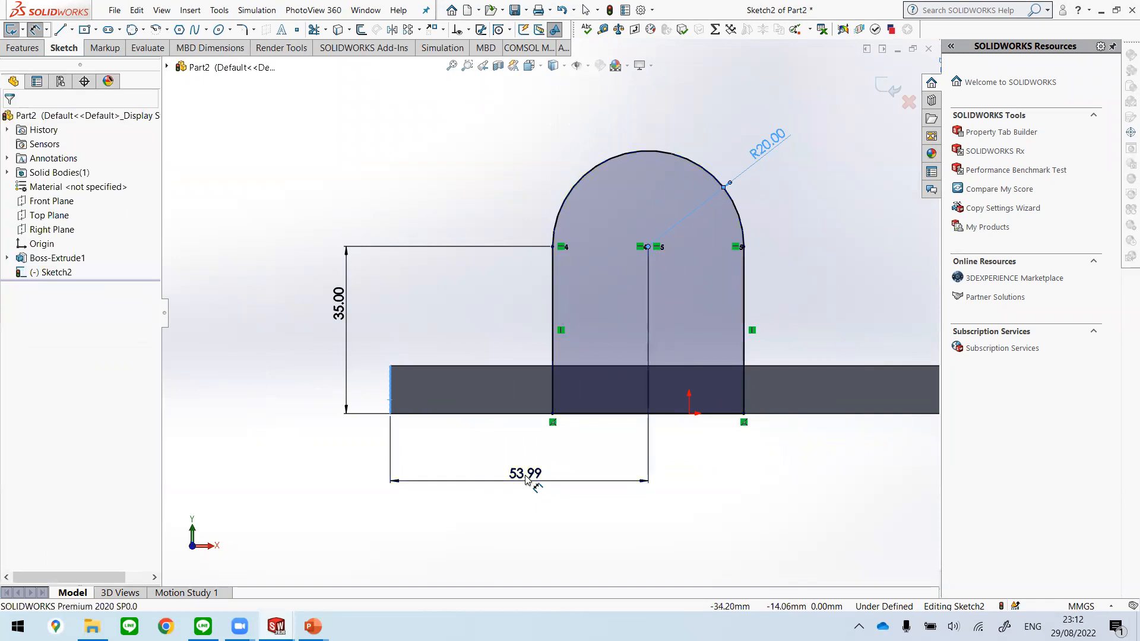
text(50)
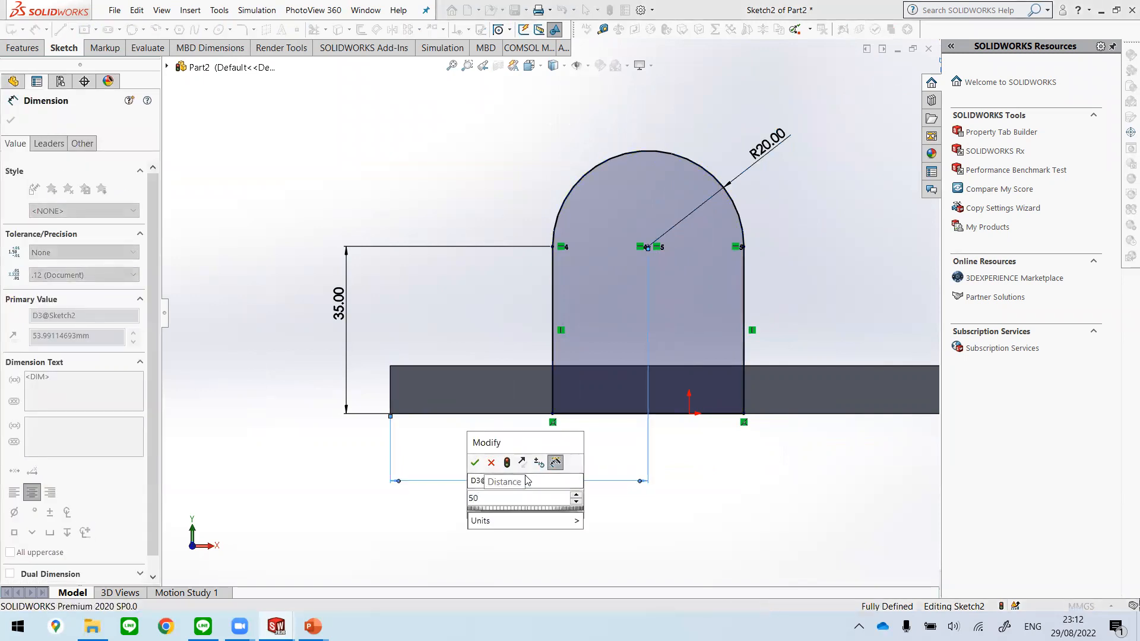
key(Return)
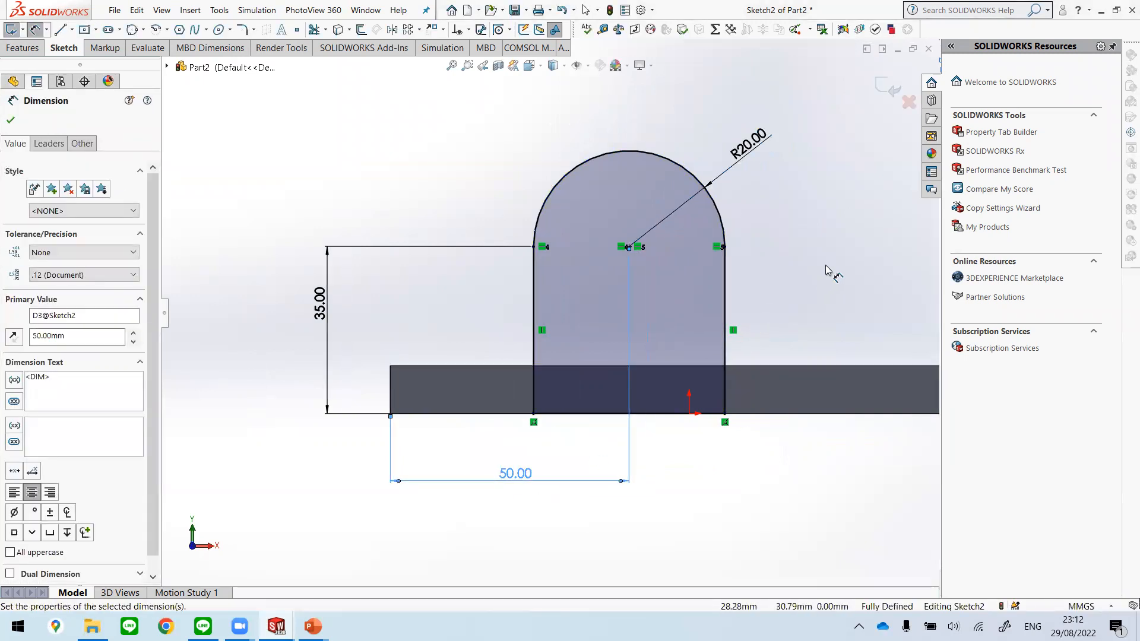
key(Escape)
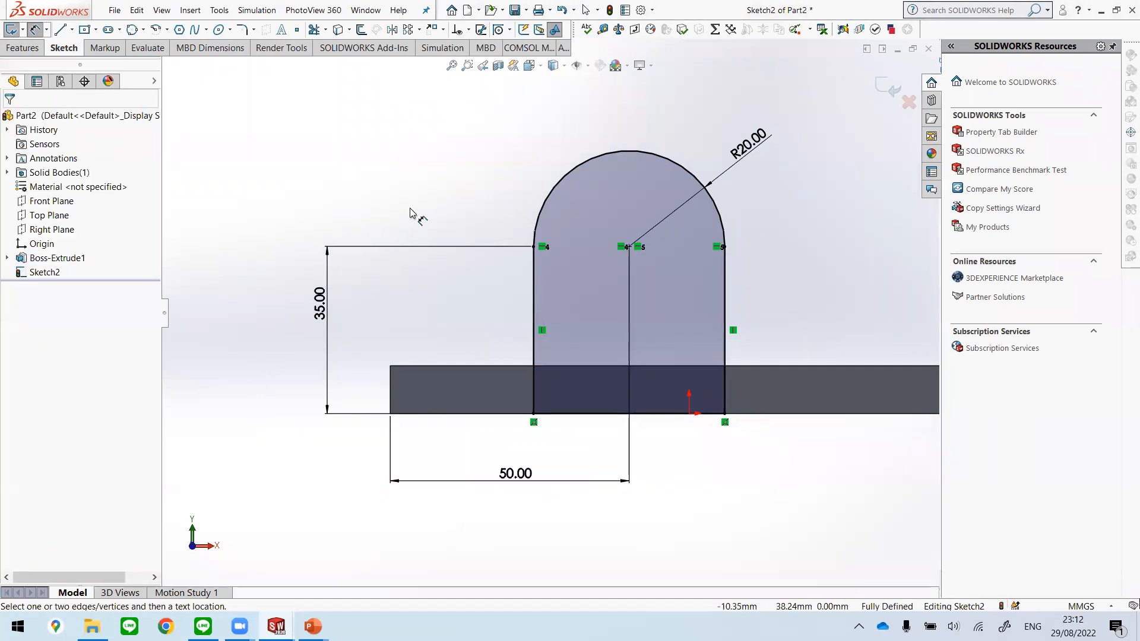
Step: Exit the round-topped profile sketch, with the model turned to an angled view showing the plate and profile
key(f)
mouse_move(746, 339)
middle_down()
mouse_move(666, 465)
mouse_move(688, 461)
mouse_move(636, 458)
mouse_move(644, 408)
middle_up()
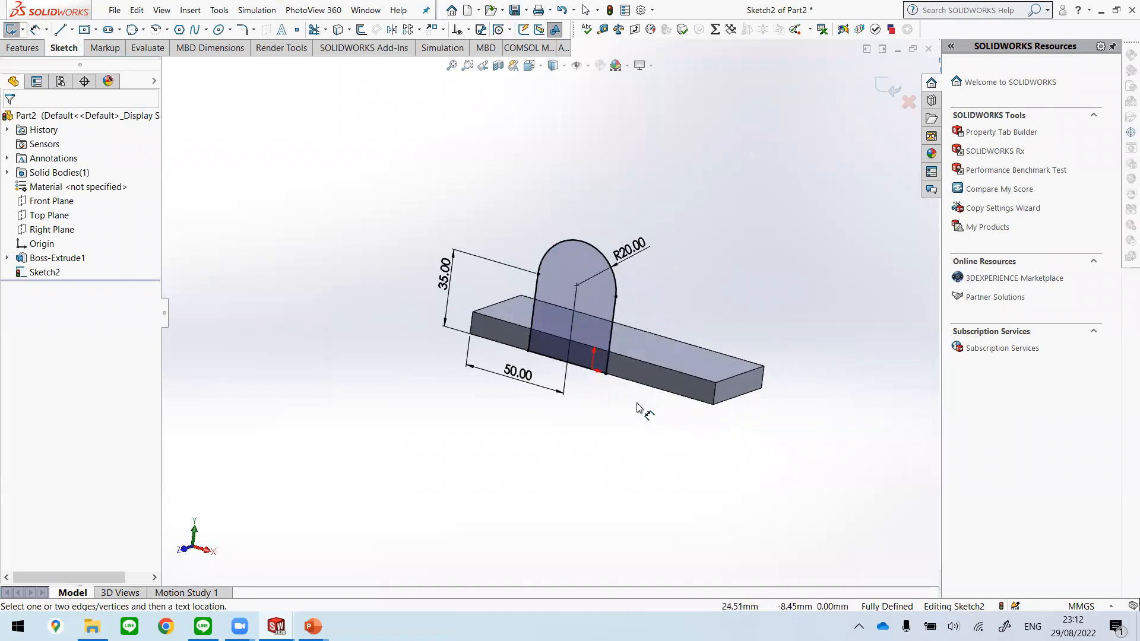
click(889, 89)
mouse_move(715, 354)
middle_down()
mouse_move(631, 402)
mouse_move(718, 316)
mouse_move(763, 291)
mouse_move(740, 279)
mouse_move(736, 300)
middle_up()
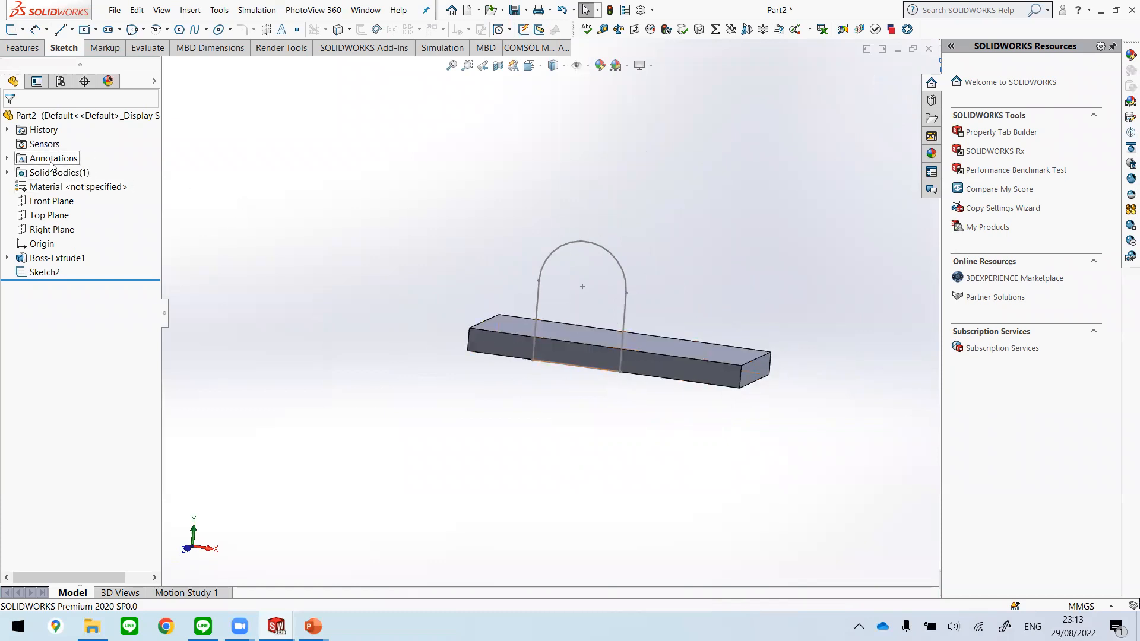
Step: Turn on the display of feature dimensions for the part's annotations and inspect them on the plate and profile
click(7, 158)
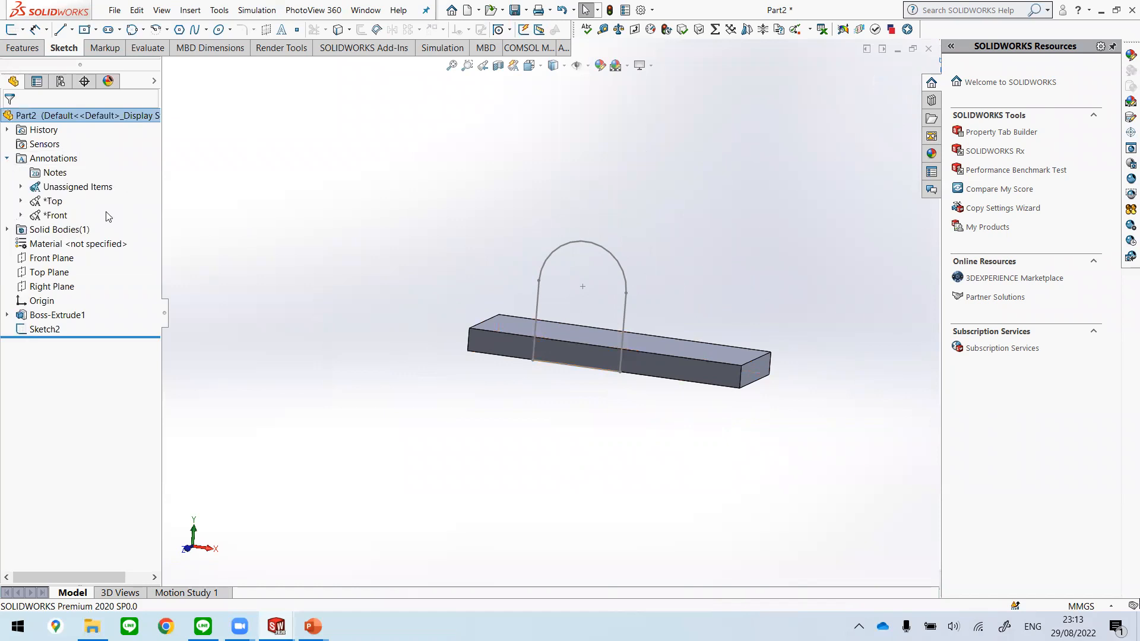
right_click(58, 164)
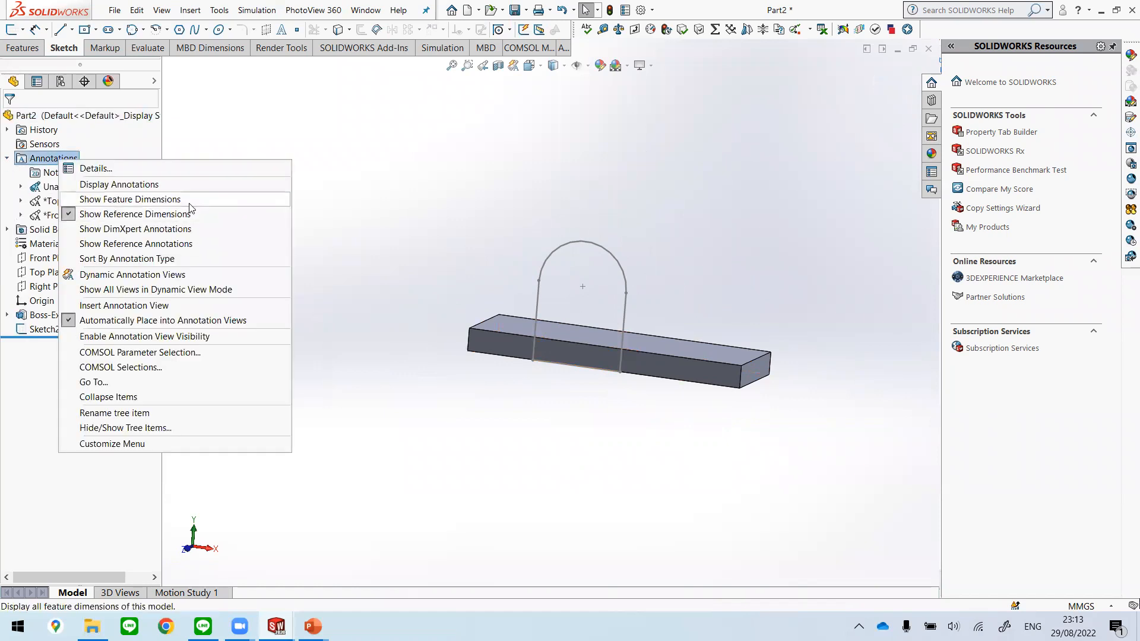
click(101, 205)
middle_drag(702, 318, 743, 295)
mouse_move(738, 327)
mouse_down()
mouse_move(763, 290)
mouse_move(792, 295)
mouse_move(783, 294)
mouse_up()
click(755, 293)
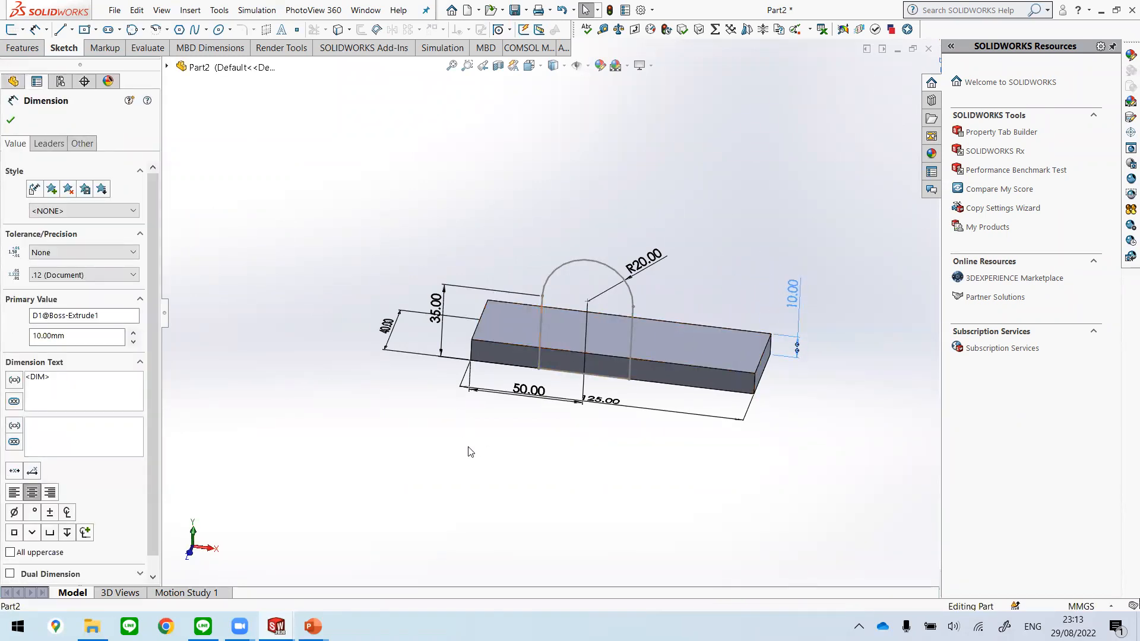
Step: Move the plate's 125 mm length dimension farther out so it clears the 50 mm dimension
drag(602, 401, 590, 426)
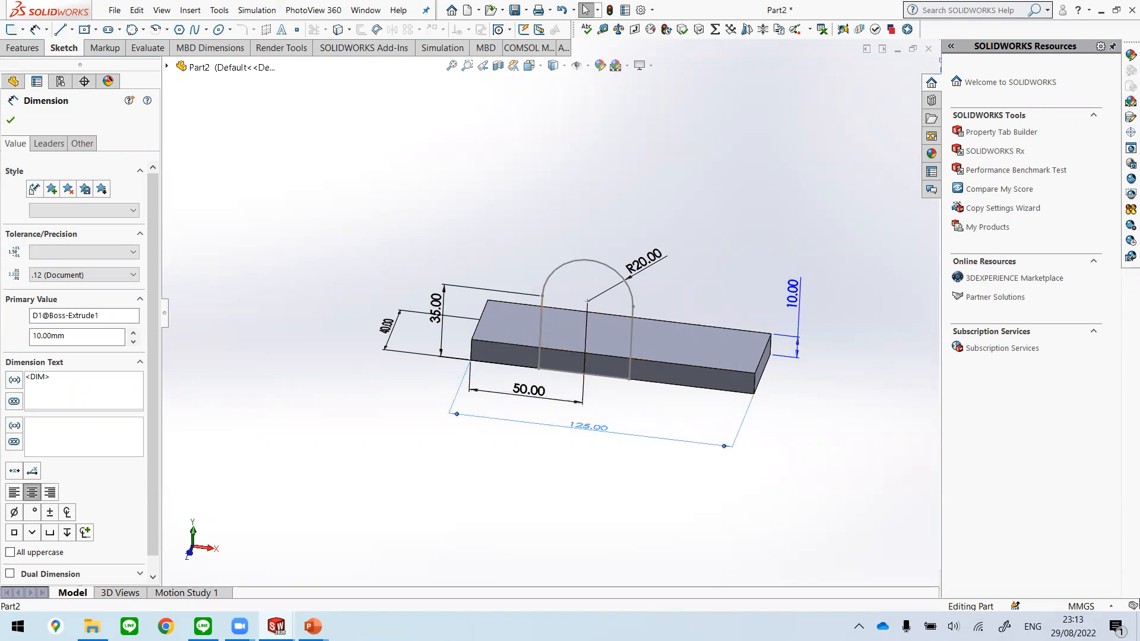
click(474, 233)
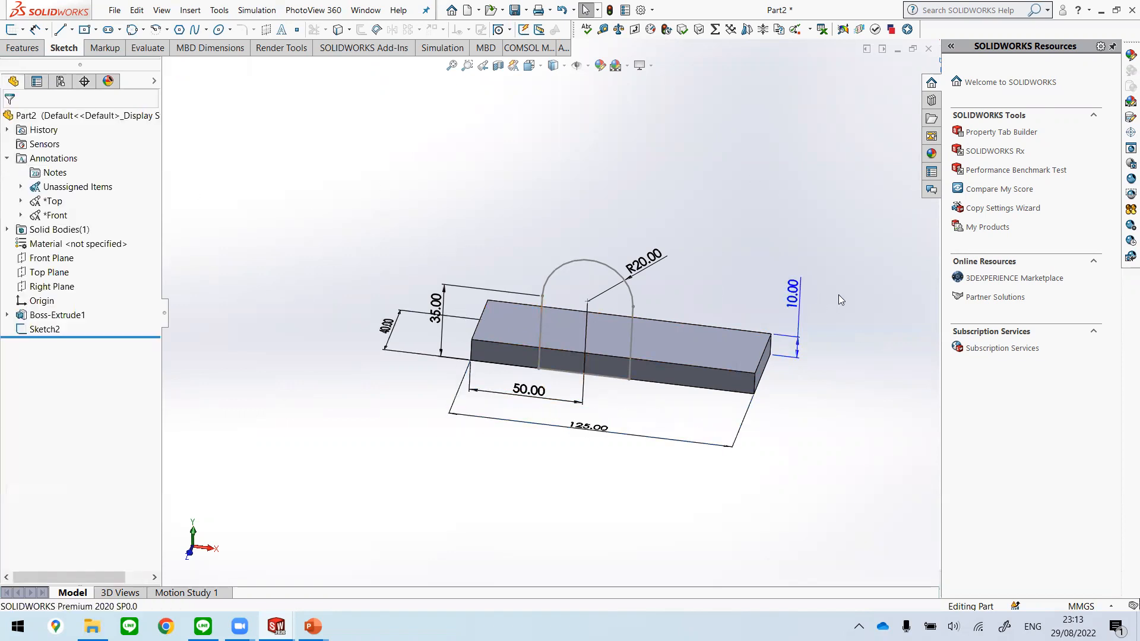
middle_drag(775, 406, 757, 430)
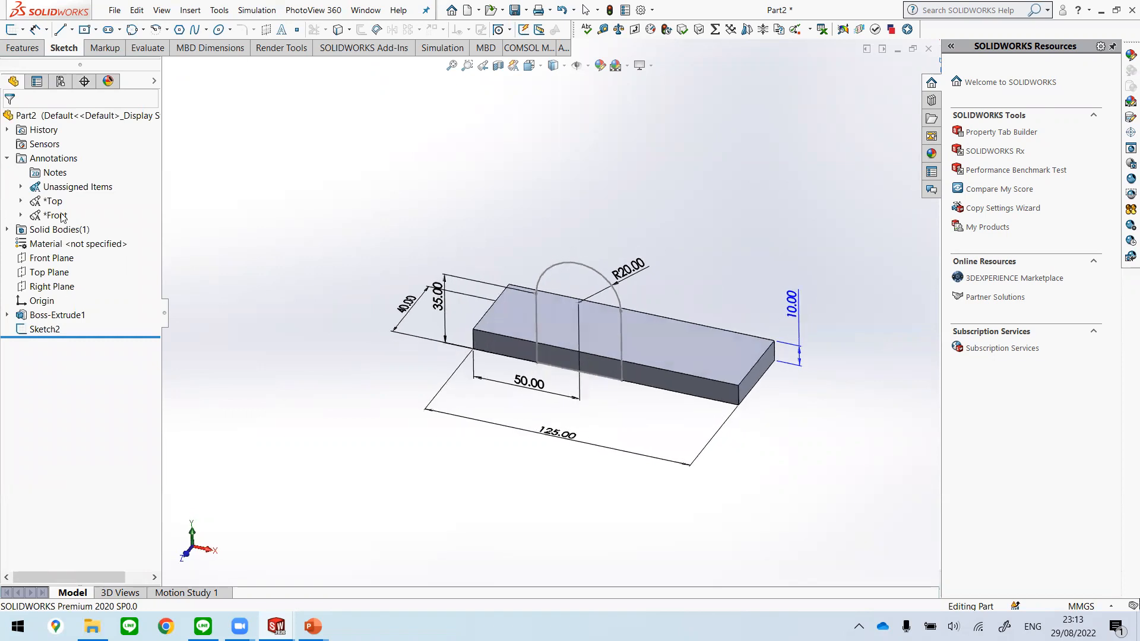
right_click(56, 162)
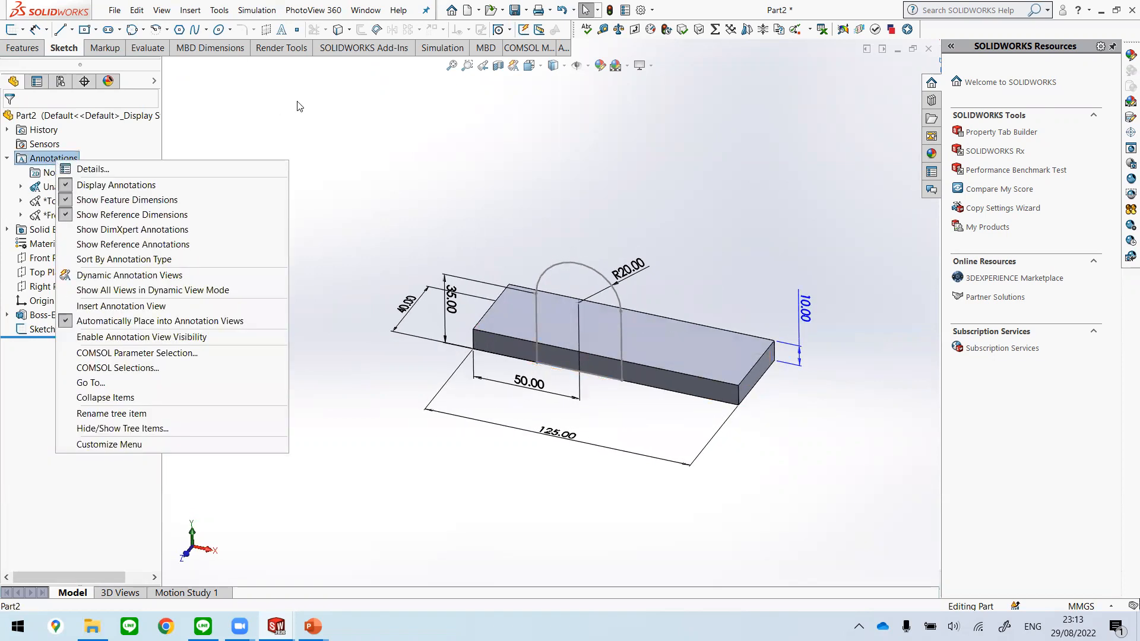
click(228, 149)
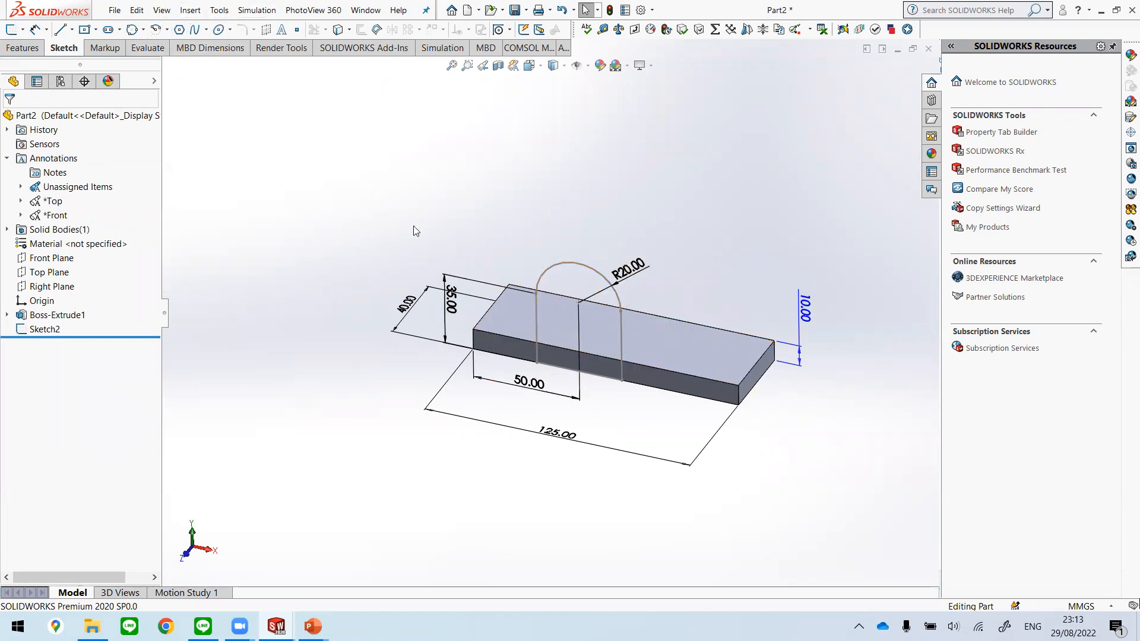
Step: Turn on the display of dimension names and inspect the names of the profile's R20, 35 mm and 50 mm dimensions
click(160, 13)
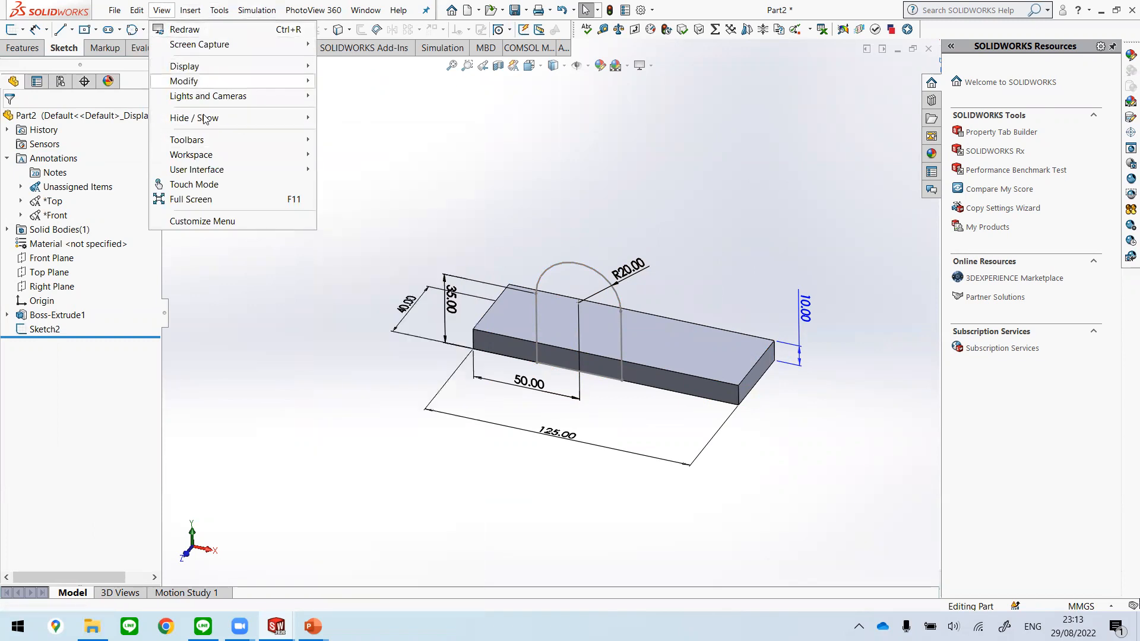
mouse_move(204, 119)
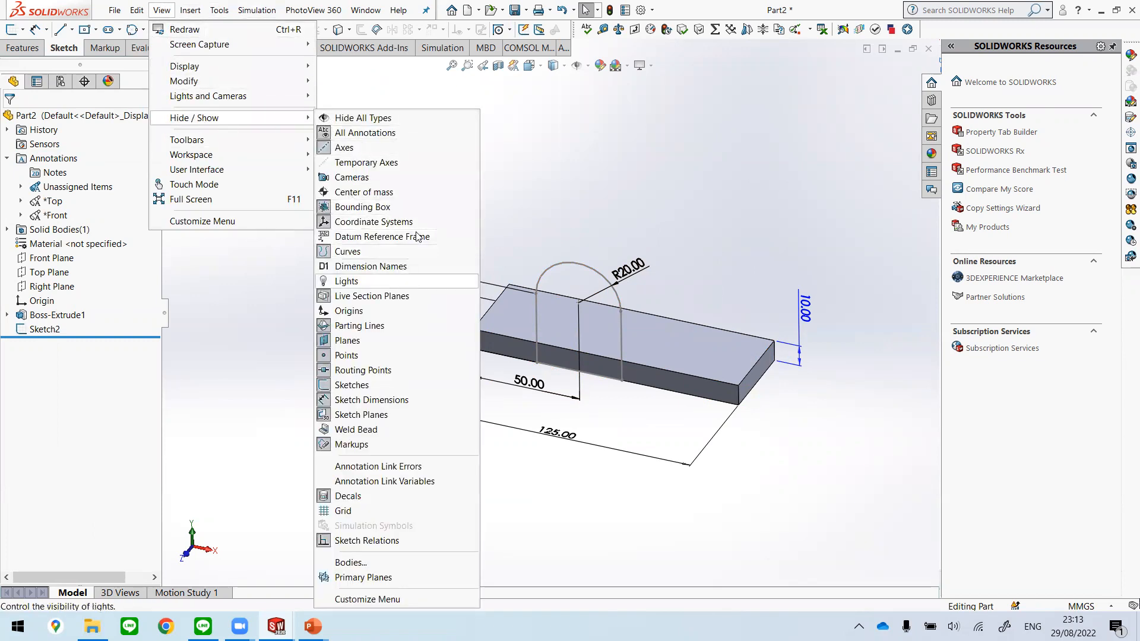
click(370, 266)
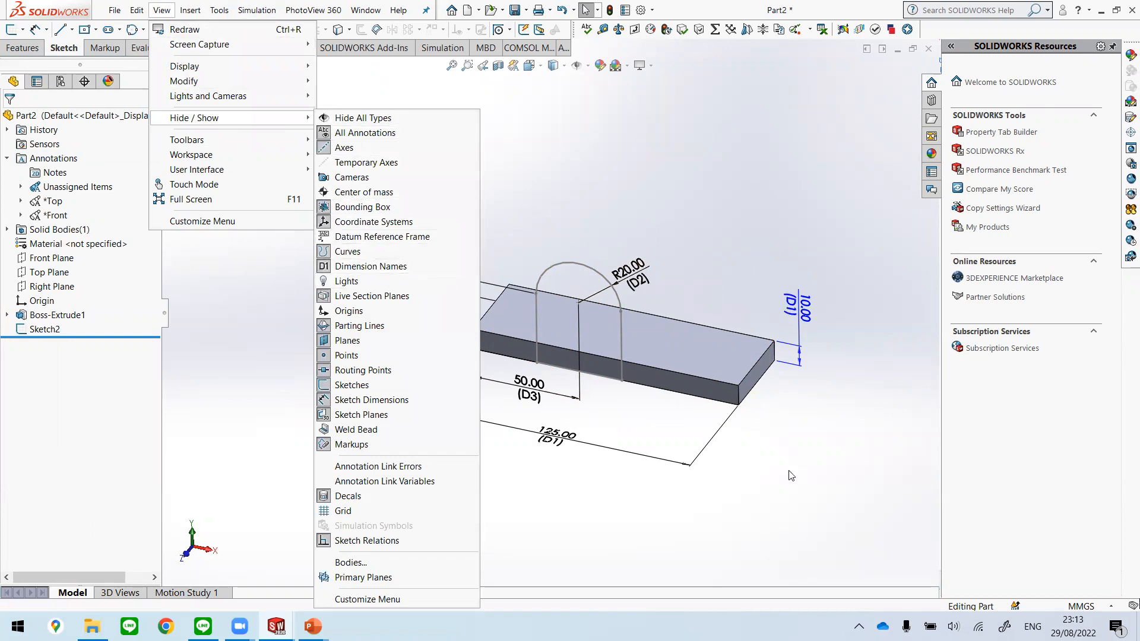
click(783, 473)
middle_drag(686, 425, 683, 288)
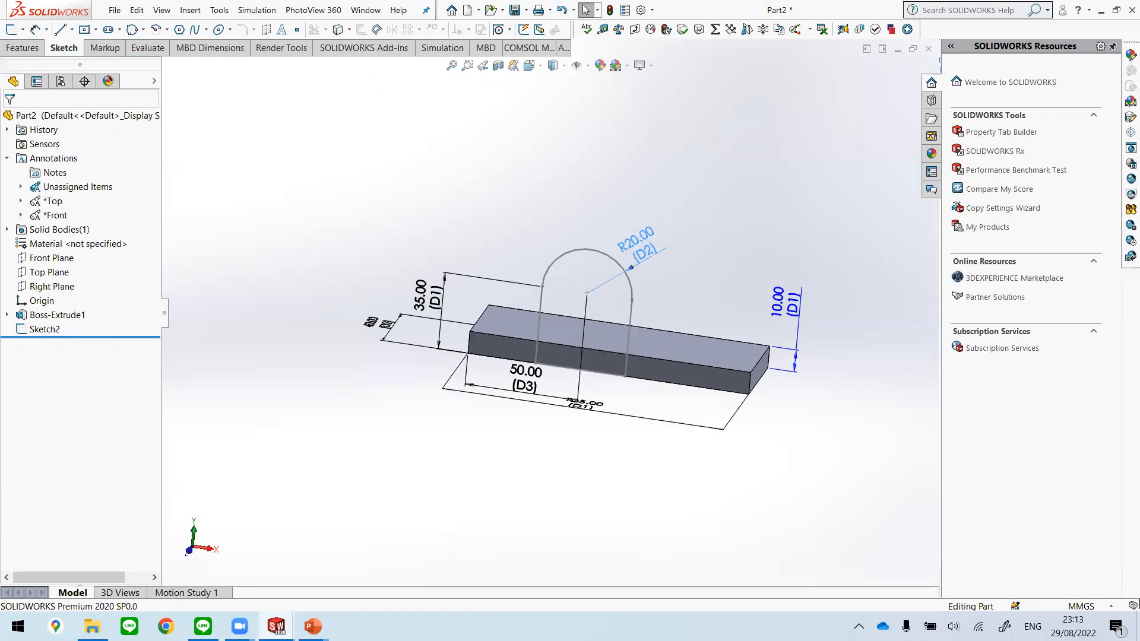
click(656, 257)
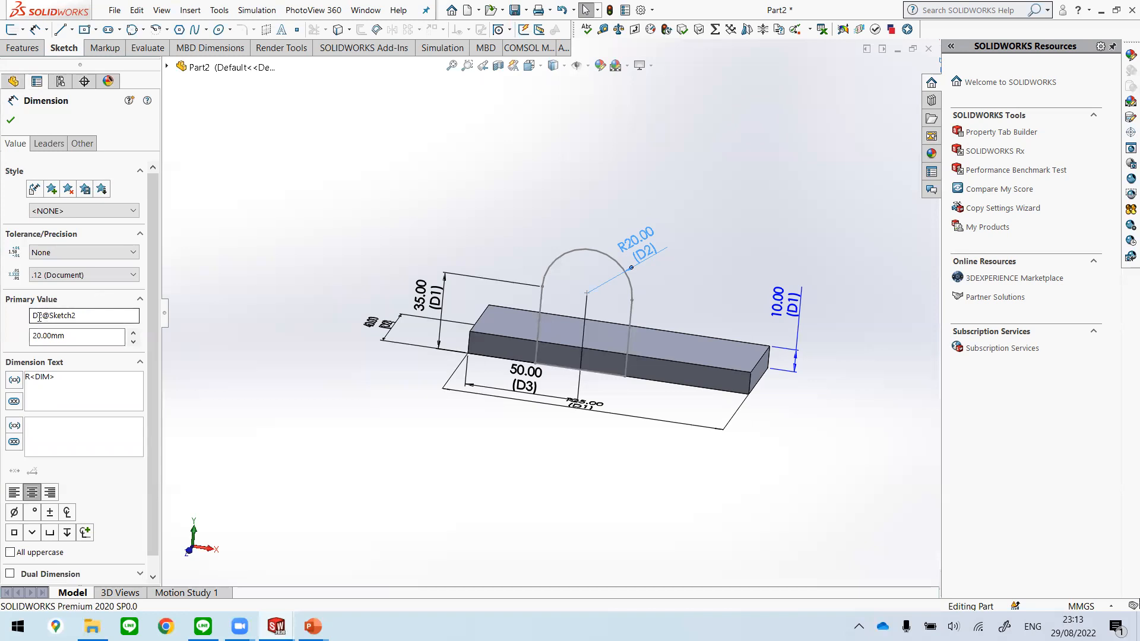
click(432, 315)
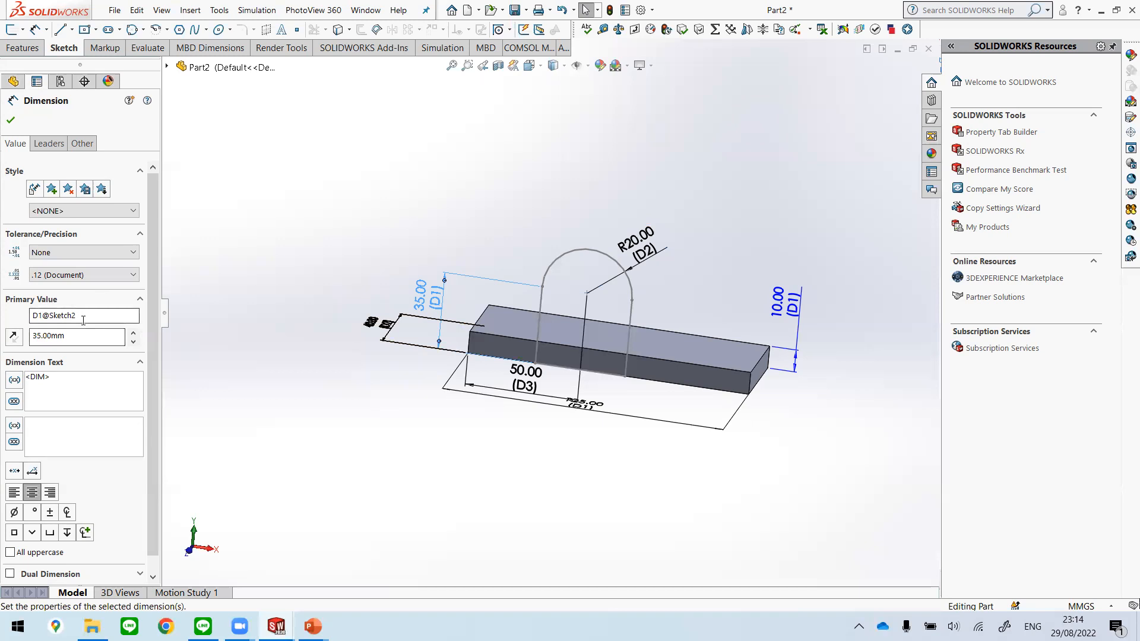
click(526, 375)
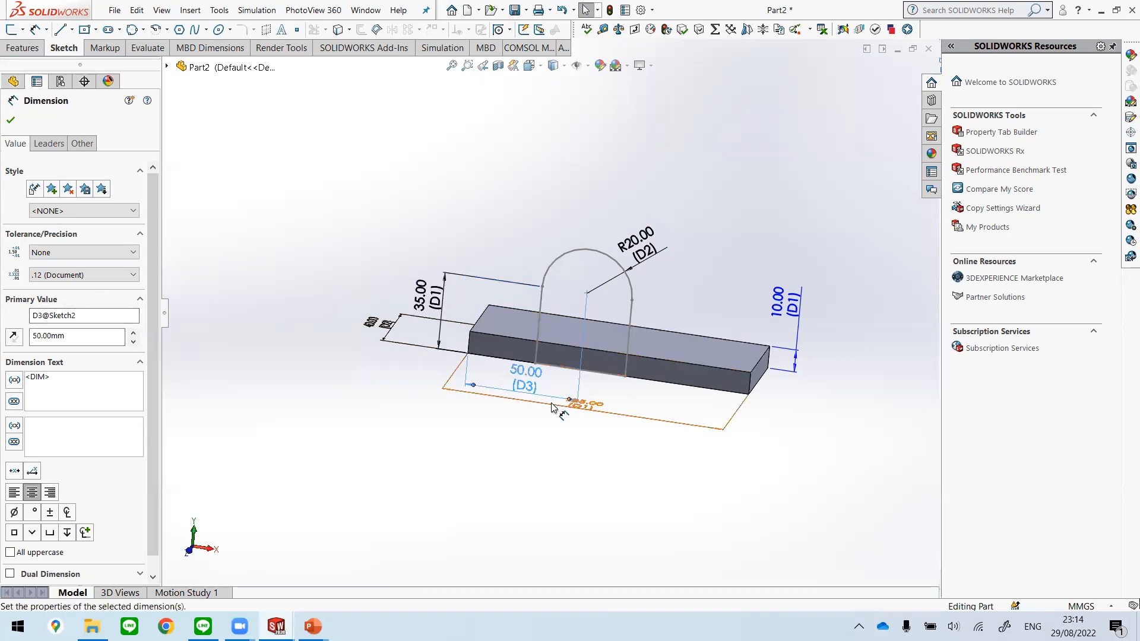
click(11, 121)
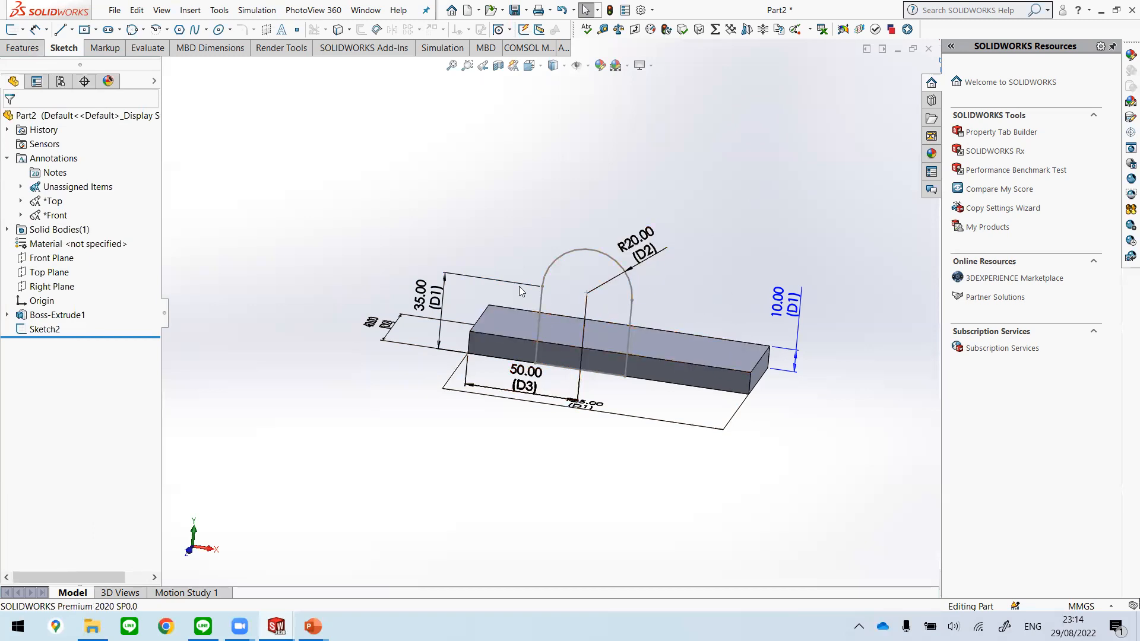
Step: Turn off the display of feature dimensions for the part's annotations
mouse_move(637, 322)
middle_down()
mouse_move(655, 299)
mouse_move(700, 323)
mouse_move(687, 313)
mouse_move(657, 321)
mouse_move(665, 274)
mouse_move(654, 260)
middle_up()
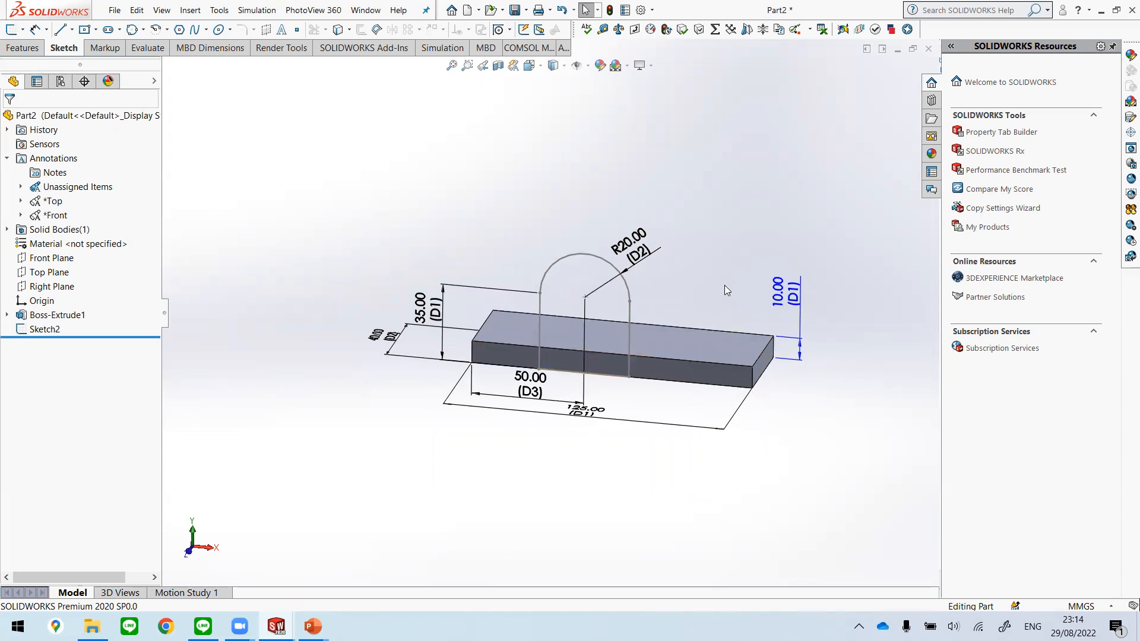
middle_drag(725, 290, 607, 375)
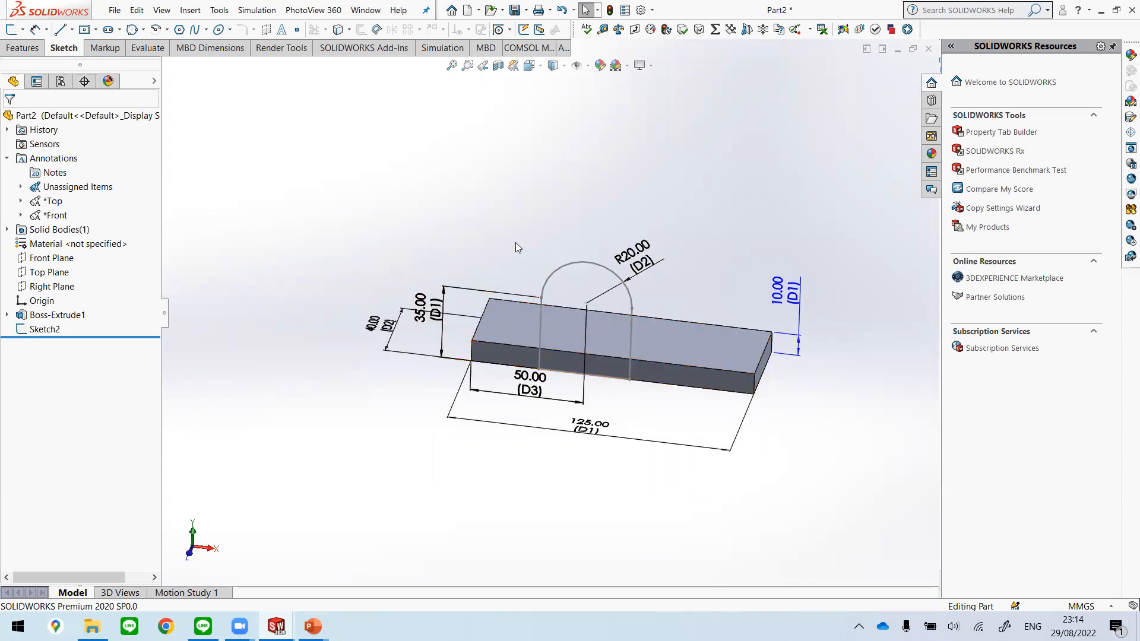
right_click(72, 159)
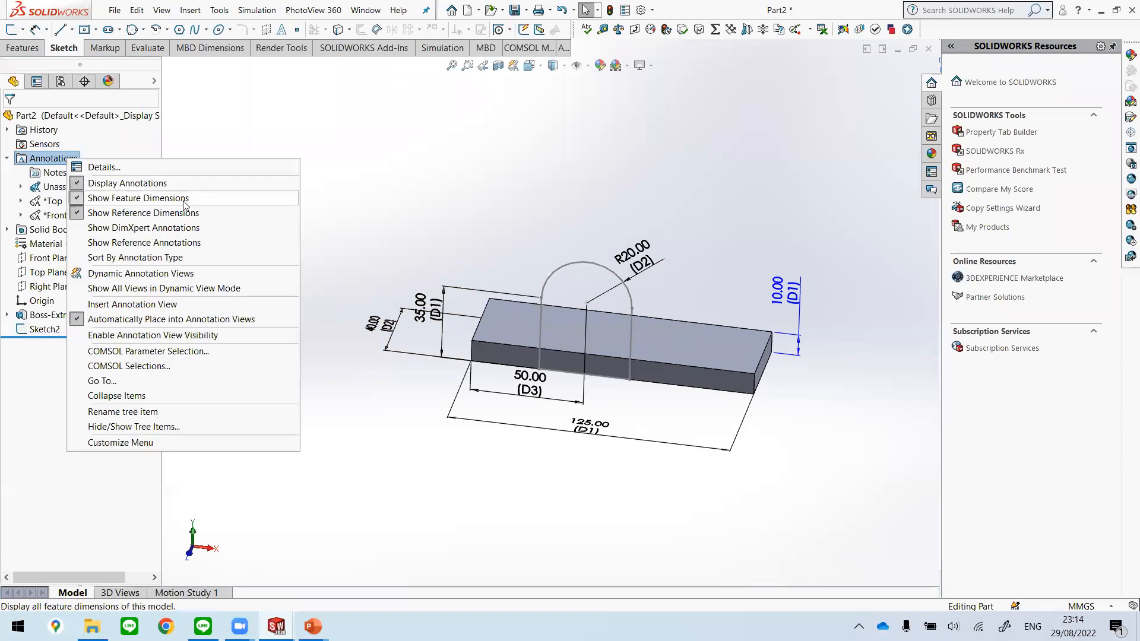
click(184, 201)
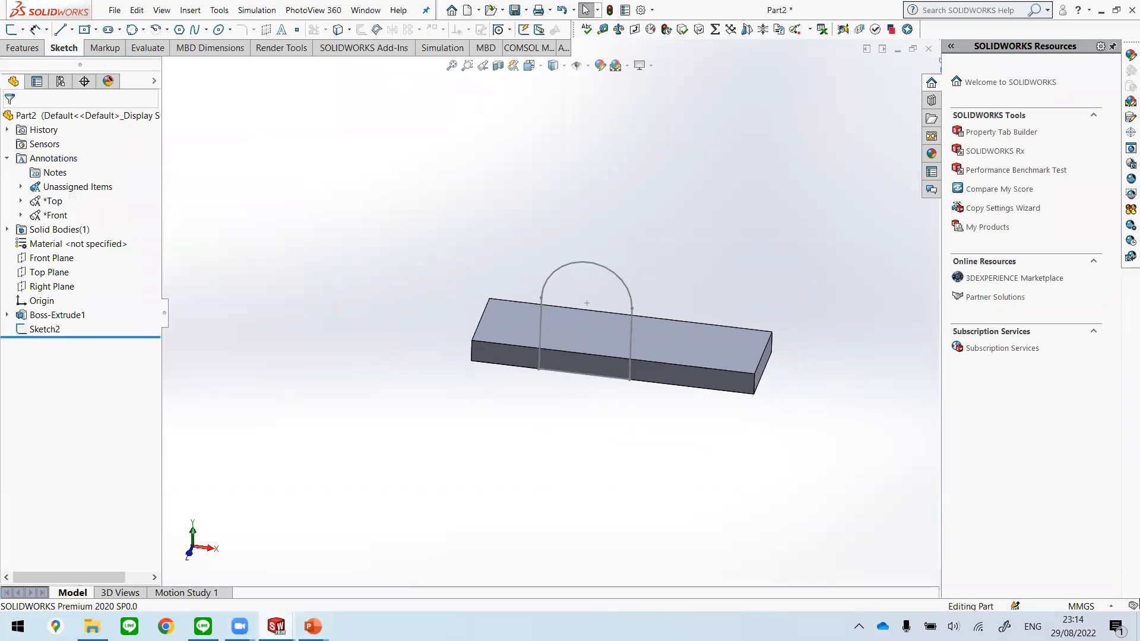
Step: Review the Orientation and Extrude cut slides of the Unit 2 presentation in PowerPoint, and return to Part2 in SOLIDWORKS
click(313, 627)
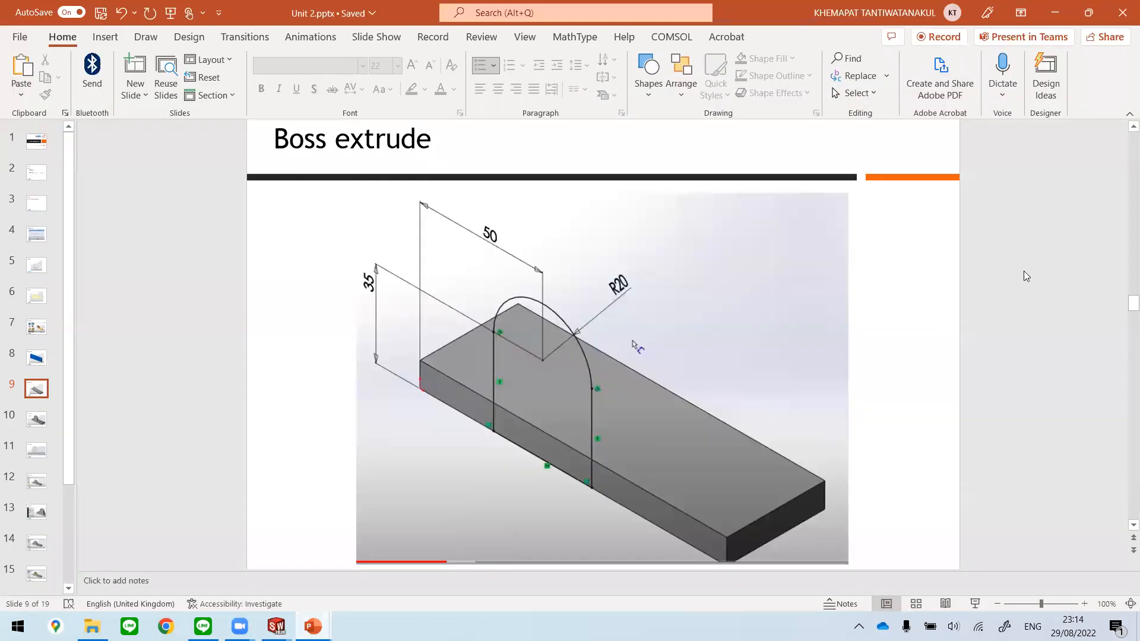
scroll(1006, 264, down, 1)
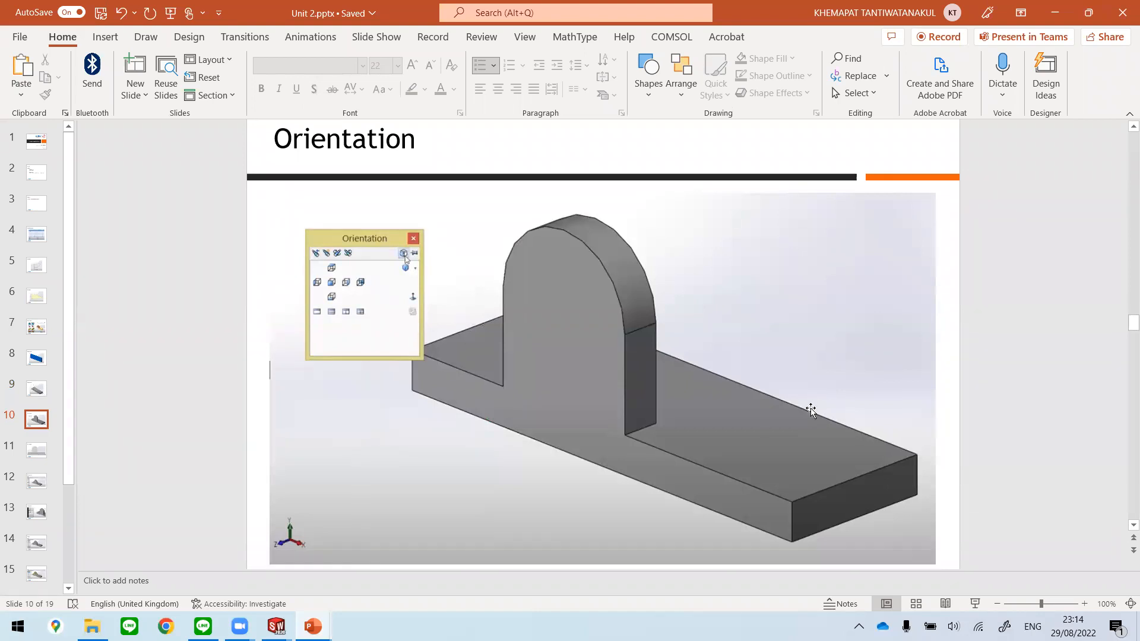
scroll(814, 410, down, 1)
scroll(811, 411, down, 1)
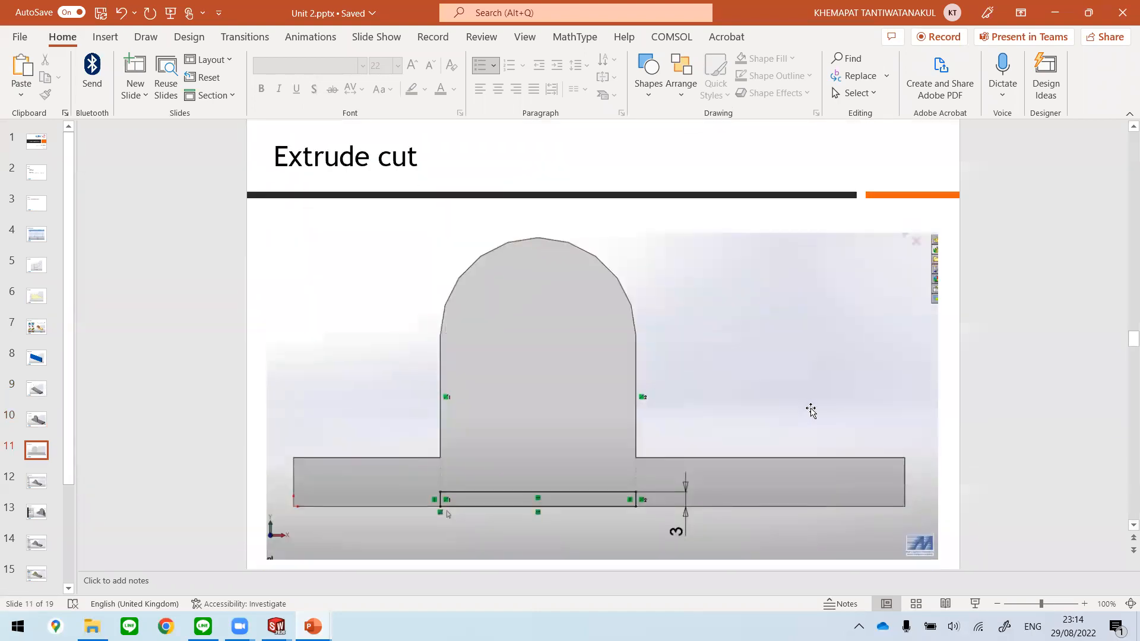
scroll(812, 411, up, 2)
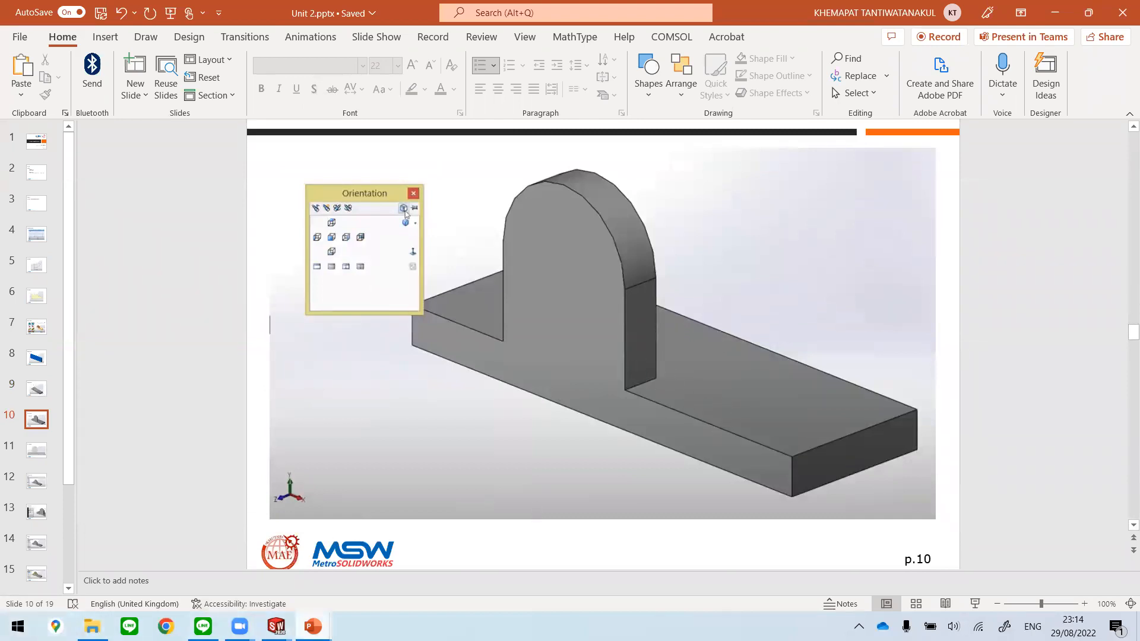
mouse_move(276, 626)
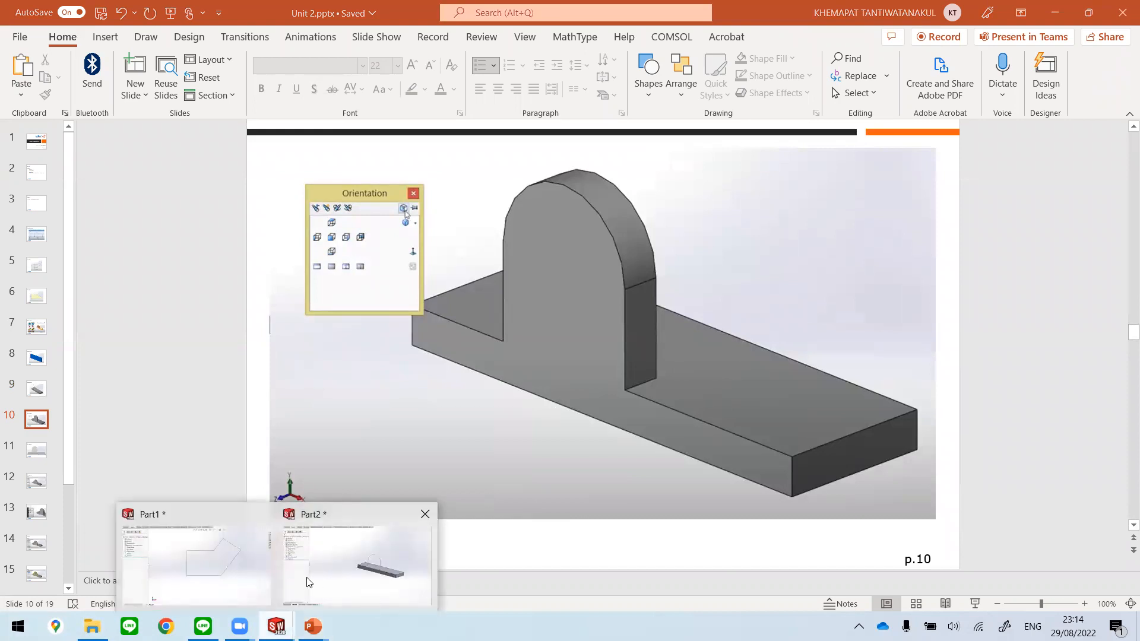
click(356, 564)
Step: Extrude the round-topped profile sketch as a Blind boss 10 mm deep, with the direction reversed into the plate and the result merged
mouse_move(702, 268)
middle_down()
mouse_move(670, 158)
mouse_move(631, 247)
middle_up()
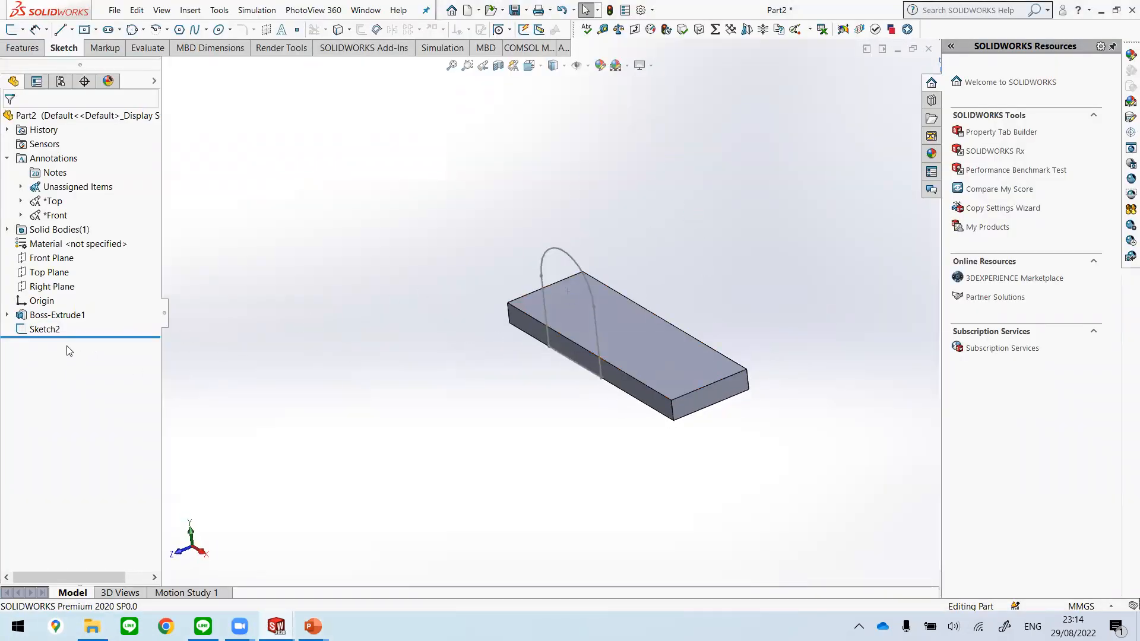
click(45, 329)
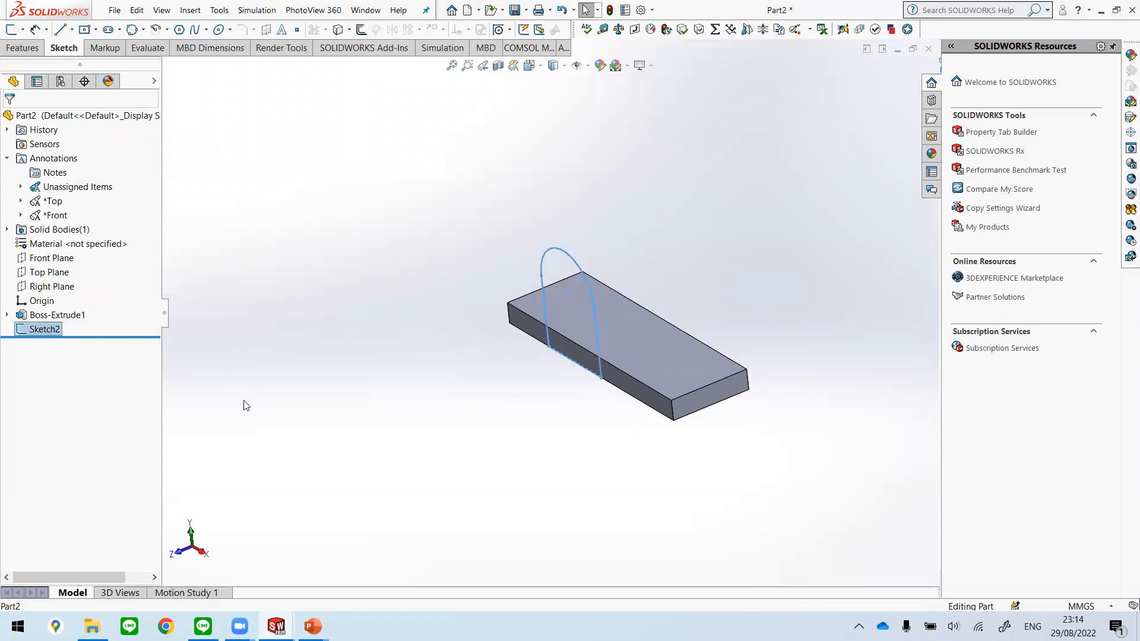
click(26, 50)
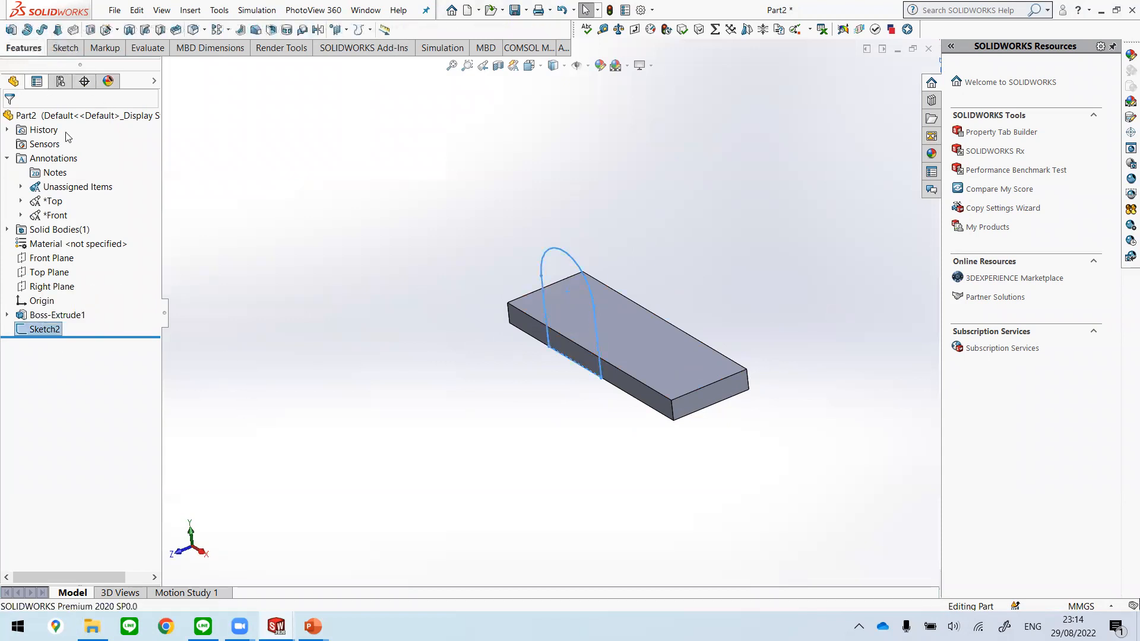
click(11, 29)
middle_drag(624, 359, 595, 313)
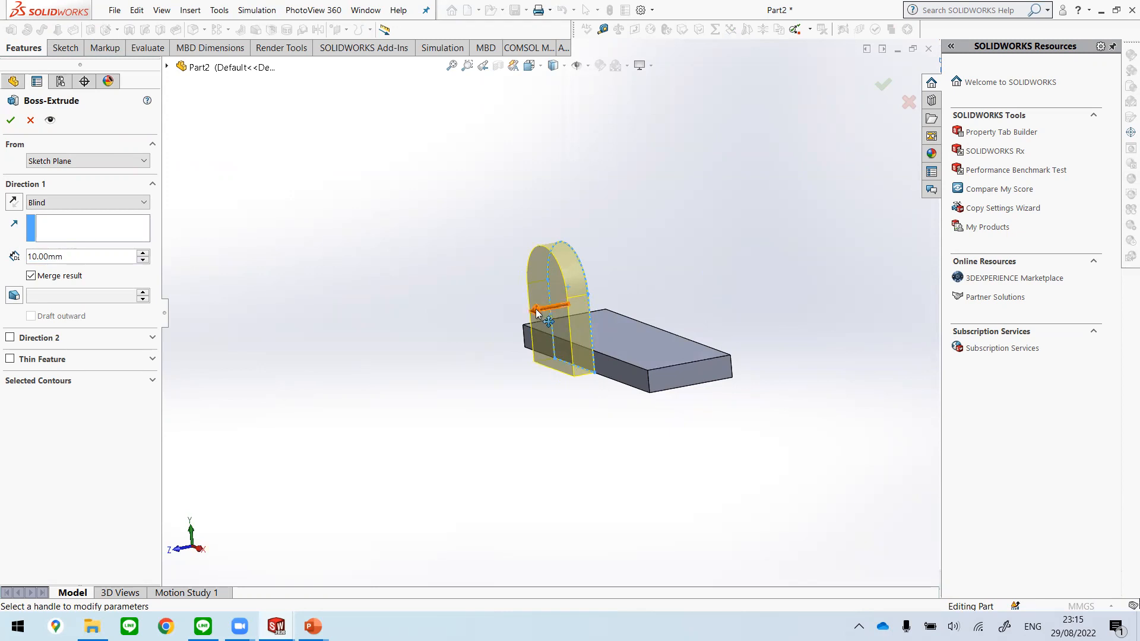
click(13, 202)
mouse_move(736, 277)
middle_down()
mouse_move(729, 297)
mouse_move(734, 286)
middle_up()
middle_drag(622, 455, 650, 459)
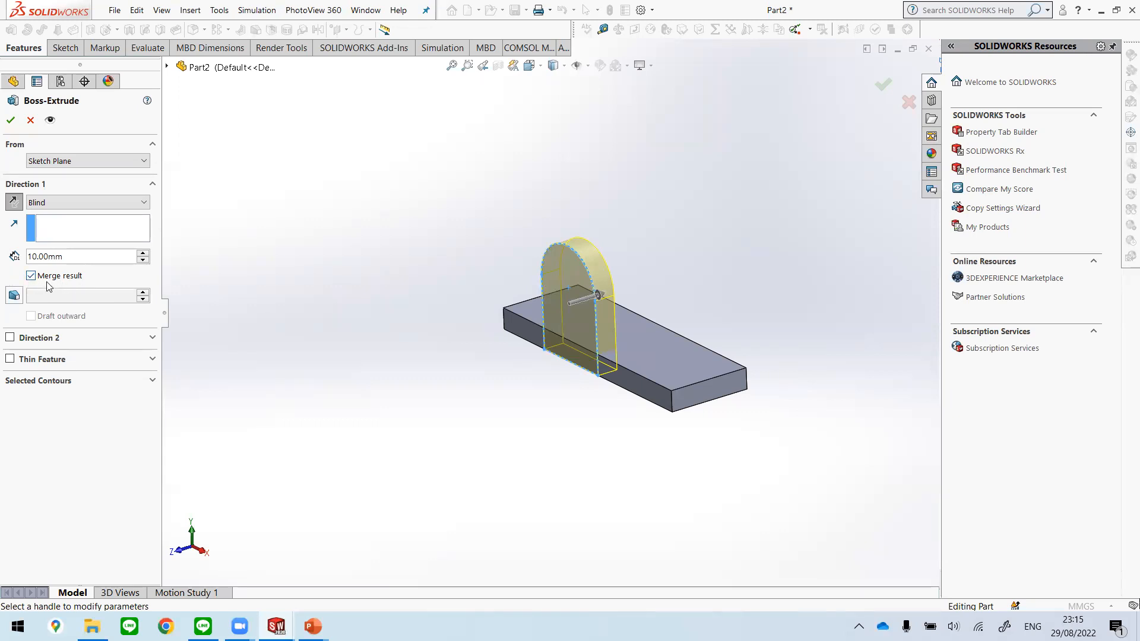
middle_drag(526, 365, 595, 412)
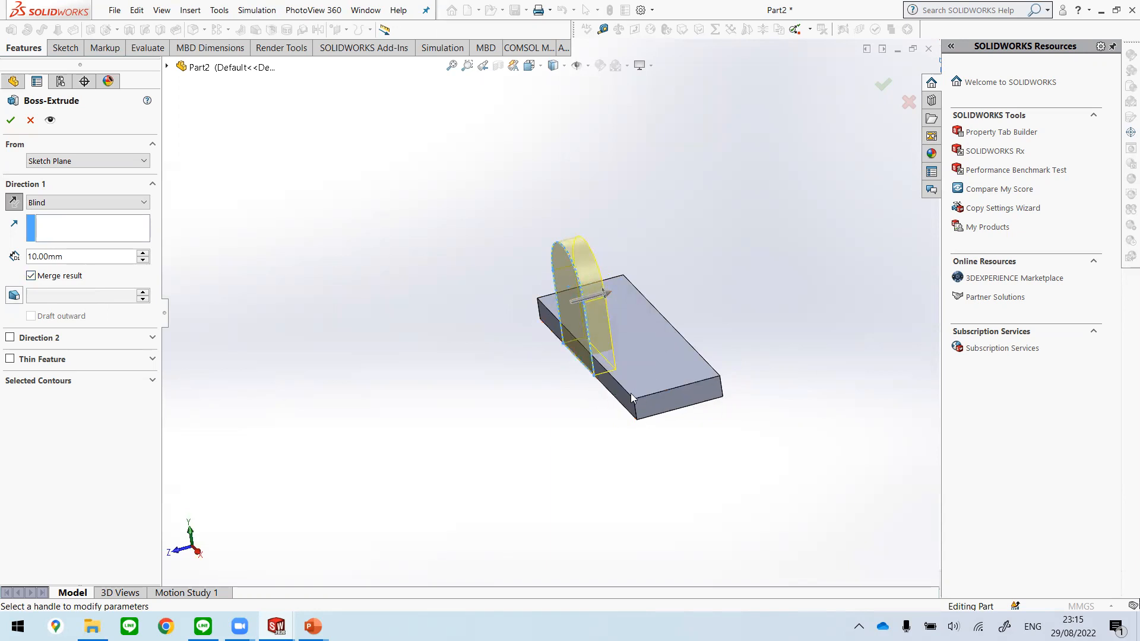
middle_drag(653, 469, 682, 465)
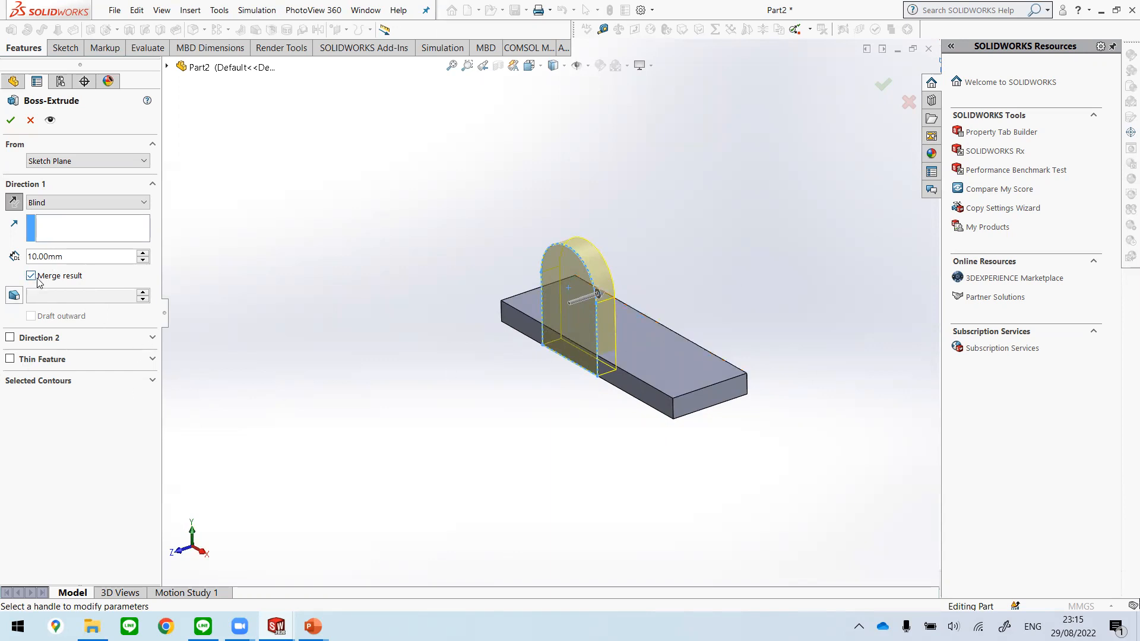
click(11, 121)
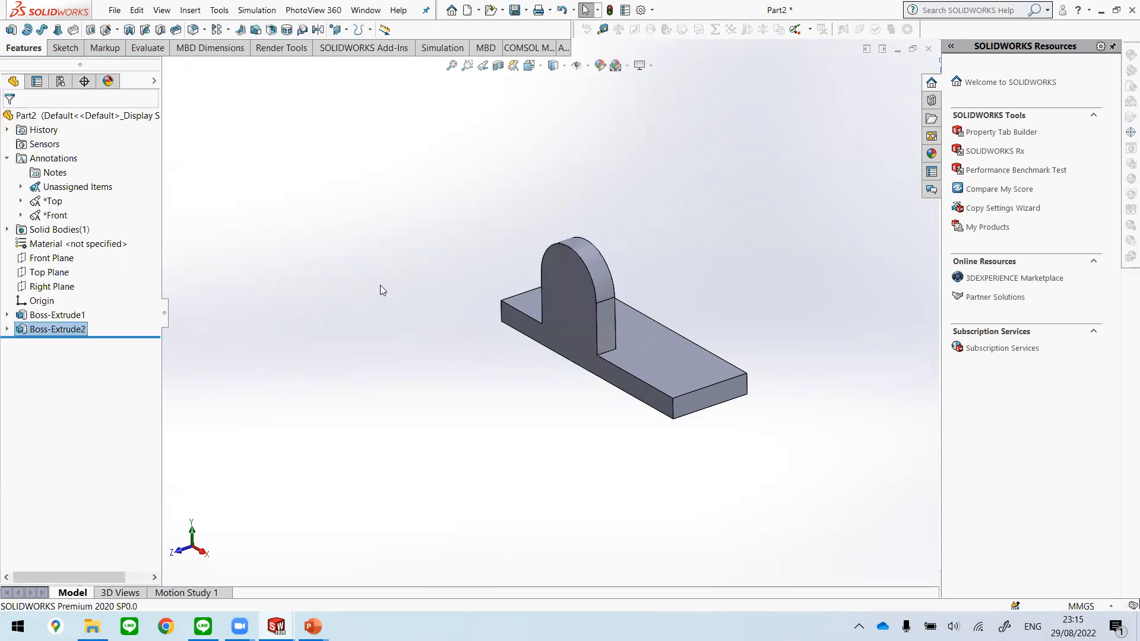
Step: Switch to the Unit 2 presentation in PowerPoint and go to the Extrude cut slide
middle_drag(642, 440, 658, 471)
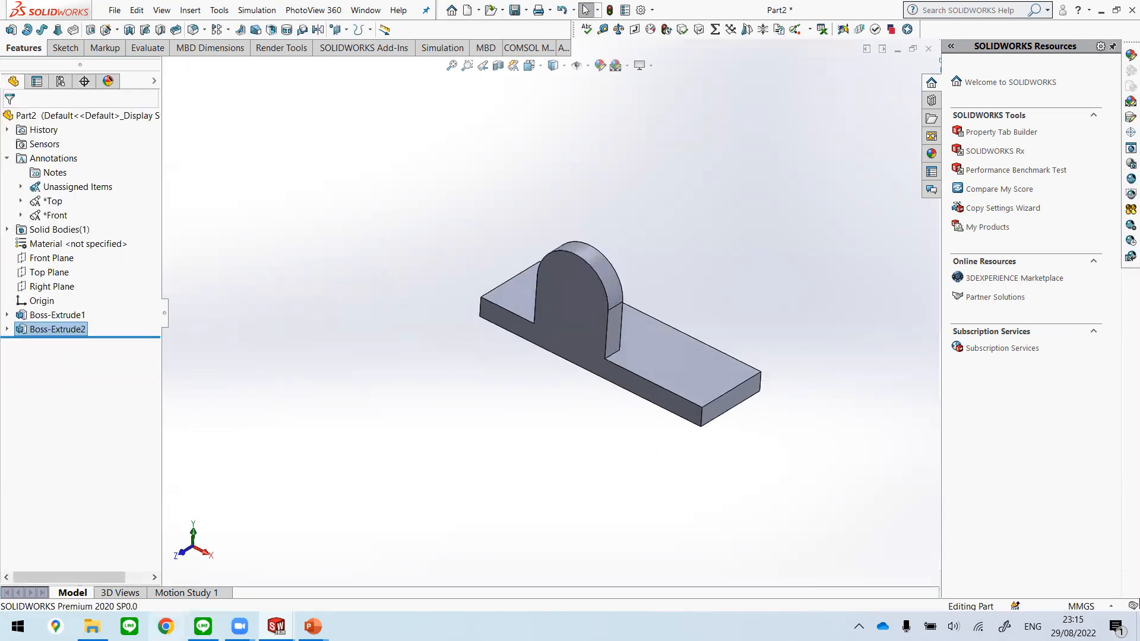
mouse_move(276, 628)
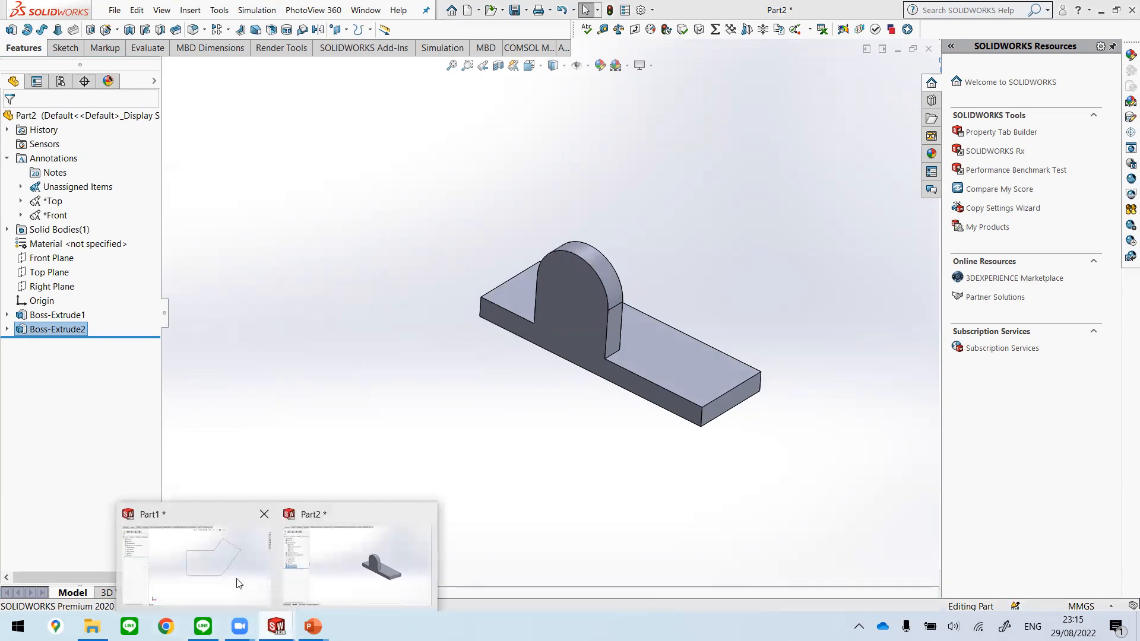
mouse_move(313, 626)
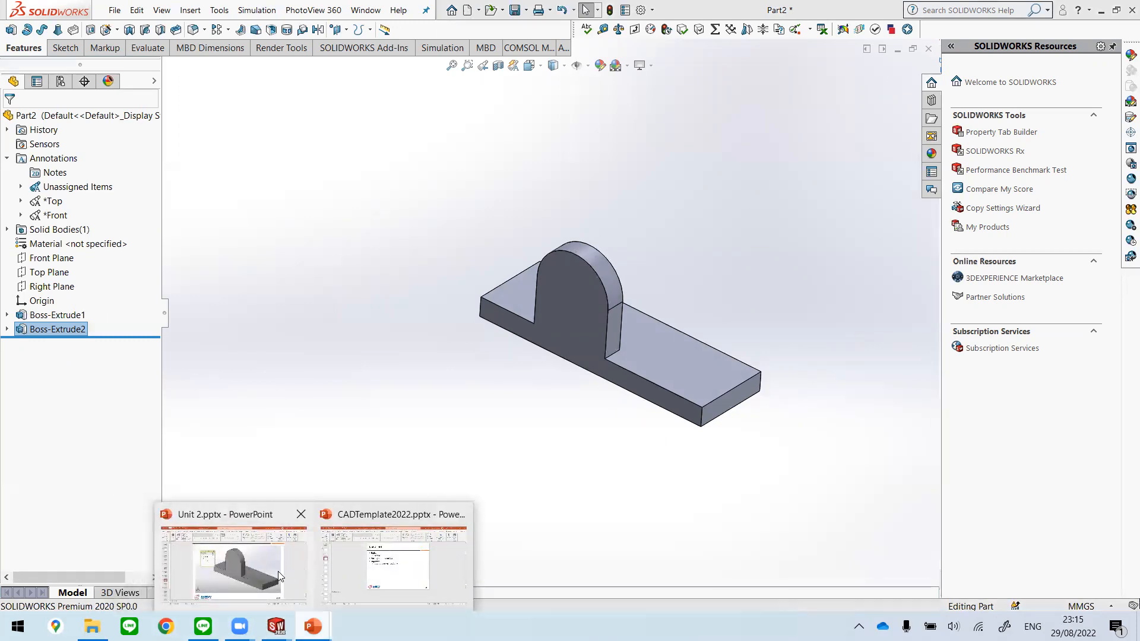
click(280, 577)
scroll(1021, 289, down, 3)
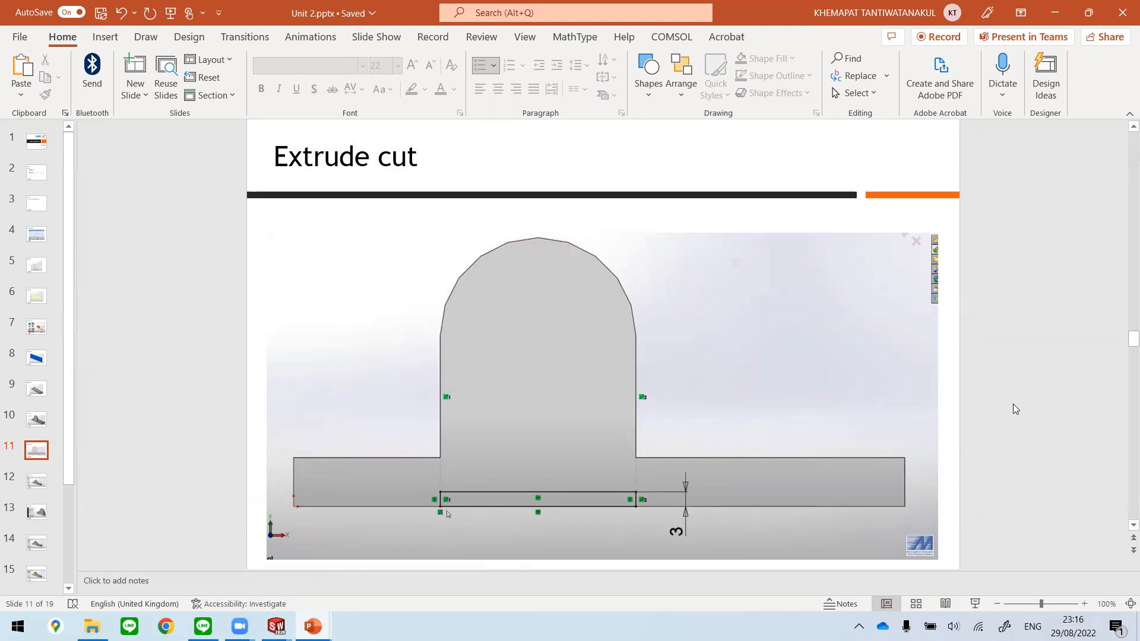
Step: Compare the Extrude cut sketch slide with the following cut settings slide, and return to Part2 in SOLIDWORKS
scroll(1015, 410, down, 3)
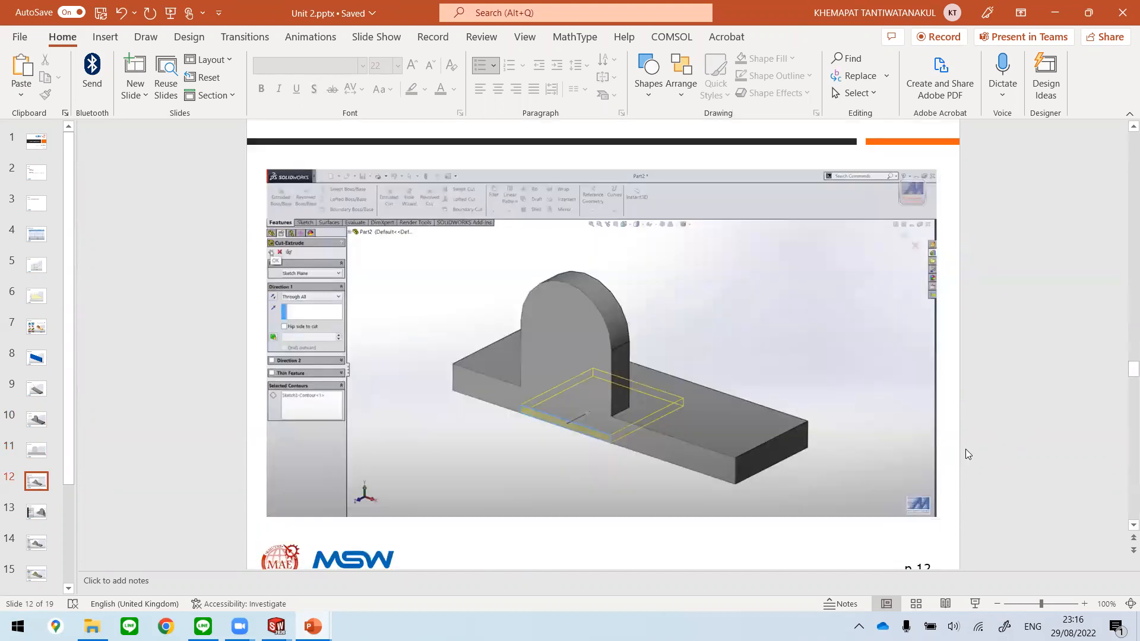
scroll(796, 439, up, 3)
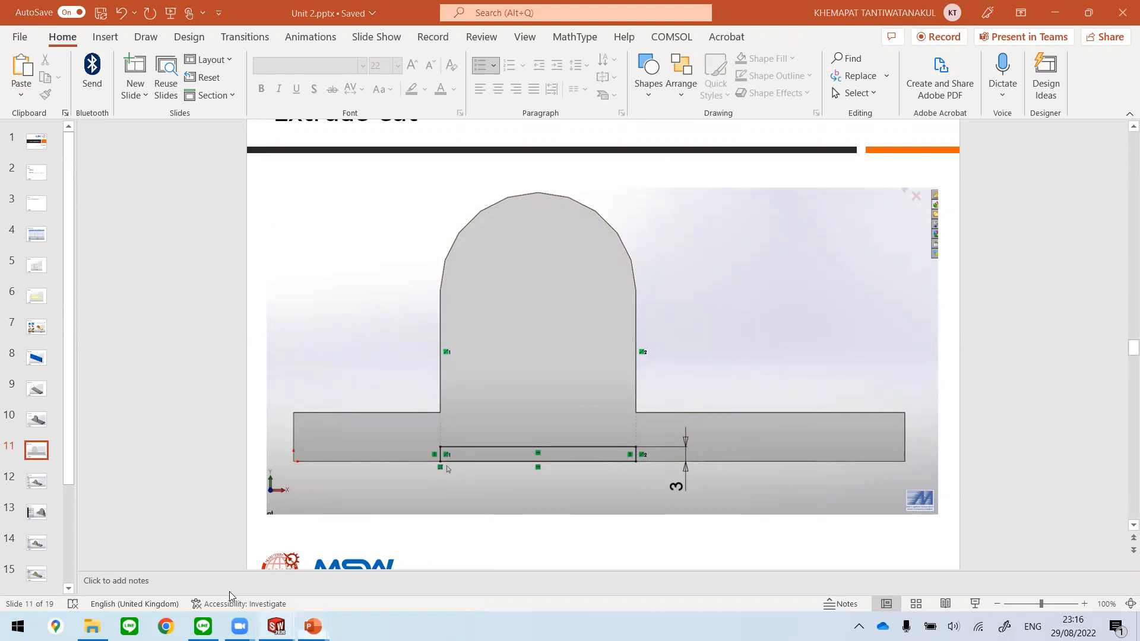
mouse_move(276, 627)
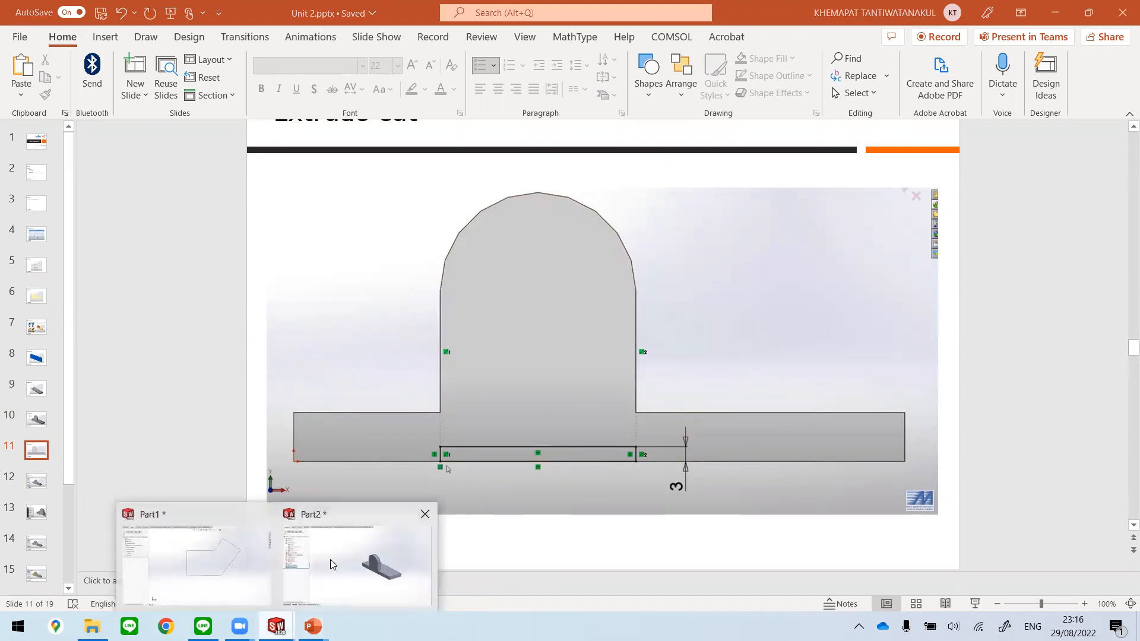
click(330, 560)
Step: Examine the plate and boss from the front and rear to identify the flat face for the cut sketch
middle_drag(530, 486, 519, 465)
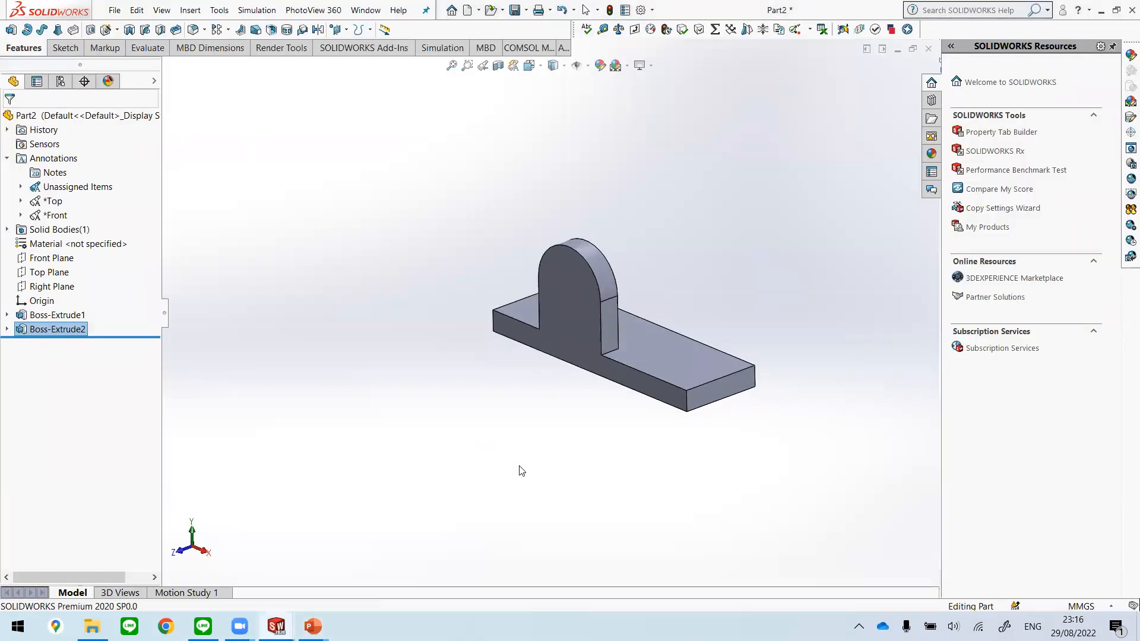
mouse_move(633, 473)
middle_down()
mouse_move(654, 435)
mouse_move(675, 485)
mouse_move(633, 453)
middle_up()
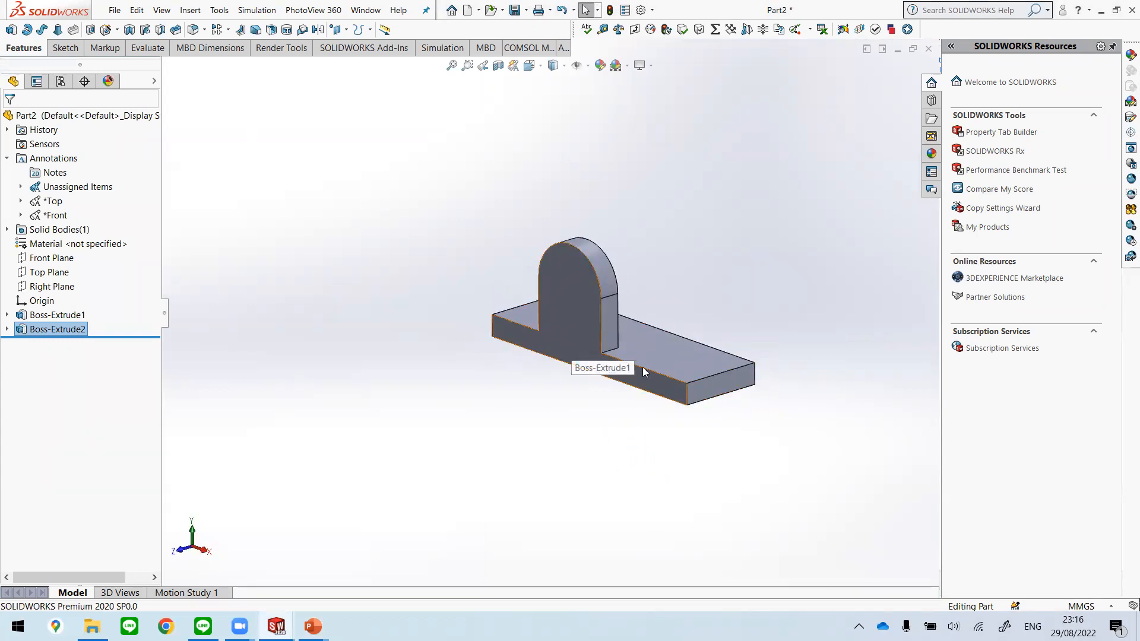
middle_drag(796, 383, 792, 377)
key(Escape)
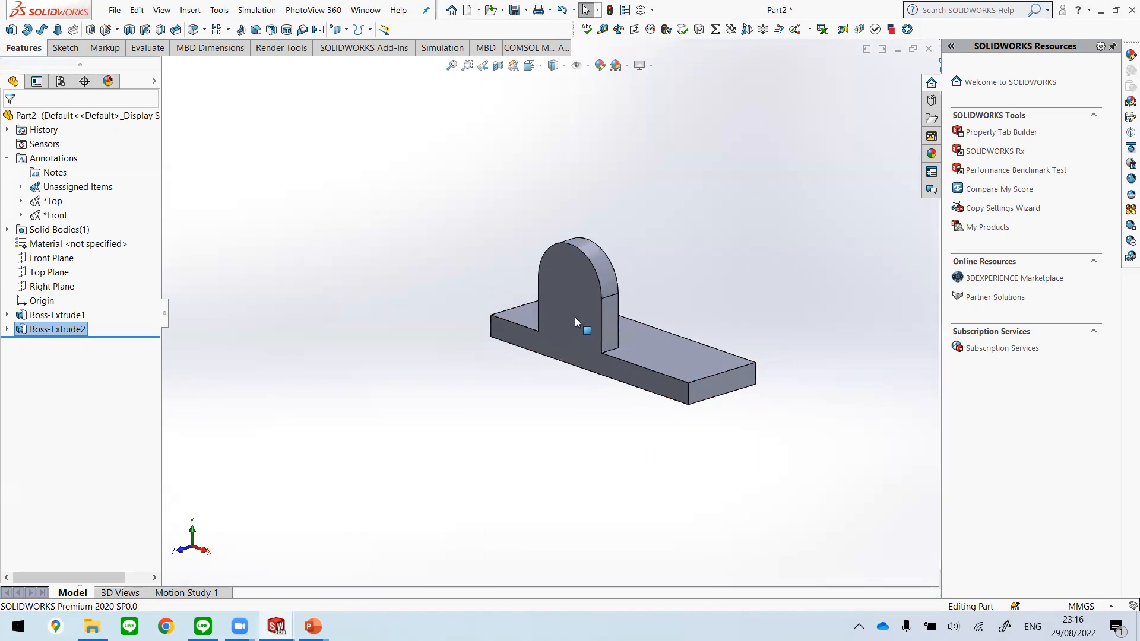
middle_drag(792, 419, 660, 357)
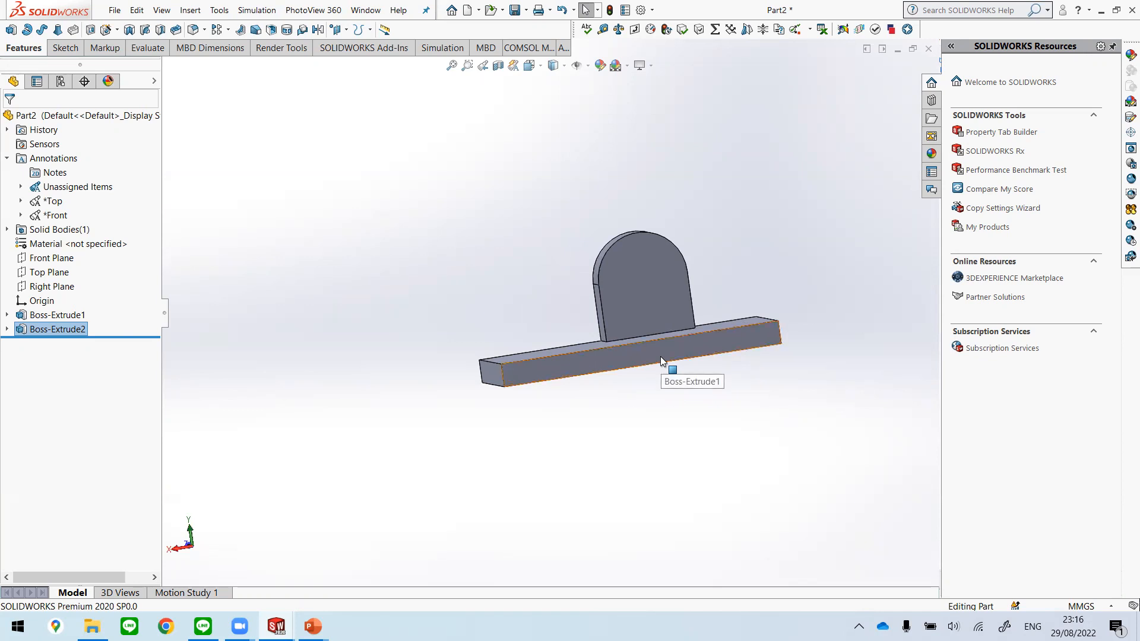
click(656, 356)
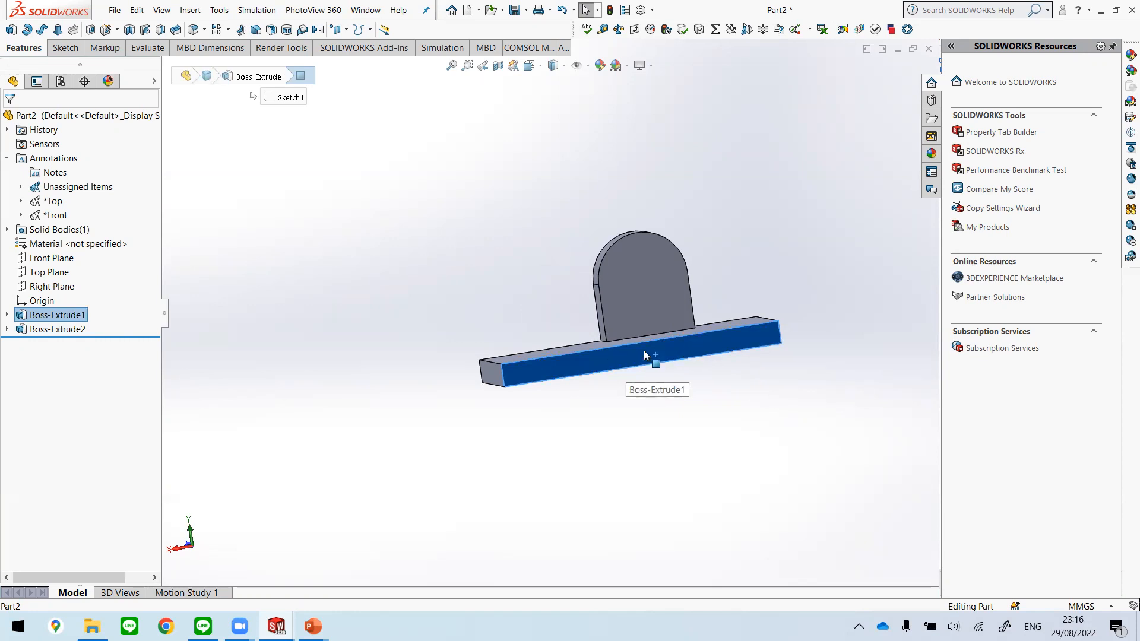
middle_drag(471, 378, 637, 386)
click(543, 396)
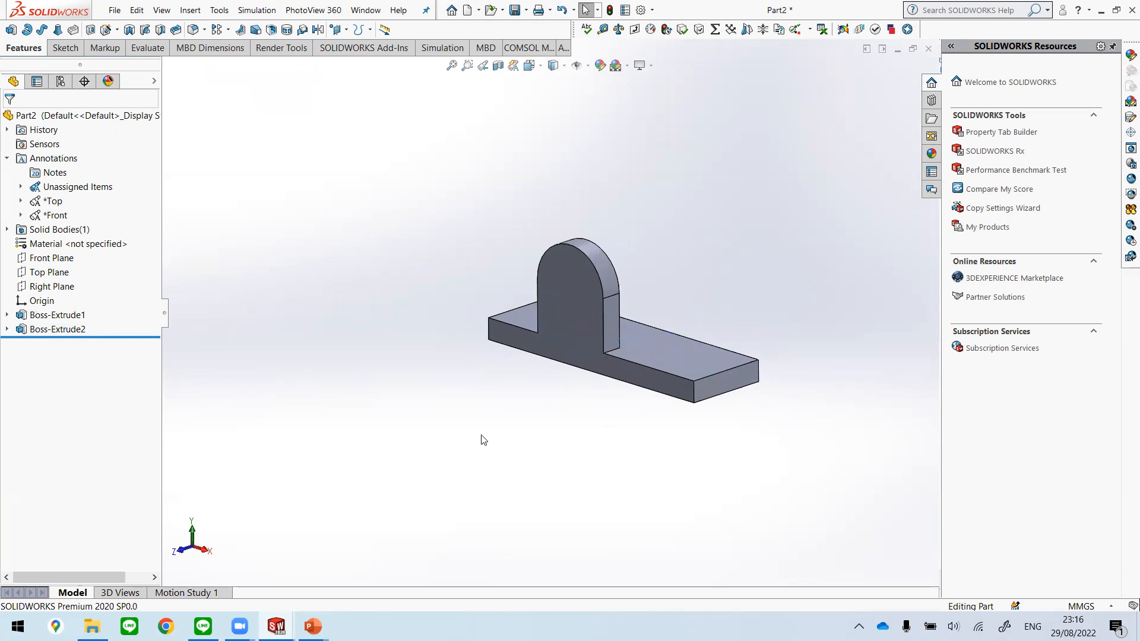
click(566, 355)
click(462, 459)
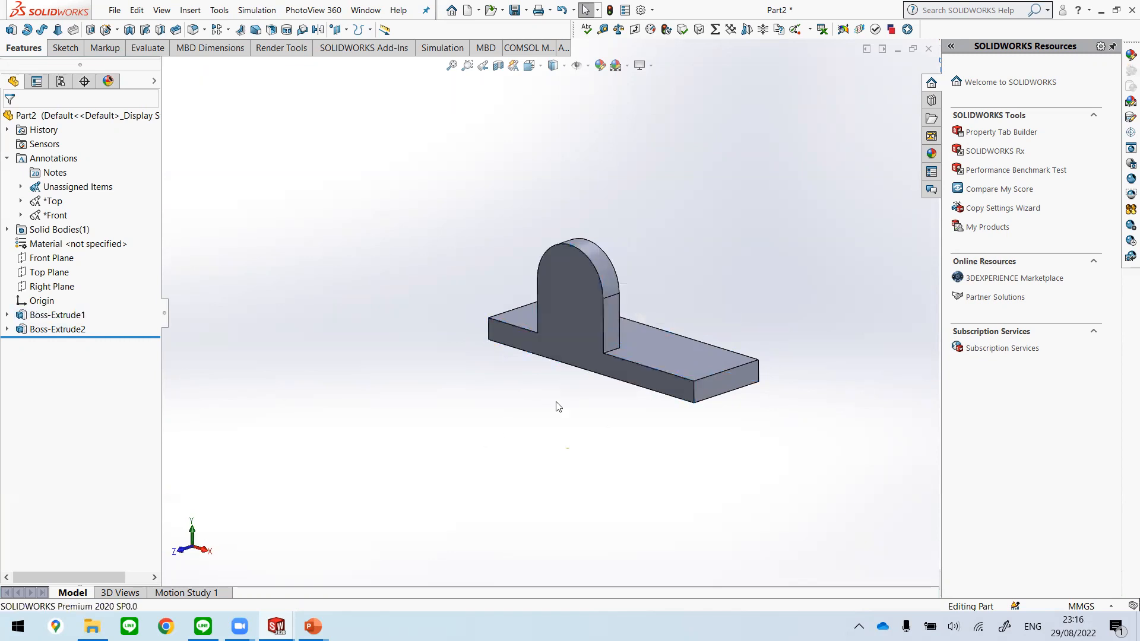
Step: Start a Corner Rectangle sketch on the merged front face of the plate and boss, viewed normal to the face
click(560, 346)
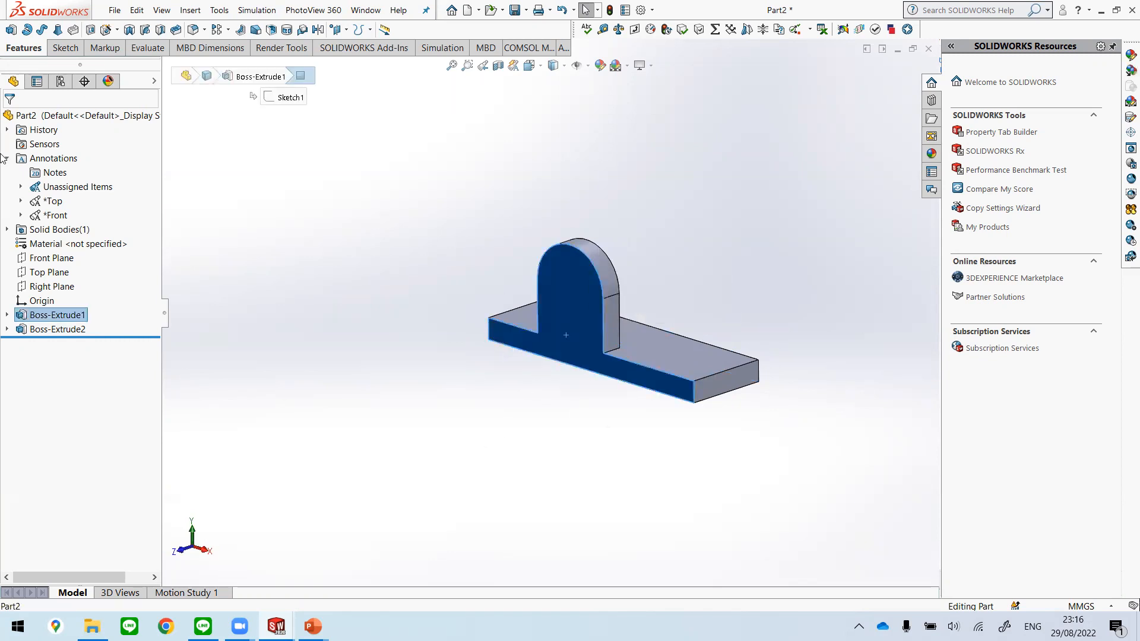
click(65, 51)
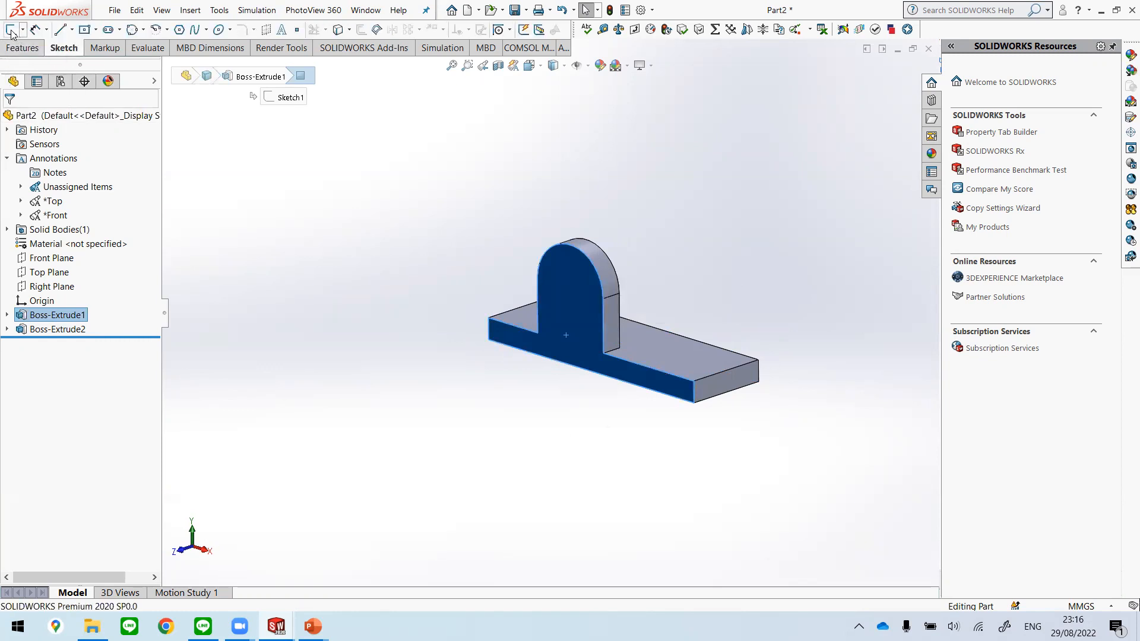
click(96, 30)
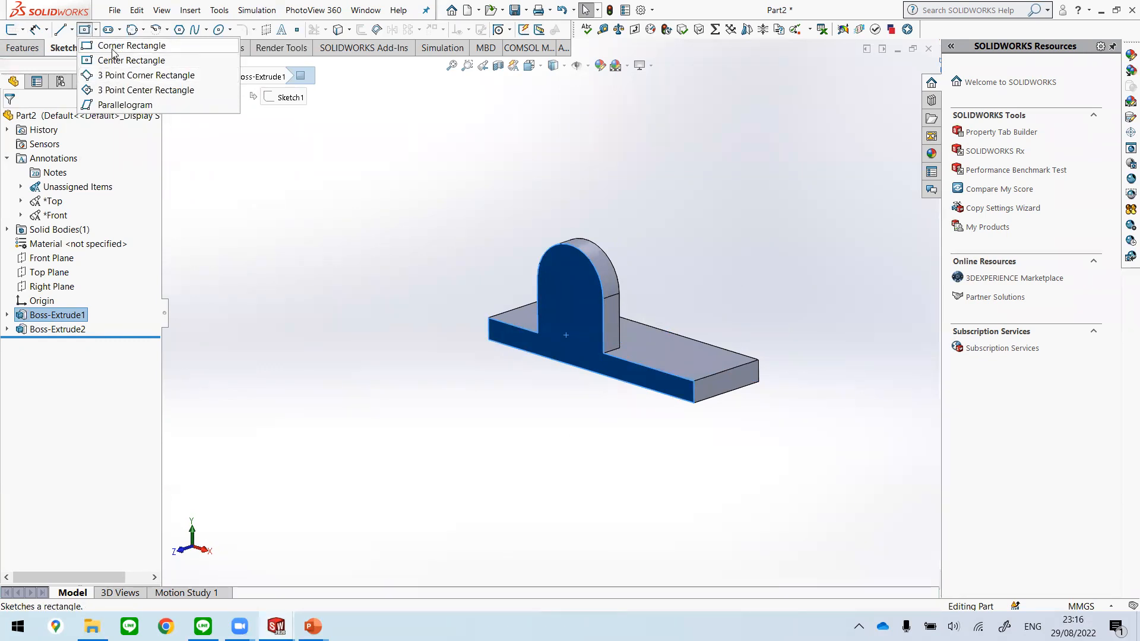
click(113, 47)
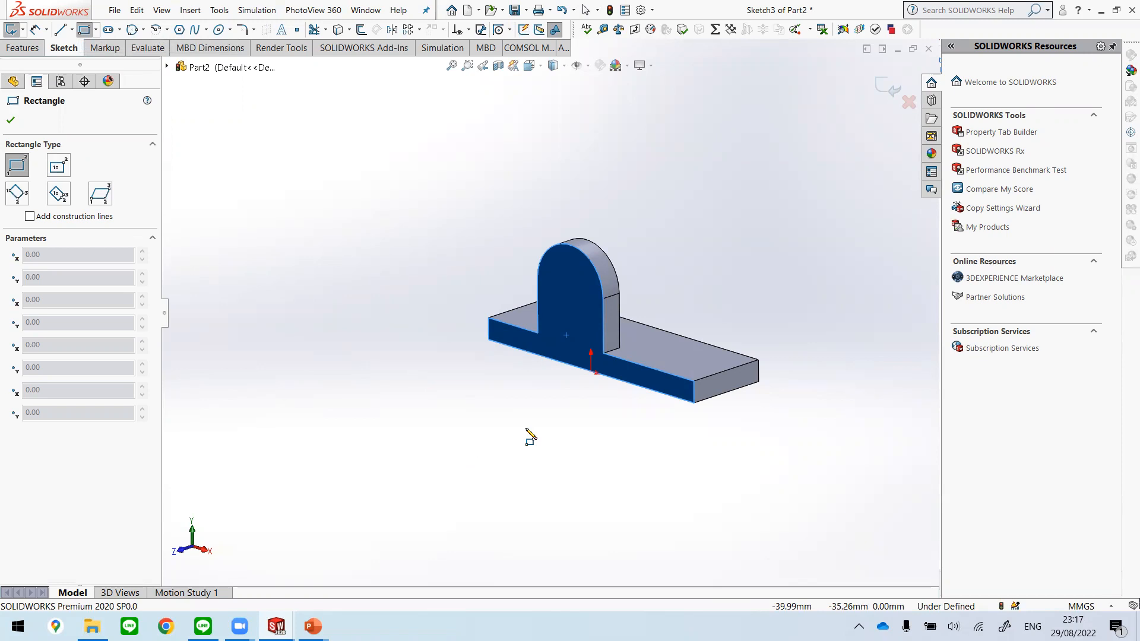
key(space)
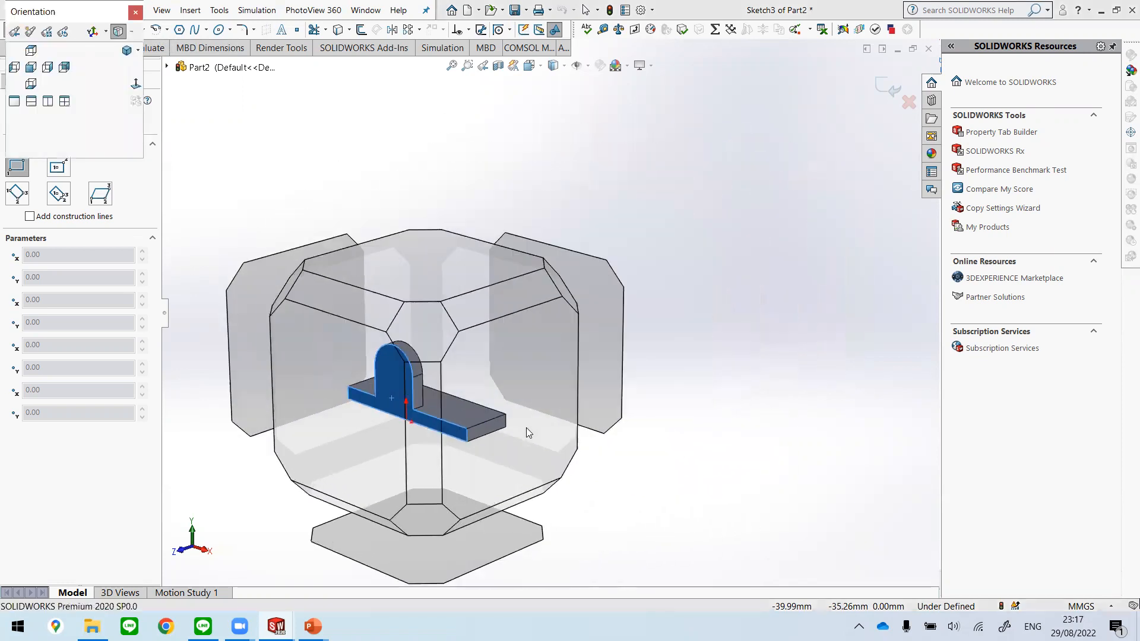
click(136, 86)
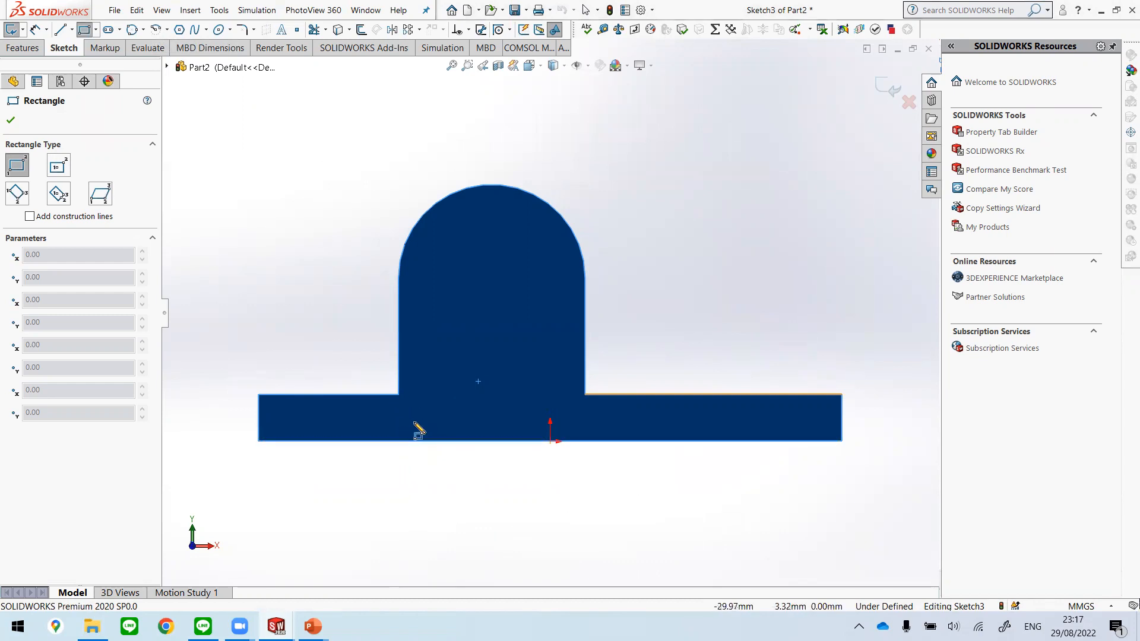
Step: Sketch a rectangle about 39.25 by 3.73 mm up from the plate's lower edge, ending in line with the boss's right side
click(404, 441)
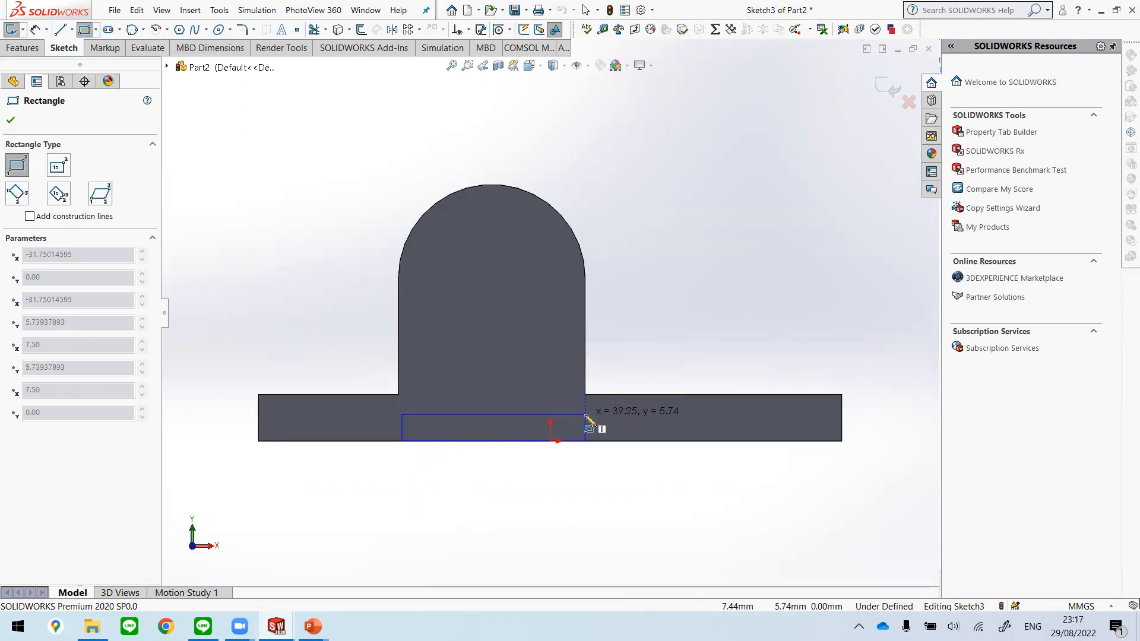
scroll(584, 412, down, 2)
scroll(587, 415, down, 3)
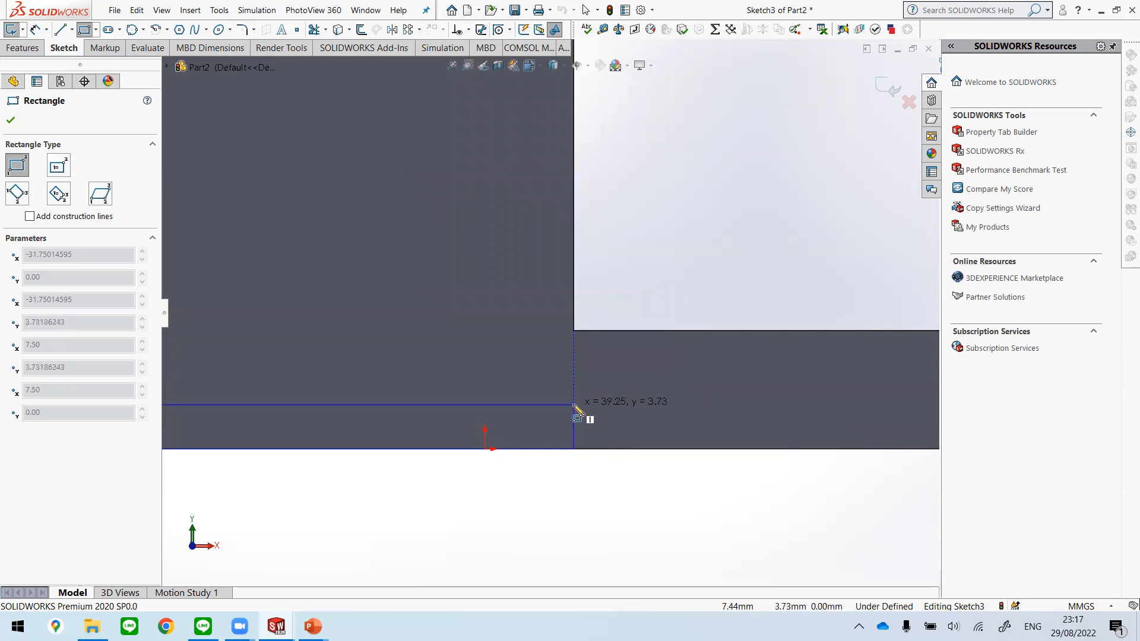
click(574, 406)
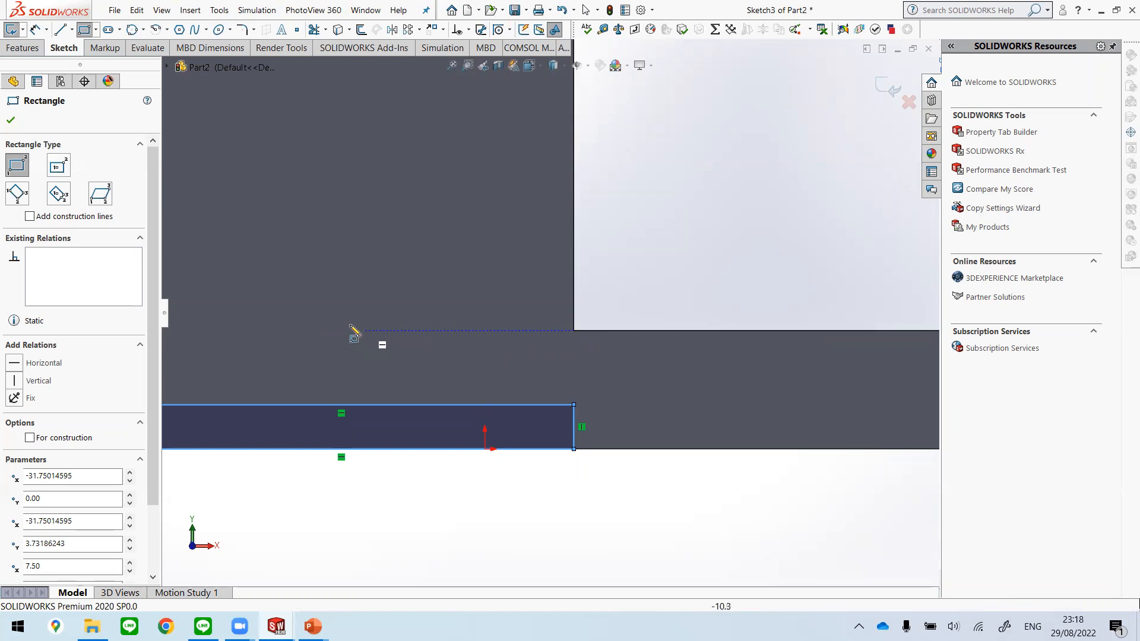
Step: Move the rectangle's upper-left corner in line with the boss's left side, at a height of about 5.16 mm
scroll(560, 484, up, 5)
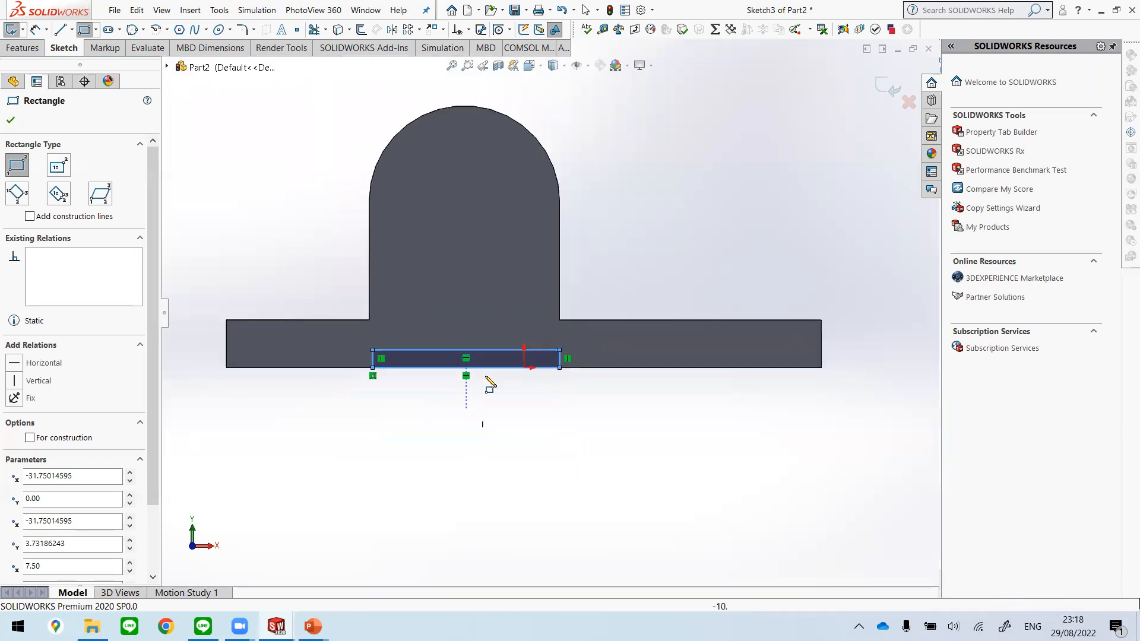
scroll(401, 375, down, 4)
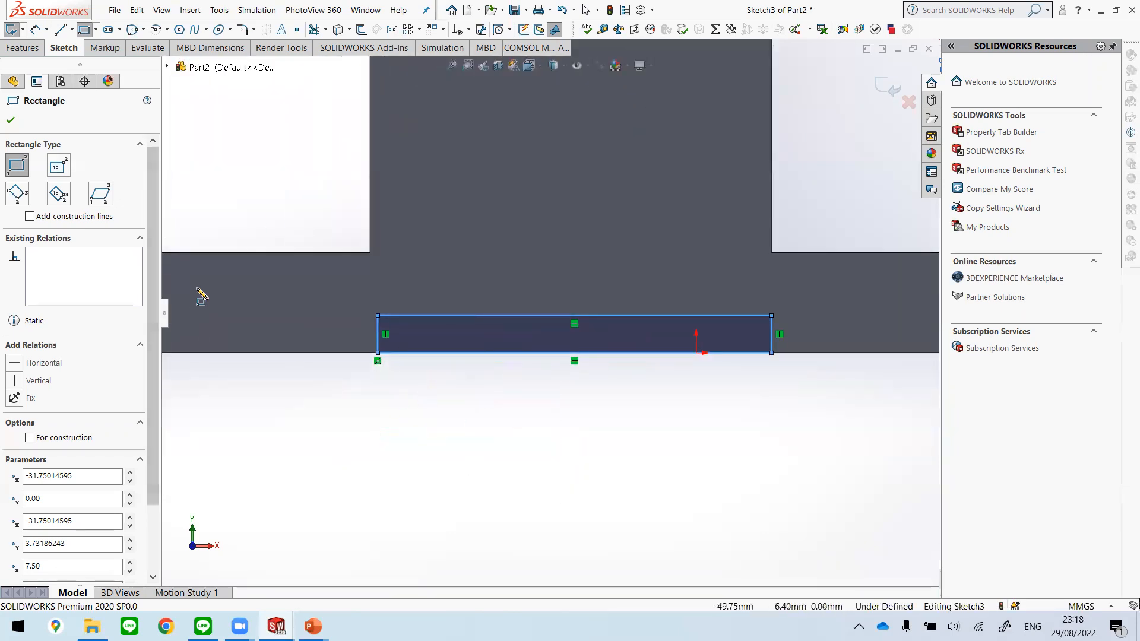
key(Escape)
mouse_move(379, 314)
mouse_down()
mouse_move(414, 309)
mouse_move(398, 278)
mouse_move(410, 285)
mouse_move(372, 256)
mouse_move(374, 325)
mouse_move(368, 255)
mouse_move(373, 303)
mouse_up()
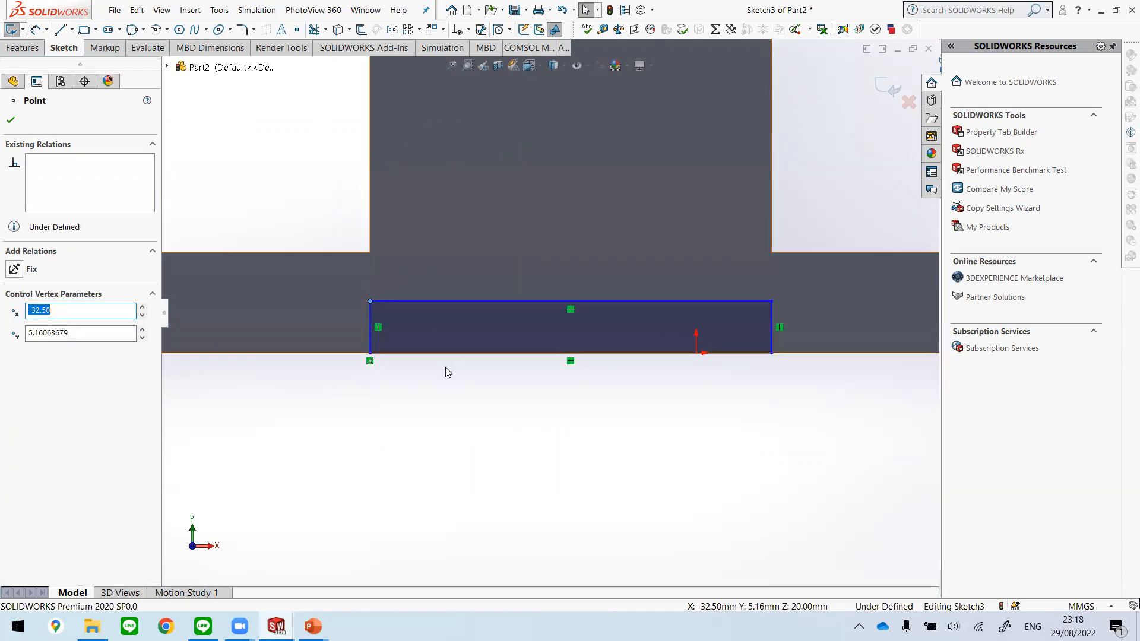
click(649, 449)
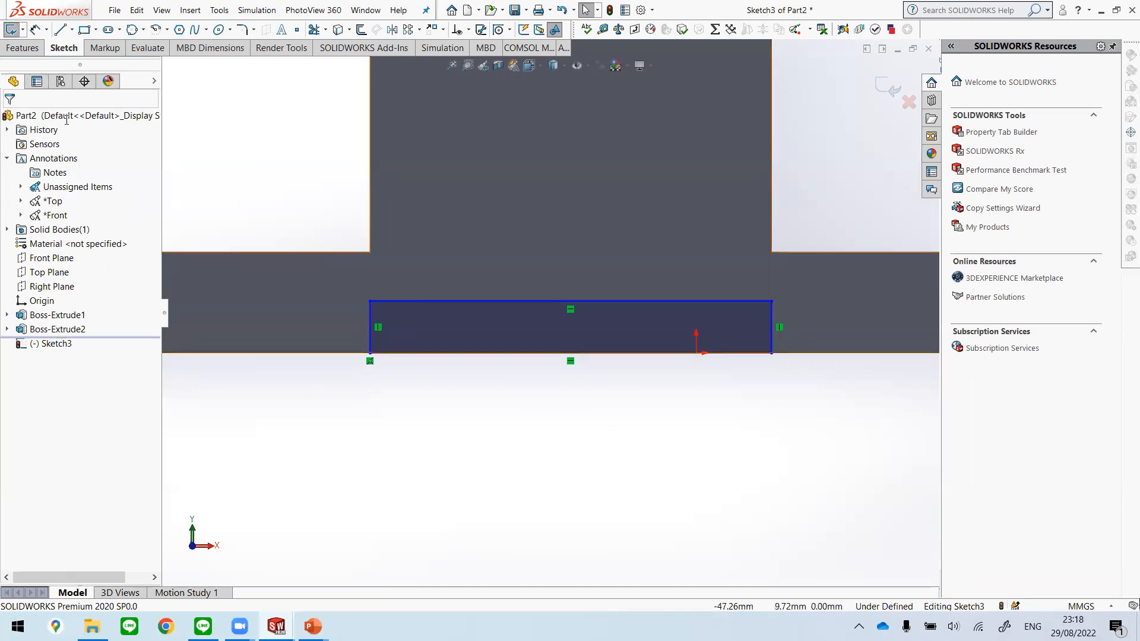
Step: Dimension the height of the rectangle's left side as 3 mm
click(36, 31)
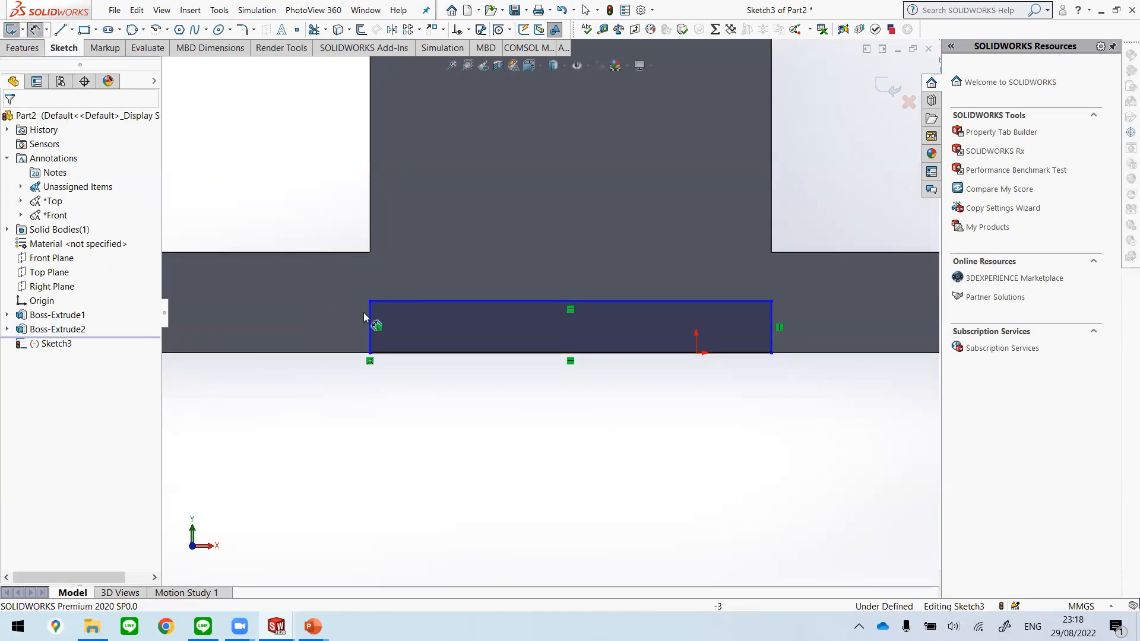
click(359, 403)
text(3)
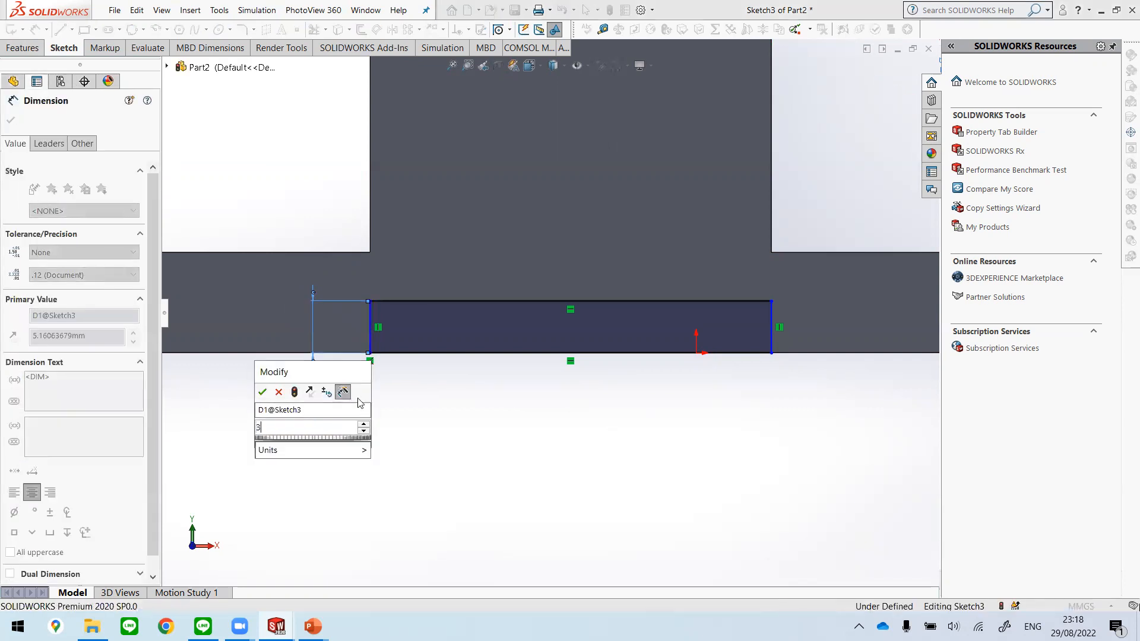
key(Return)
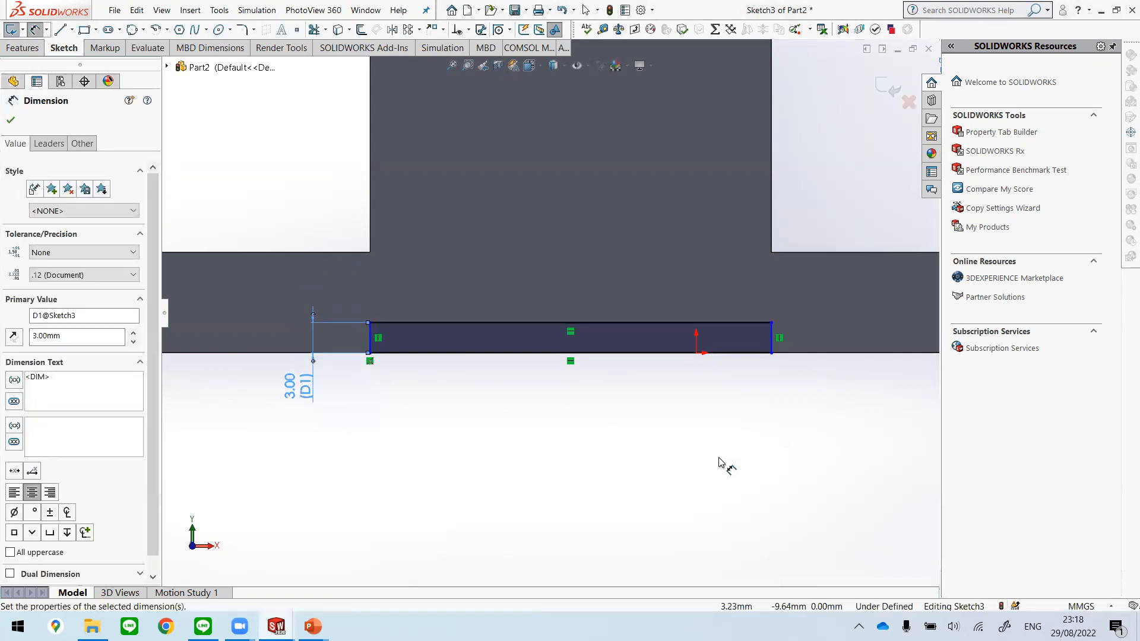
key(Escape)
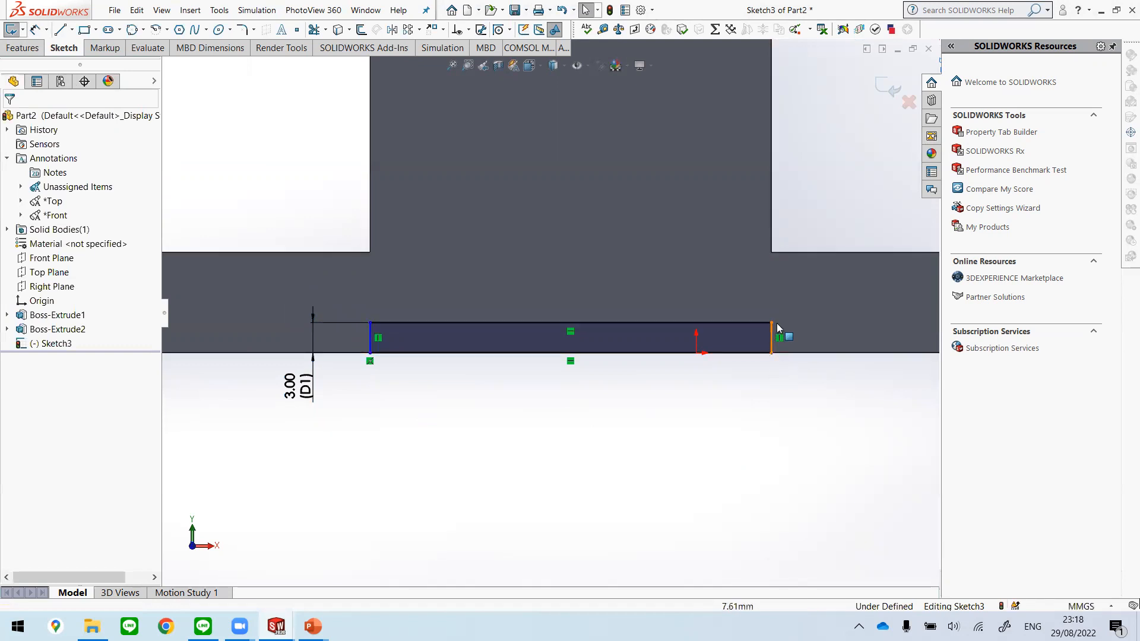
Step: Stretch both ends of the rectangle slightly outward beyond the boss's vertical sides
drag(809, 318, 787, 386)
mouse_move(370, 352)
mouse_down()
mouse_move(321, 354)
mouse_move(372, 352)
mouse_up()
click(400, 445)
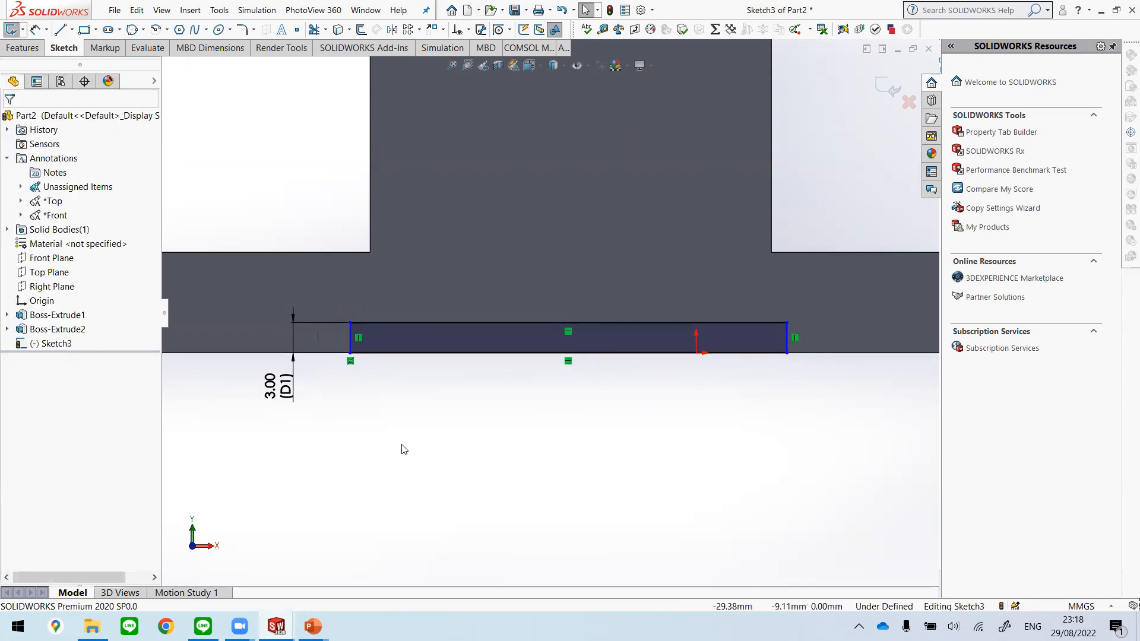
Step: Make the rectangle's left side collinear with the boss's left vertical edge
click(350, 339)
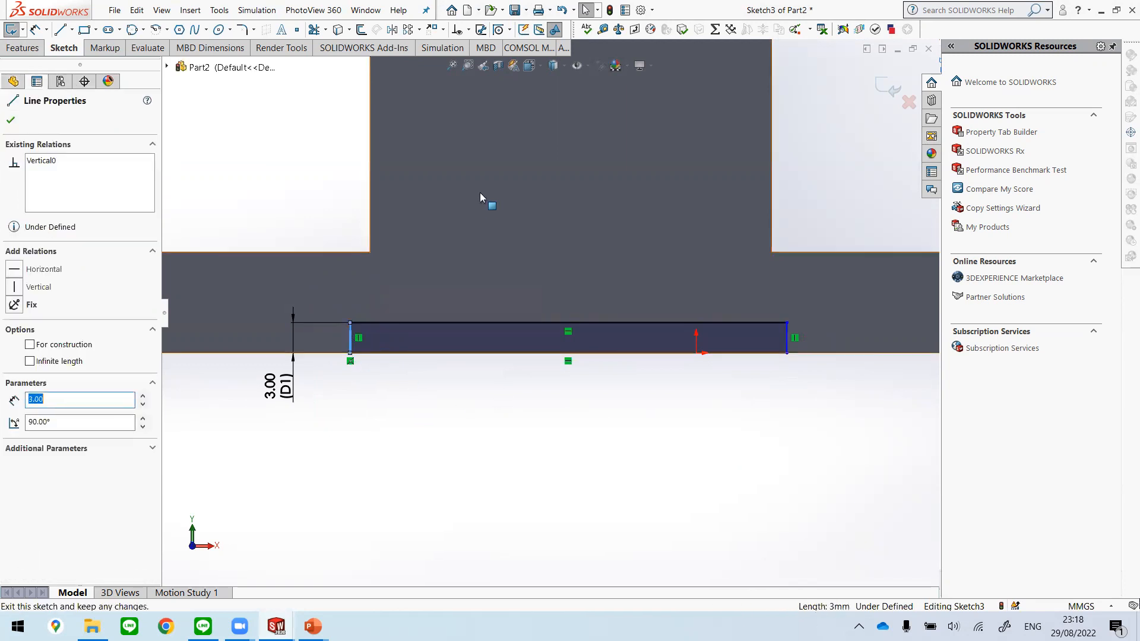
ctrl+click(369, 193)
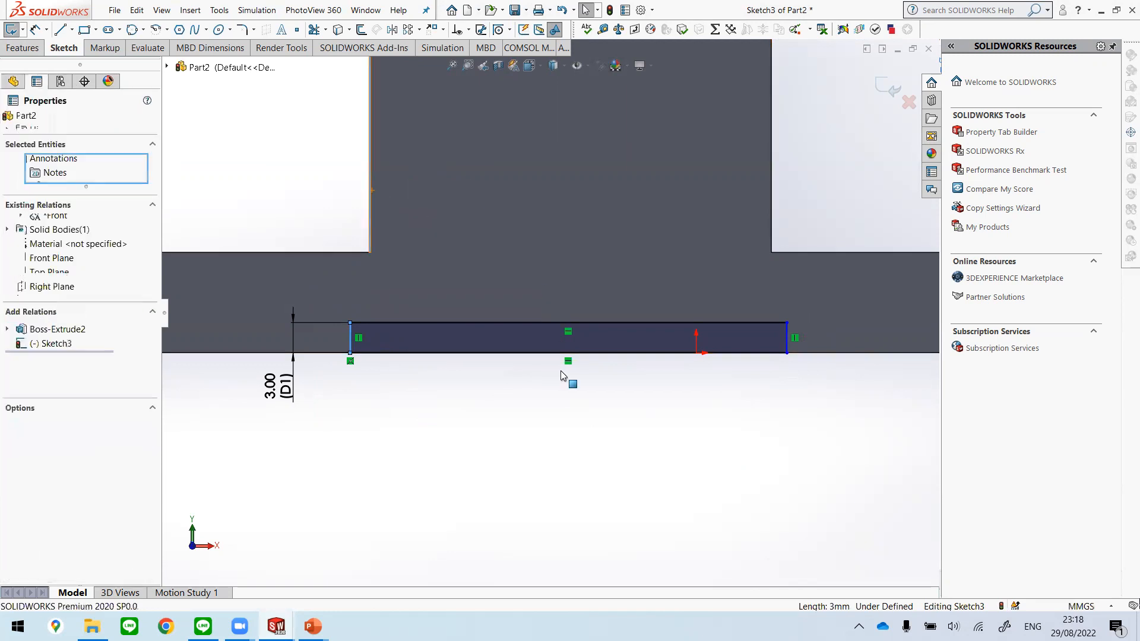
click(533, 461)
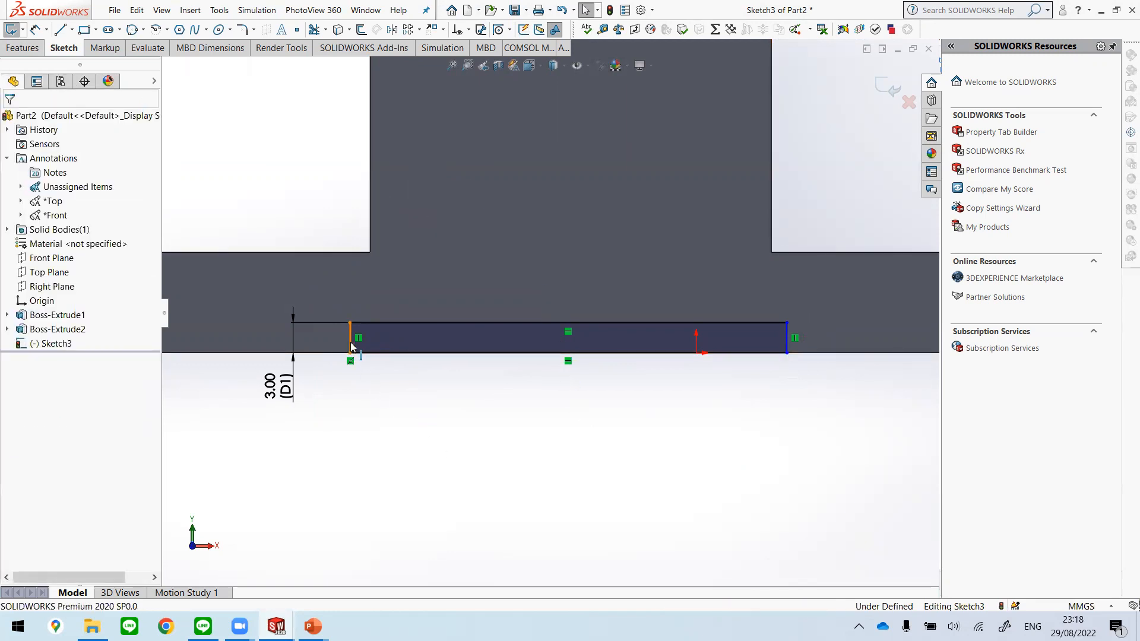
click(416, 418)
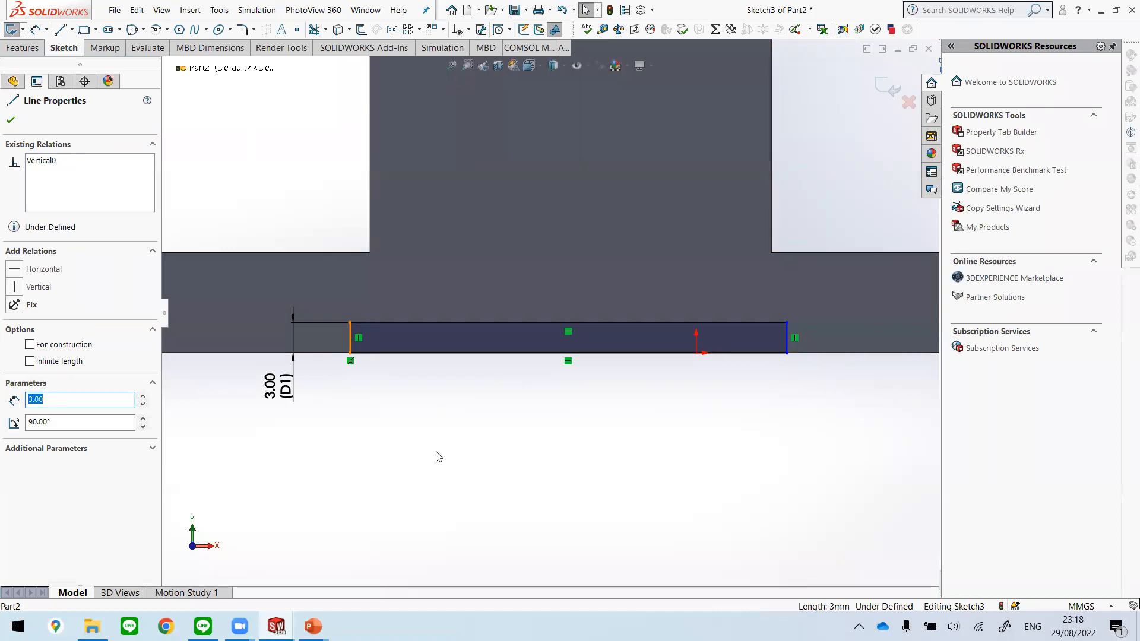
ctrl+click(370, 219)
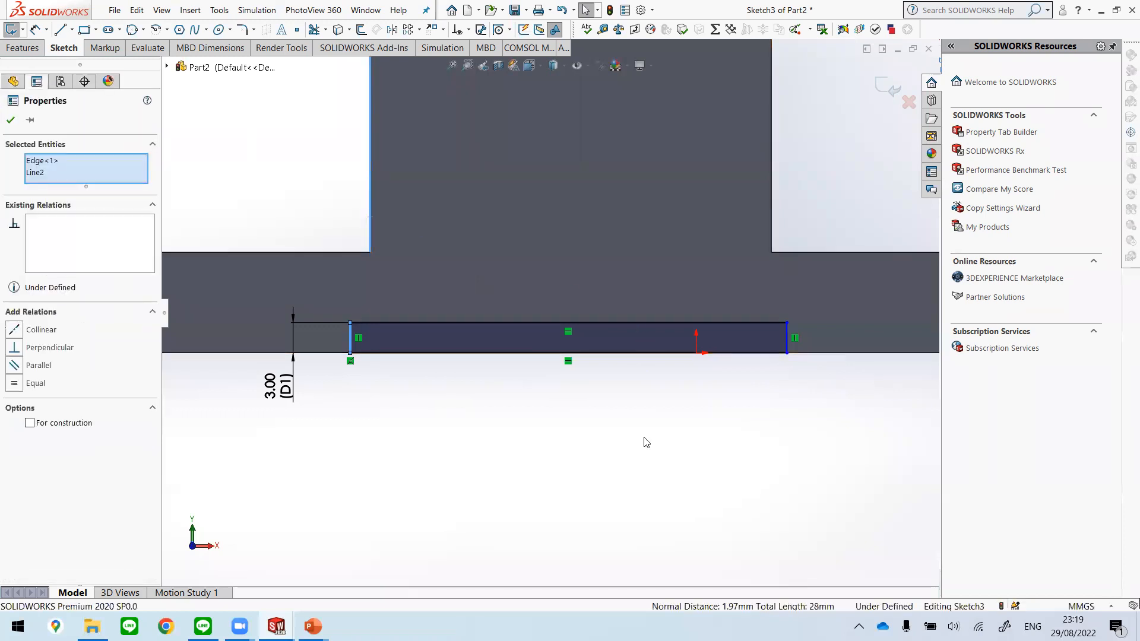
click(17, 332)
click(369, 476)
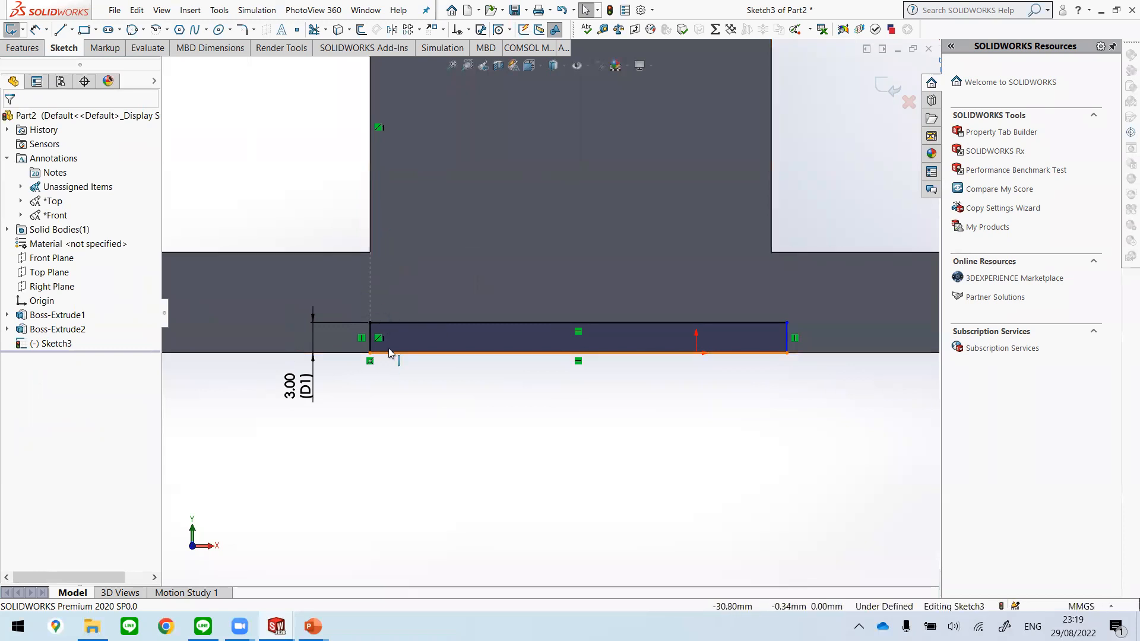
Step: Make the rectangle's right side collinear with the boss's right vertical edge
click(787, 338)
ctrl+click(773, 215)
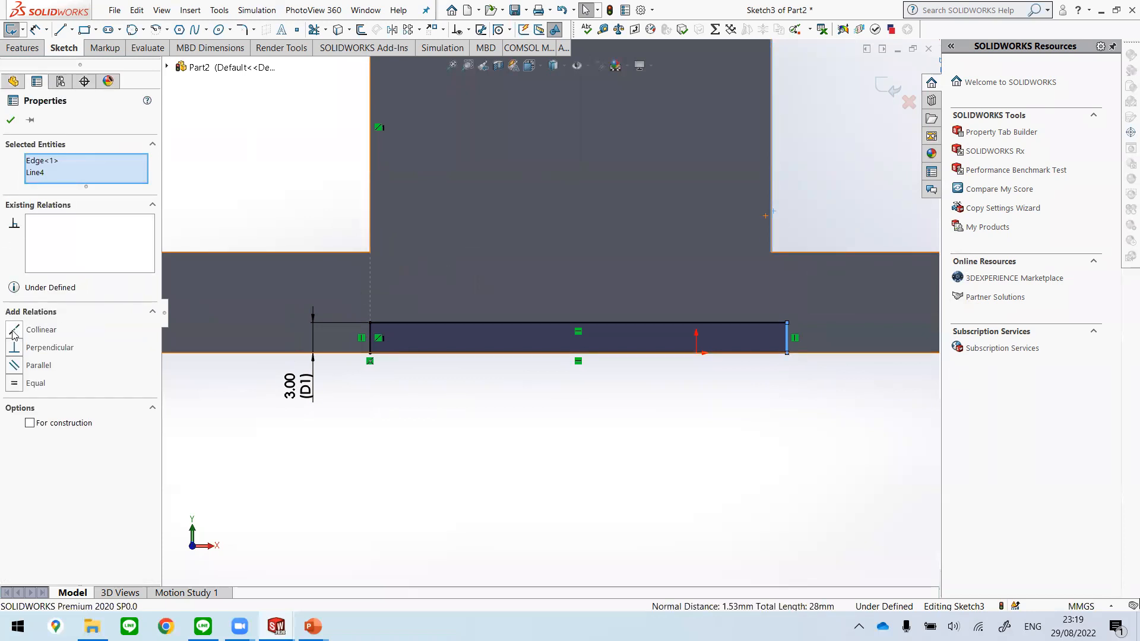
click(14, 331)
click(645, 515)
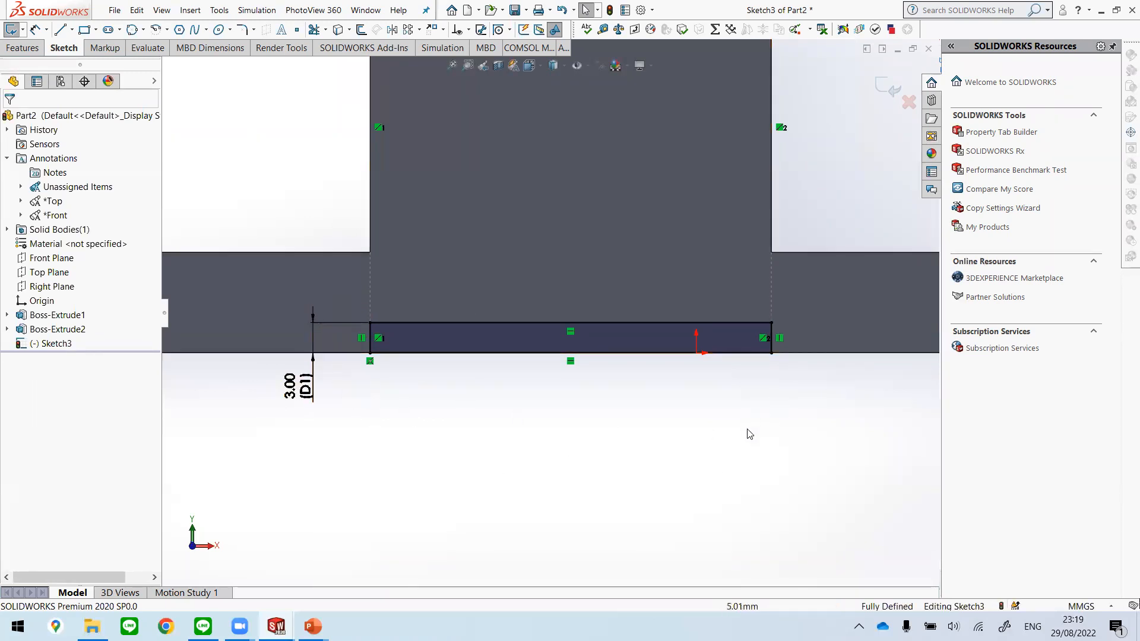
Step: Cut the 3 mm high rectangle through the plate's underside with an Extruded Cut set to Through All
scroll(747, 430, up, 4)
middle_drag(757, 413, 747, 450)
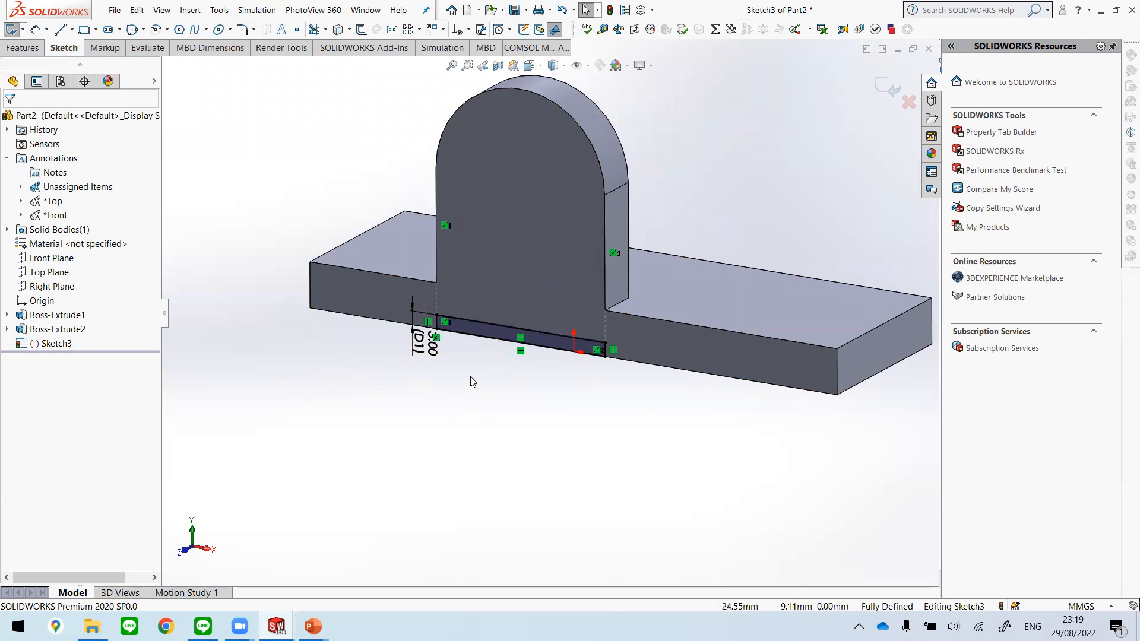
click(23, 48)
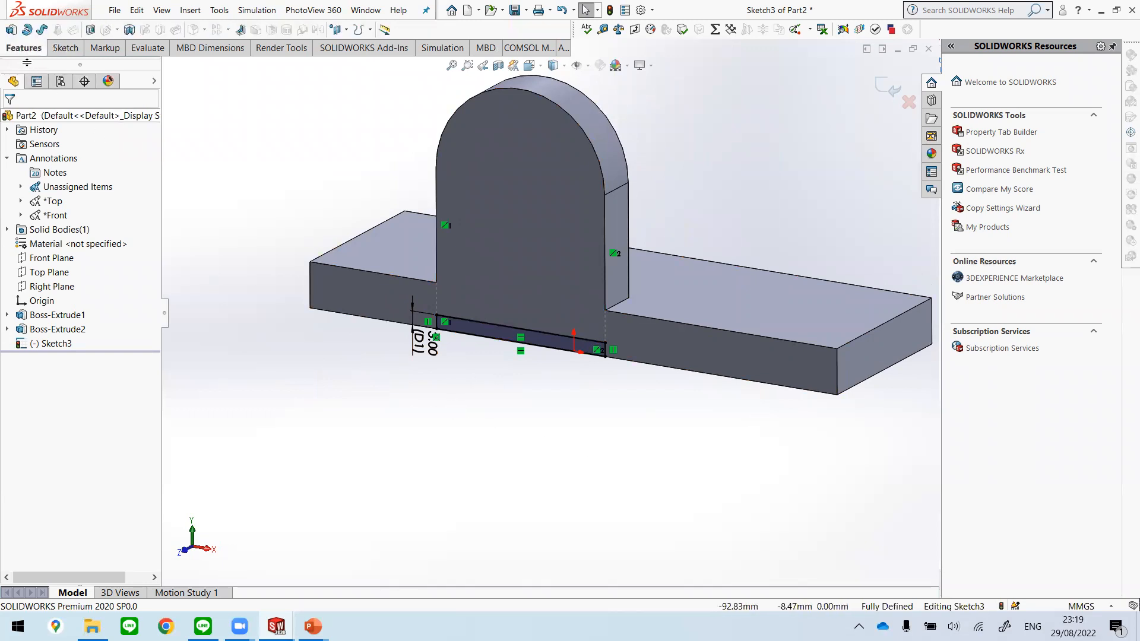
click(92, 30)
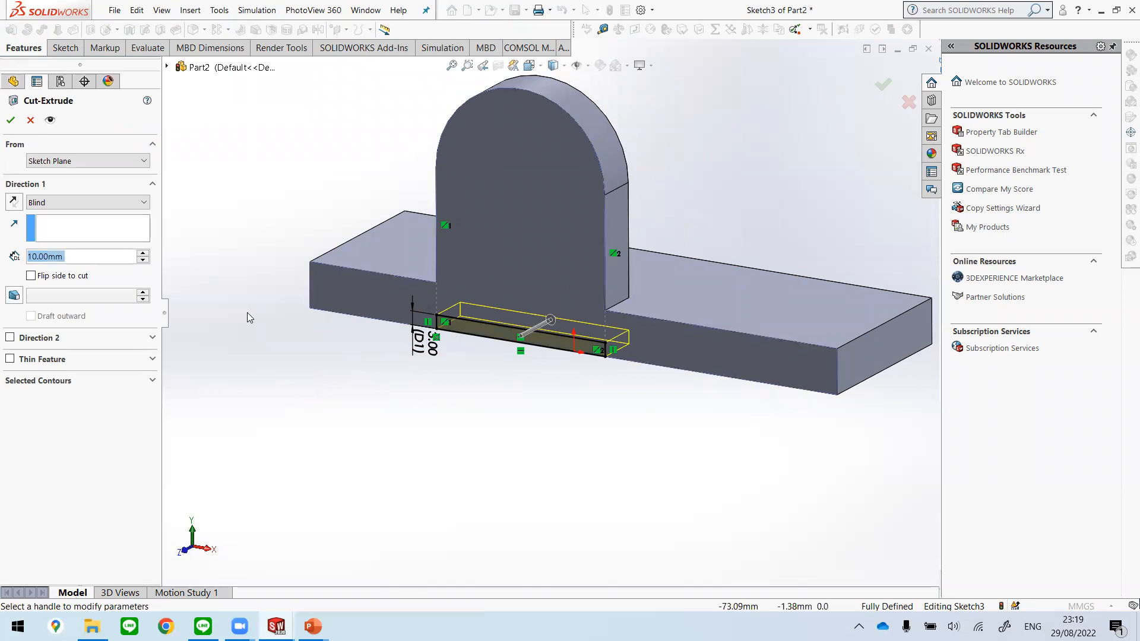
click(140, 203)
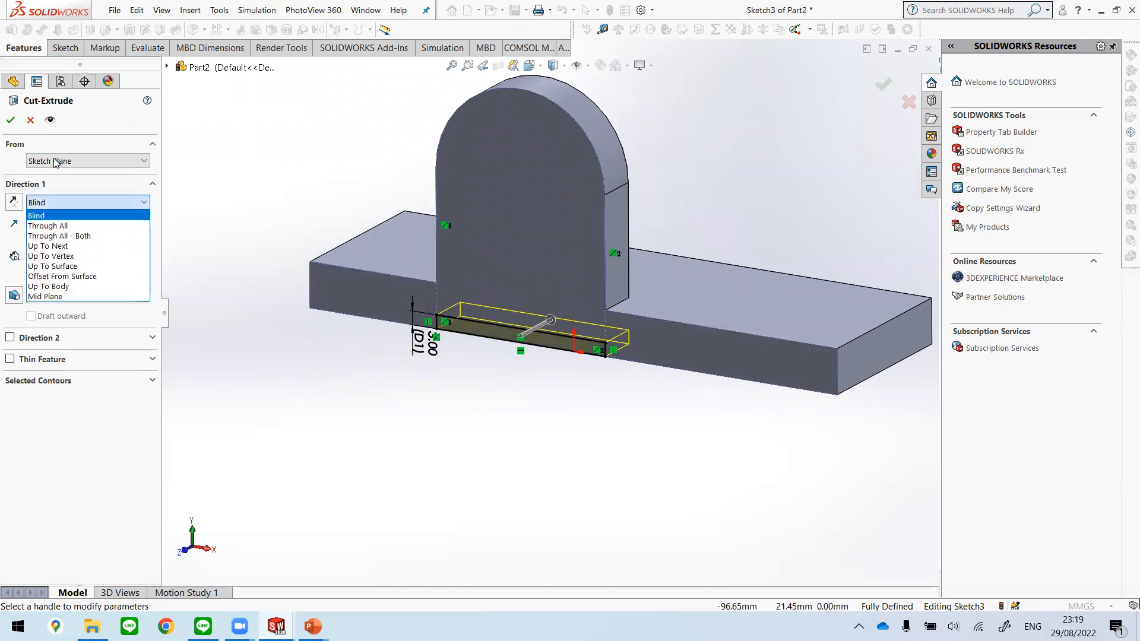
click(97, 226)
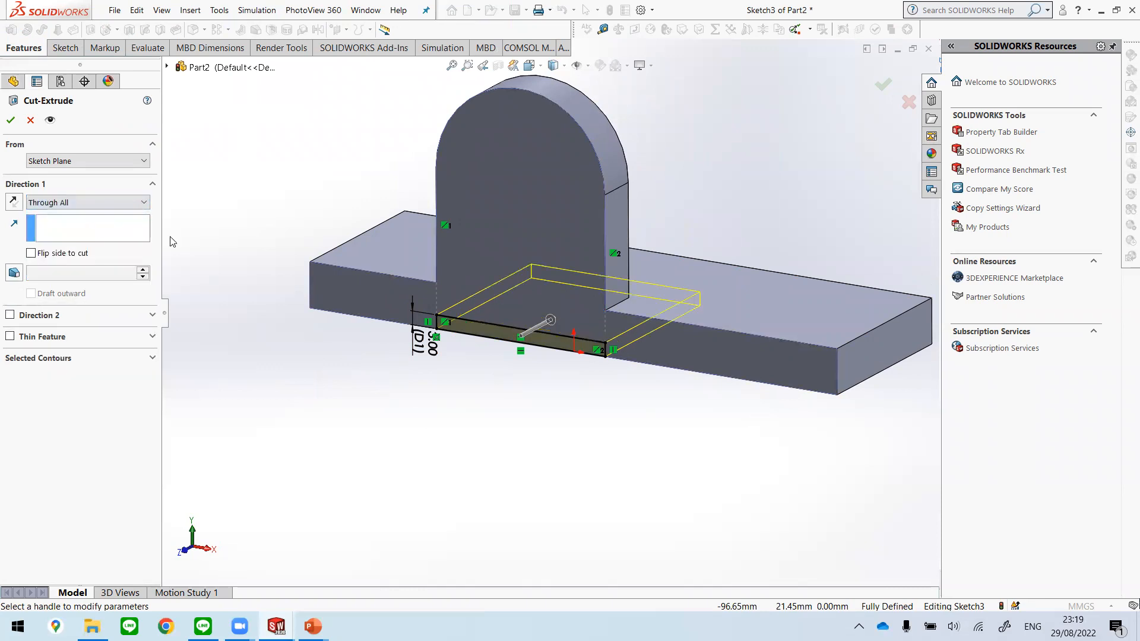
middle_drag(692, 421, 601, 207)
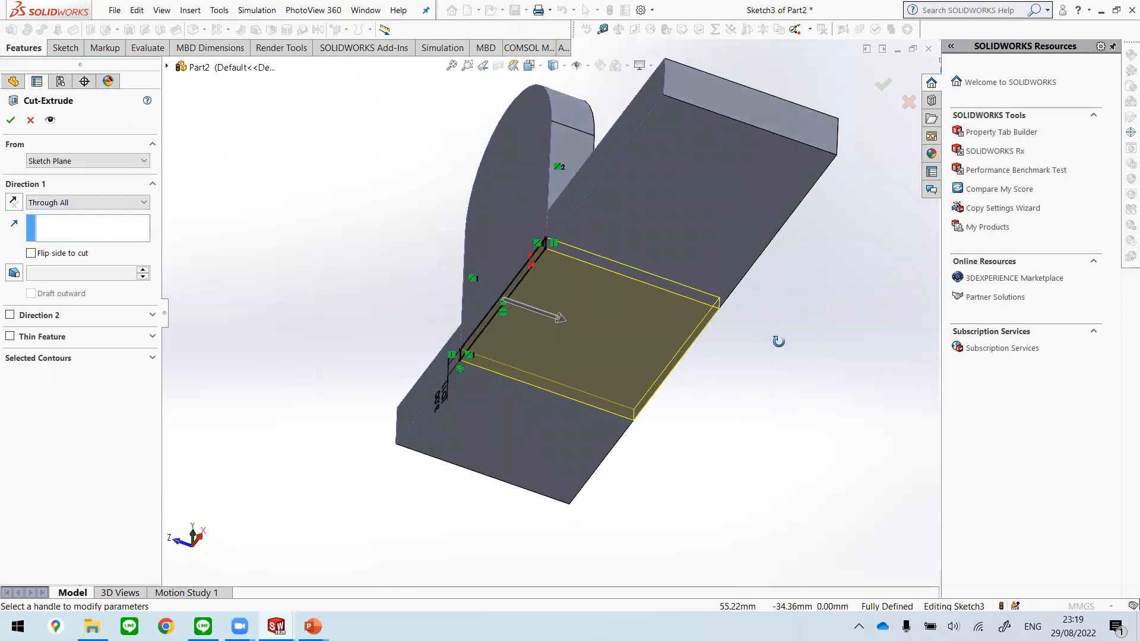
middle_drag(779, 341, 565, 199)
middle_drag(802, 354, 631, 283)
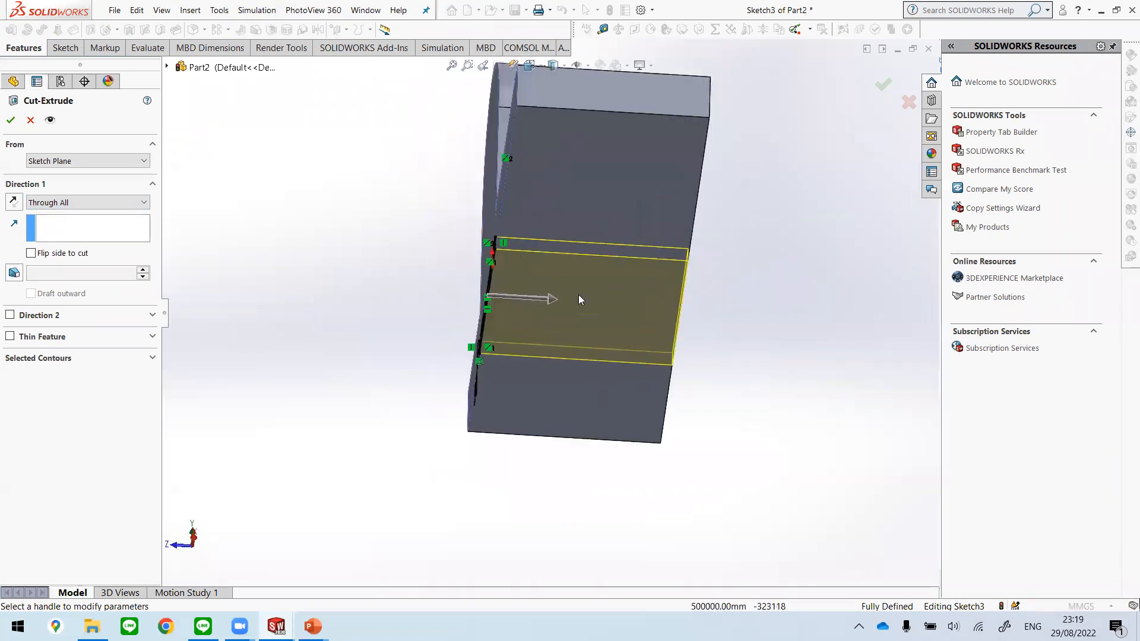
mouse_move(760, 267)
middle_down()
mouse_move(667, 279)
mouse_move(779, 359)
middle_up()
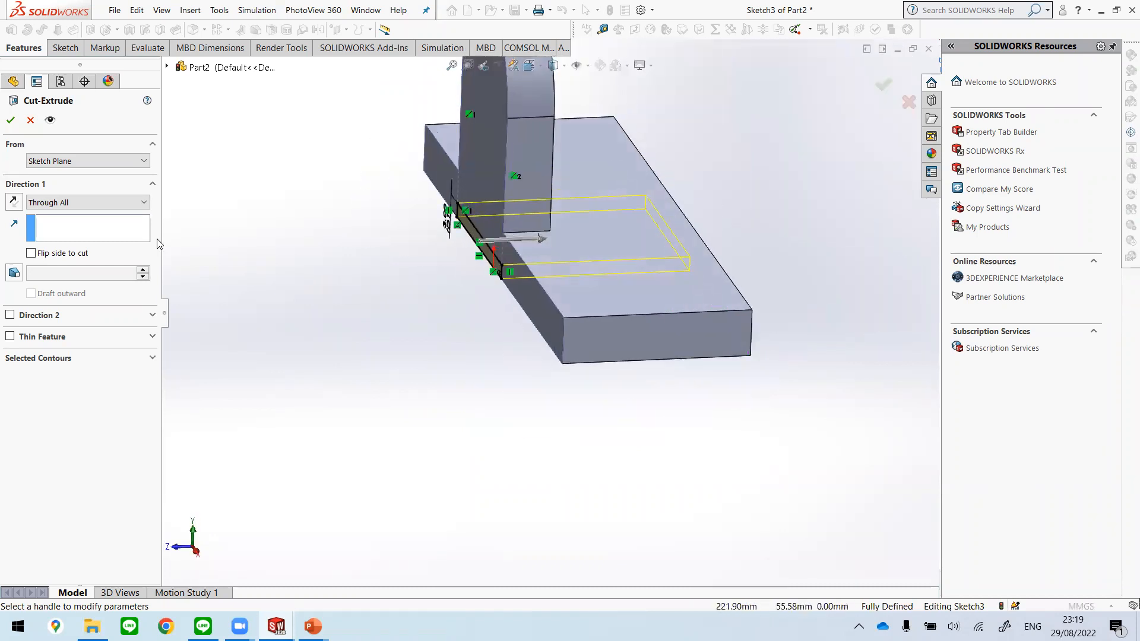
middle_drag(379, 367, 422, 401)
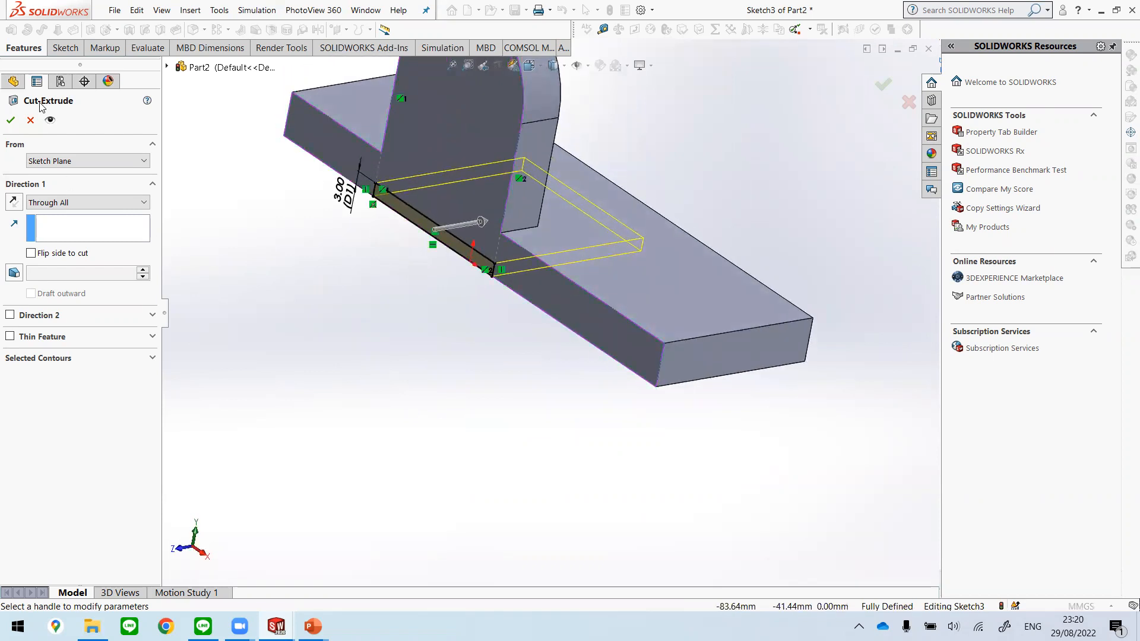
click(12, 120)
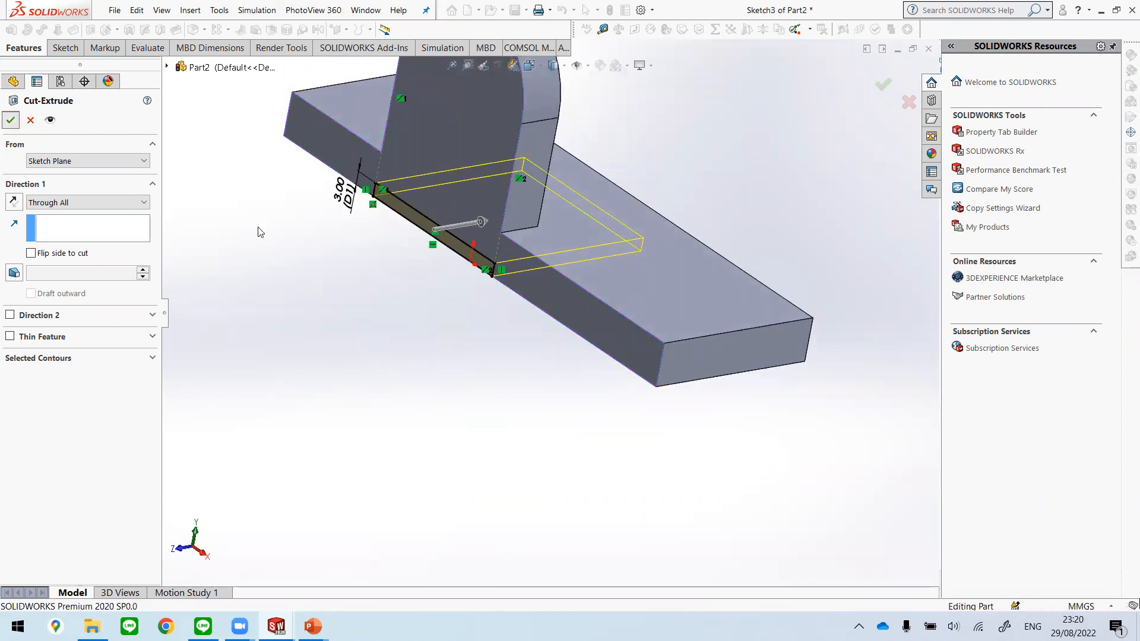
Step: Show the whole part in the isometric view
middle_drag(493, 335, 501, 338)
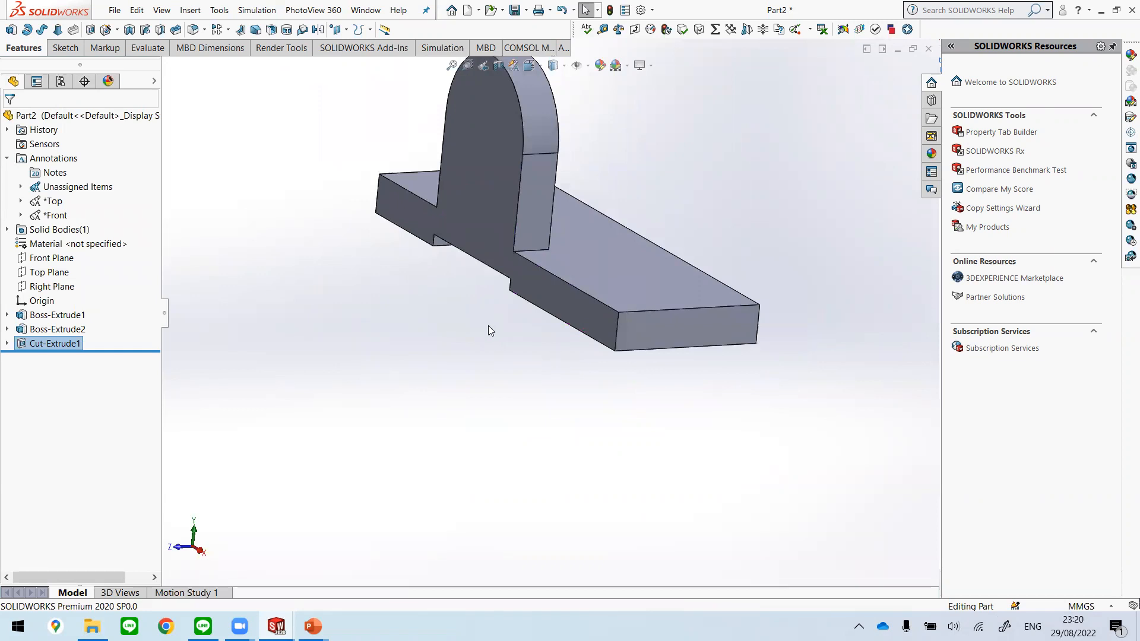
key(space)
click(135, 12)
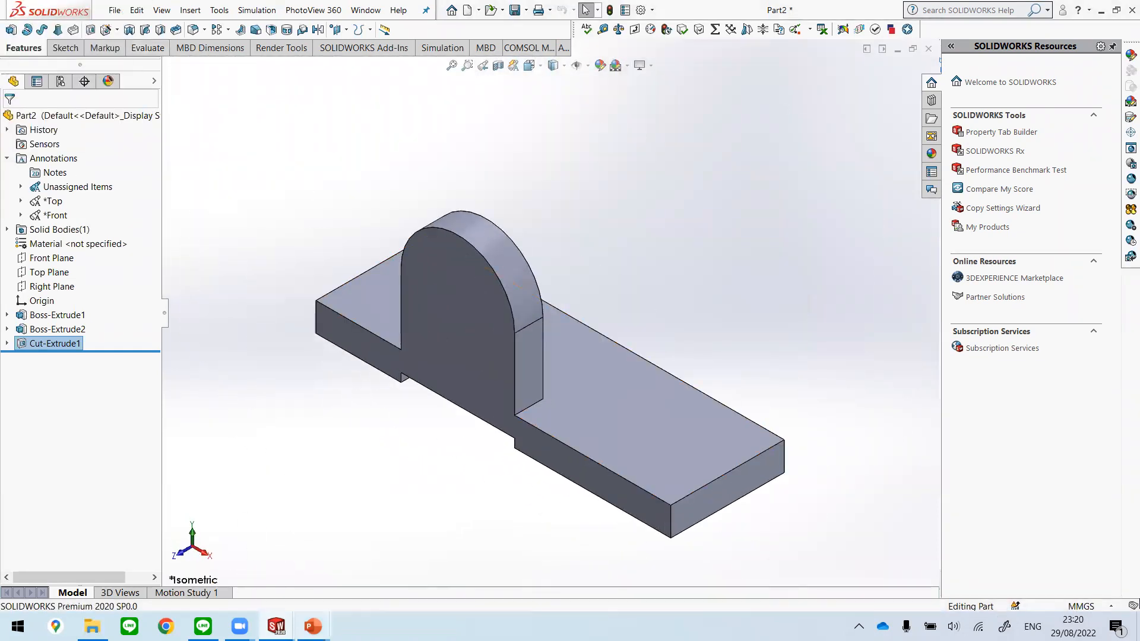
Step: Switch to the Unit 2 presentation in PowerPoint, examine the Extrude cut and Hole wizard slides, and return to Part2 in SOLIDWORKS
mouse_move(313, 627)
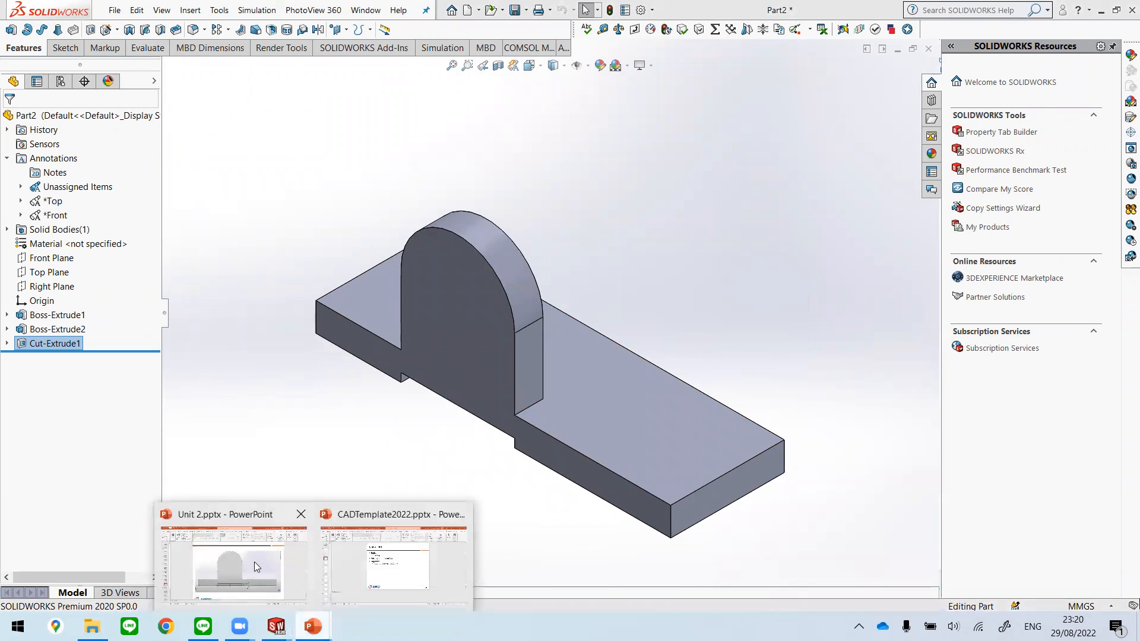
click(256, 561)
scroll(1037, 447, down, 5)
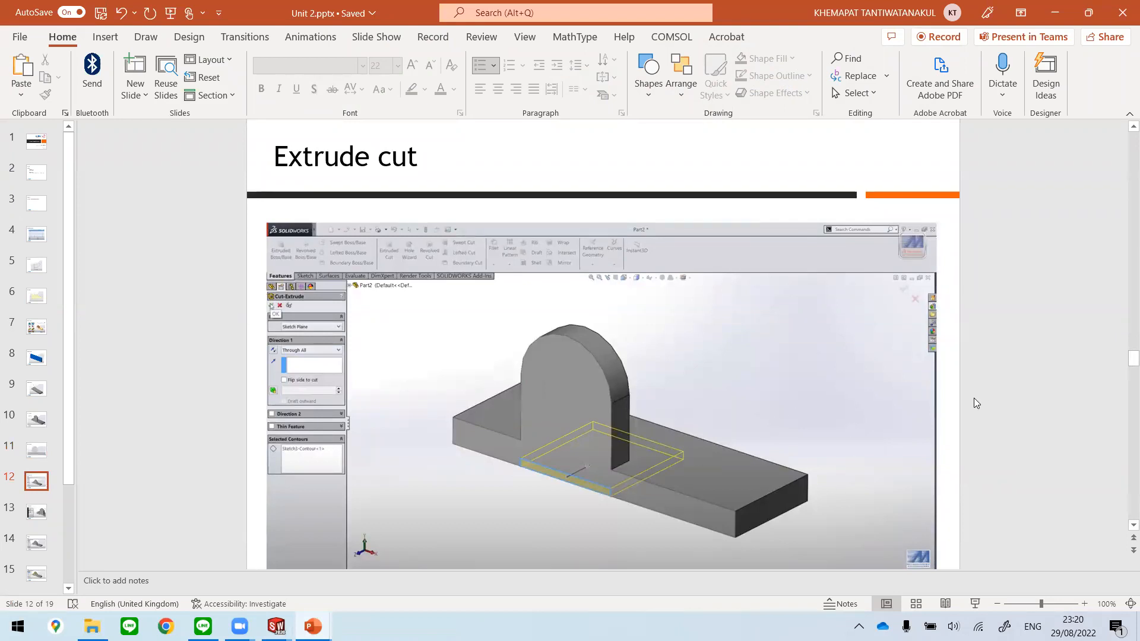
scroll(974, 399, down, 4)
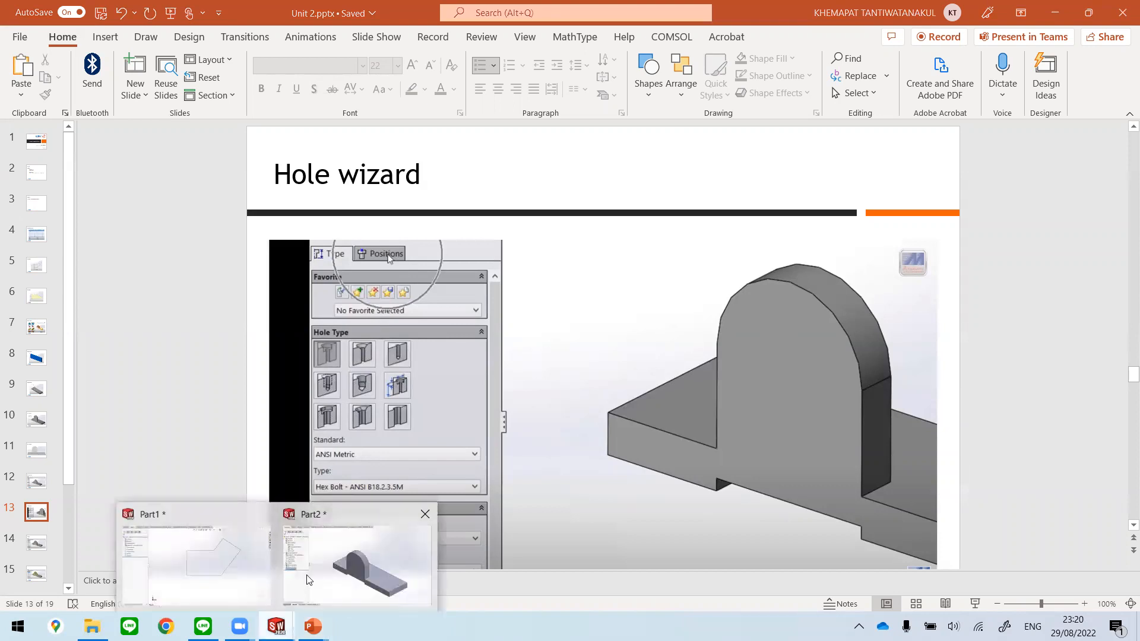
key(alt+Tab)
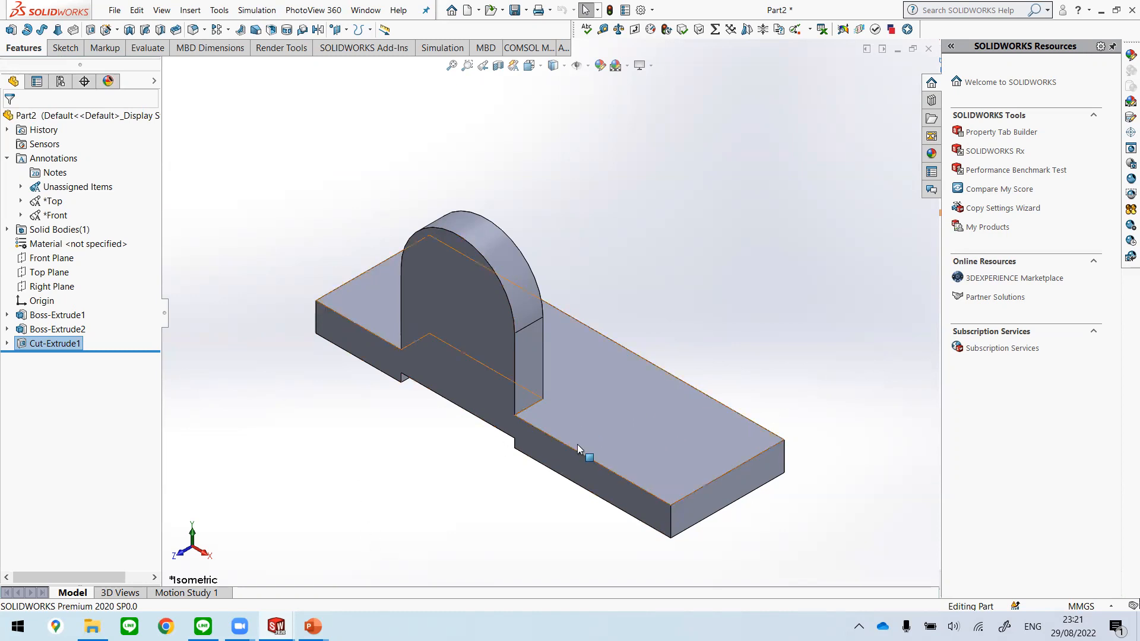
mouse_move(313, 626)
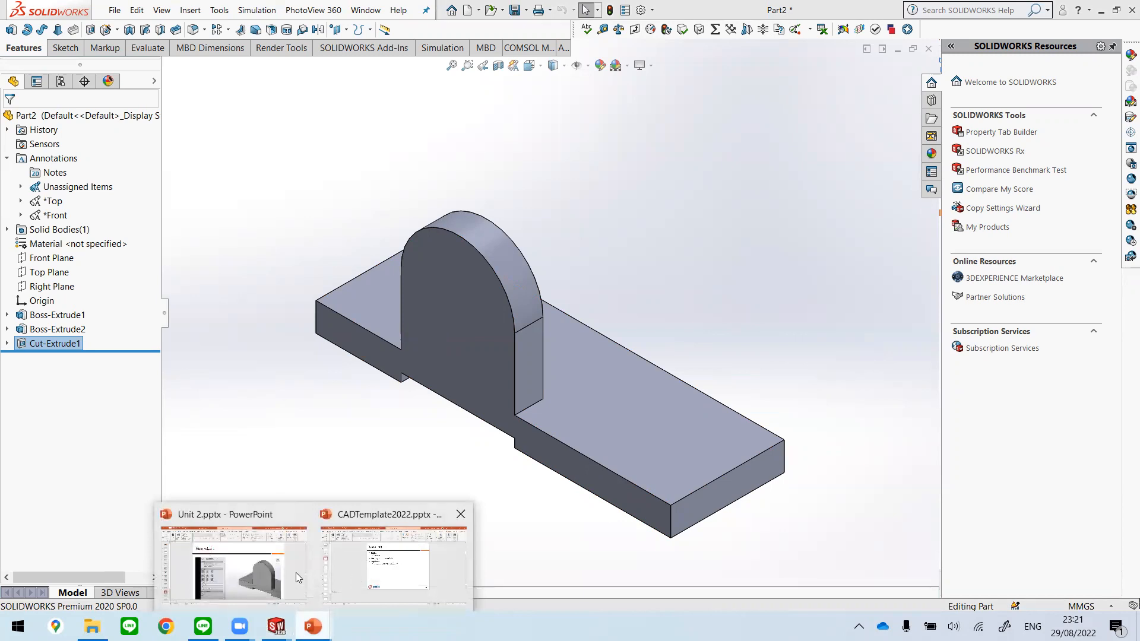
click(283, 552)
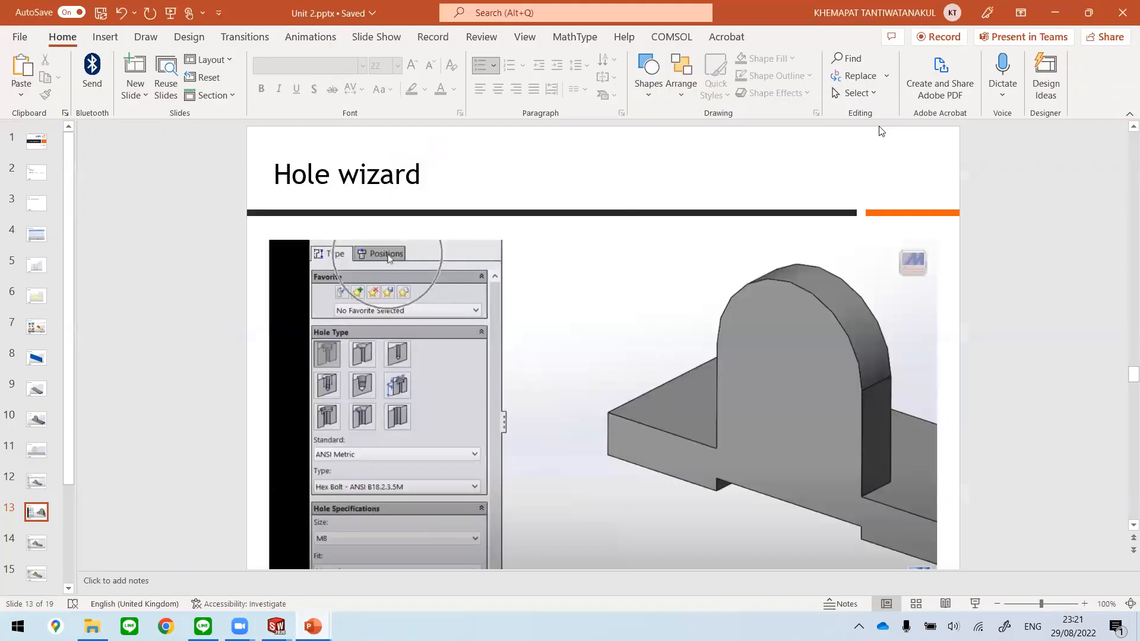
mouse_move(276, 627)
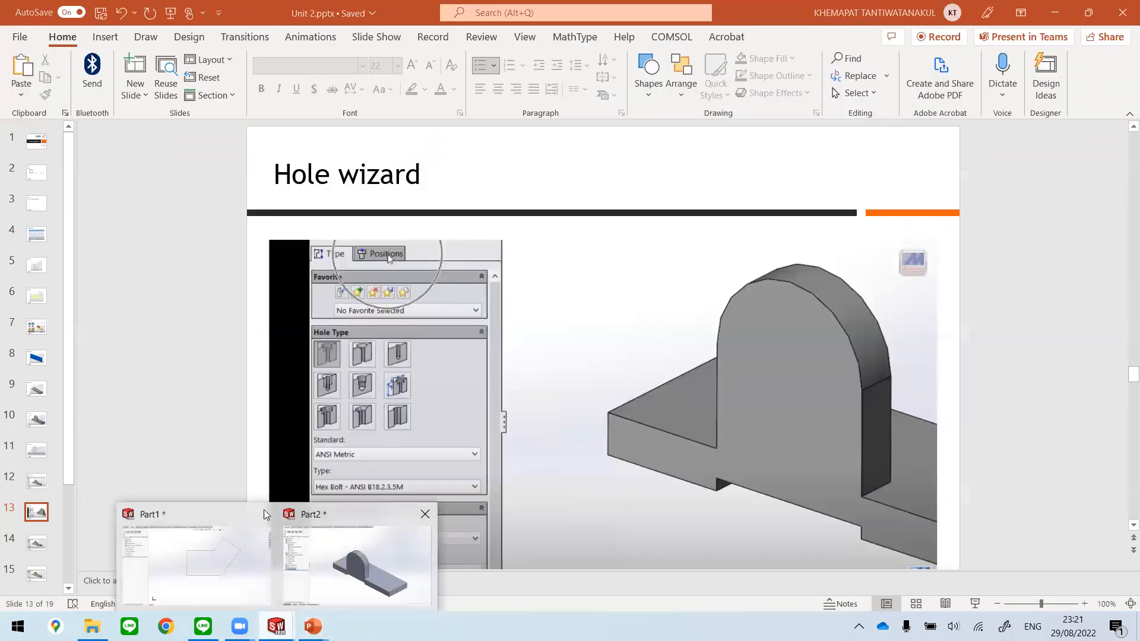
click(395, 579)
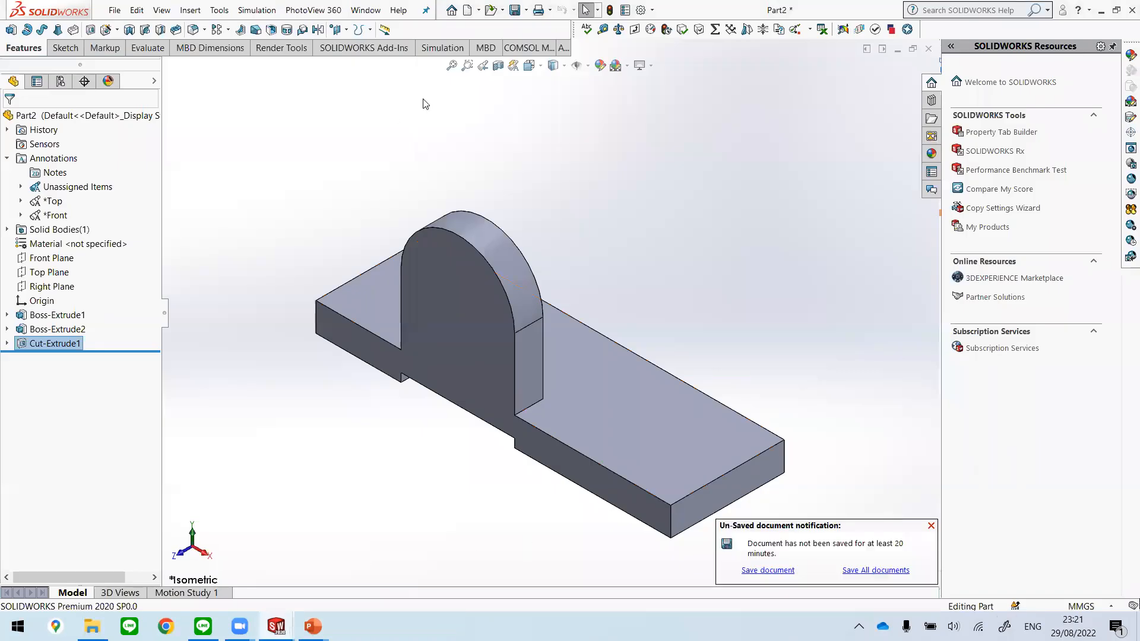
Step: Look for the Hole Wizard among the available feature commands without starting it
click(191, 10)
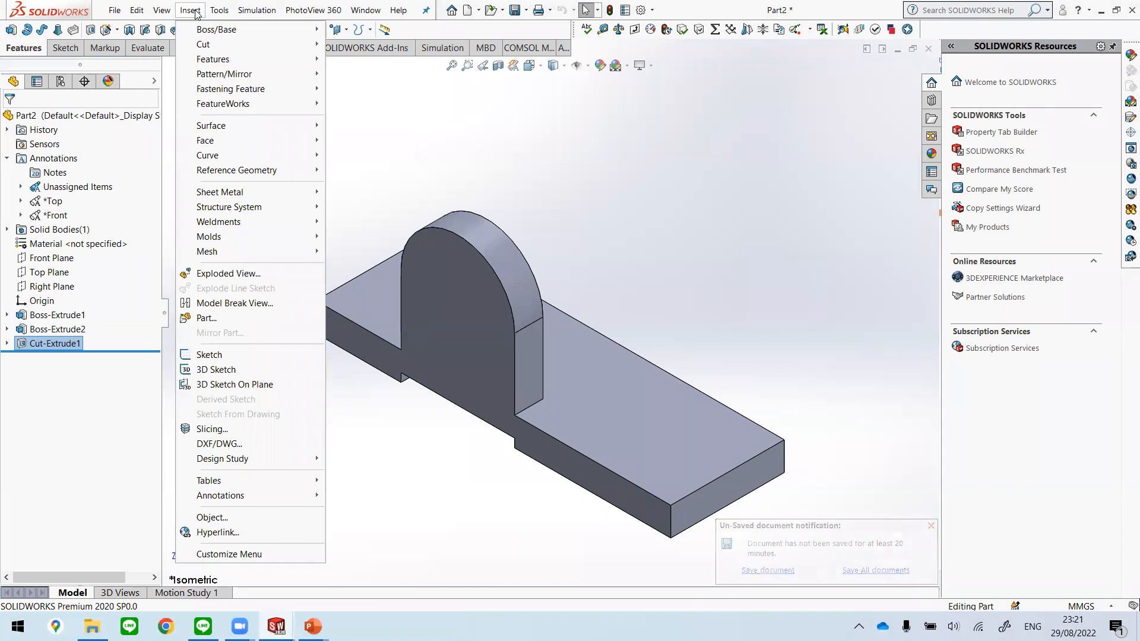
mouse_move(220, 11)
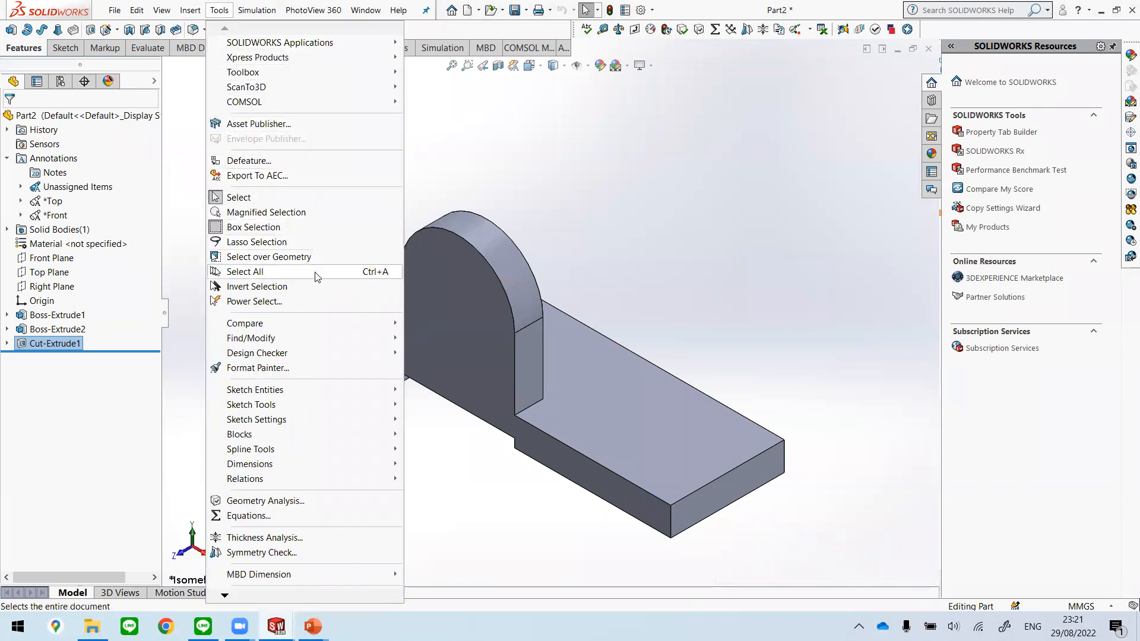
mouse_move(152, 5)
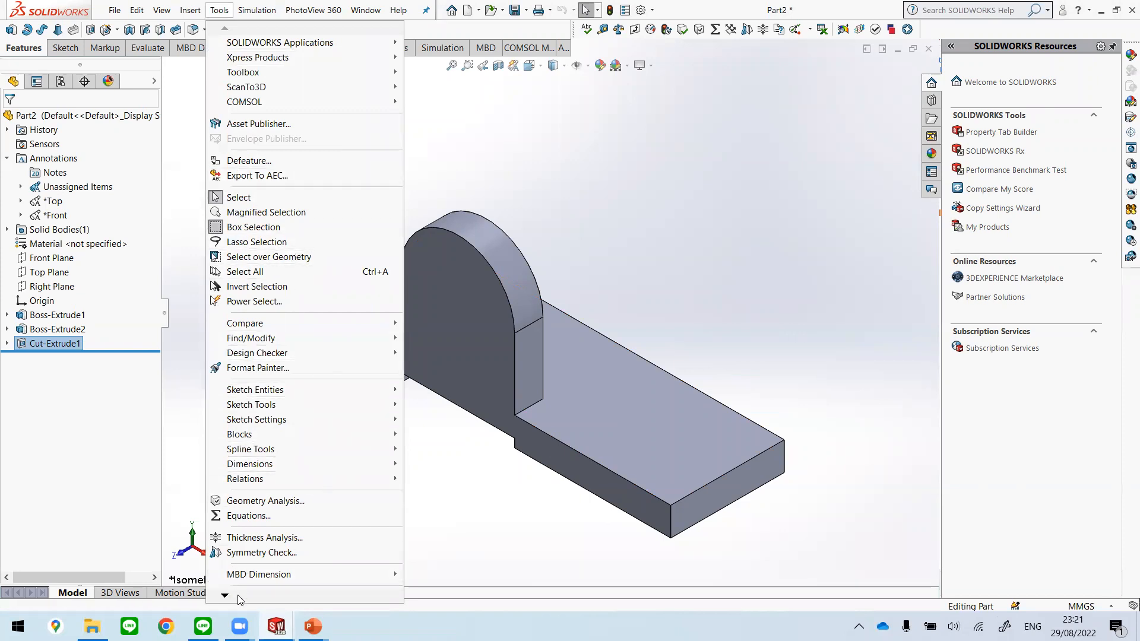
mouse_move(240, 600)
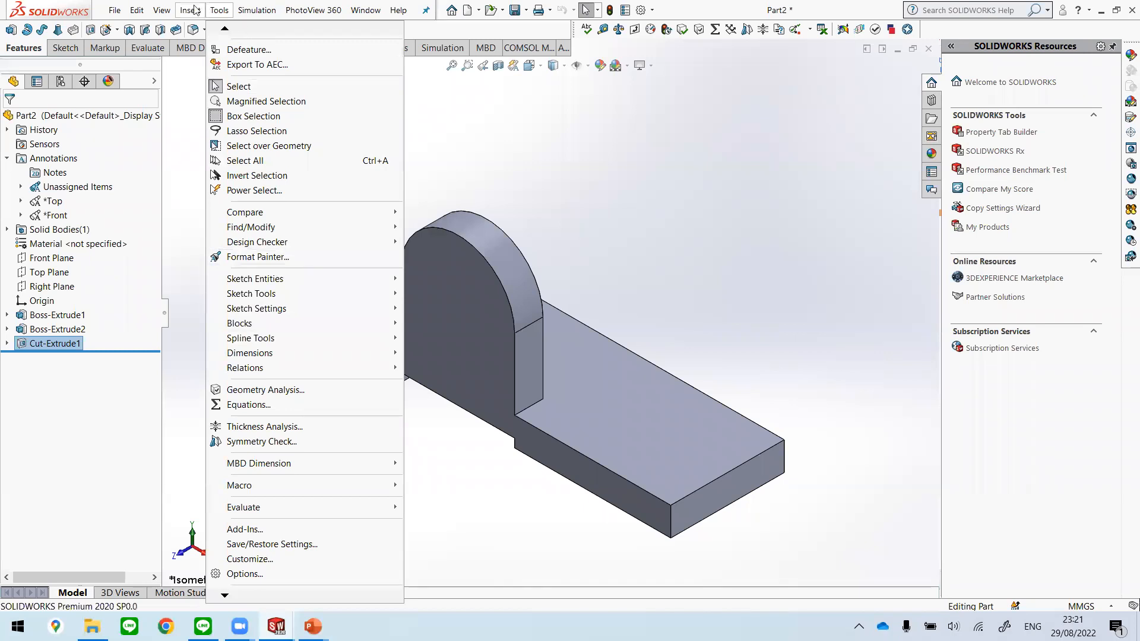
mouse_move(266, 60)
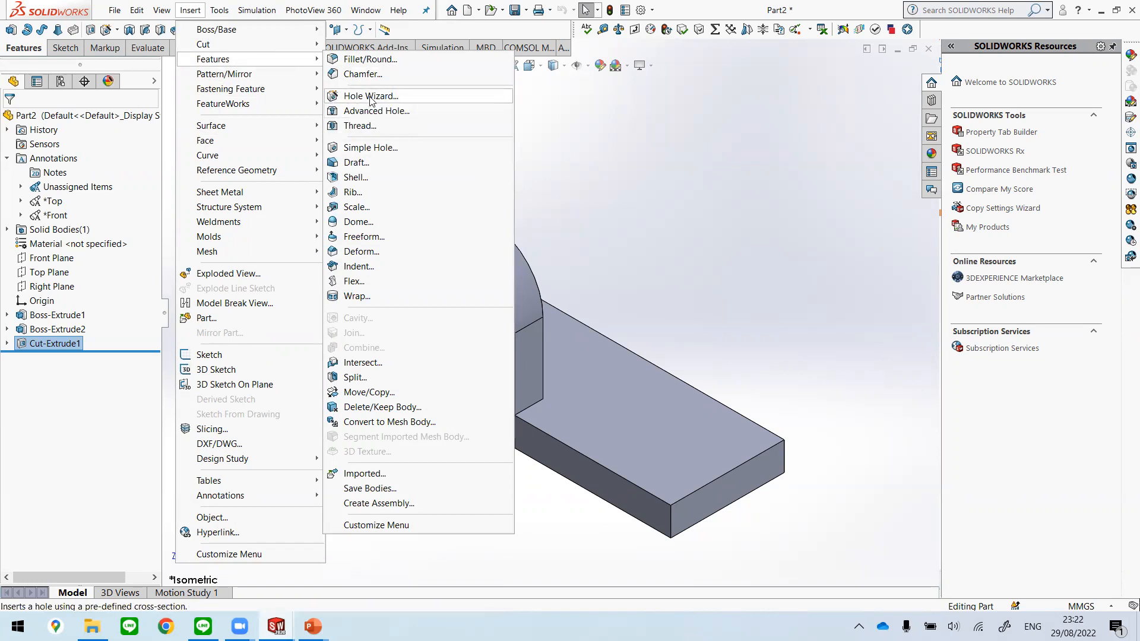
click(191, 11)
click(192, 11)
mouse_move(210, 59)
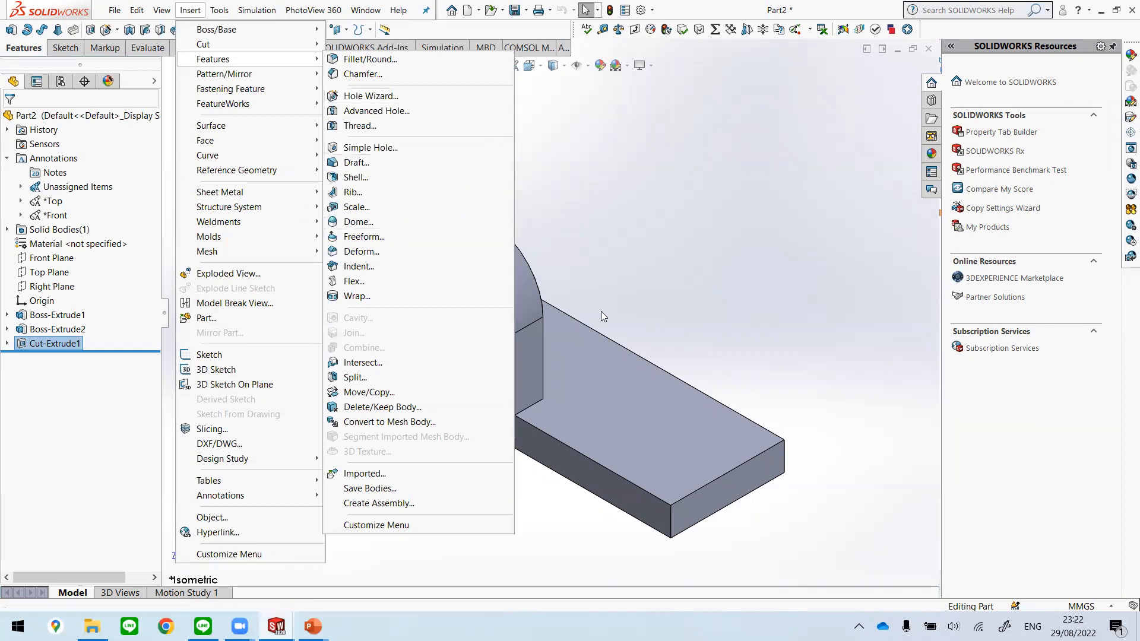
click(713, 281)
Step: Switch to the Unit 2 presentation in PowerPoint and examine the Hole wizard slide's hole type, standard, size and fit settings
mouse_move(313, 627)
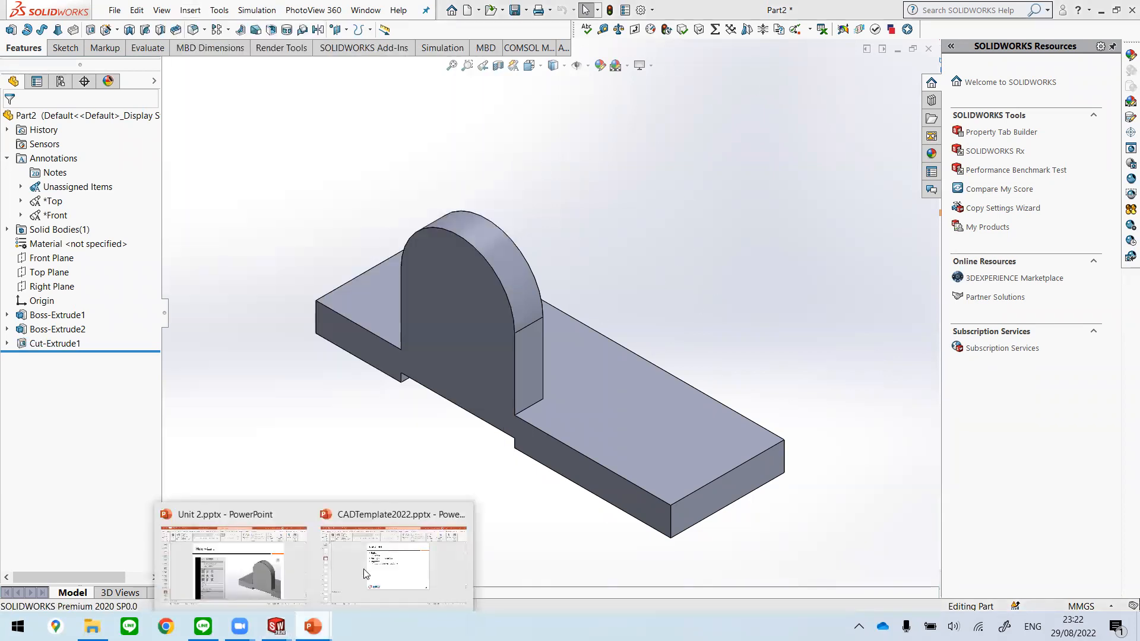
click(257, 531)
scroll(614, 337, down, 5)
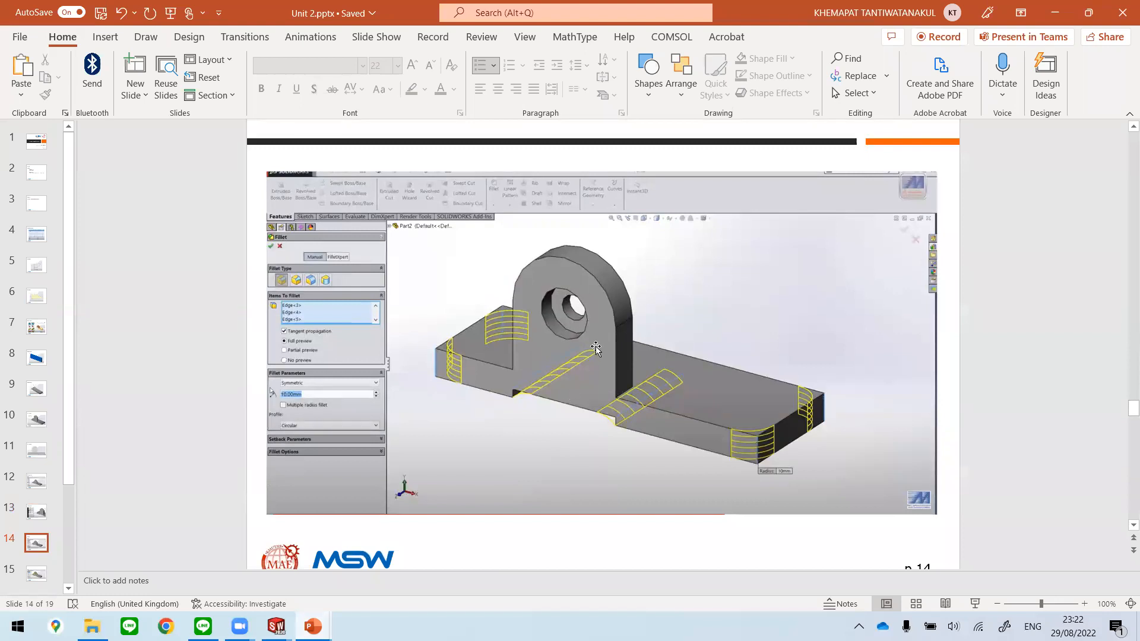
scroll(571, 356, up, 1)
scroll(549, 366, up, 3)
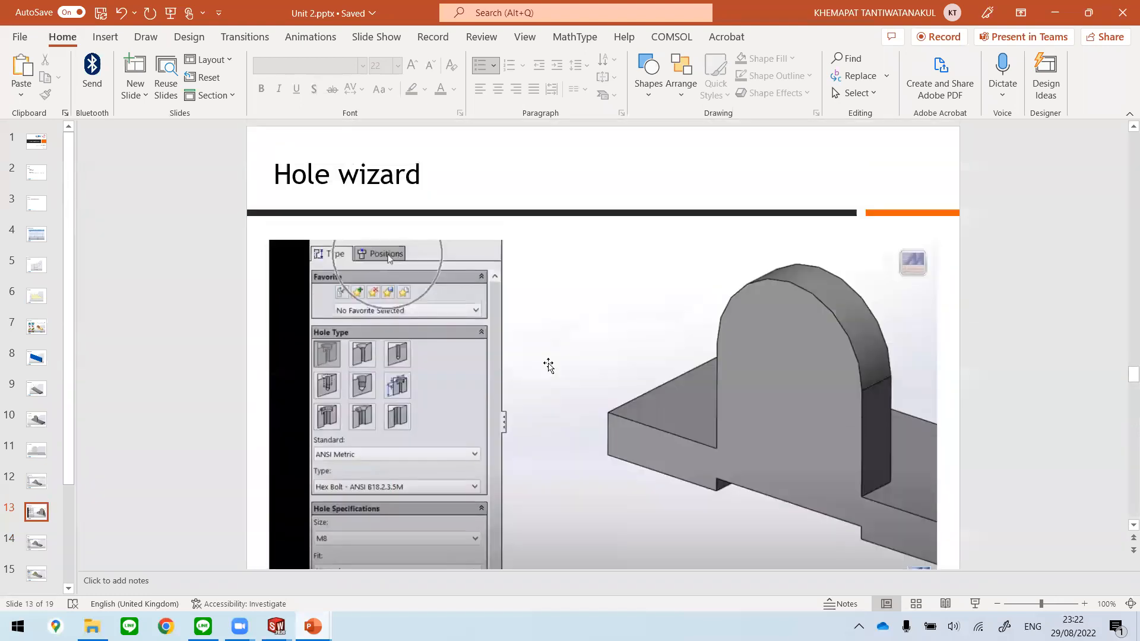
scroll(548, 365, down, 1)
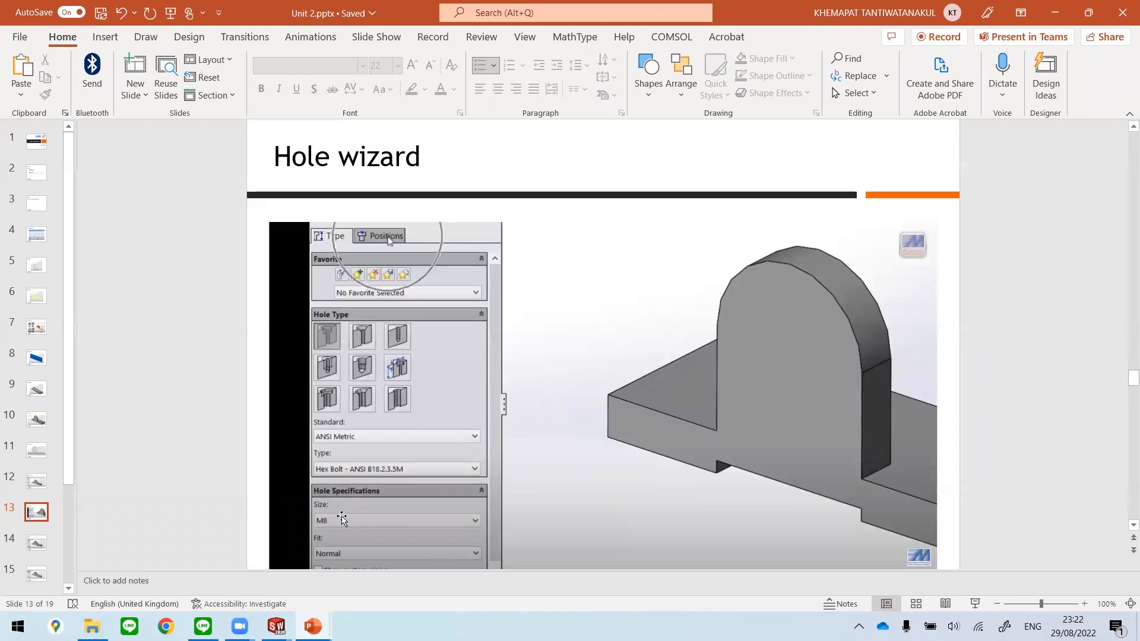
scroll(350, 502, down, 2)
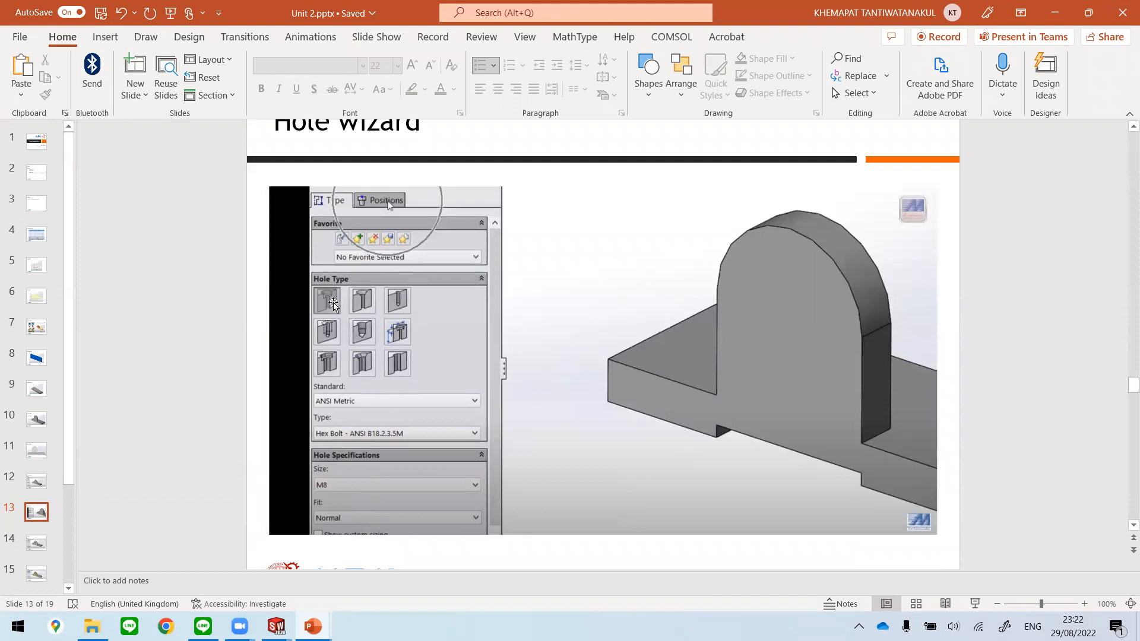
mouse_move(313, 626)
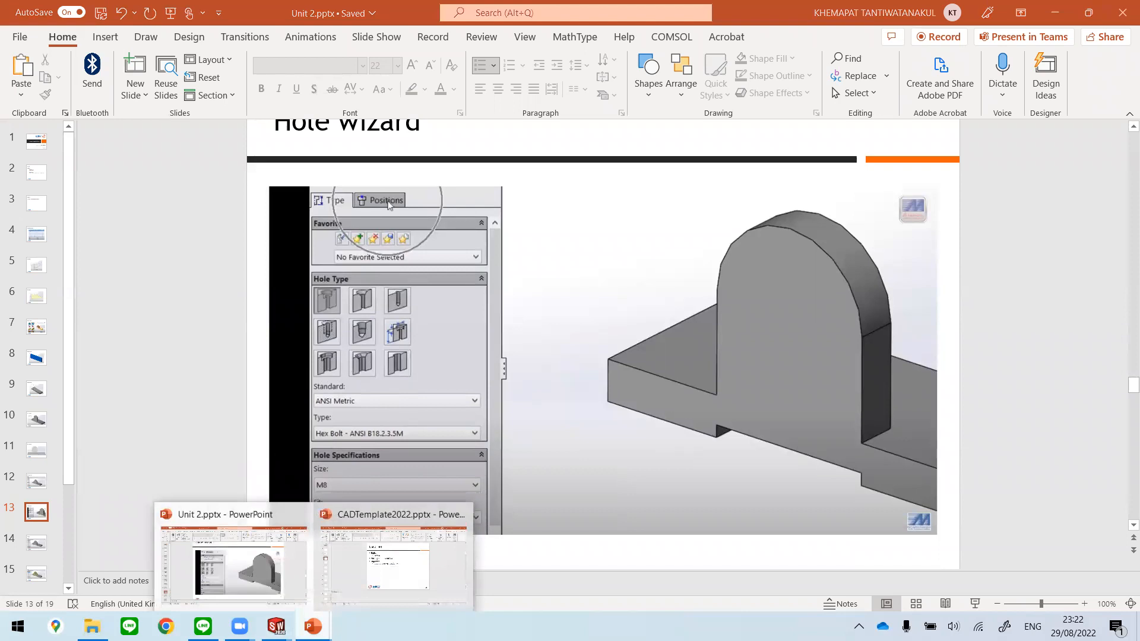
mouse_move(277, 626)
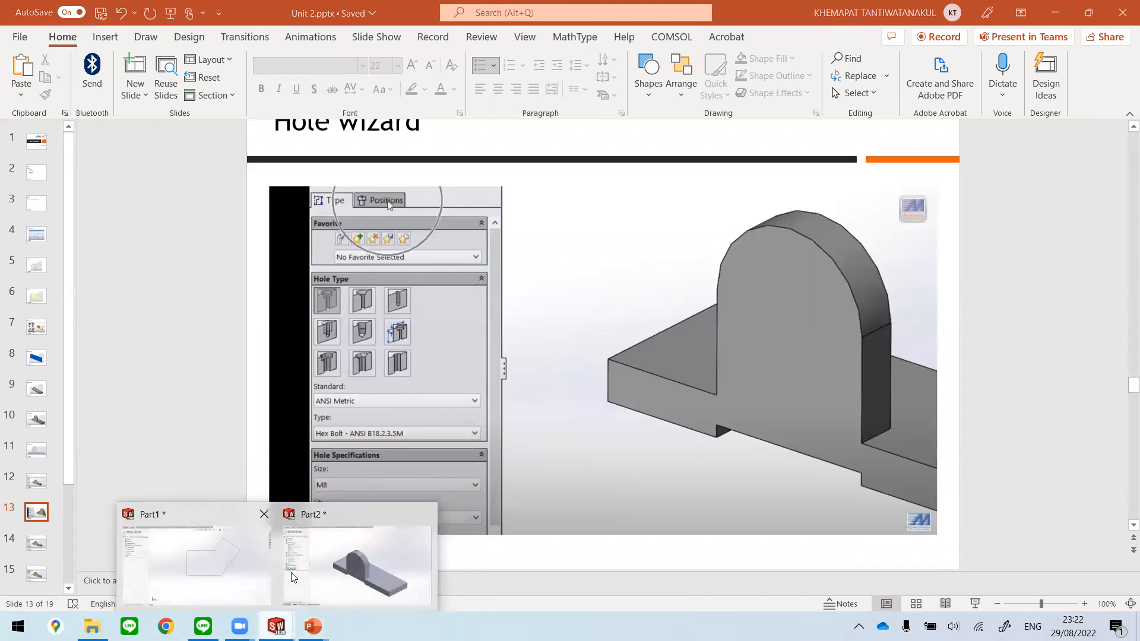
Step: Return to Part2 in SOLIDWORKS and start a Hole Wizard counterbore with standard ANSI Metric and type Hex Bolt - ANSI B18.2.3.5M
scroll(1052, 388, down, 3)
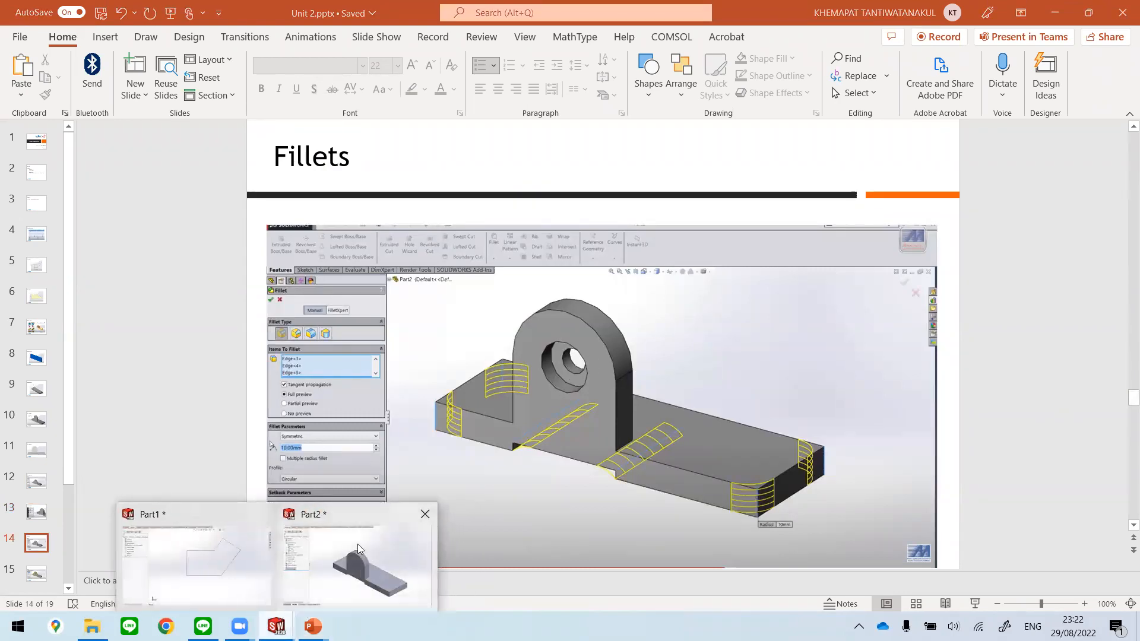
click(357, 558)
click(191, 10)
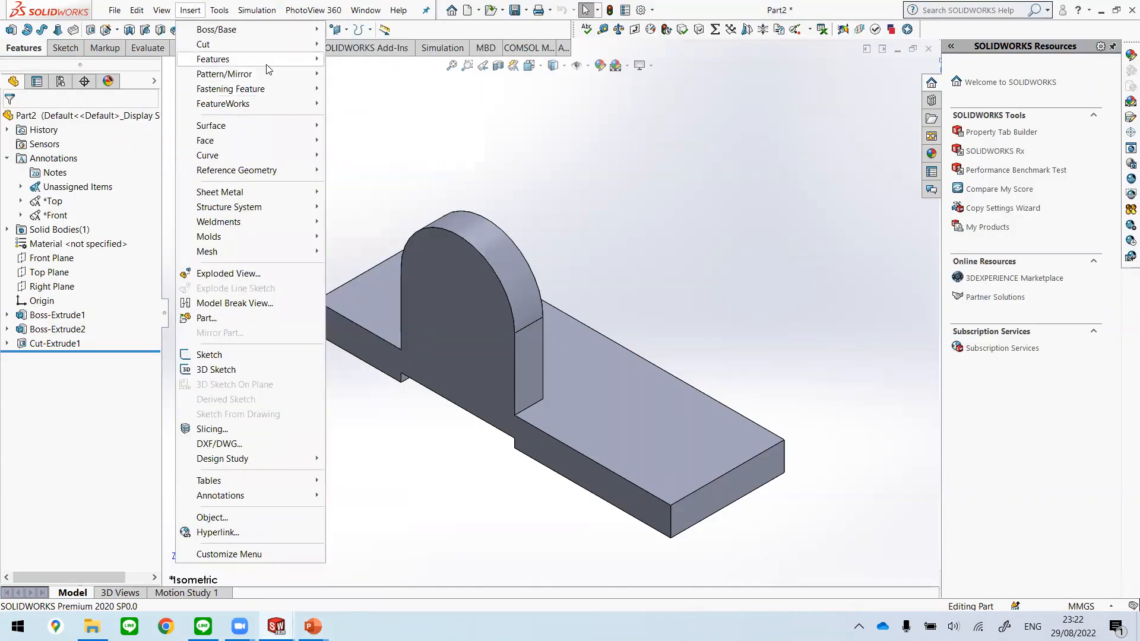
mouse_move(268, 60)
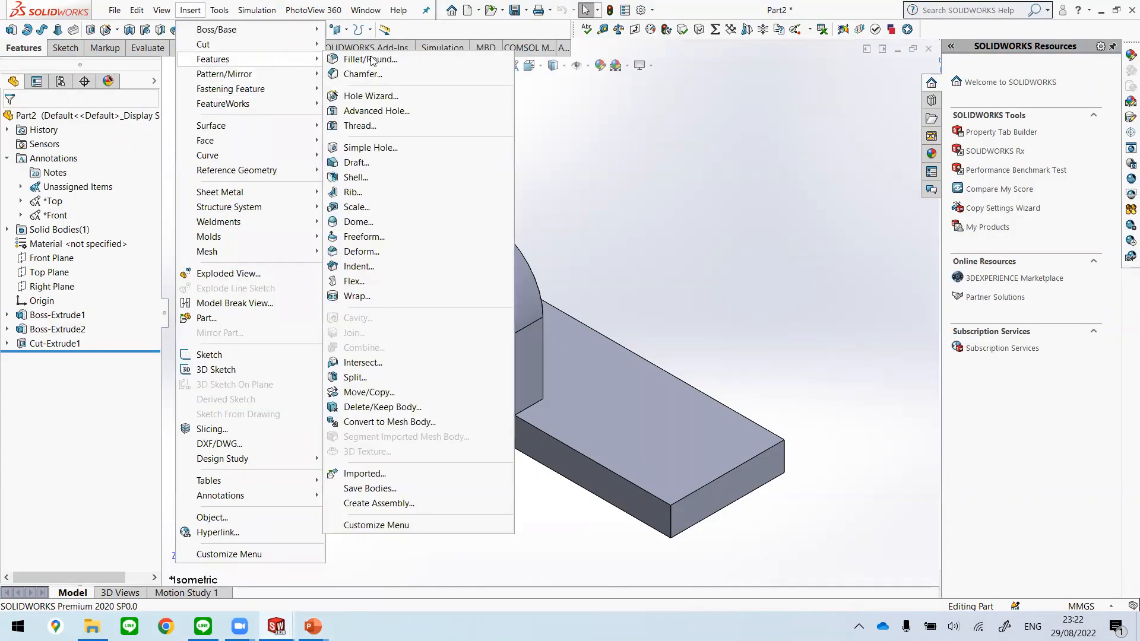
click(416, 97)
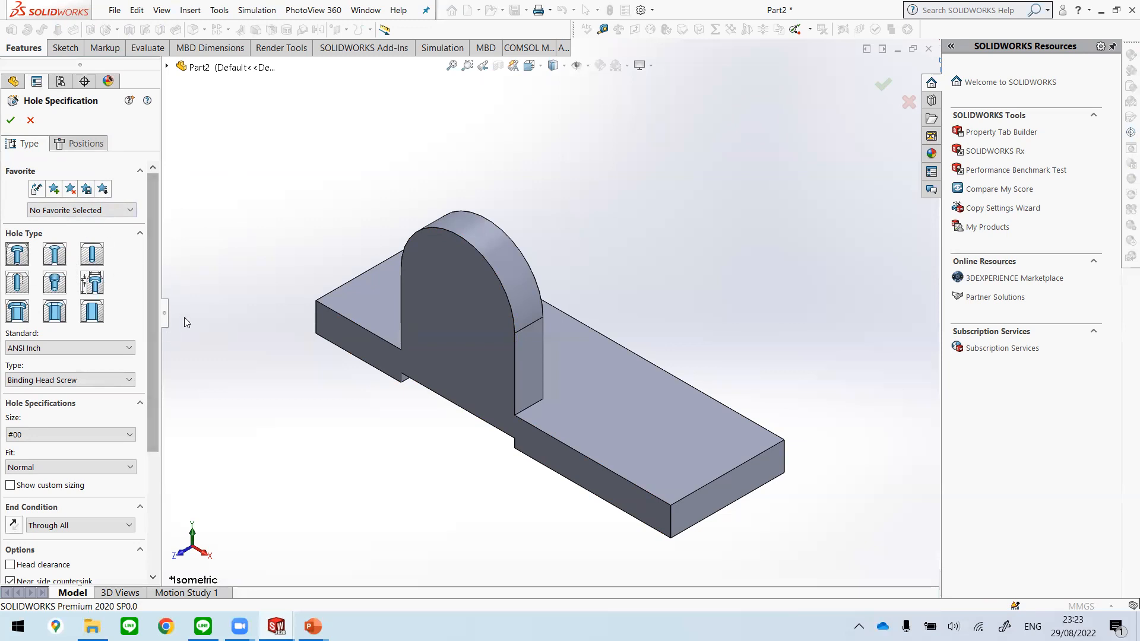
click(111, 348)
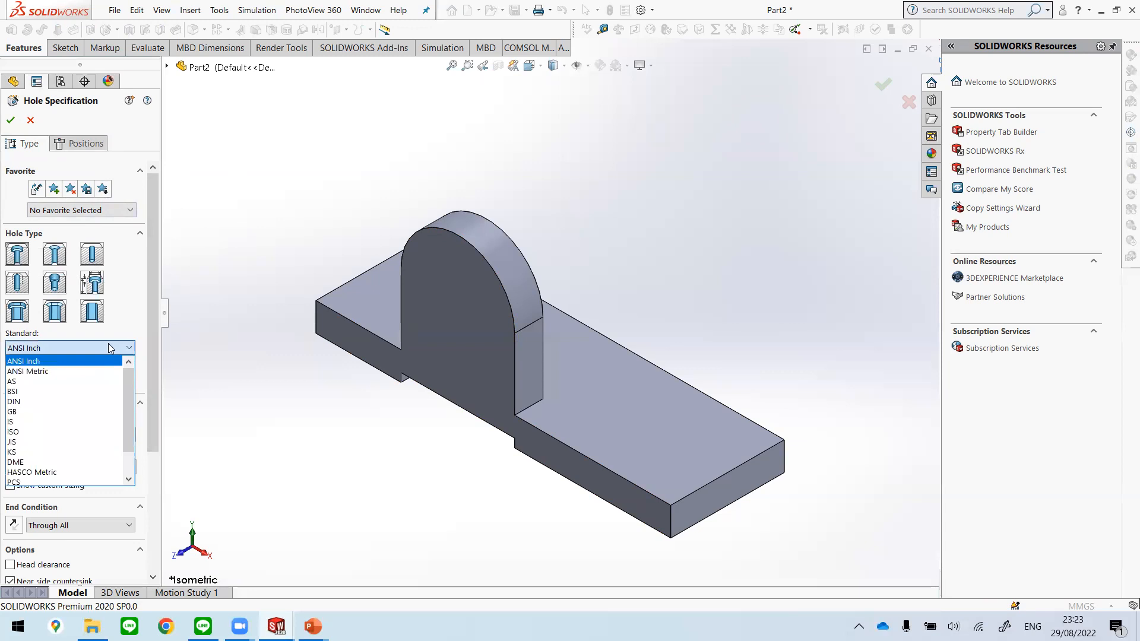
click(85, 372)
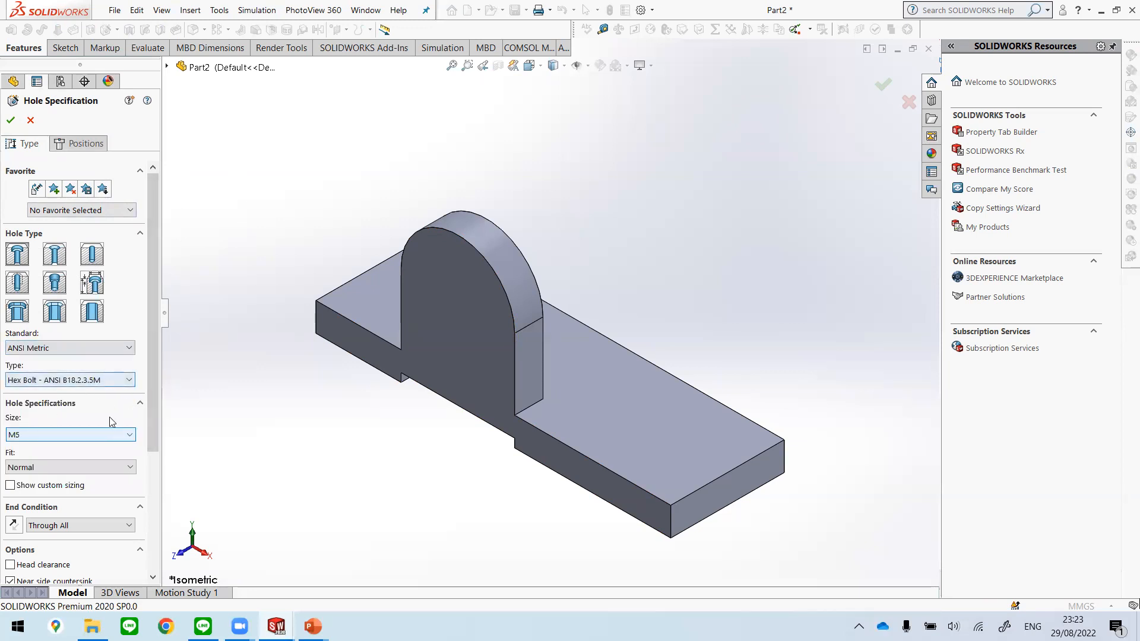
click(114, 380)
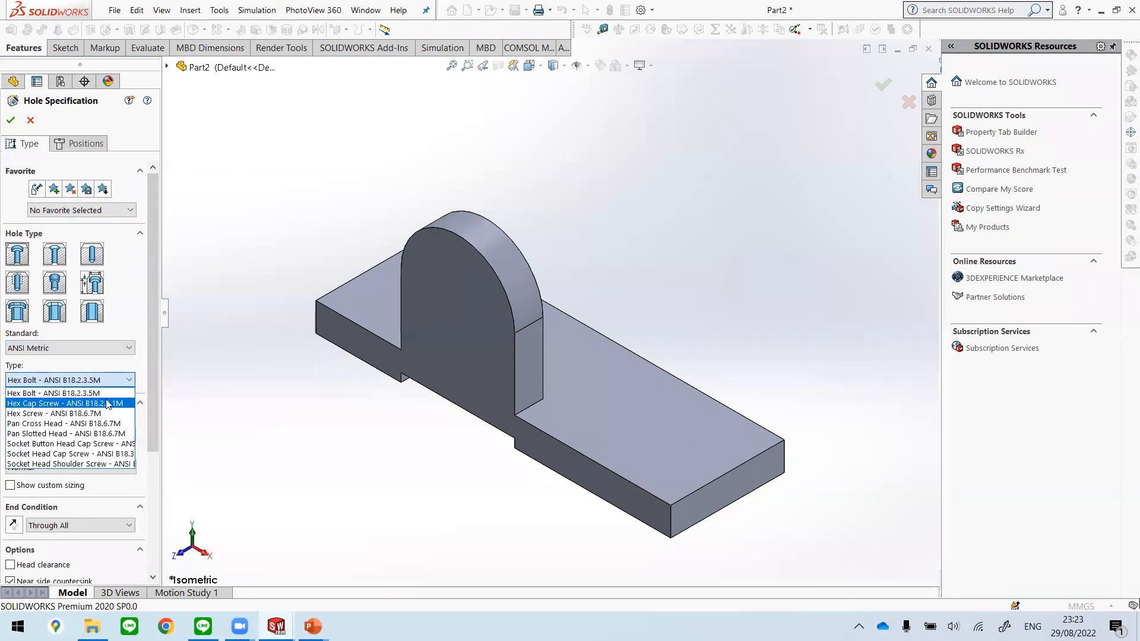
click(89, 393)
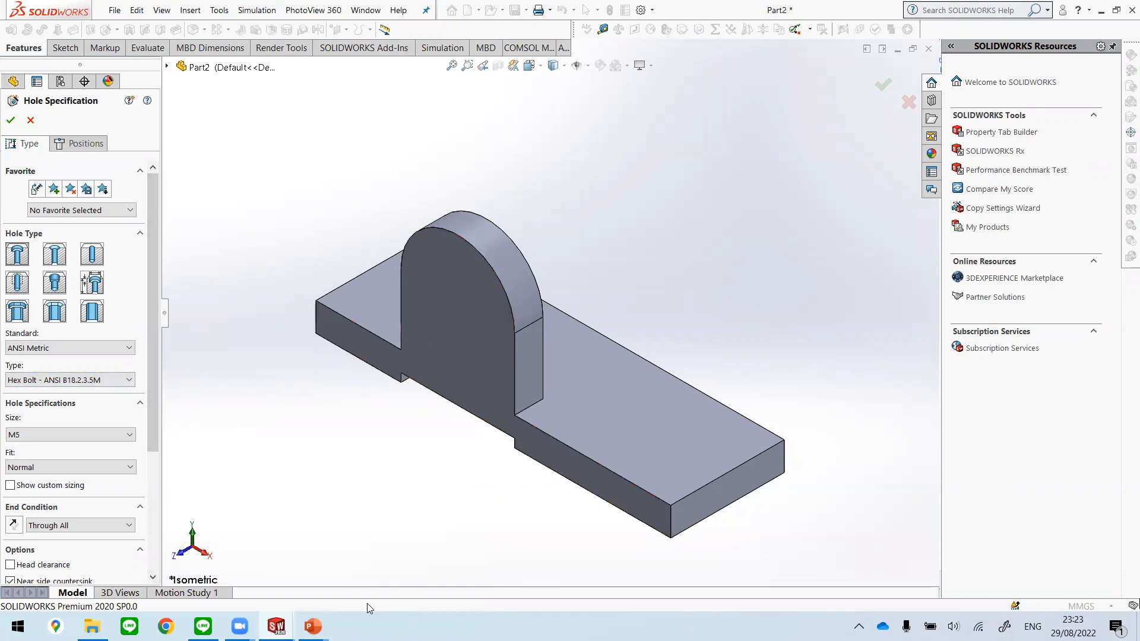
Step: Switch to the Unit 2 presentation in PowerPoint, check the Hole wizard slide's specifications, and return to Part2 in SOLIDWORKS
mouse_move(313, 627)
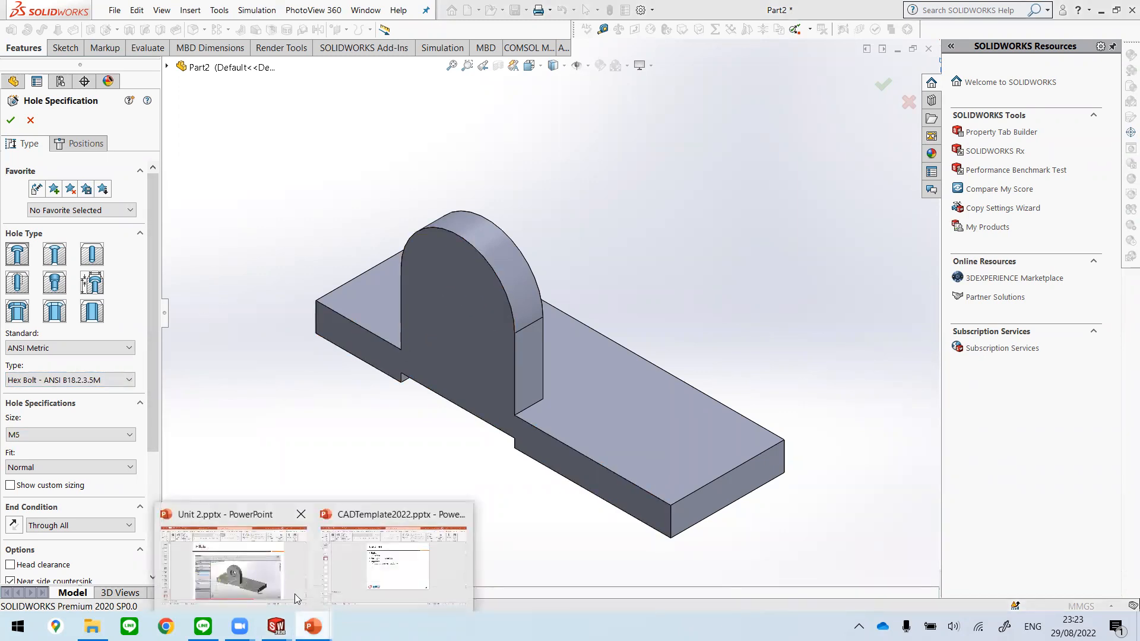
click(259, 585)
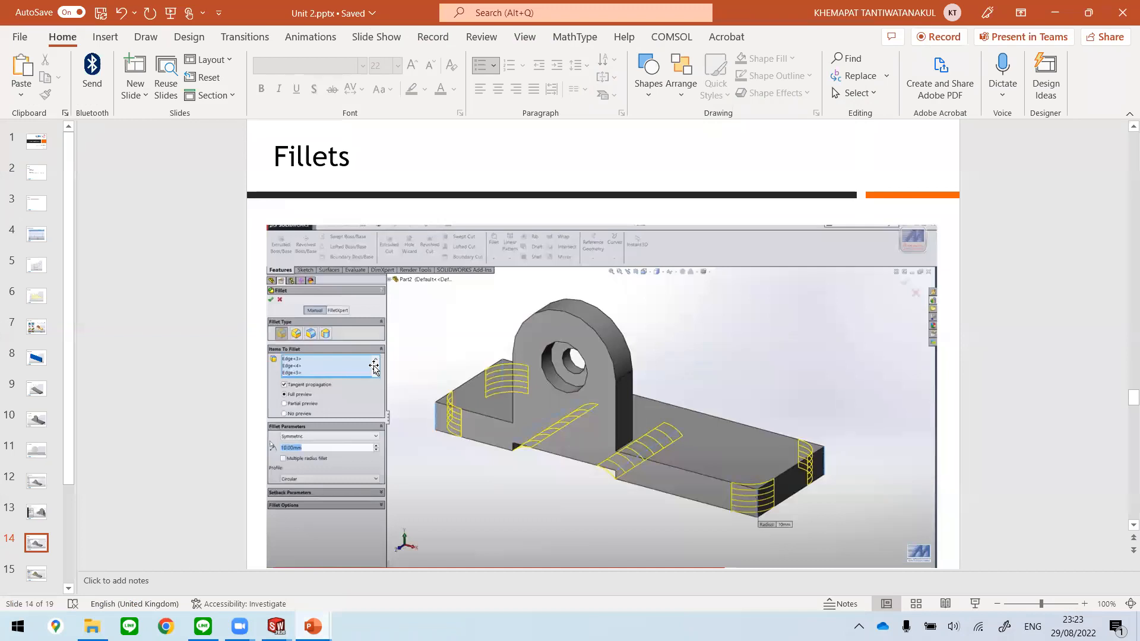
scroll(374, 368, up, 2)
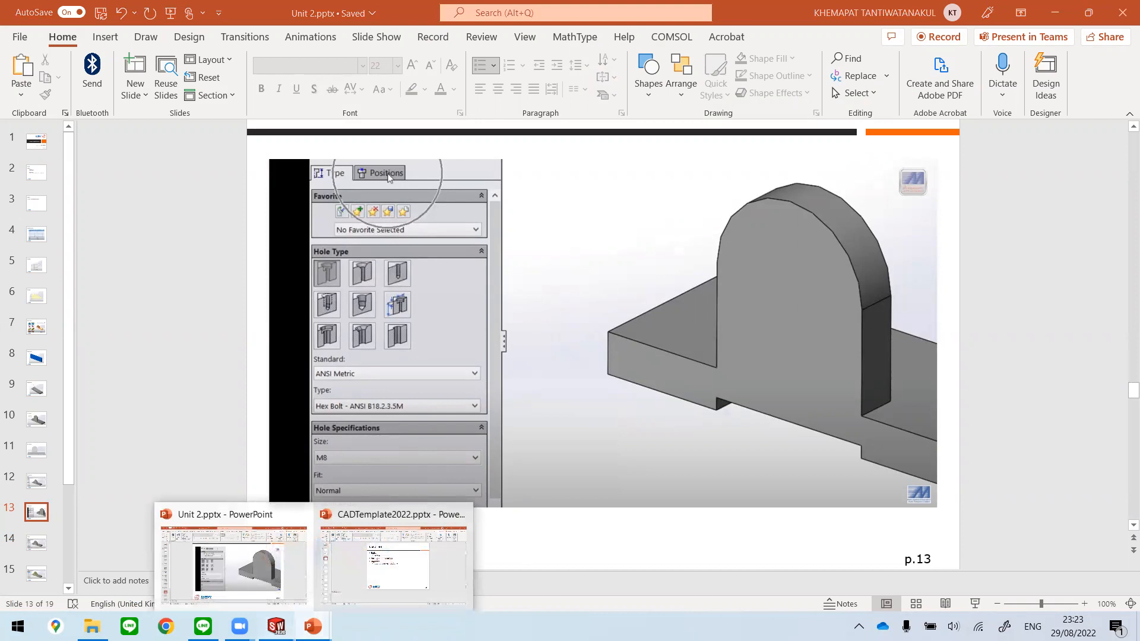
mouse_move(276, 627)
click(366, 550)
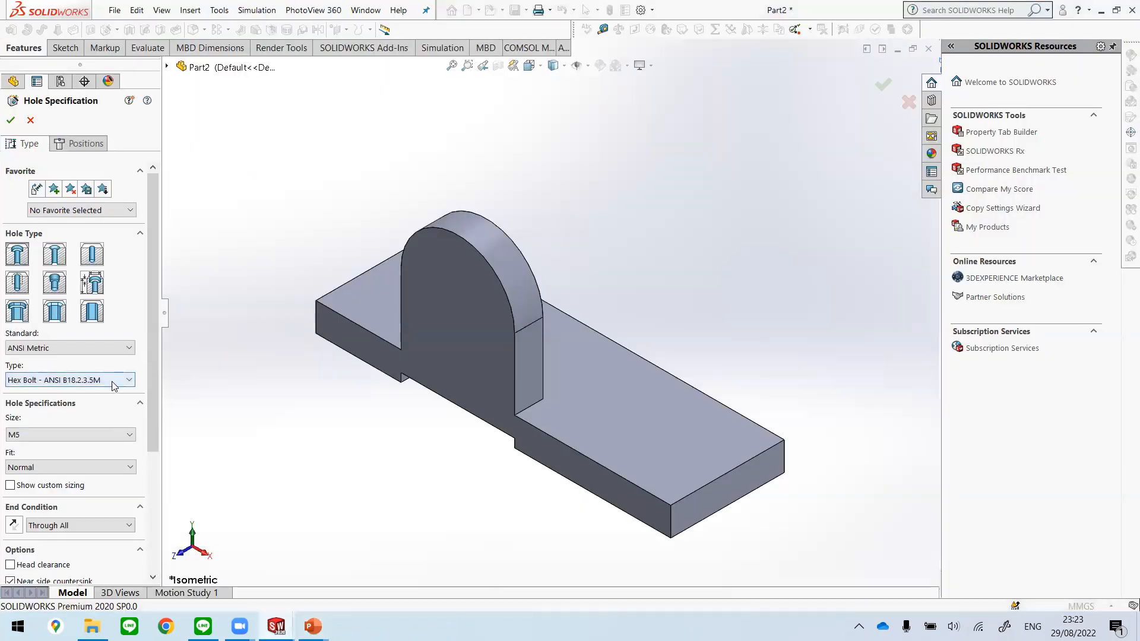
Step: Keep the Hex Bolt - ANSI B18.2.3.5M type, set the hole size to M8, and review the remaining hole options
click(111, 381)
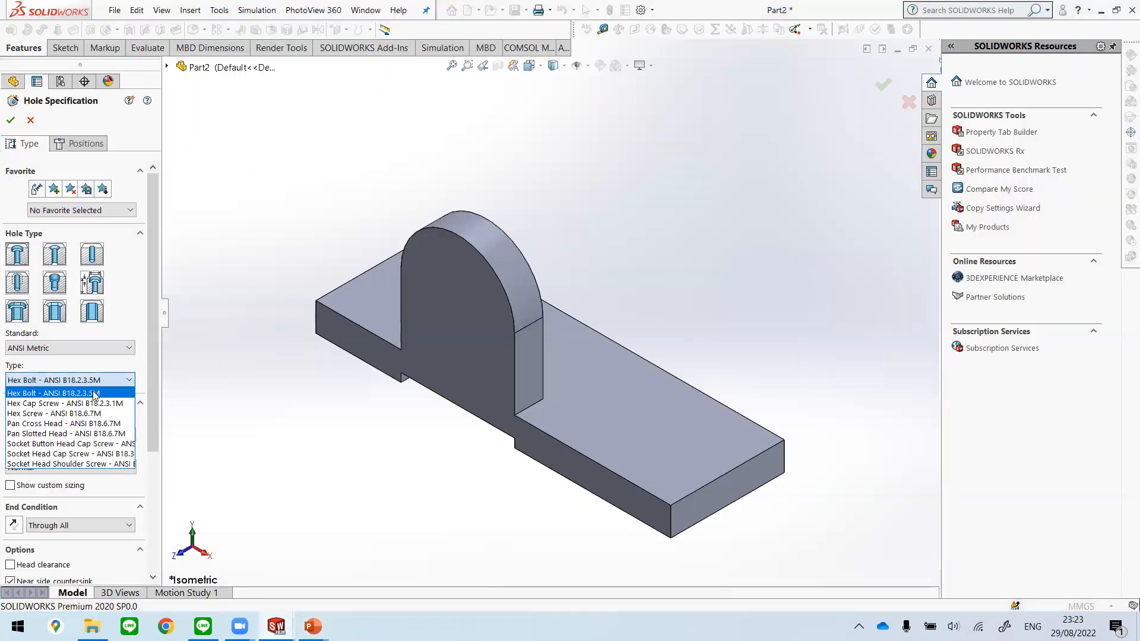
click(94, 394)
click(95, 435)
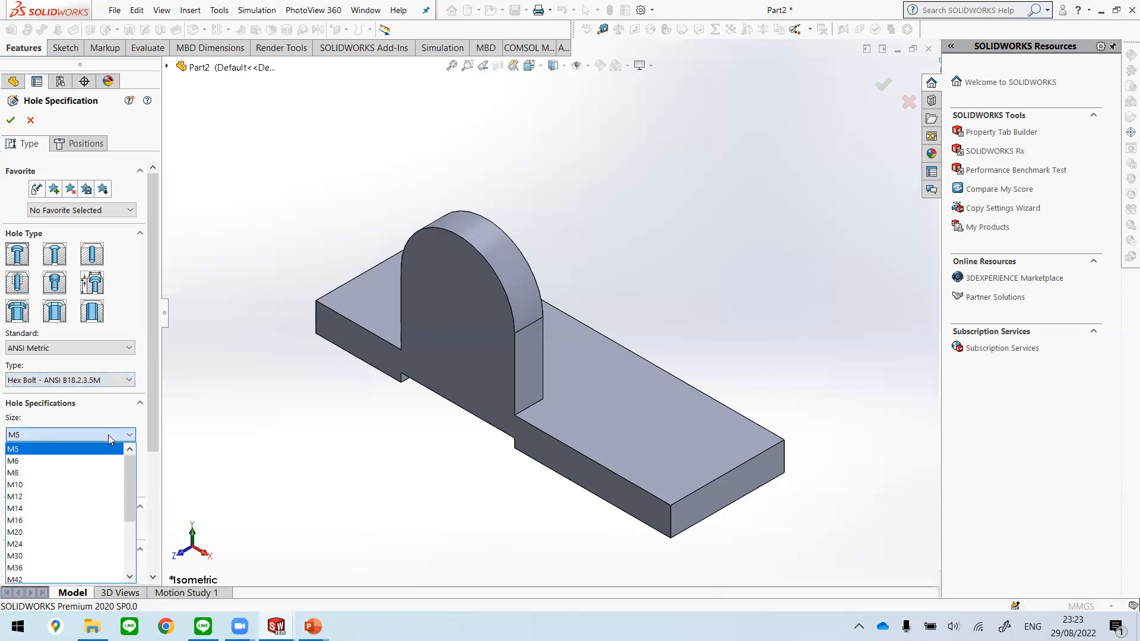
click(88, 473)
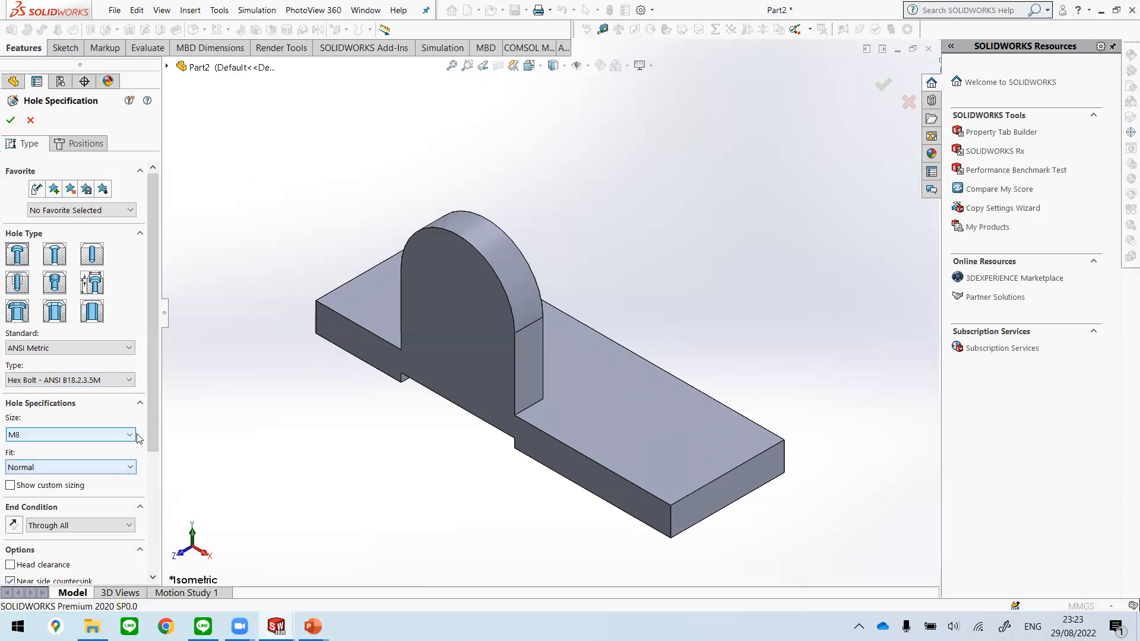
drag(155, 420, 138, 464)
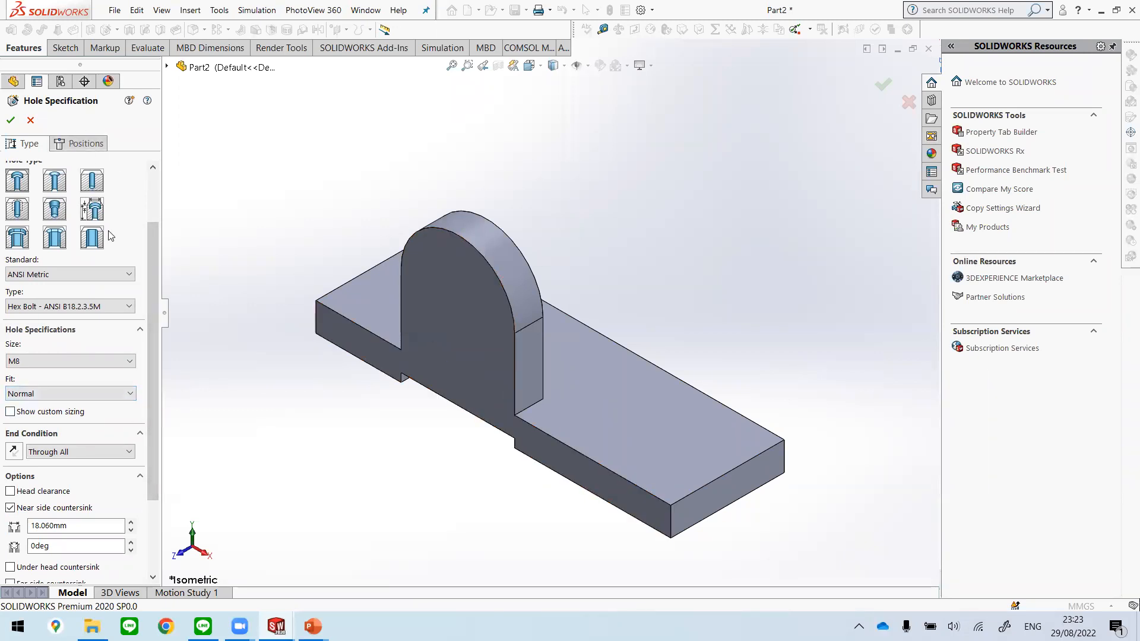
drag(149, 308, 147, 236)
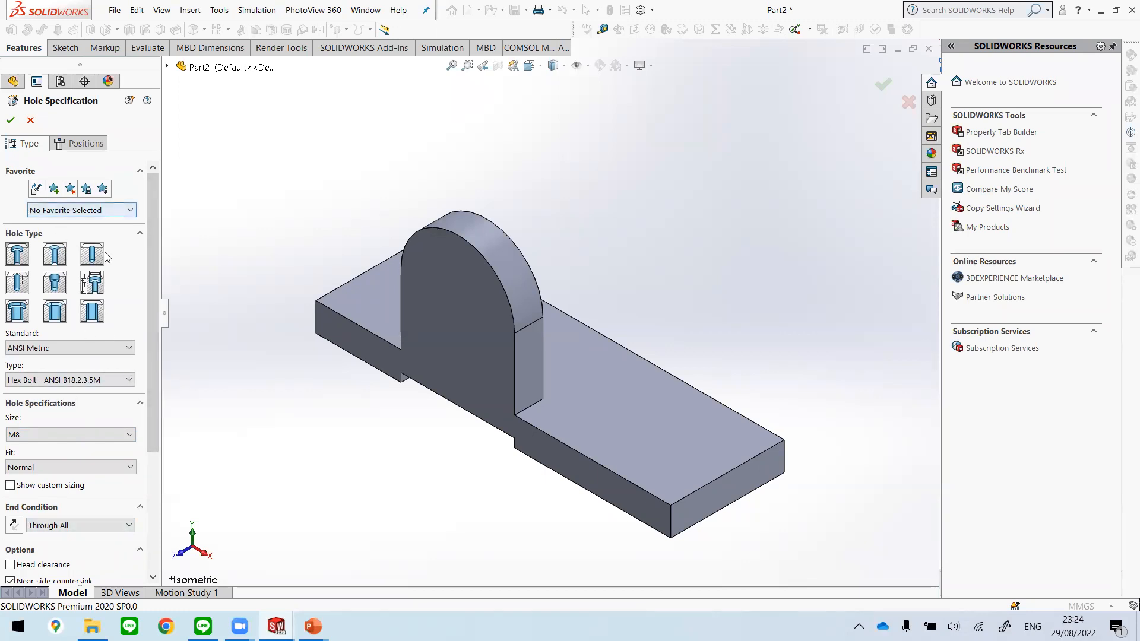
Step: Position the hole with a 3D sketch at the arc centre of the boss's front face and create the M8 counterbore
click(82, 146)
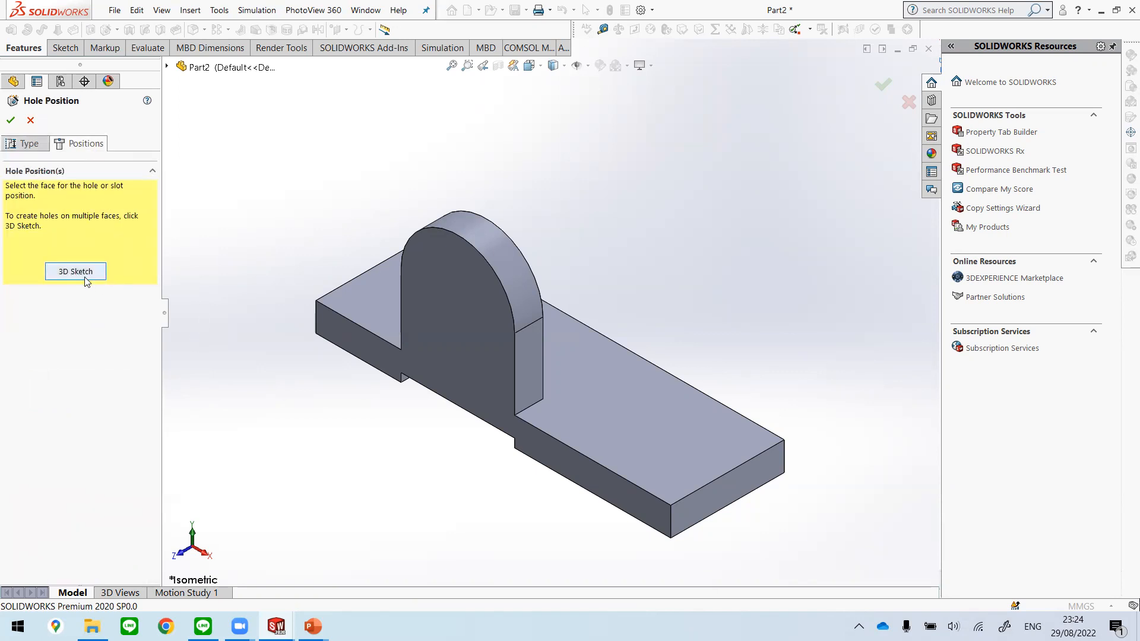
click(76, 271)
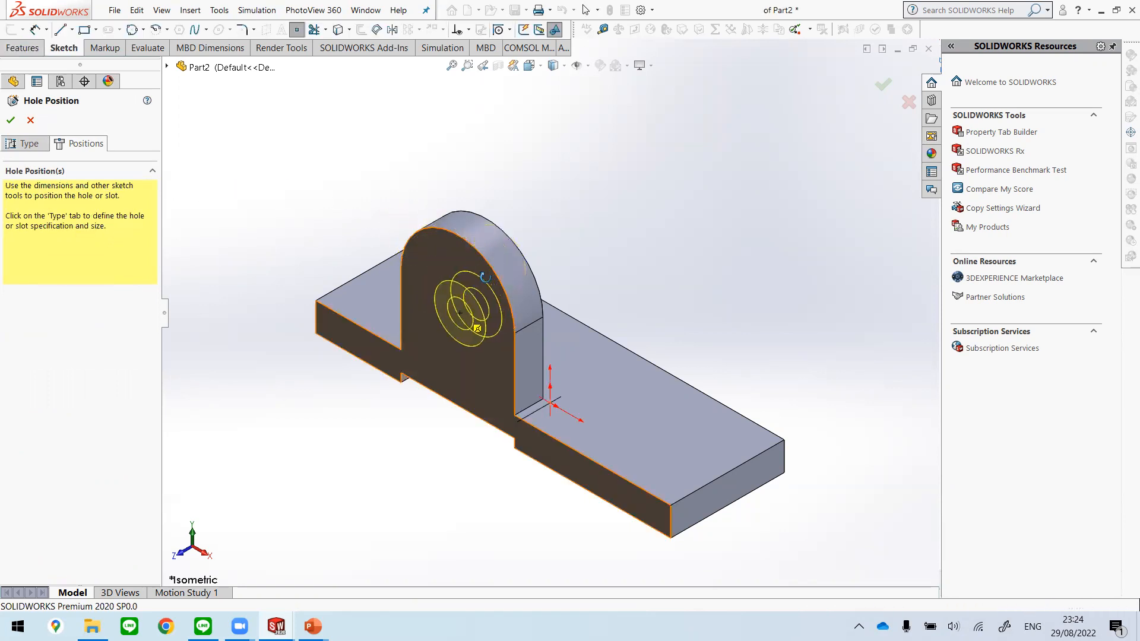
middle_drag(462, 313, 497, 247)
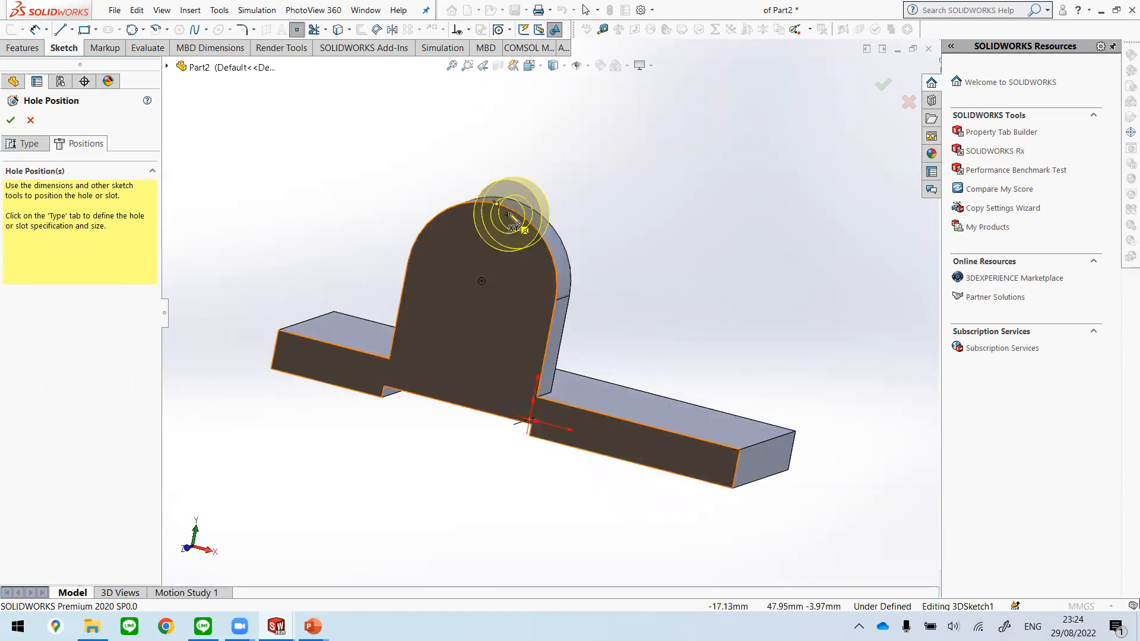
click(530, 234)
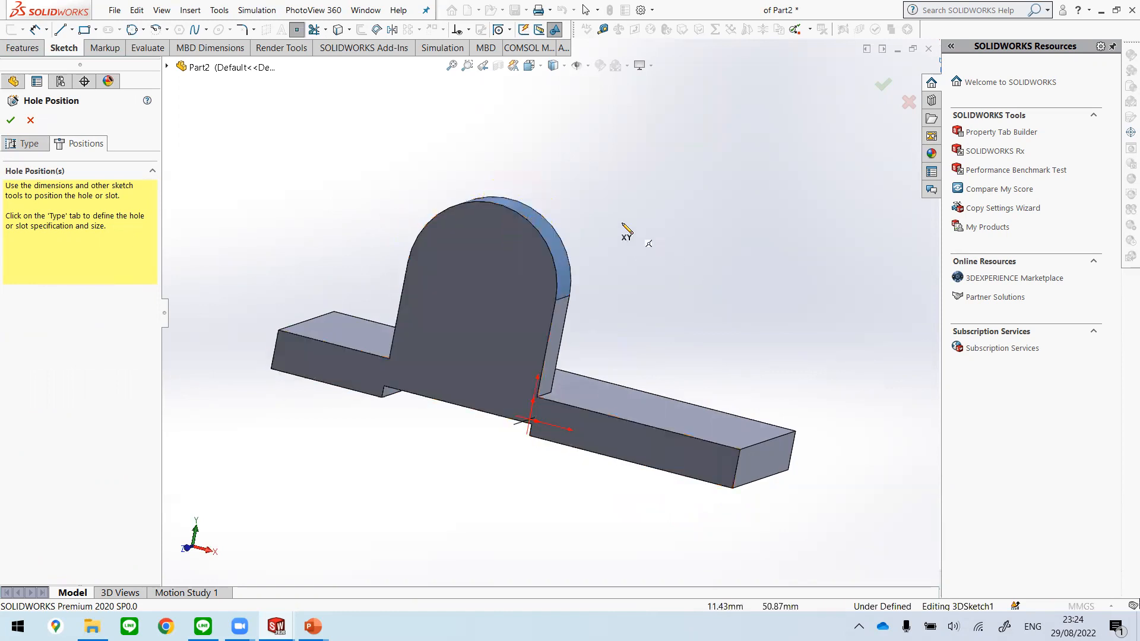
mouse_move(495, 206)
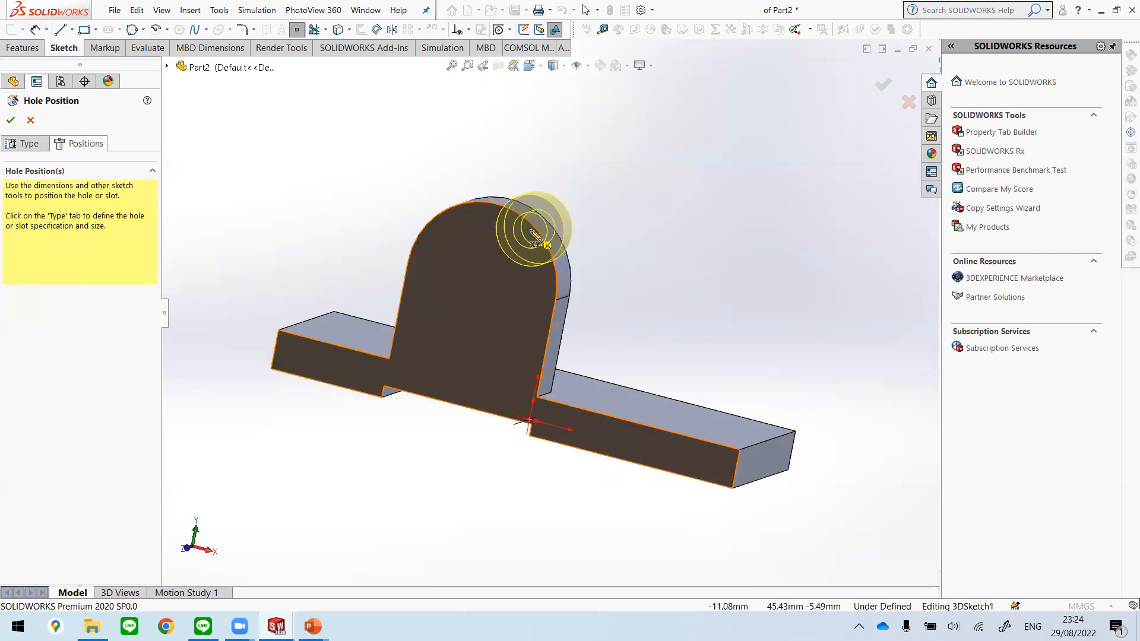
mouse_move(533, 227)
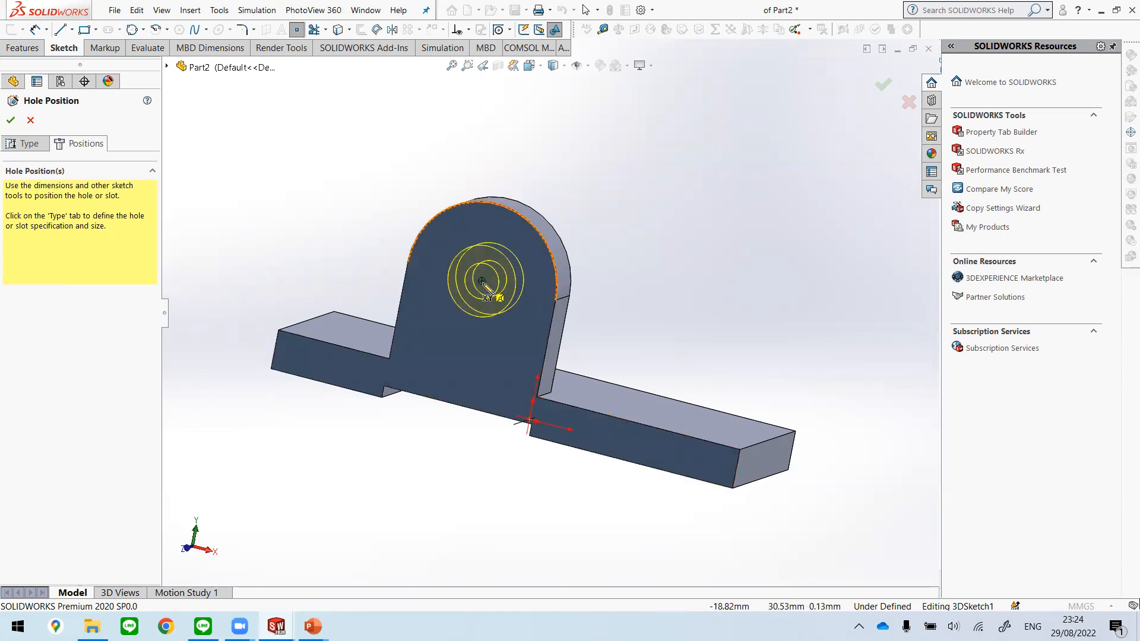
click(482, 281)
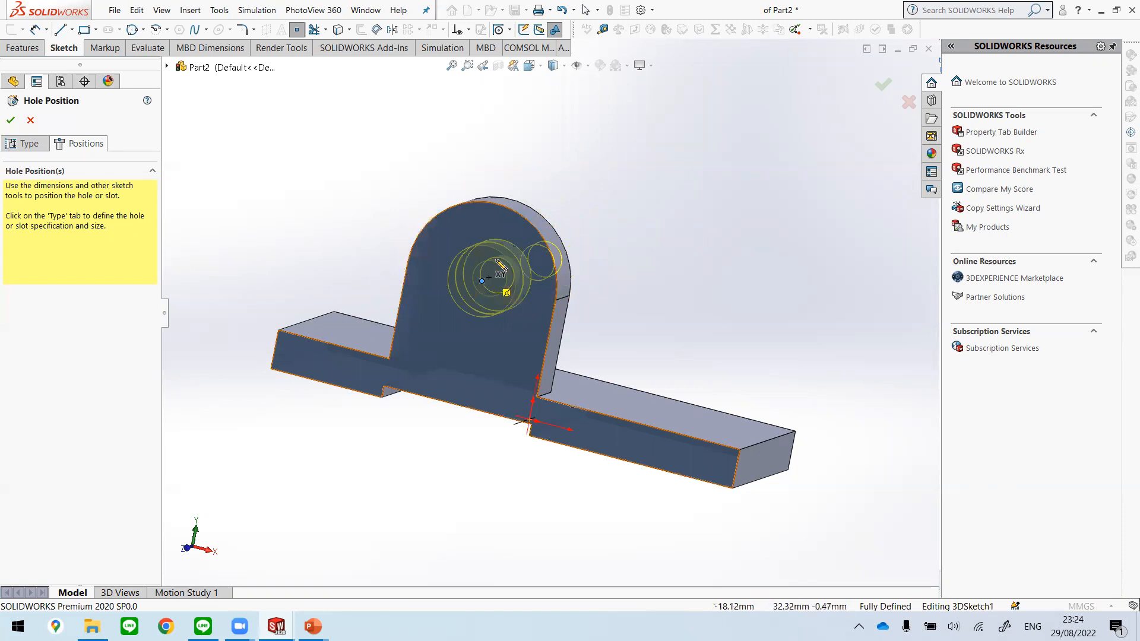
click(491, 277)
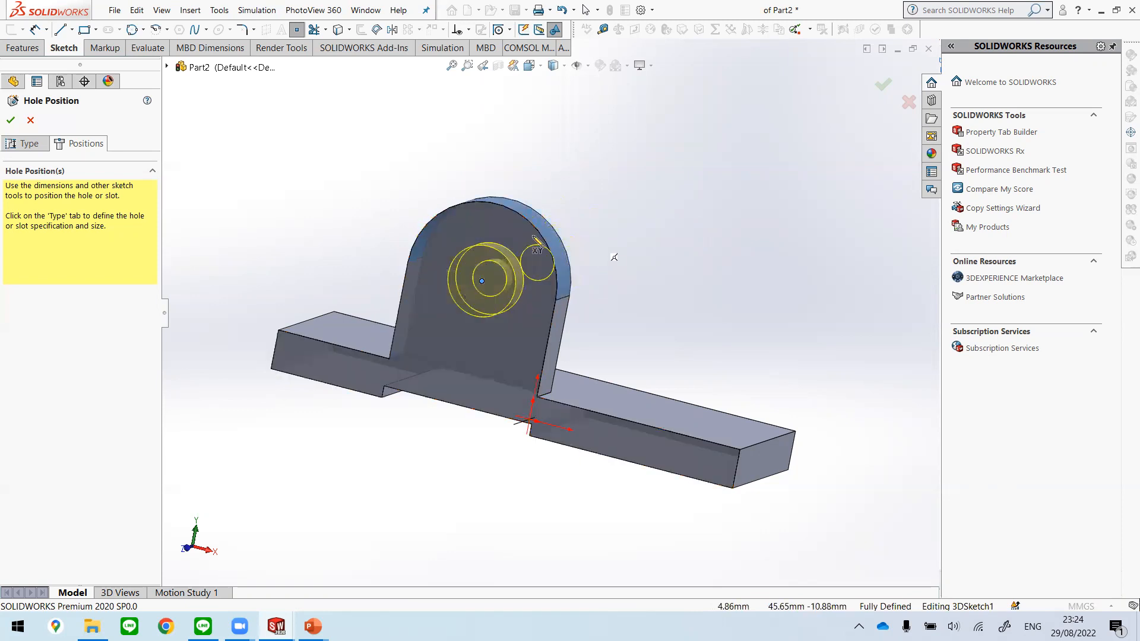
middle_drag(662, 237, 593, 238)
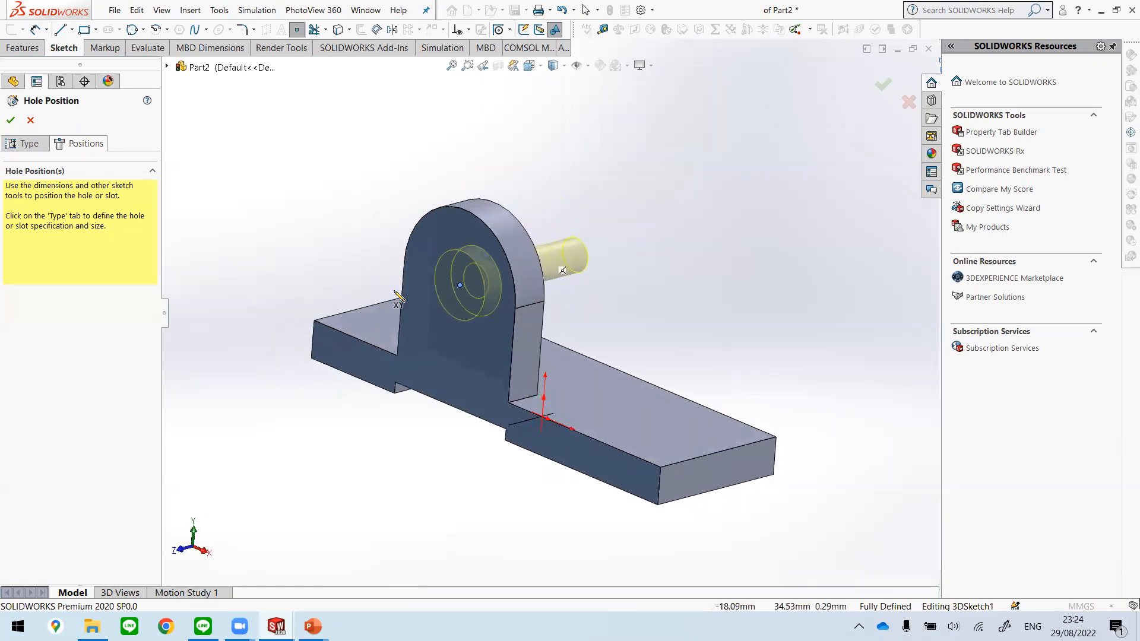
click(477, 262)
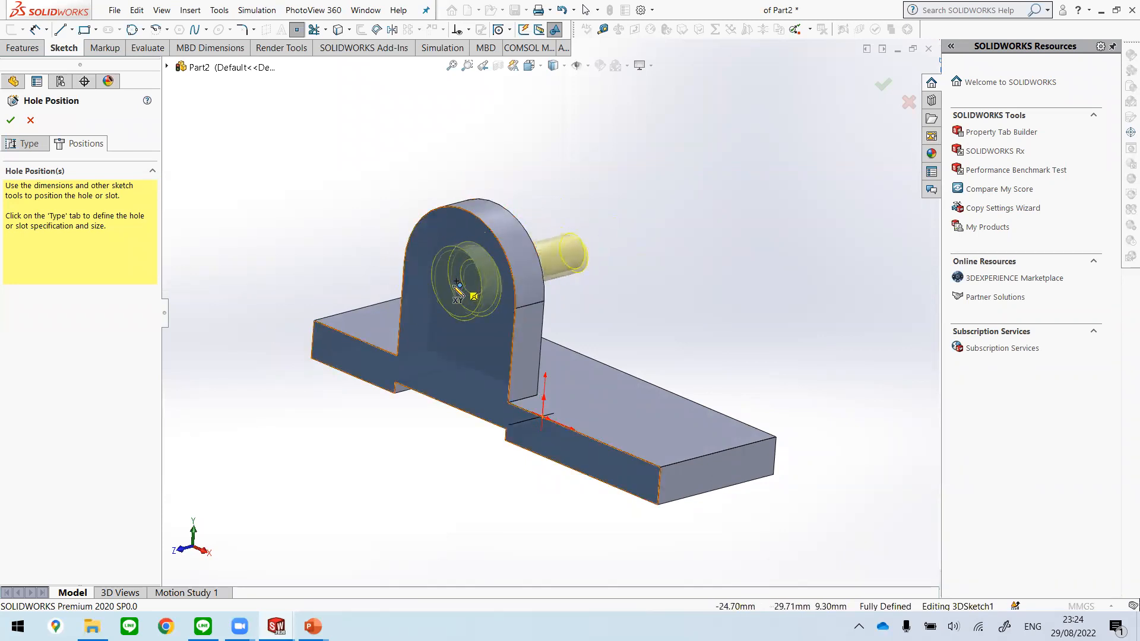
click(883, 83)
middle_drag(590, 269, 557, 328)
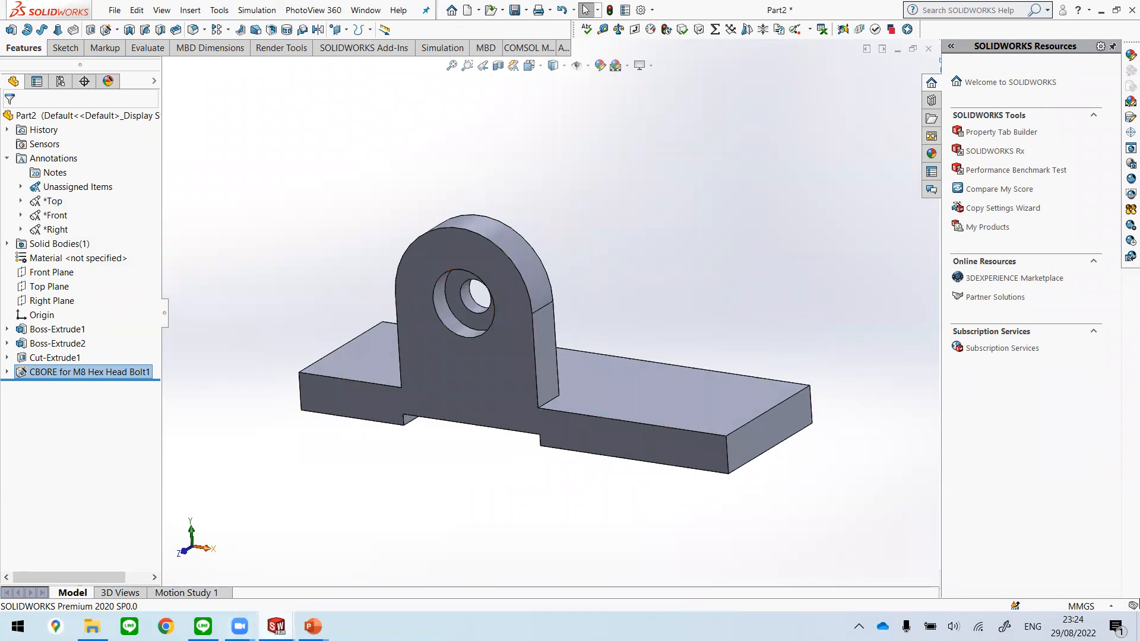
mouse_move(276, 627)
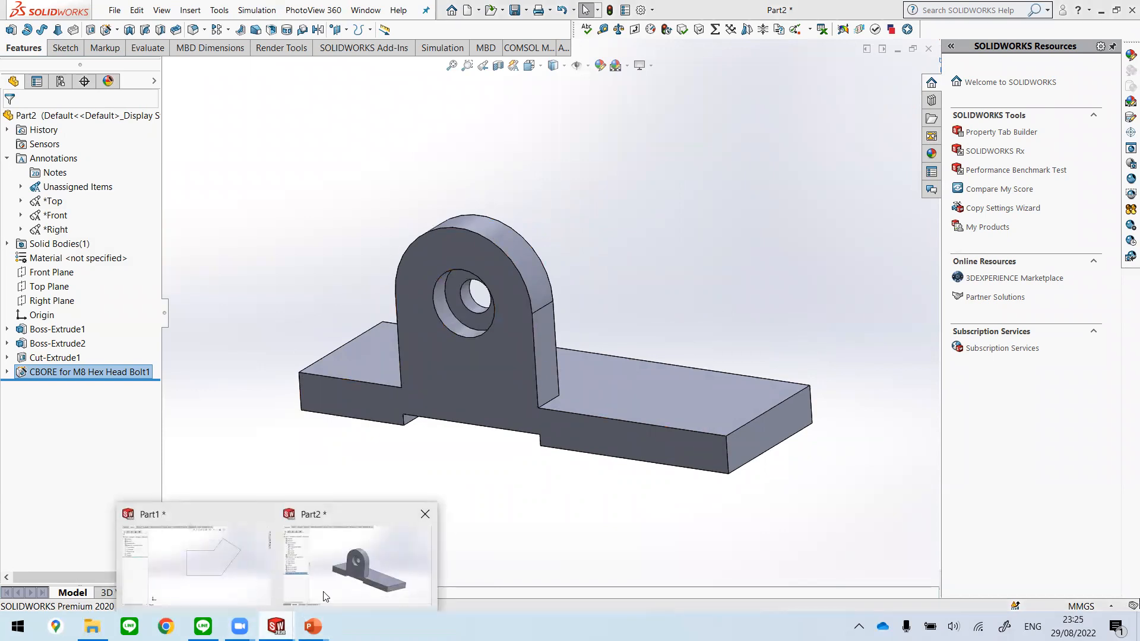
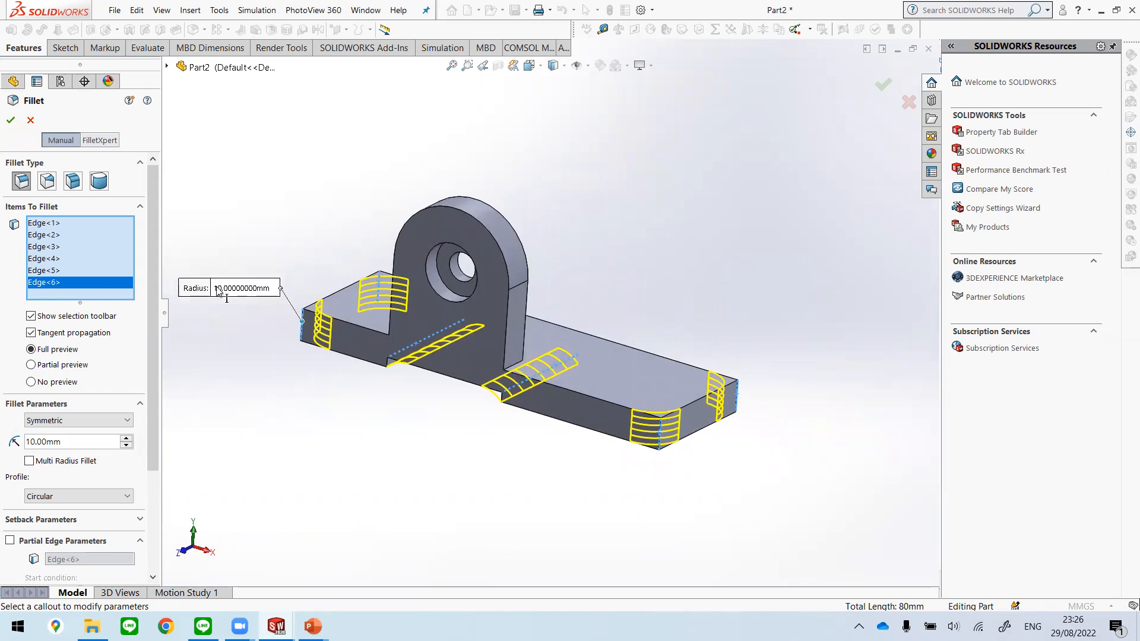
Step: Create the symmetric 10 mm fillet on the plate's four vertical corner edges and the two edges of the bottom cut
scroll(482, 406, up, 5)
scroll(470, 365, down, 5)
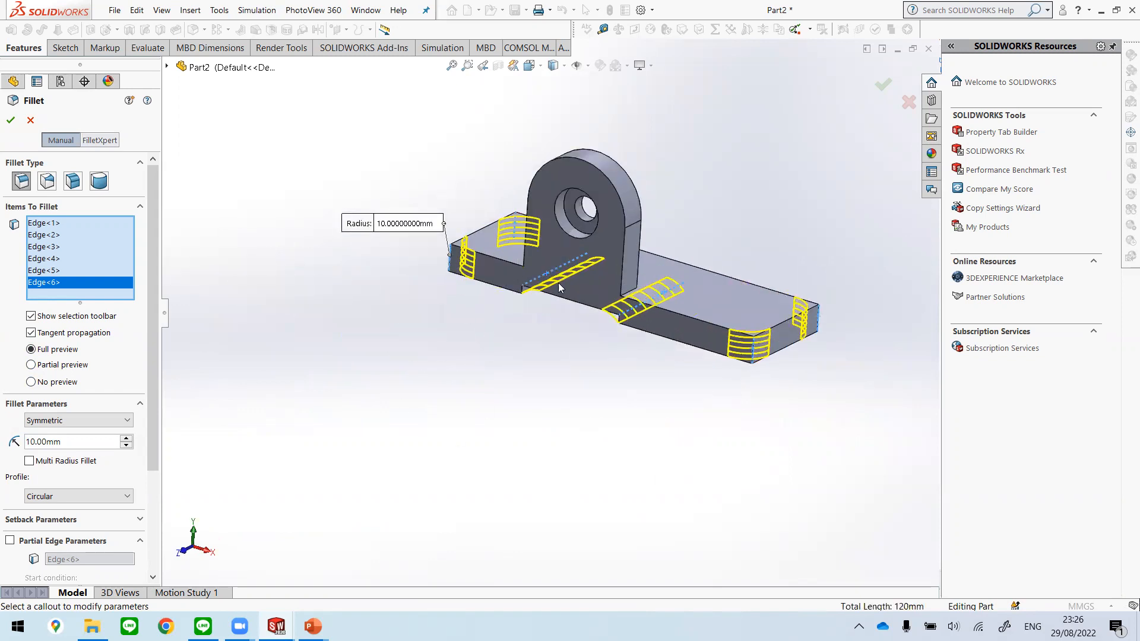
middle_drag(668, 184, 688, 196)
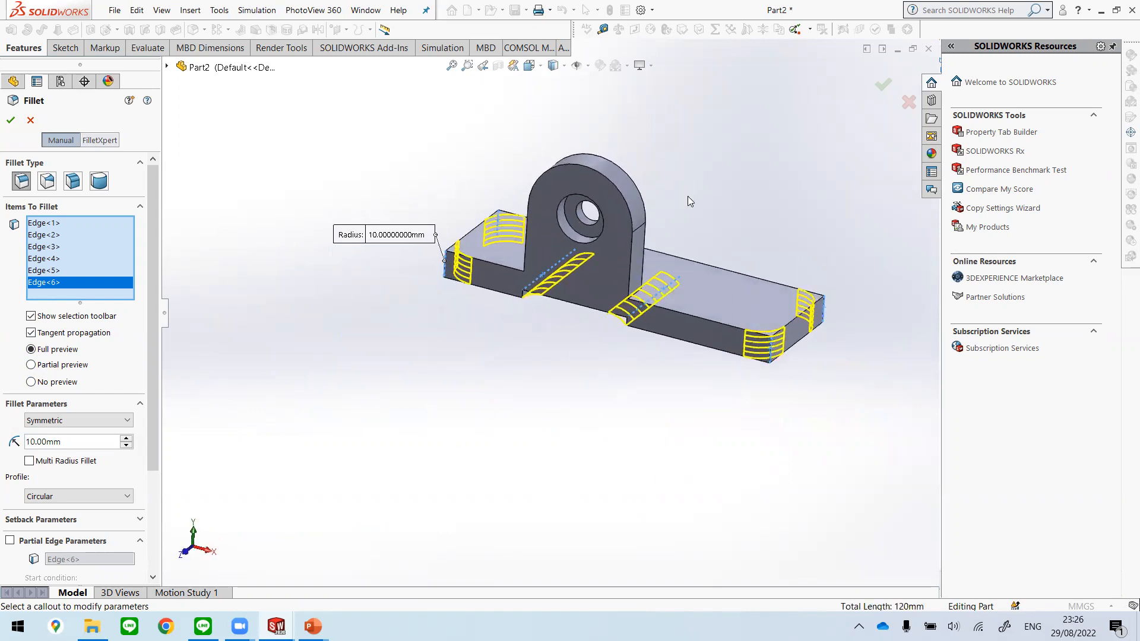
drag(394, 240, 356, 292)
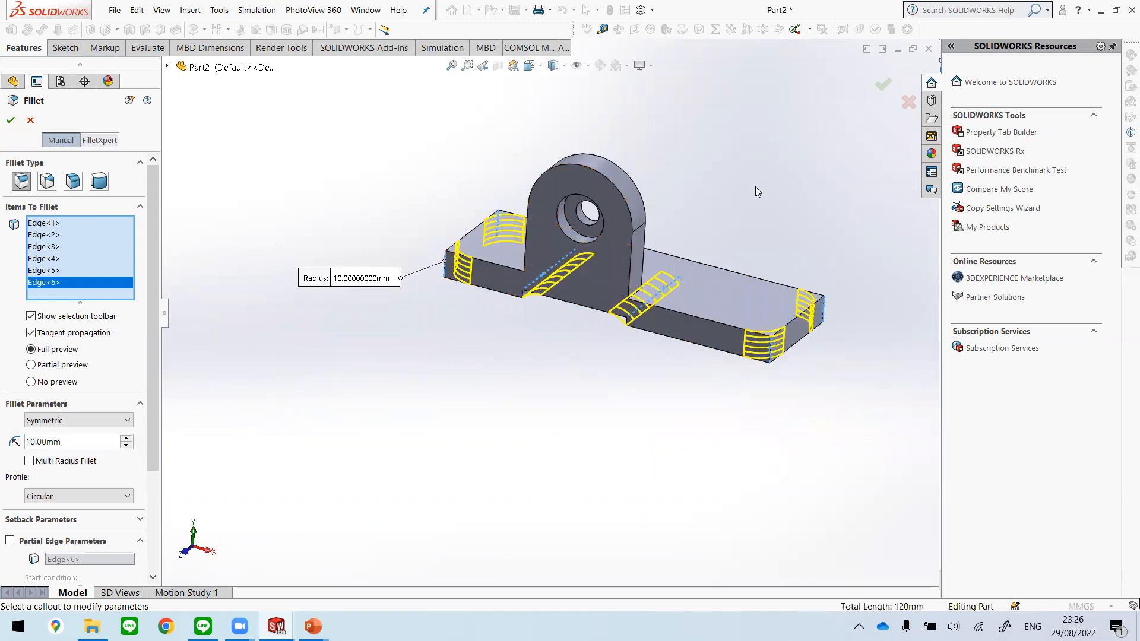
scroll(756, 186, down, 2)
middle_drag(615, 406, 649, 496)
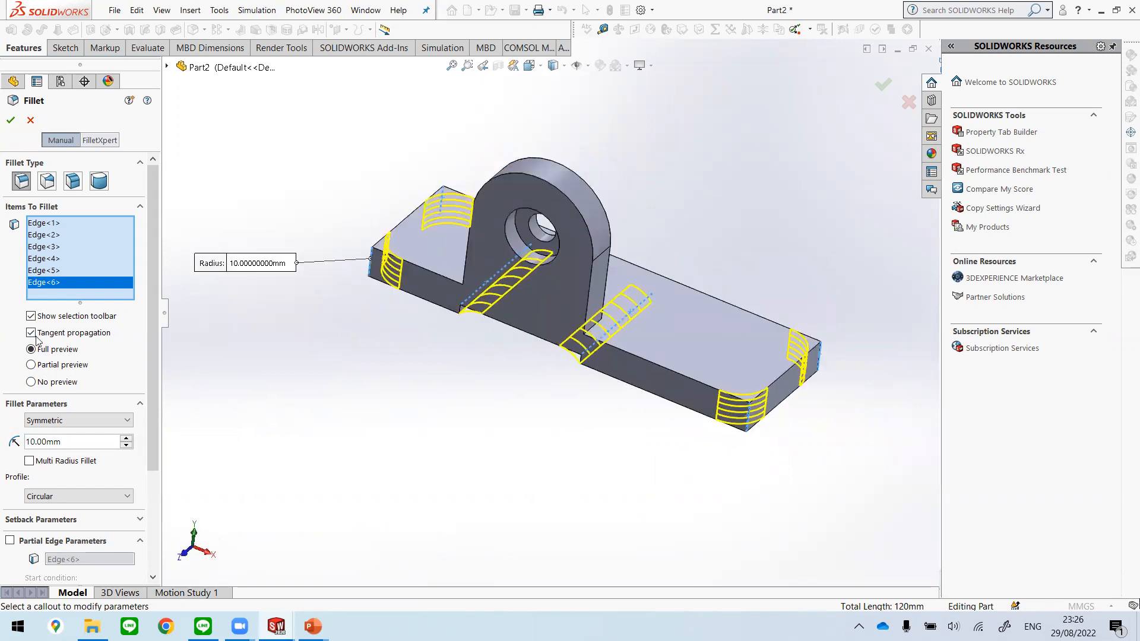
click(11, 121)
middle_drag(607, 462, 595, 425)
Step: Switch to the Unit 2 presentation in PowerPoint, compare the two fillet slides for radius and edges, and return to Part2 in SOLIDWORKS
mouse_move(276, 627)
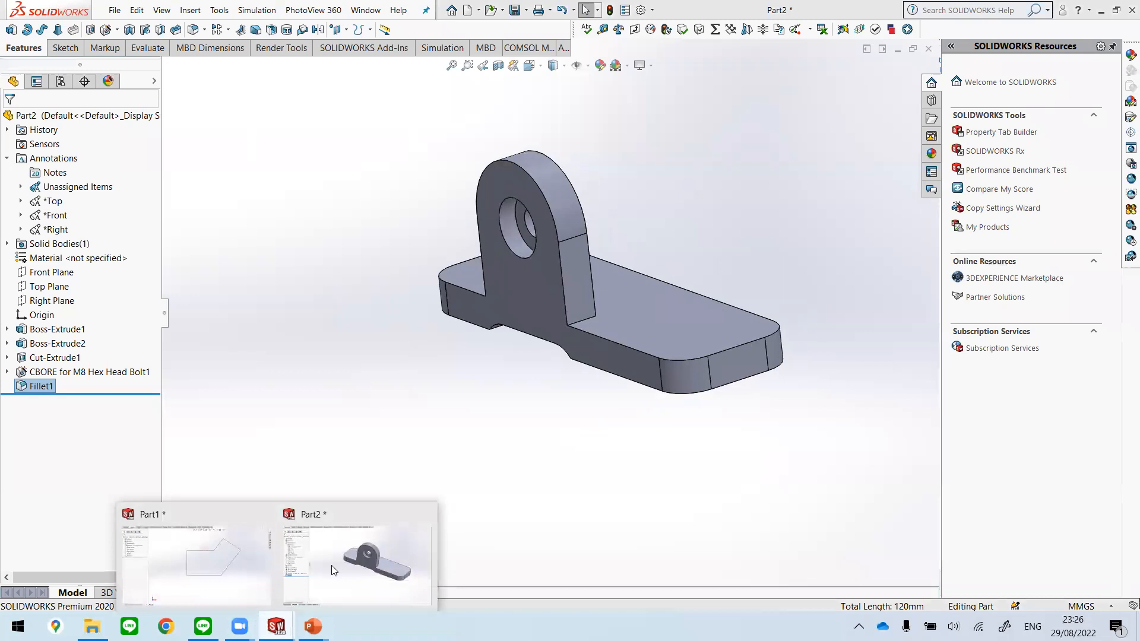
mouse_move(313, 626)
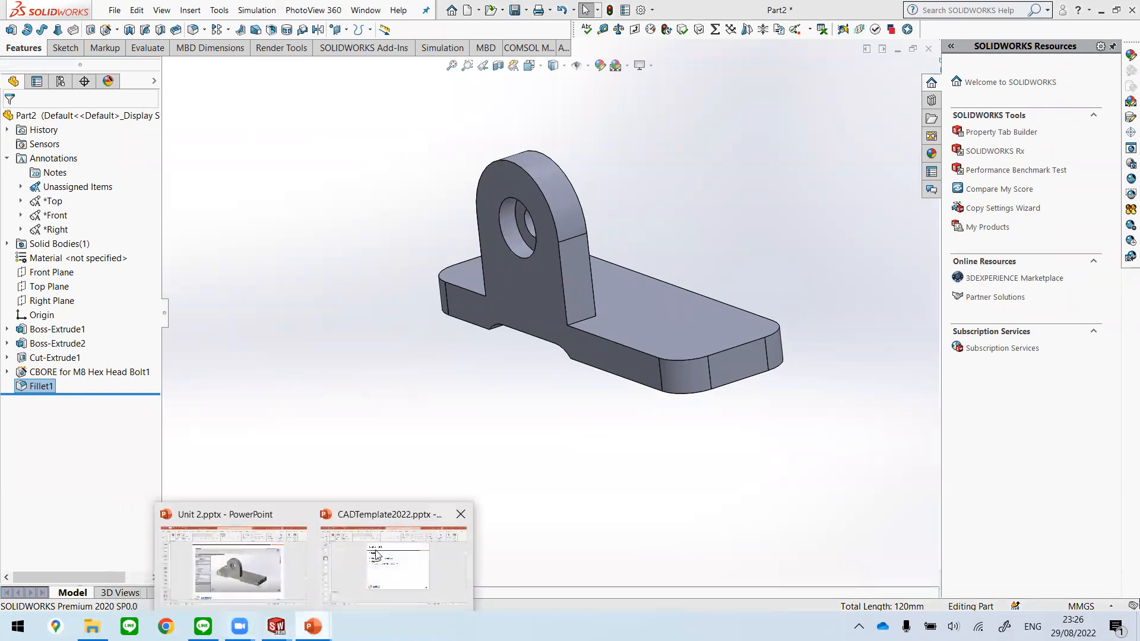
click(272, 582)
scroll(740, 407, down, 5)
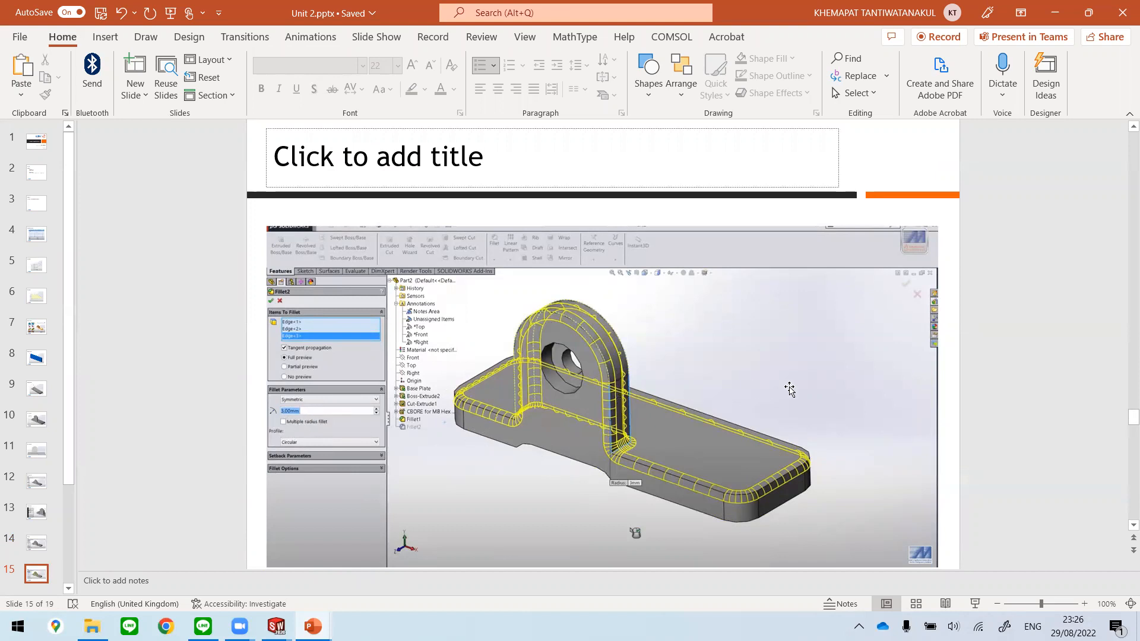
scroll(833, 399, up, 3)
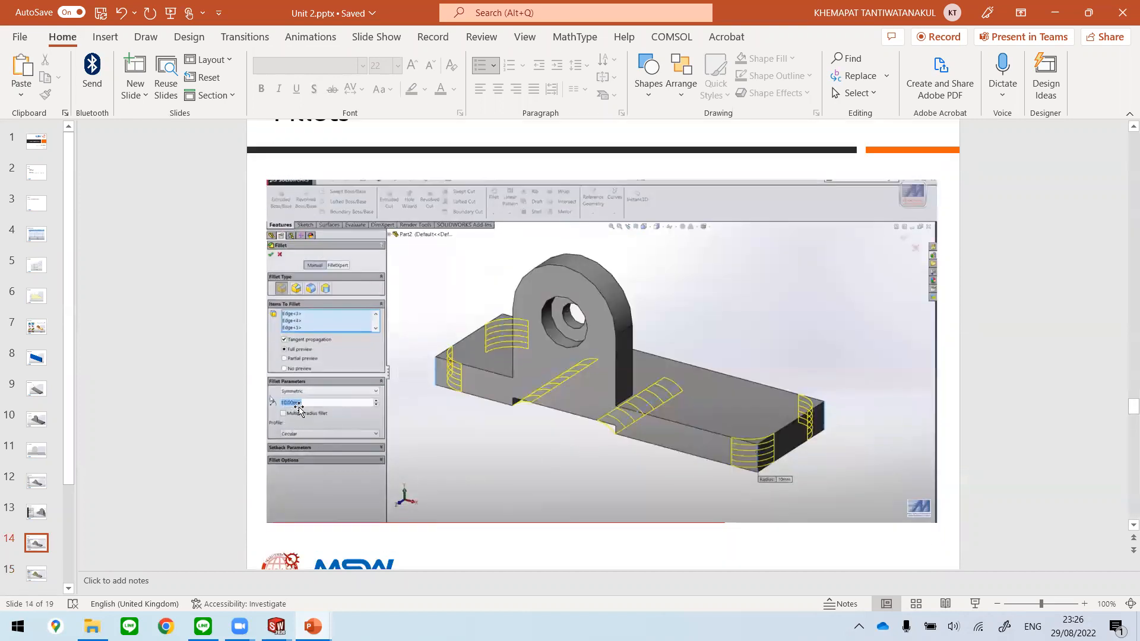
scroll(665, 415, down, 3)
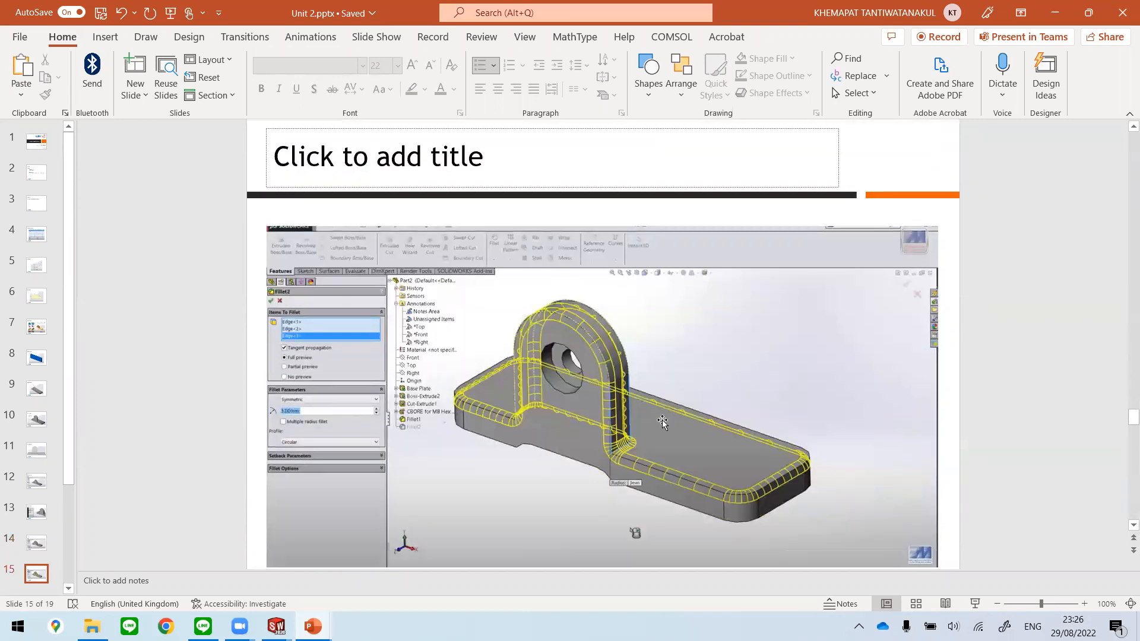
mouse_move(276, 627)
click(386, 556)
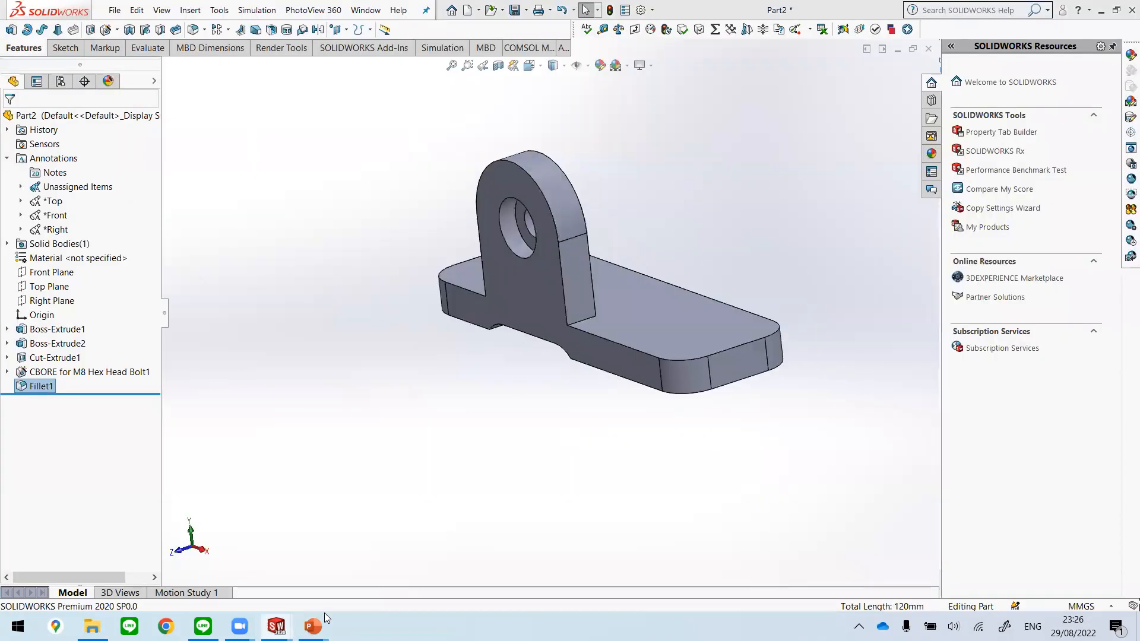
Step: Start a new symmetric fillet with a 3 mm radius and select the front outer edge of the boss
middle_drag(700, 299, 713, 326)
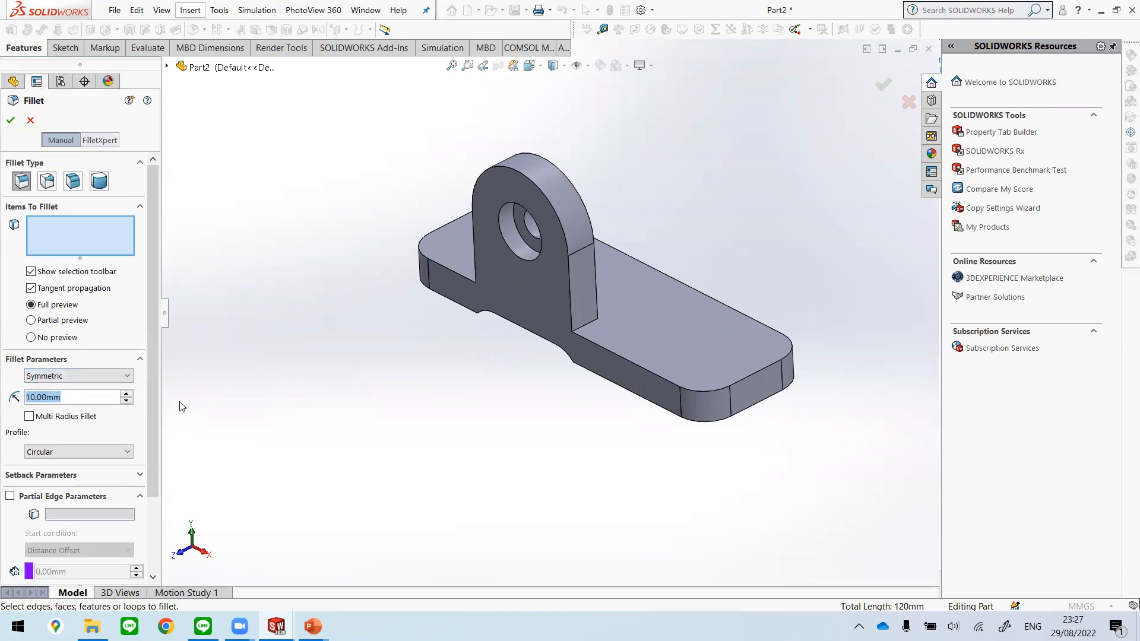
text(3)
key(Down)
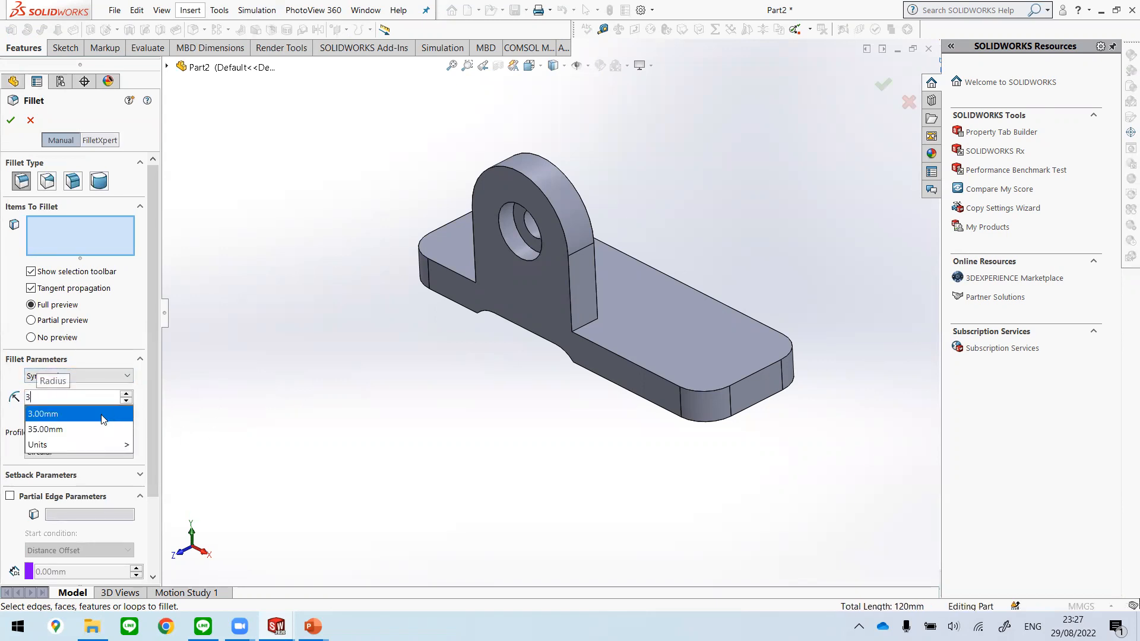
key(Return)
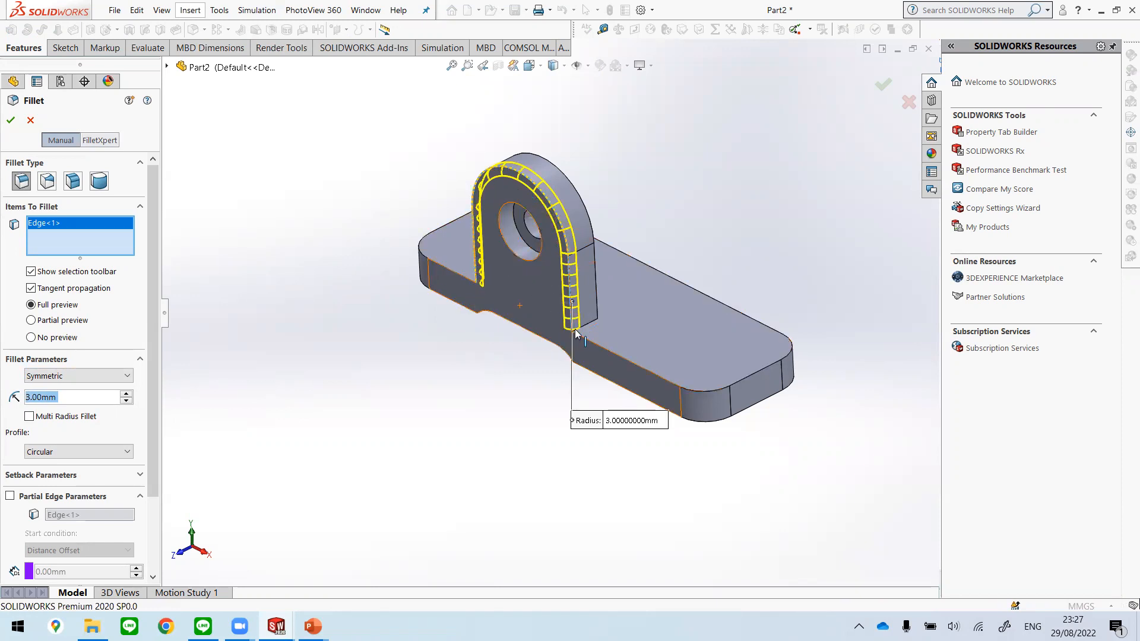
scroll(574, 331, down, 4)
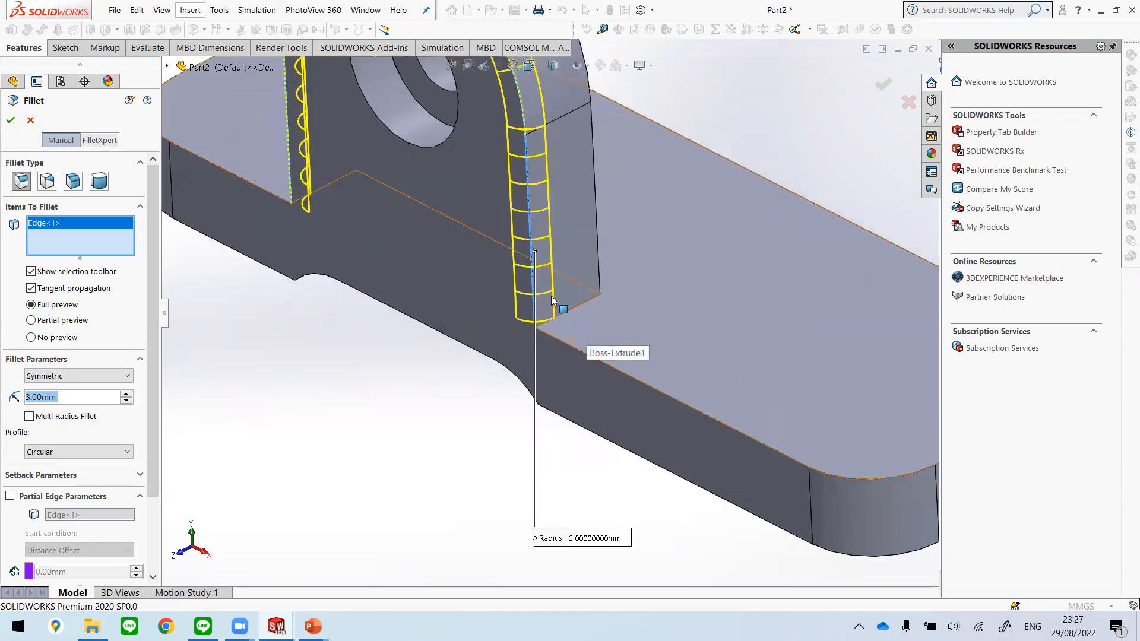
scroll(552, 296, up, 5)
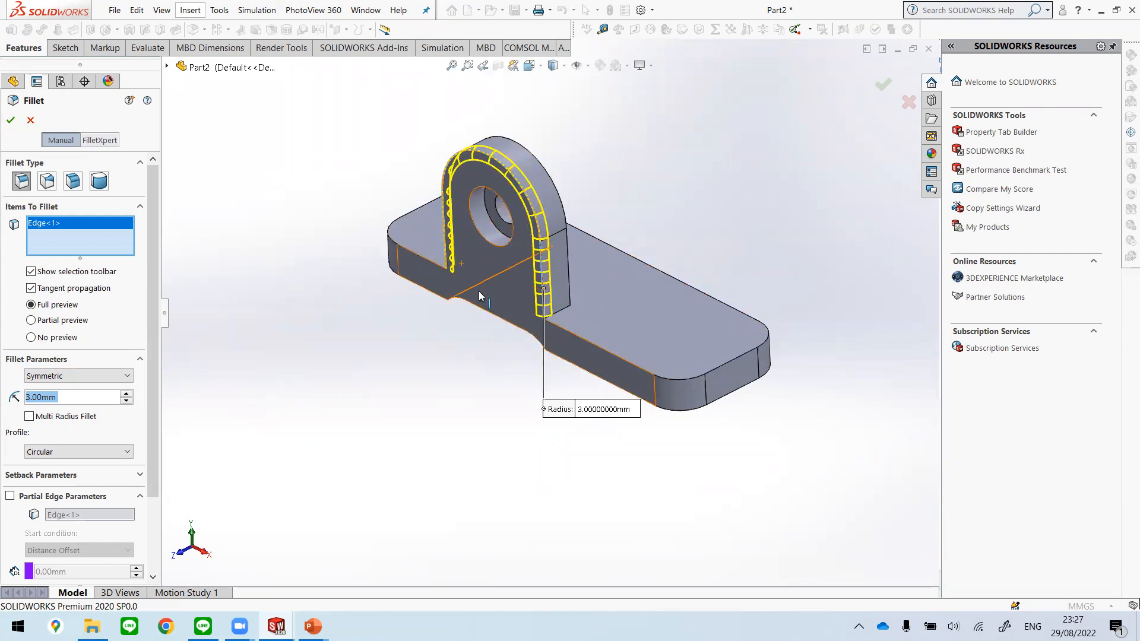
Step: Add the loop of edges around the plate's top face to the fillet selection and create the 3 mm fillet
right_click(563, 330)
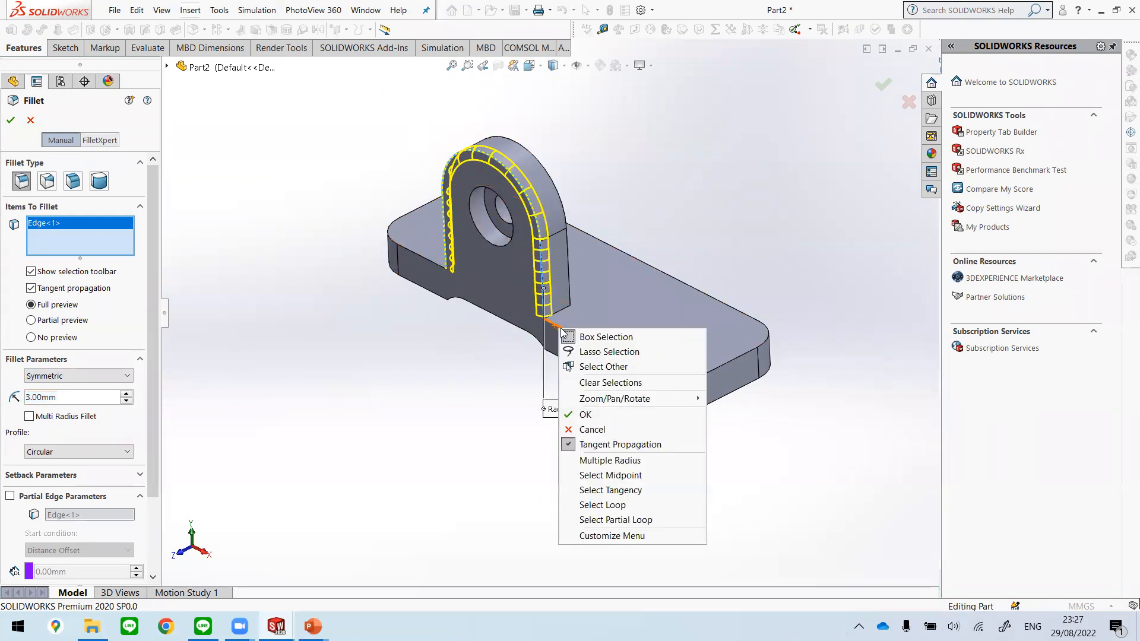
click(653, 508)
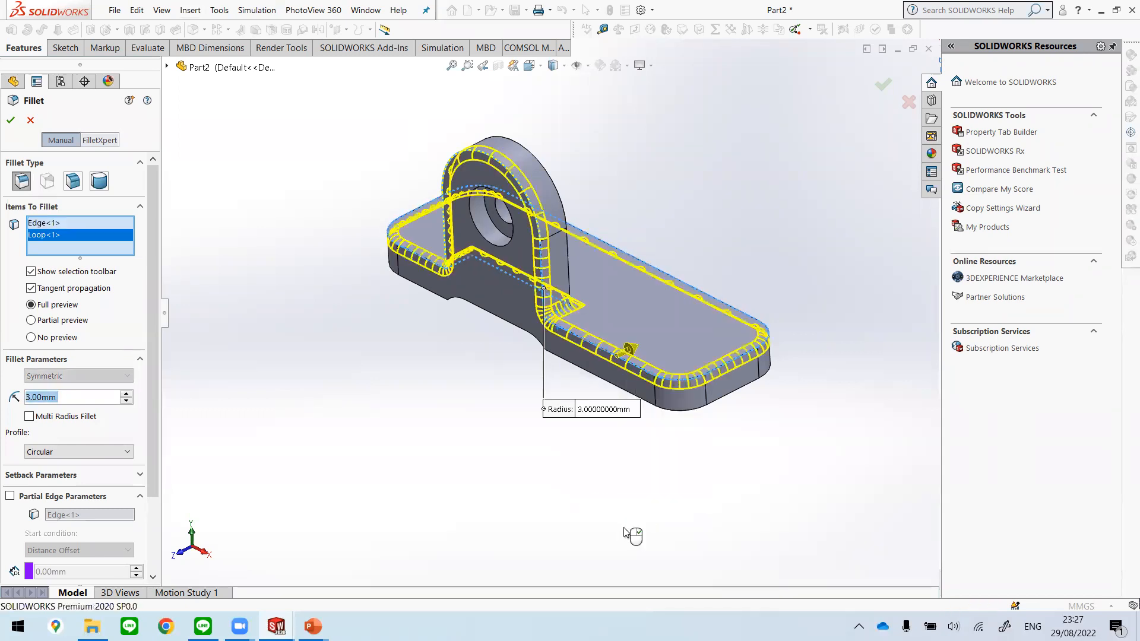
middle_drag(636, 502, 683, 469)
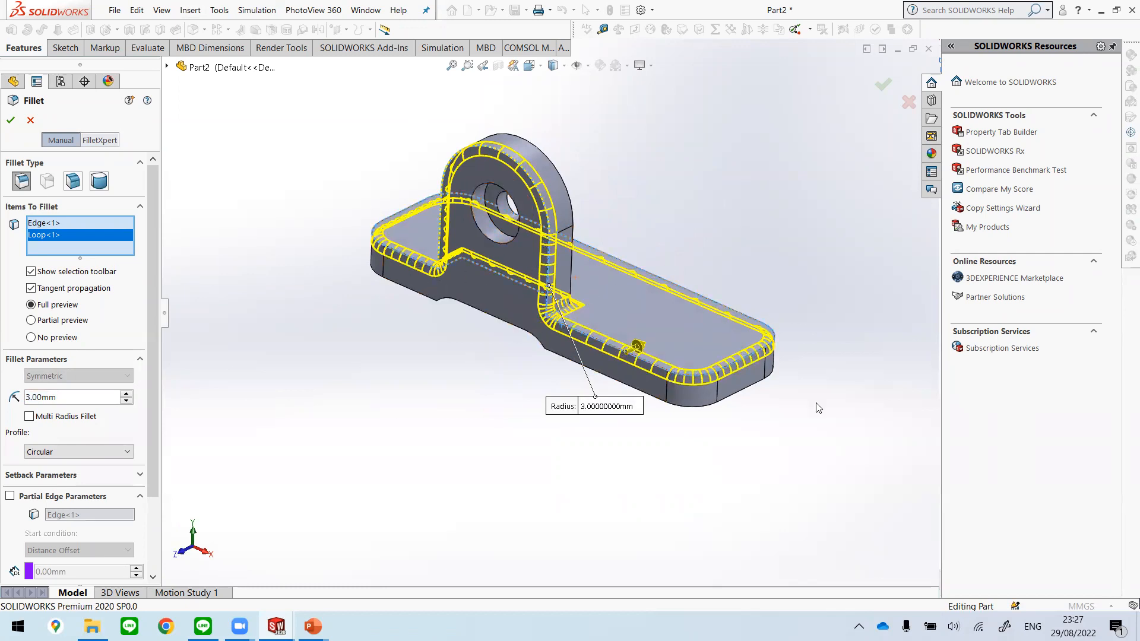
click(11, 122)
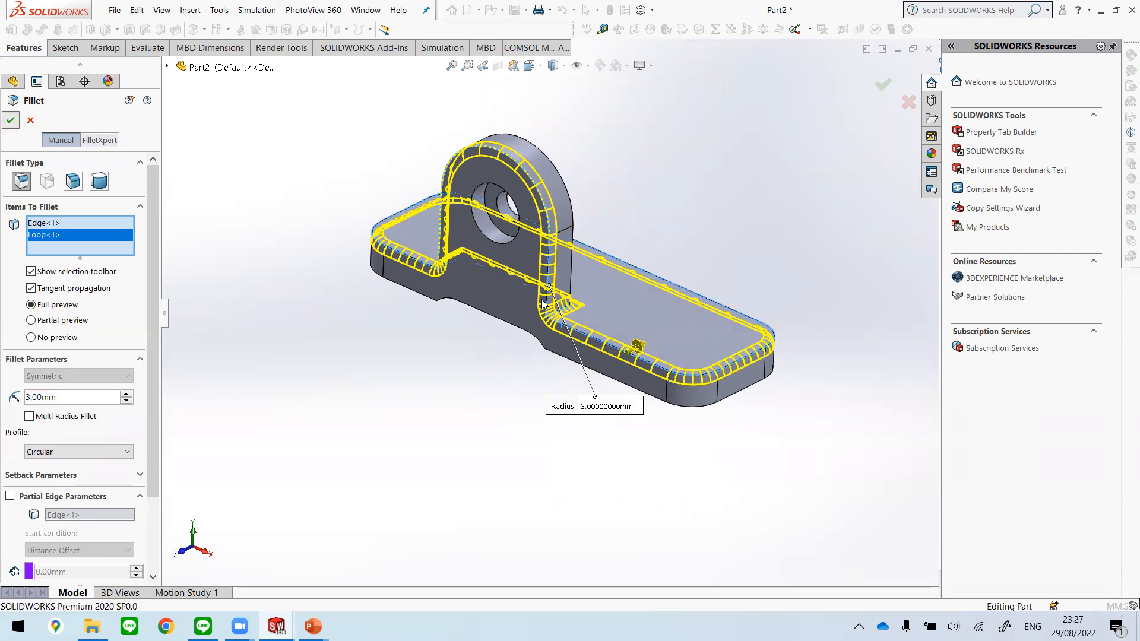
middle_drag(695, 311, 659, 297)
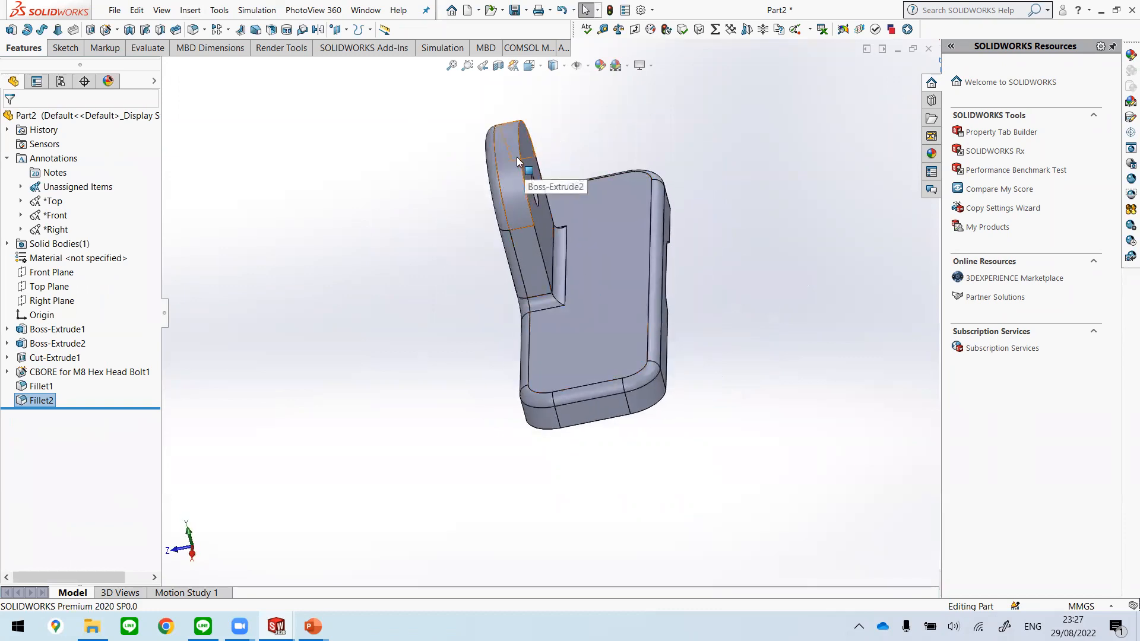
middle_drag(565, 189, 707, 288)
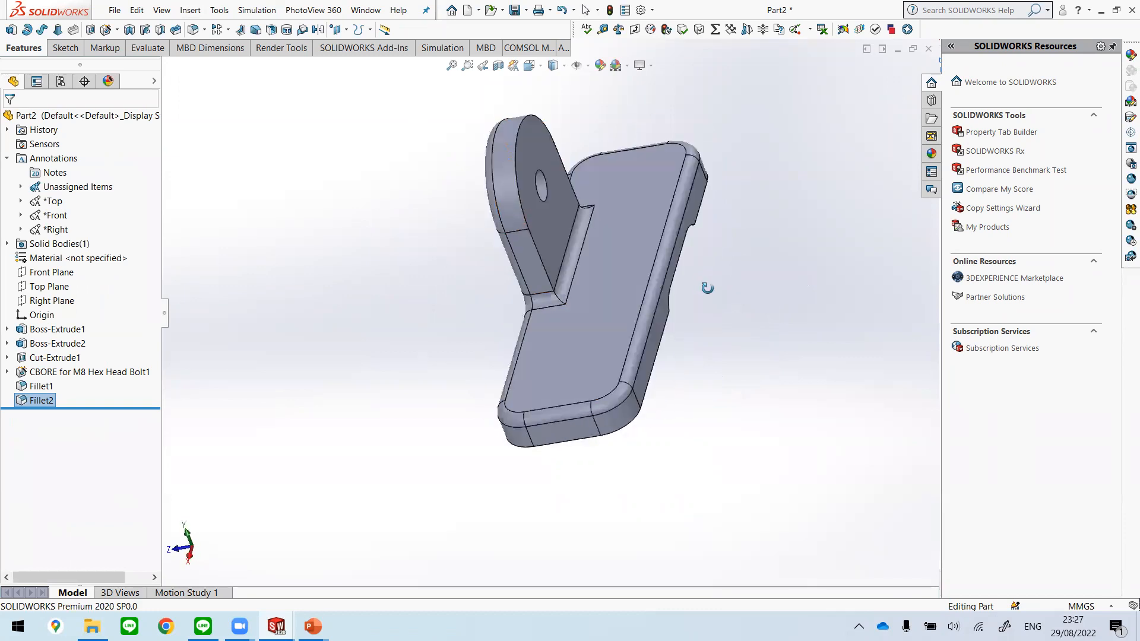
Step: Edit Fillet2 to add the rear outer edge of the boss to its 3 mm fillet items
click(39, 404)
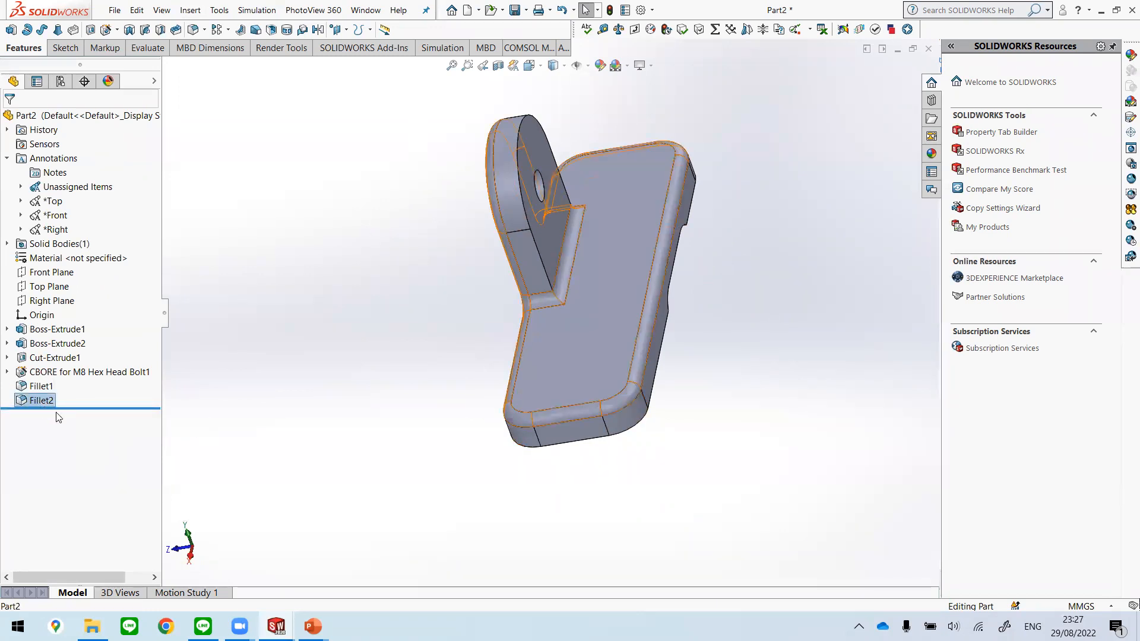
right_click(37, 400)
click(209, 433)
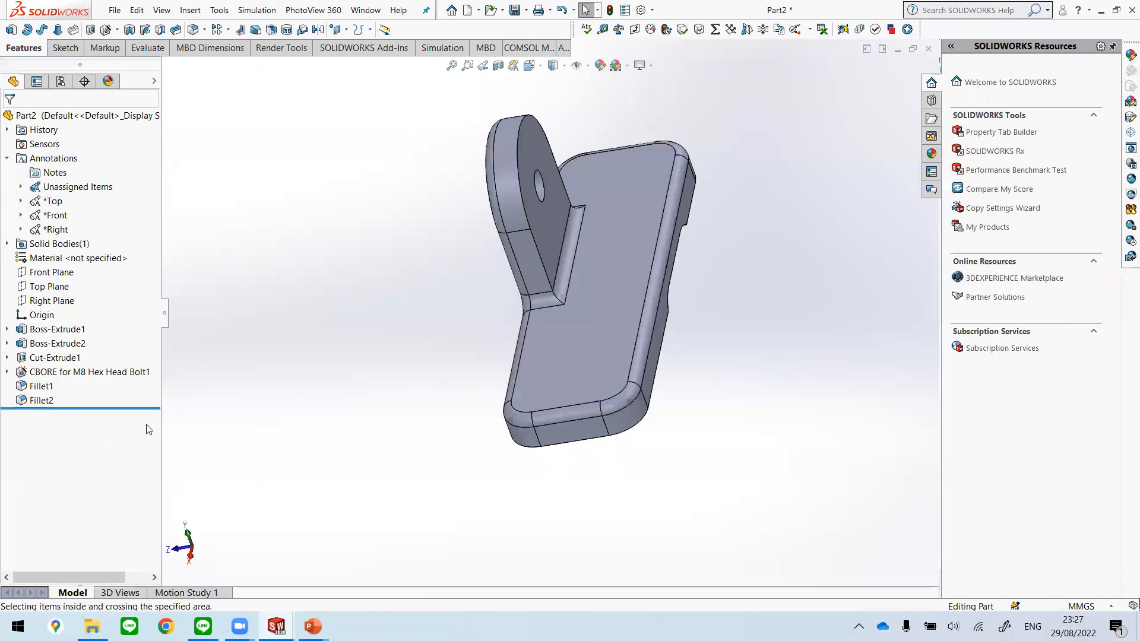
right_click(43, 403)
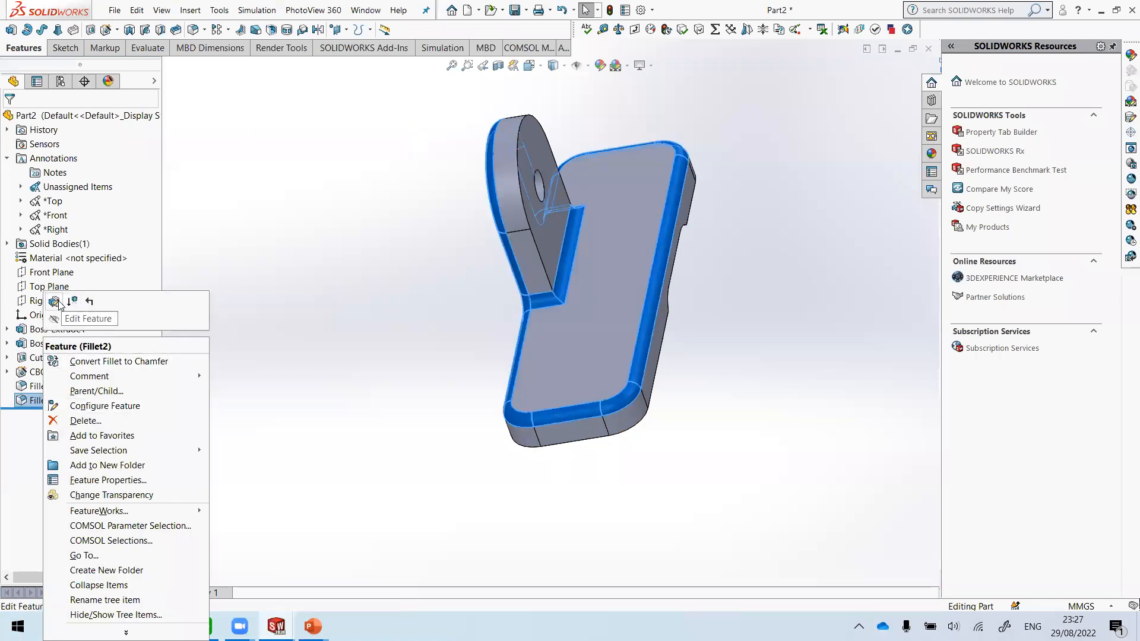
click(55, 302)
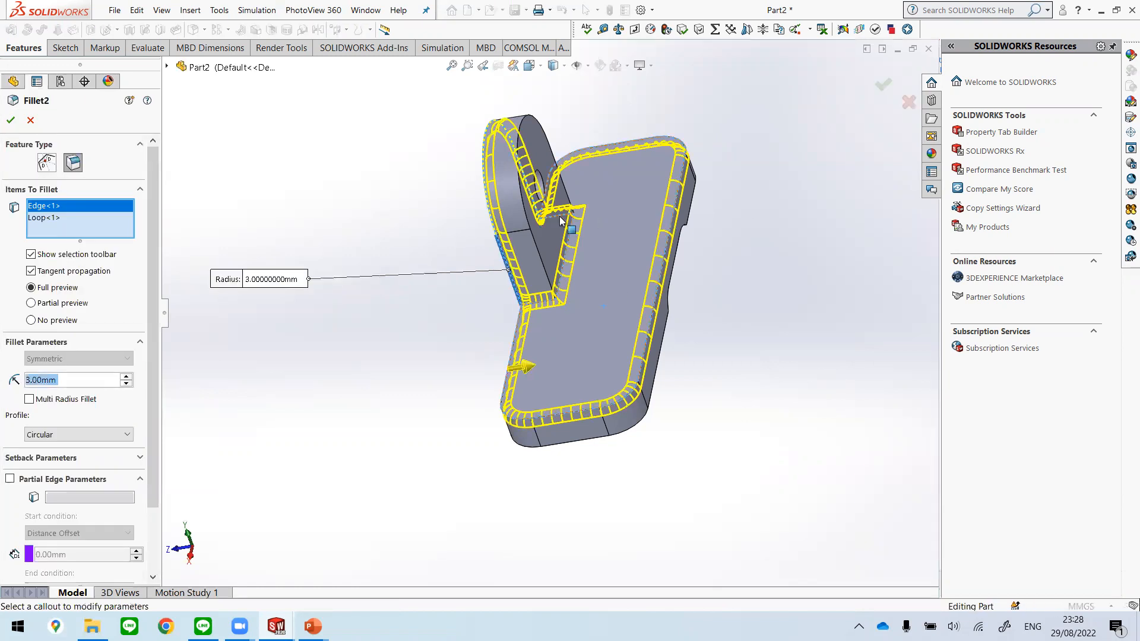
scroll(547, 239, down, 1)
click(553, 292)
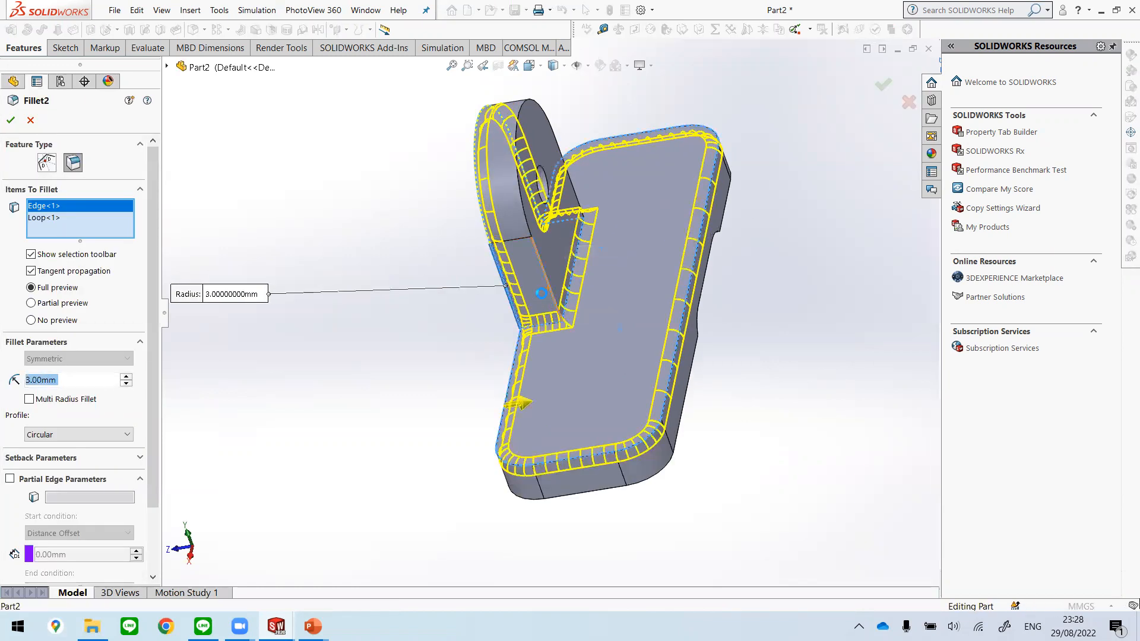
middle_drag(386, 403, 498, 441)
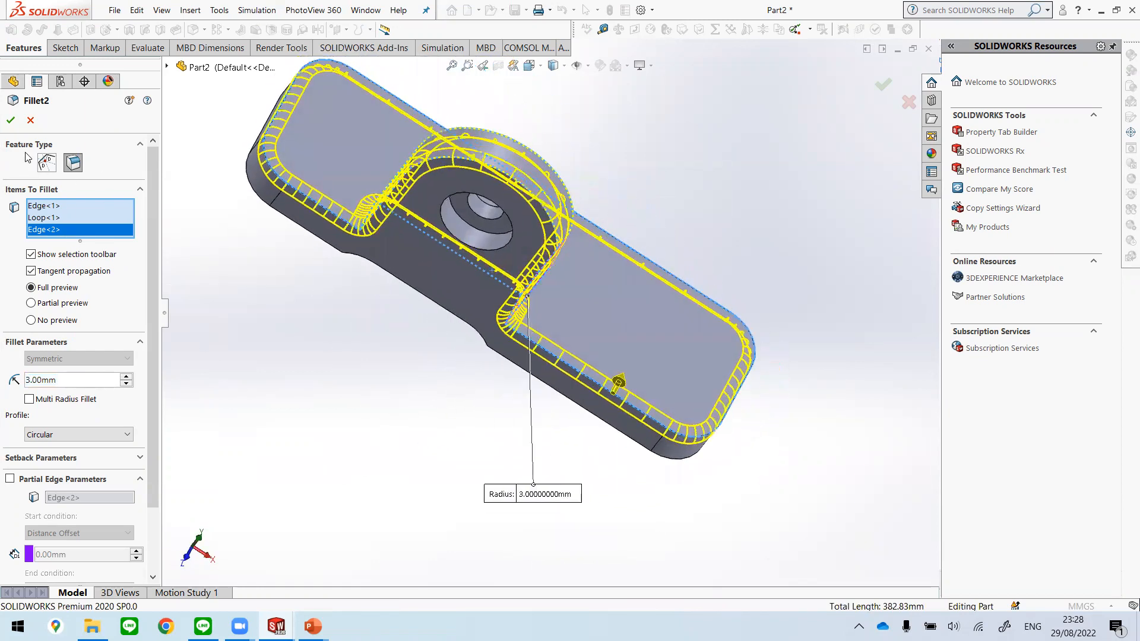
click(10, 120)
scroll(636, 323, up, 3)
middle_drag(635, 323, 546, 482)
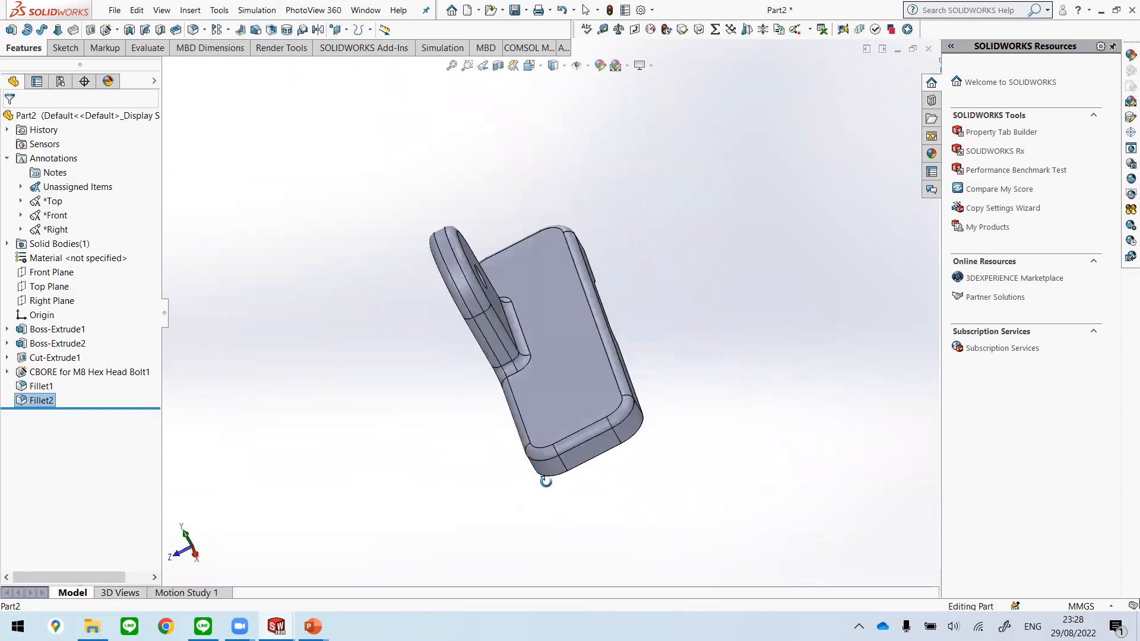
scroll(514, 321, down, 3)
scroll(416, 161, up, 2)
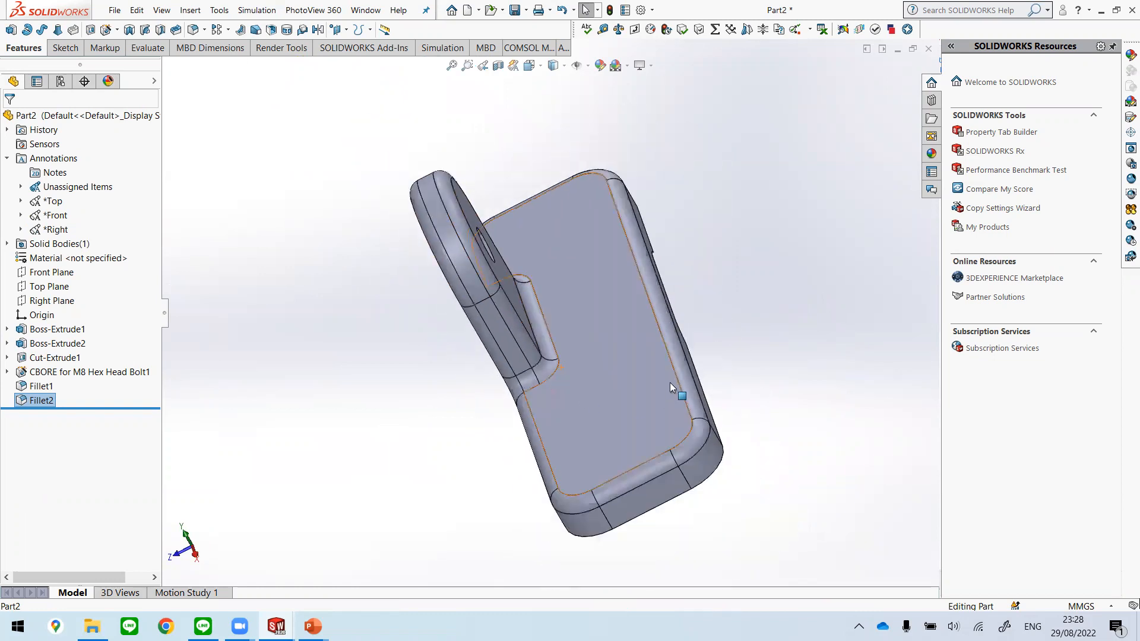
key(ctrl+7)
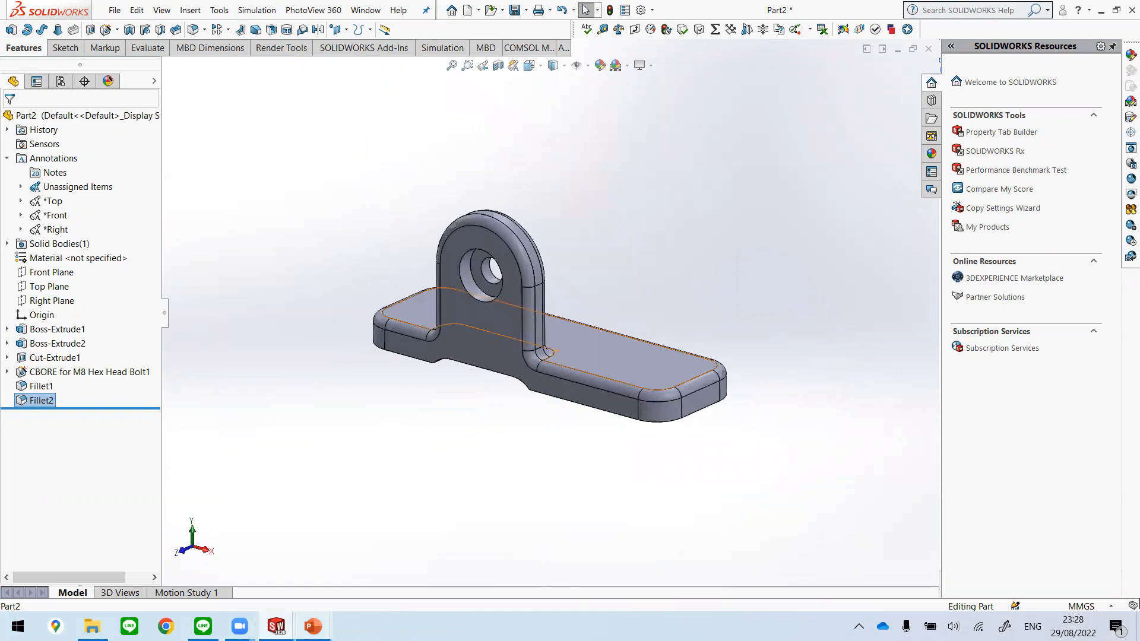
Step: Switch to the Unit 2 presentation in PowerPoint, review the Roll back bar slides, and return to Part2 in SOLIDWORKS
mouse_move(313, 626)
click(249, 538)
scroll(979, 415, down, 2)
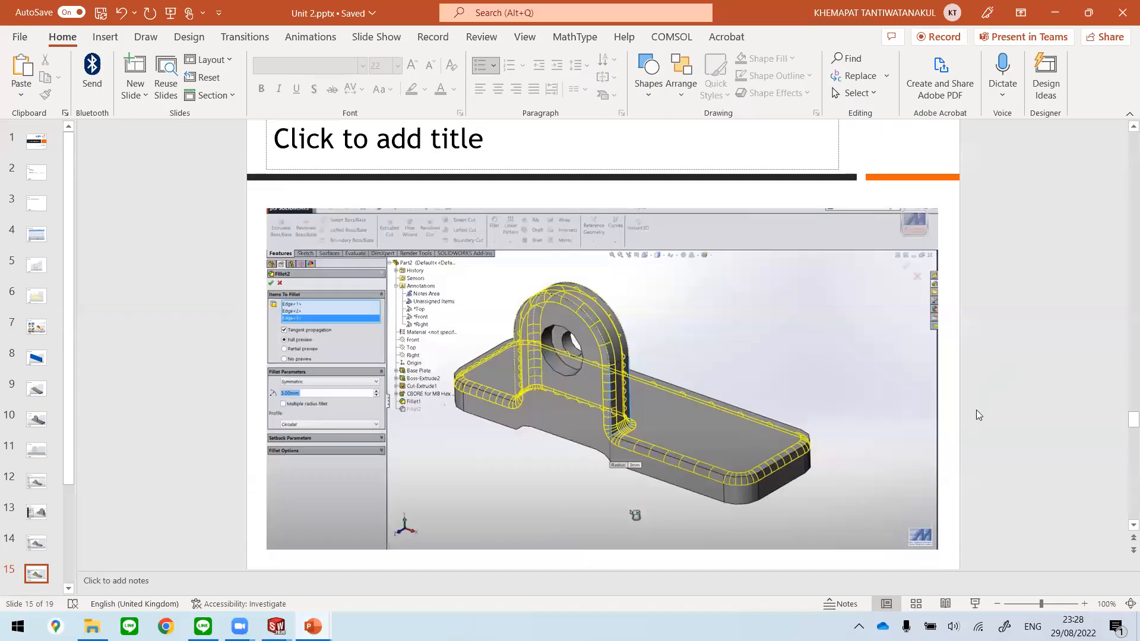
scroll(979, 414, down, 3)
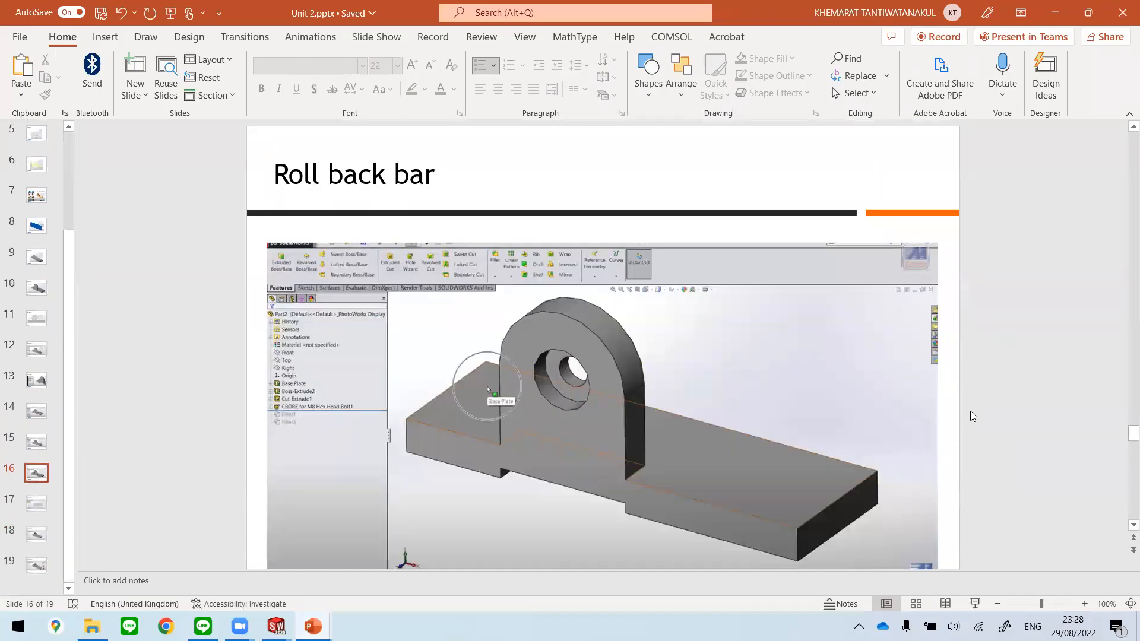
scroll(973, 399, down, 3)
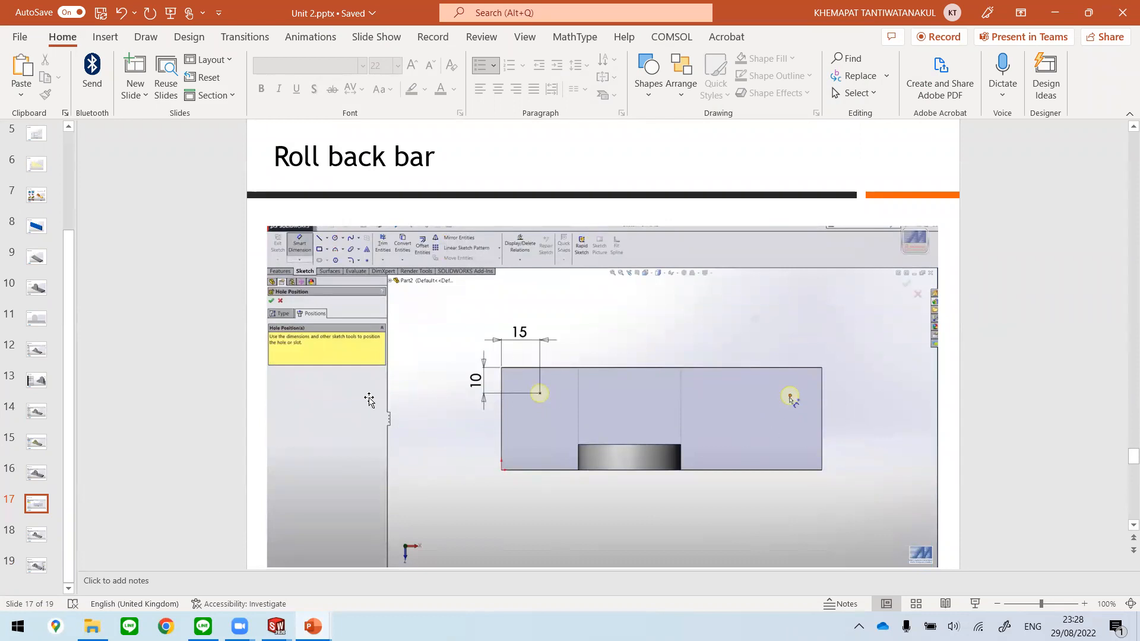
scroll(604, 461, up, 3)
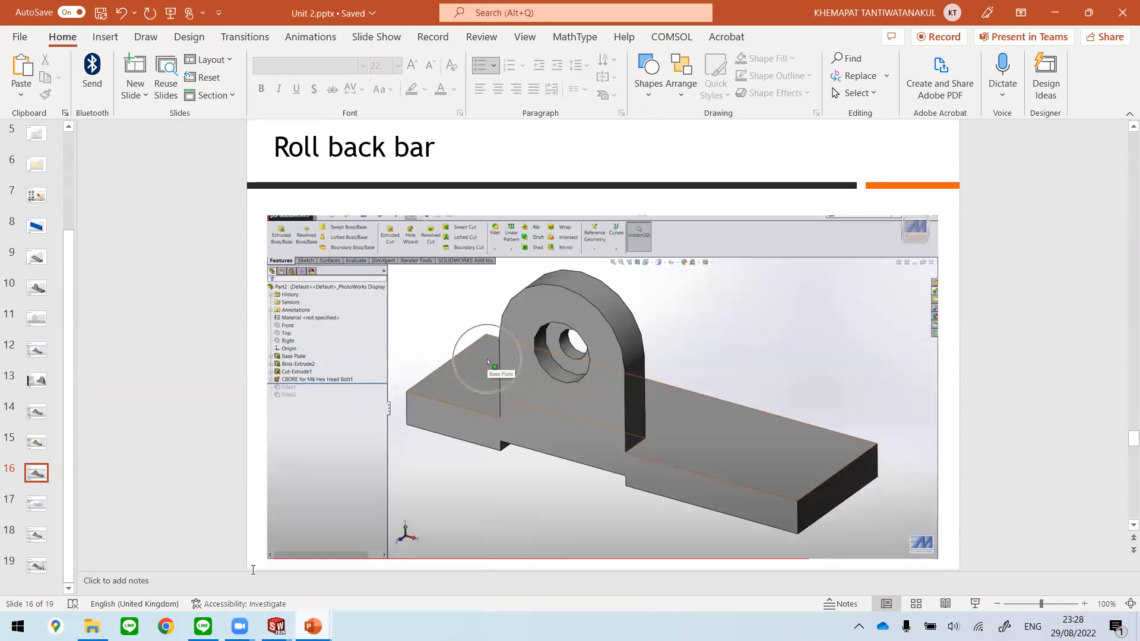
mouse_move(276, 627)
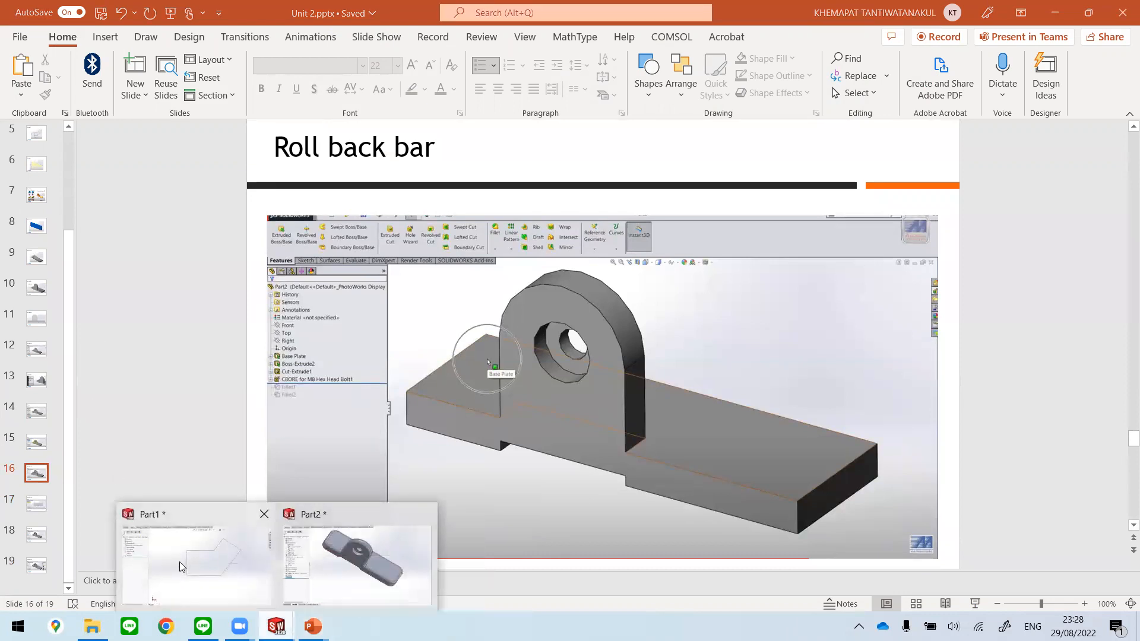
click(376, 586)
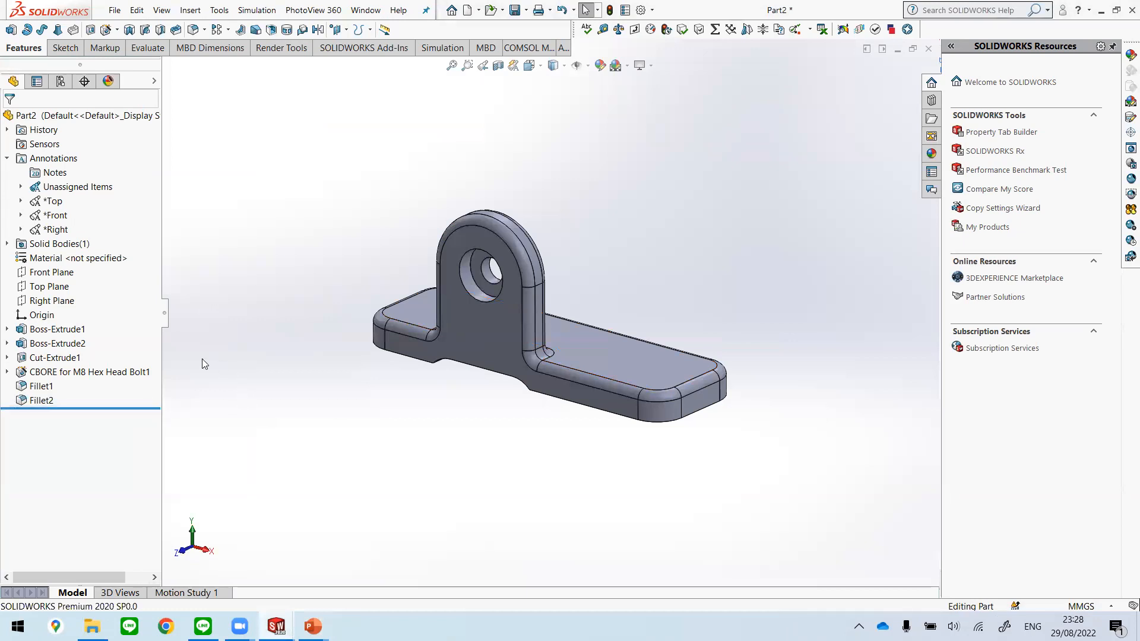
Step: Roll the feature history back to just after the M8 counterbore, before both fillets, and orbit to see the plate's top face
click(138, 408)
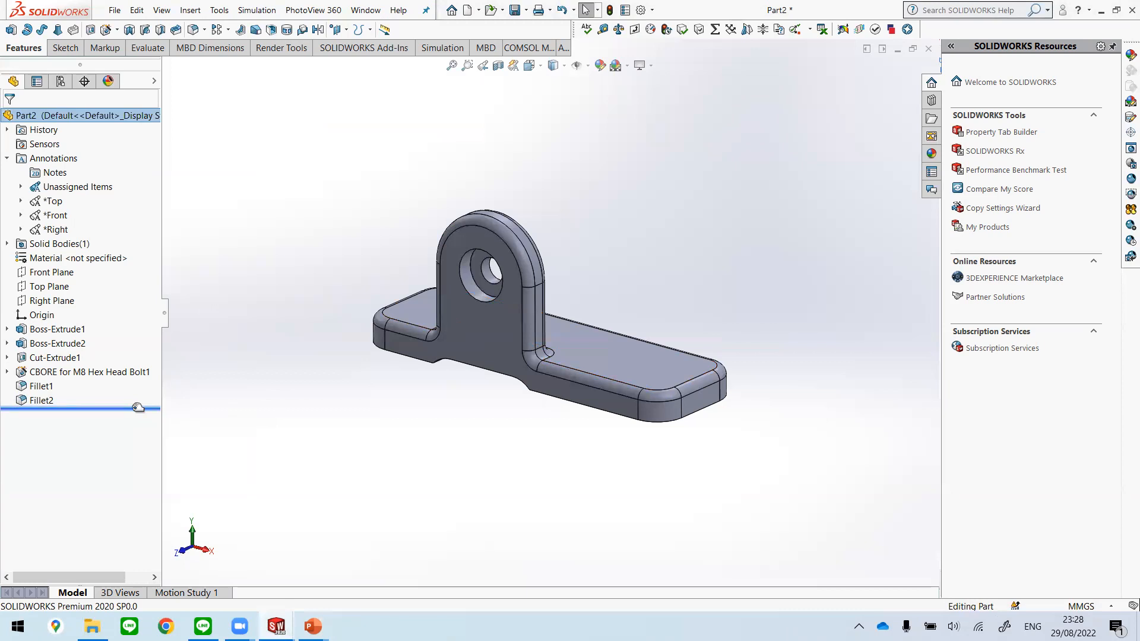
drag(142, 399, 155, 382)
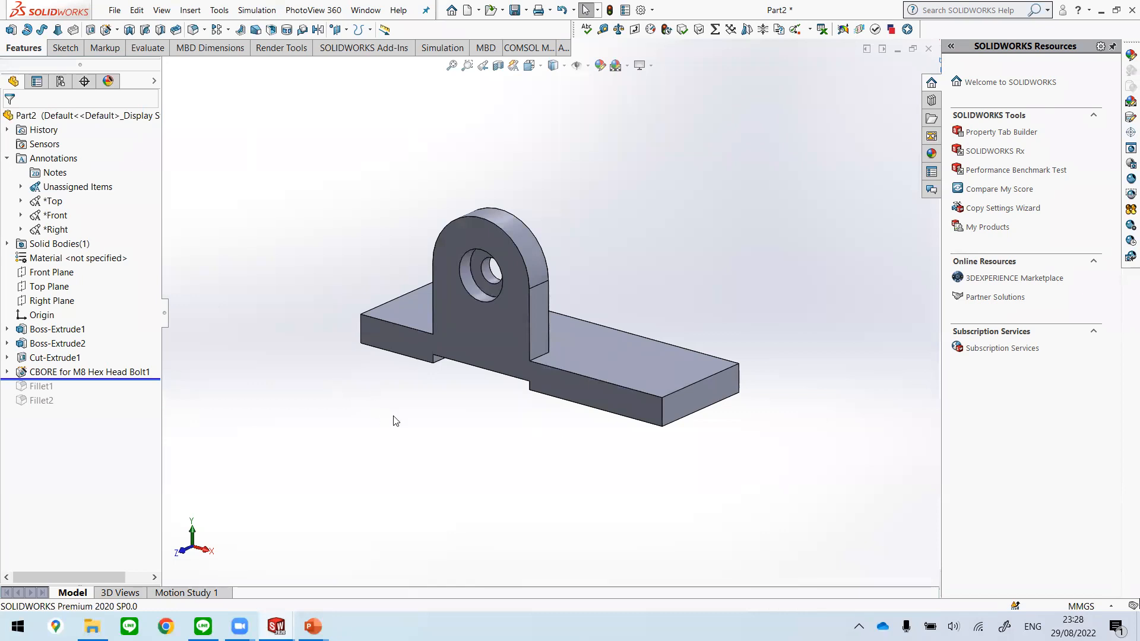
right_drag(611, 420, 579, 424)
middle_drag(597, 324, 249, 167)
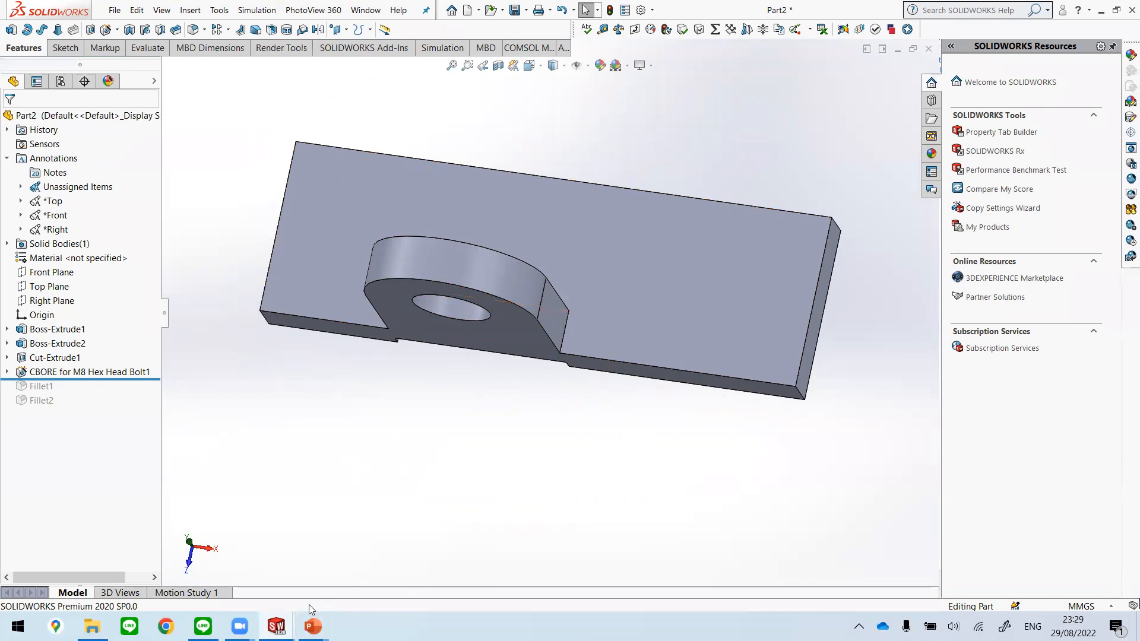
Step: Start the Hole Wizard, check the hole-position slide in the Unit 2 presentation in PowerPoint, and return to Part2 in SOLIDWORKS
click(189, 10)
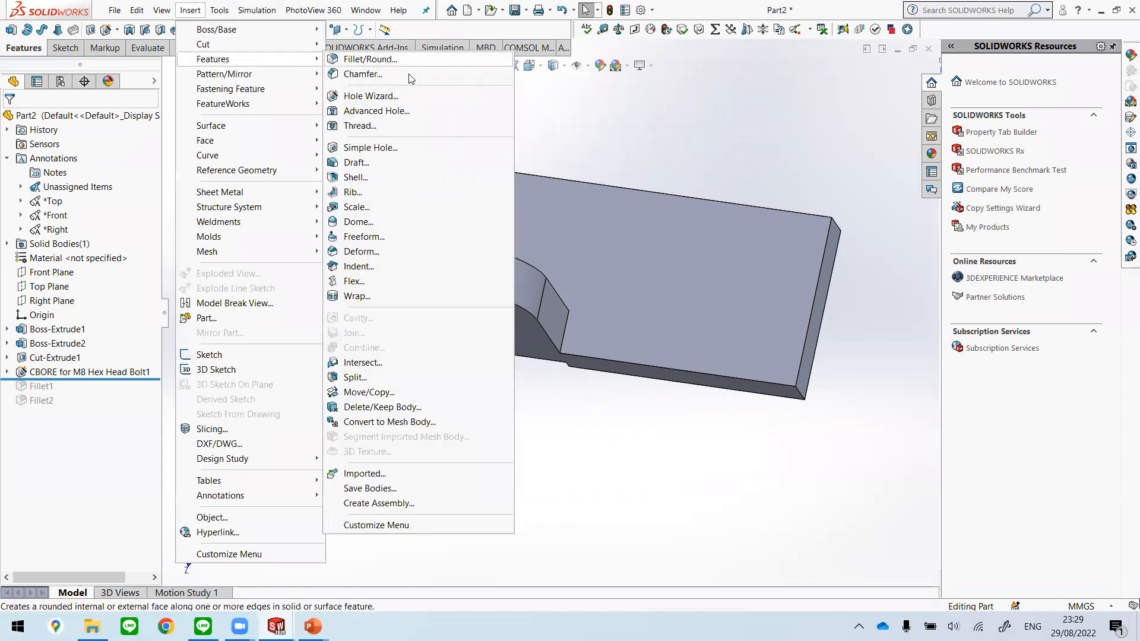
click(380, 102)
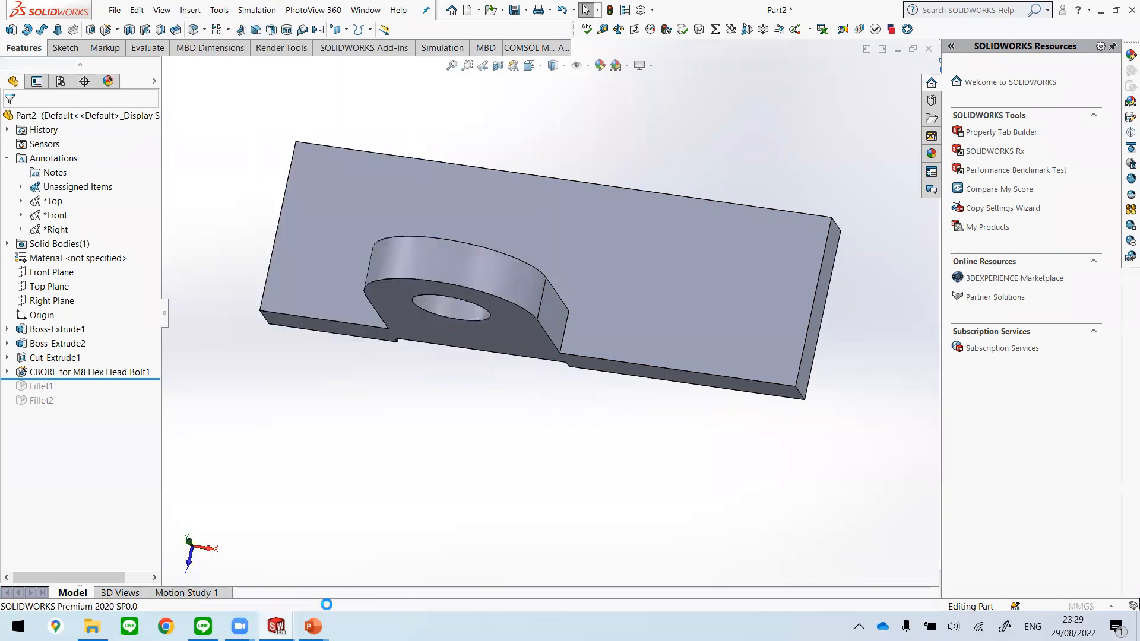
mouse_move(315, 624)
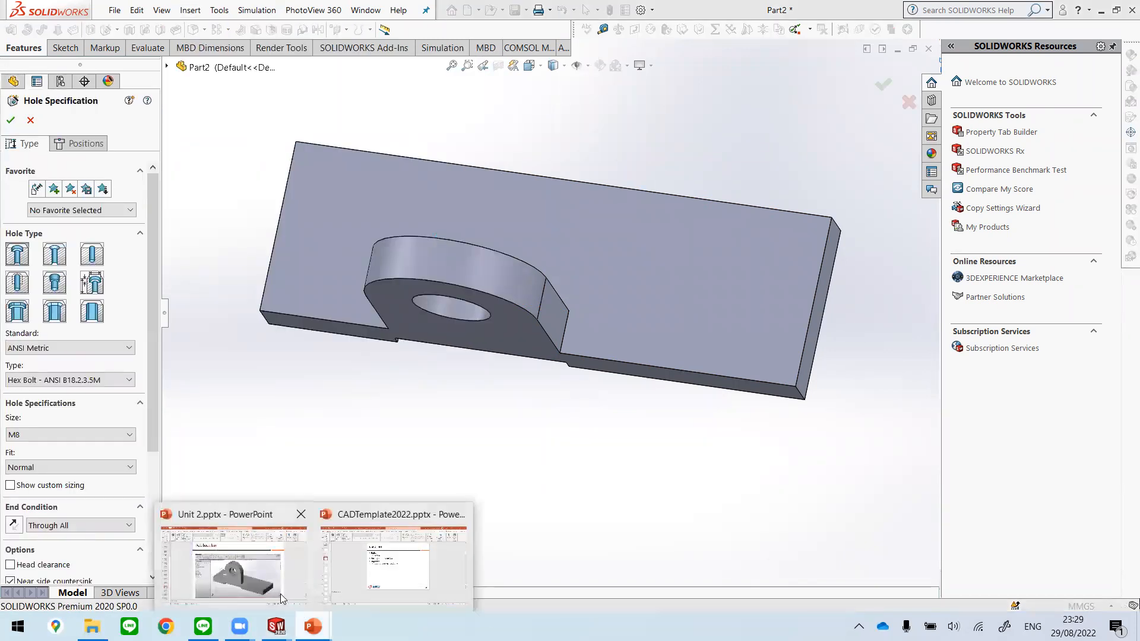
click(233, 555)
scroll(599, 470, down, 5)
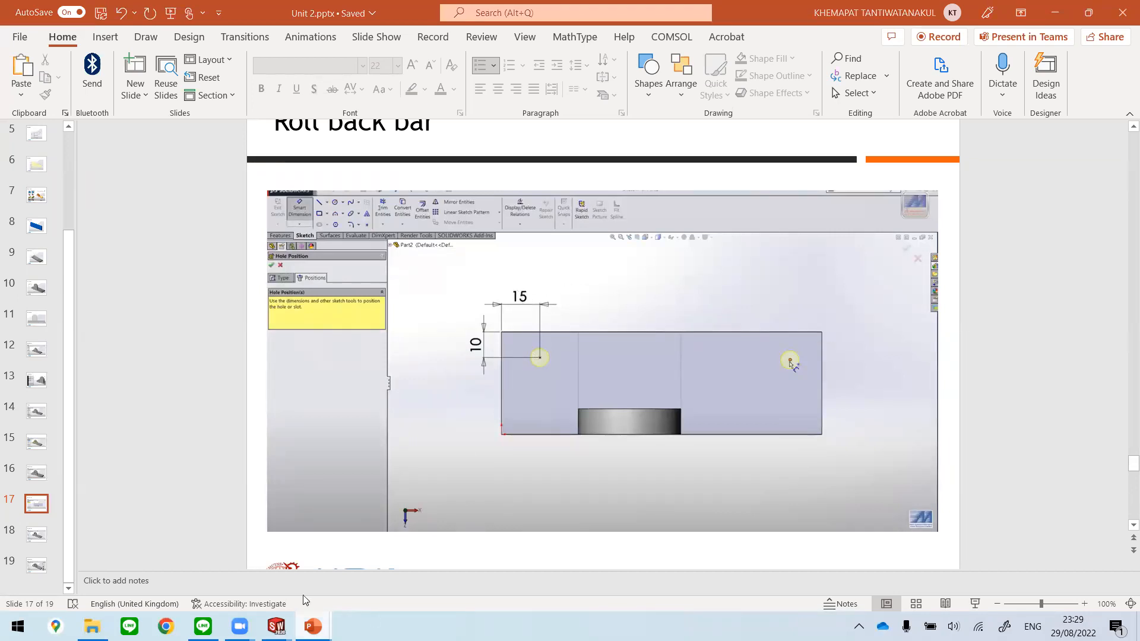
mouse_move(313, 625)
click(237, 570)
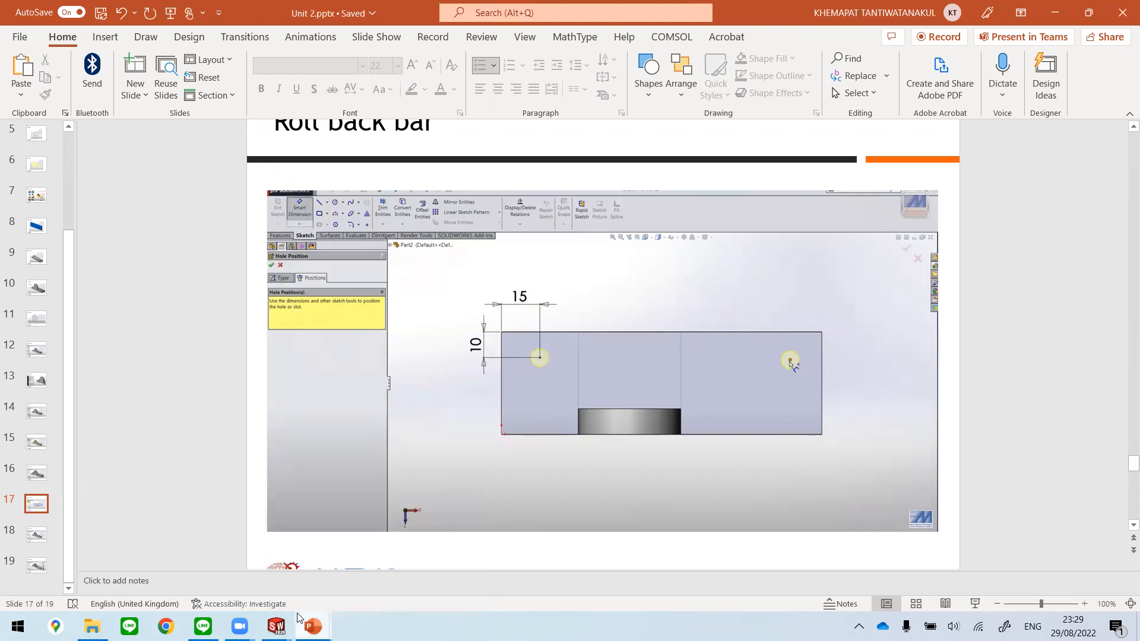
mouse_move(276, 624)
click(356, 571)
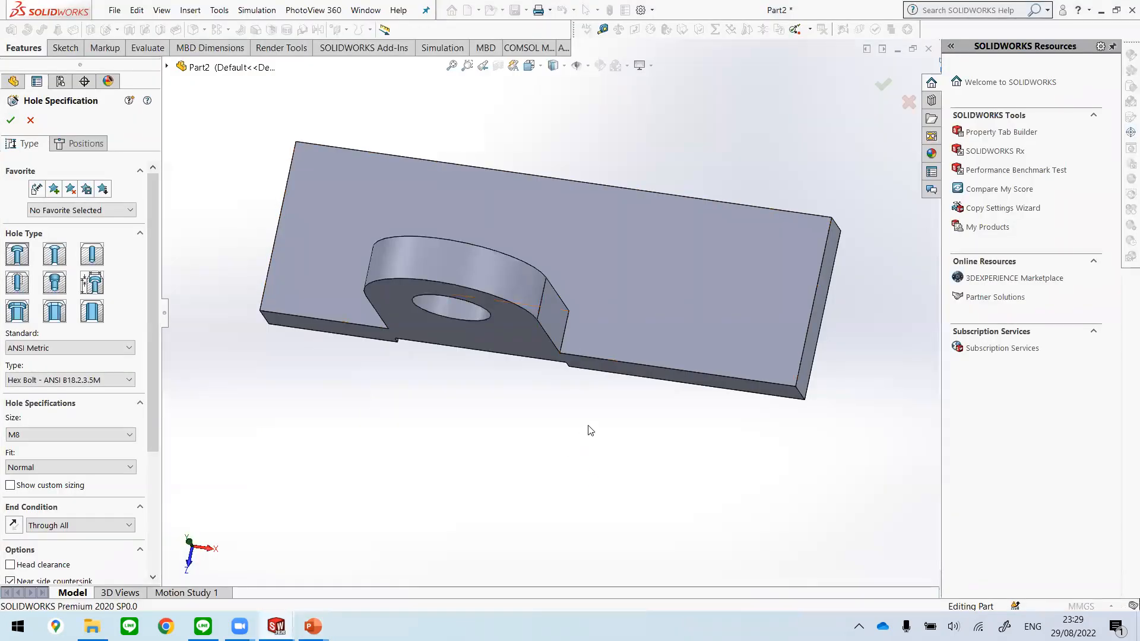
Step: Set the Top view, start a 3D sketch for the hole positions, and leave the point tool without placing a hole
key(space)
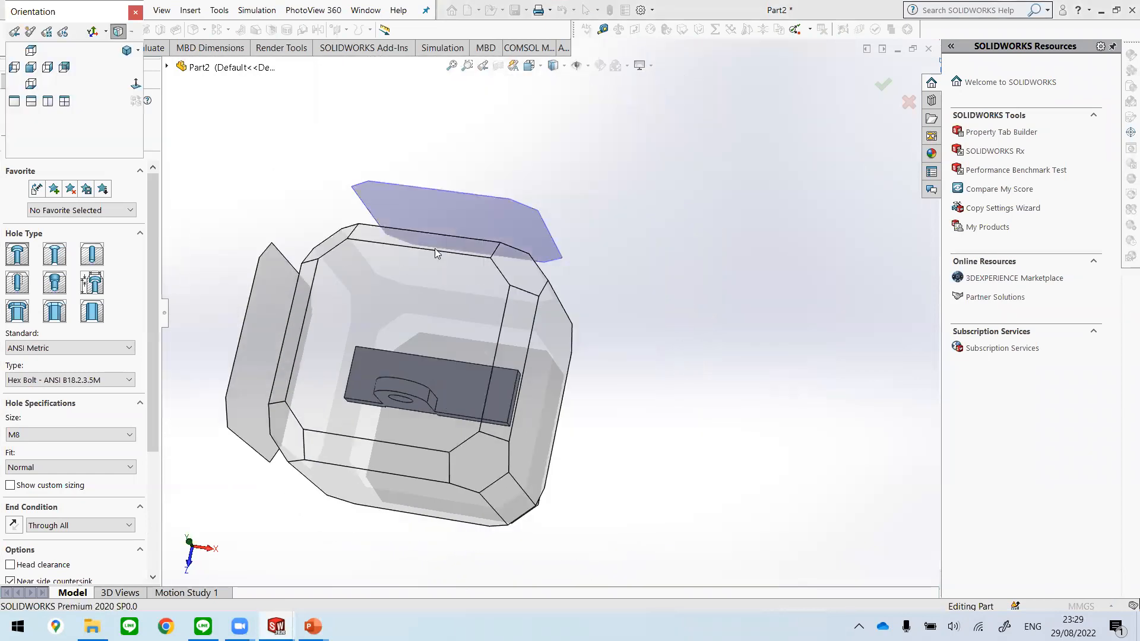
mouse_move(409, 270)
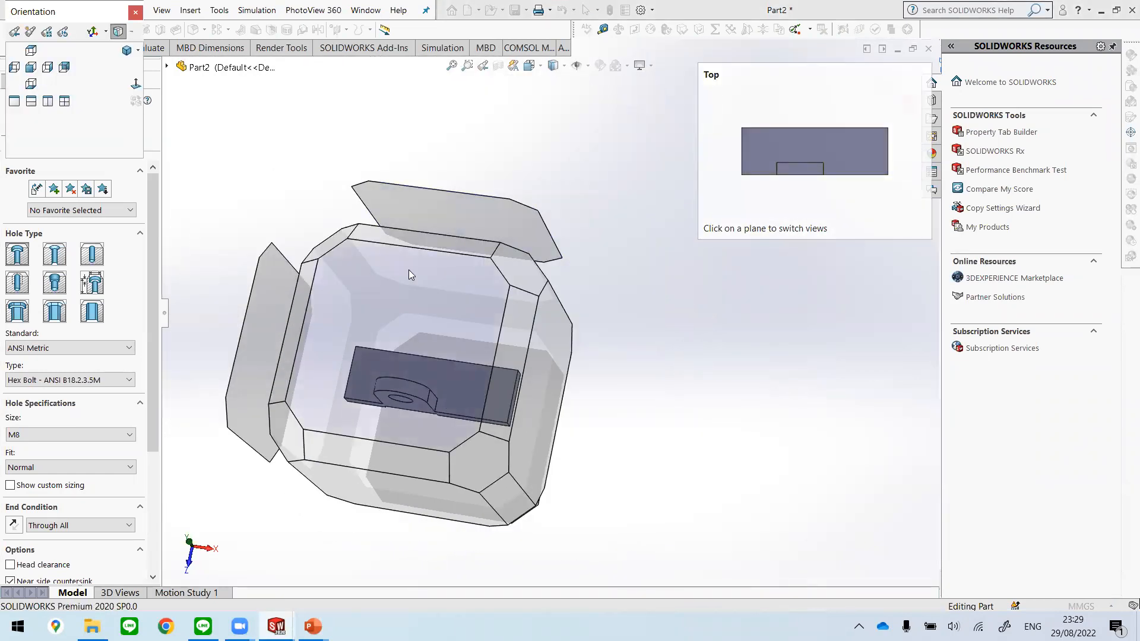
click(409, 271)
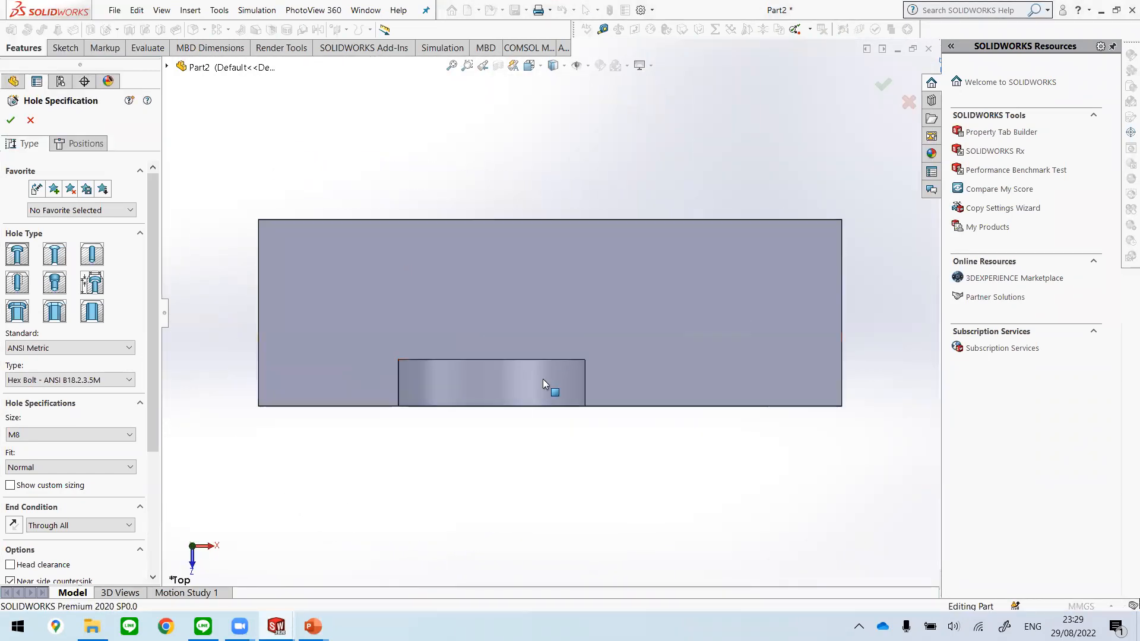
click(87, 145)
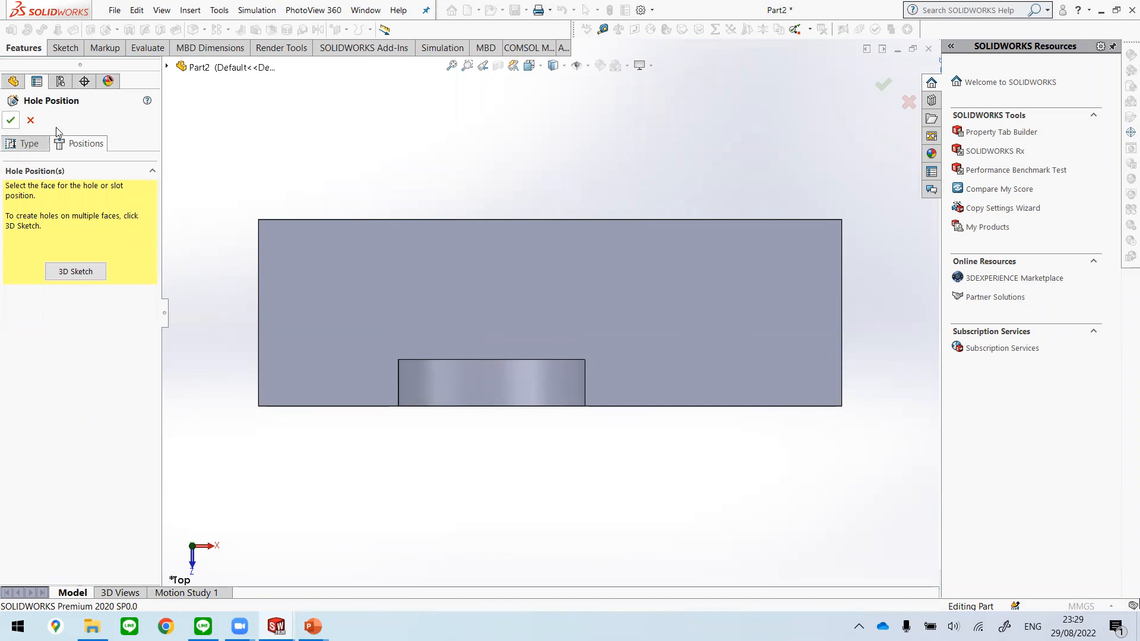
click(76, 272)
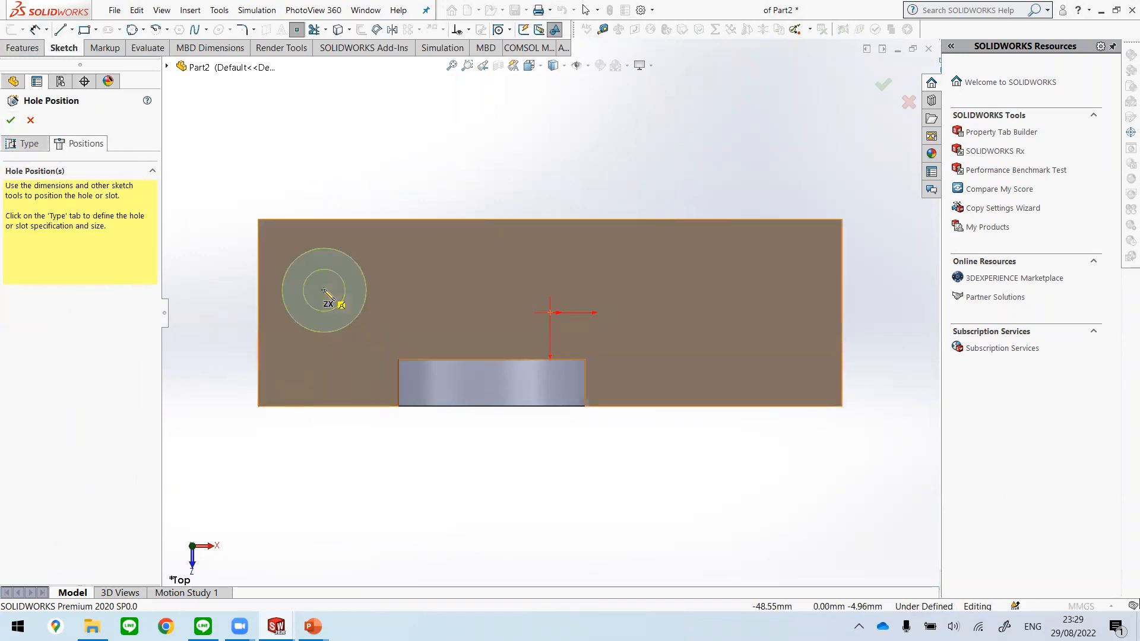
key(Escape)
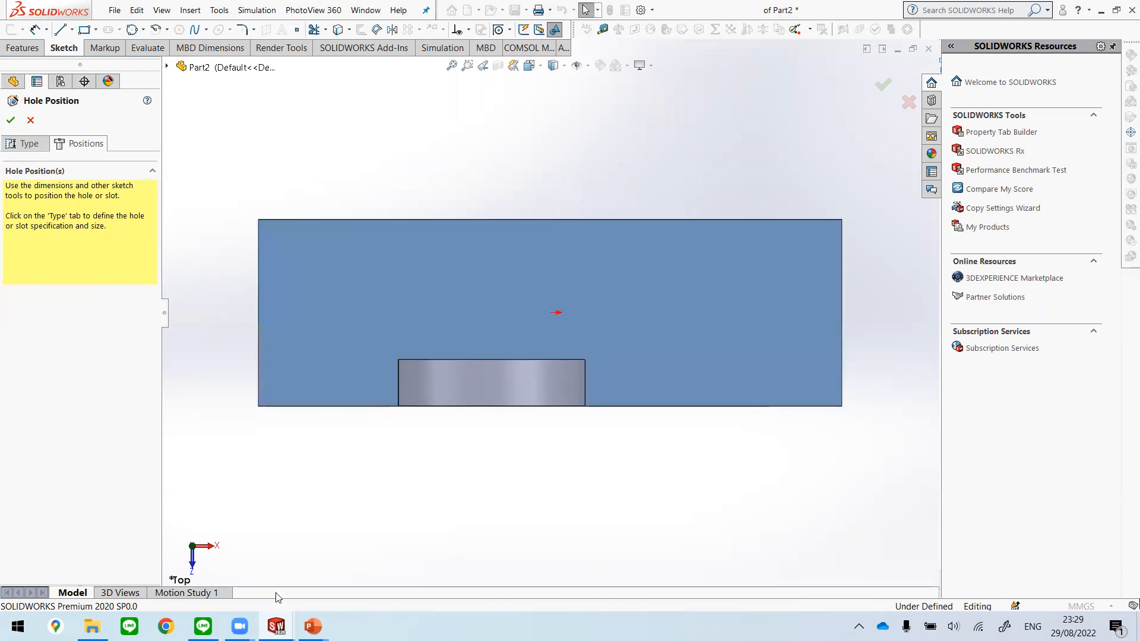
Step: Switch to the Unit 2 presentation in PowerPoint and examine the slide dimensioning the two hole positions on the plate
mouse_move(276, 627)
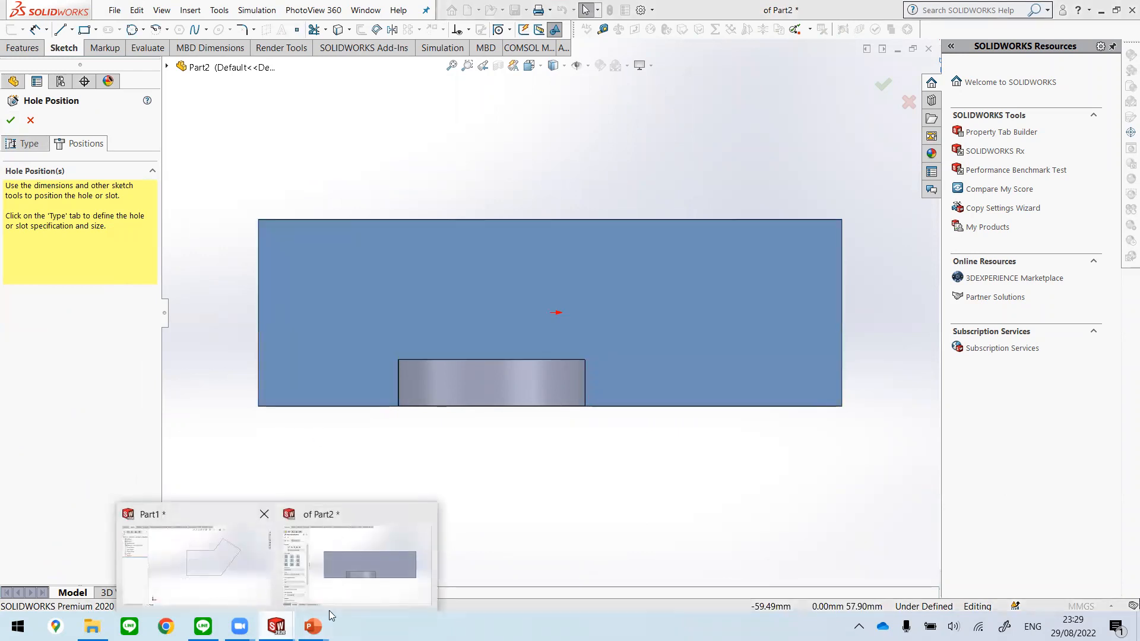
mouse_move(313, 626)
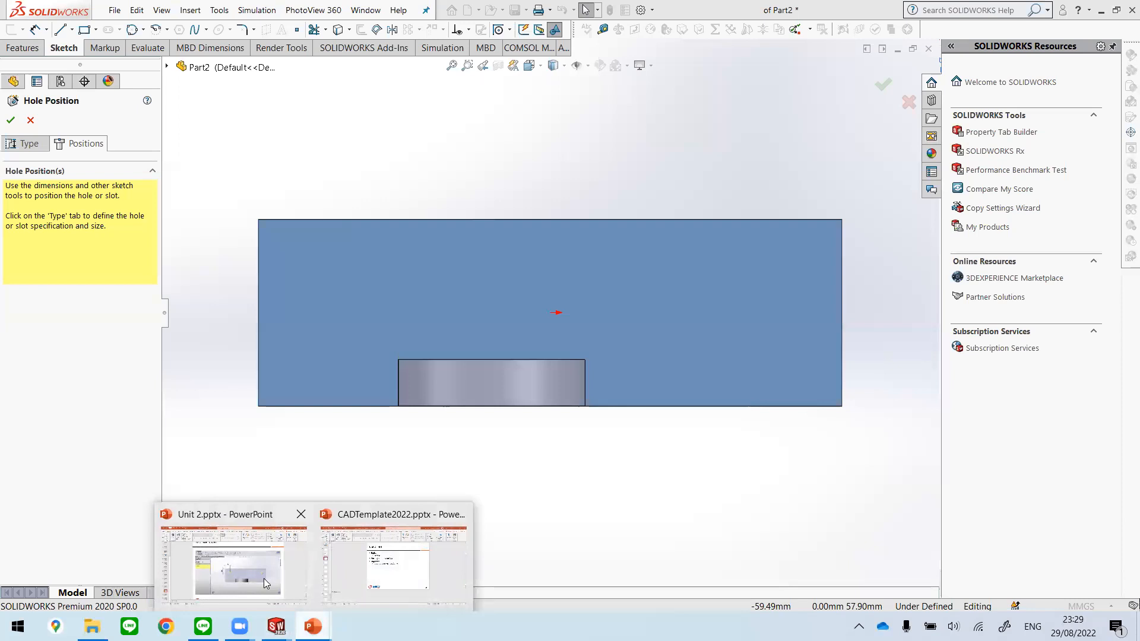
click(263, 579)
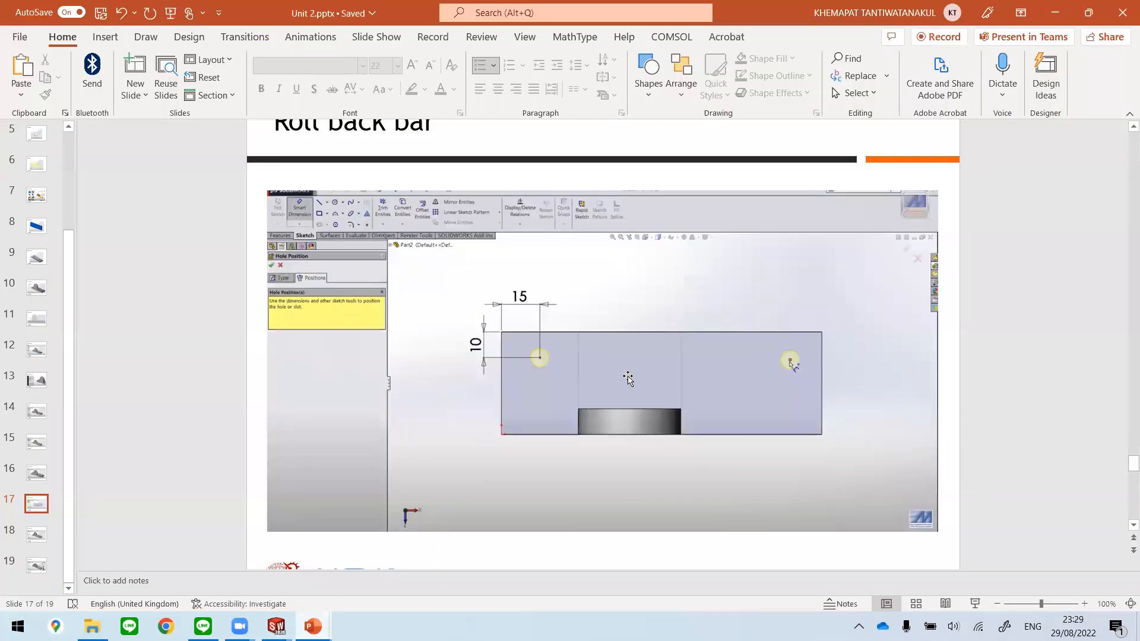
scroll(644, 392, up, 3)
scroll(644, 392, down, 2)
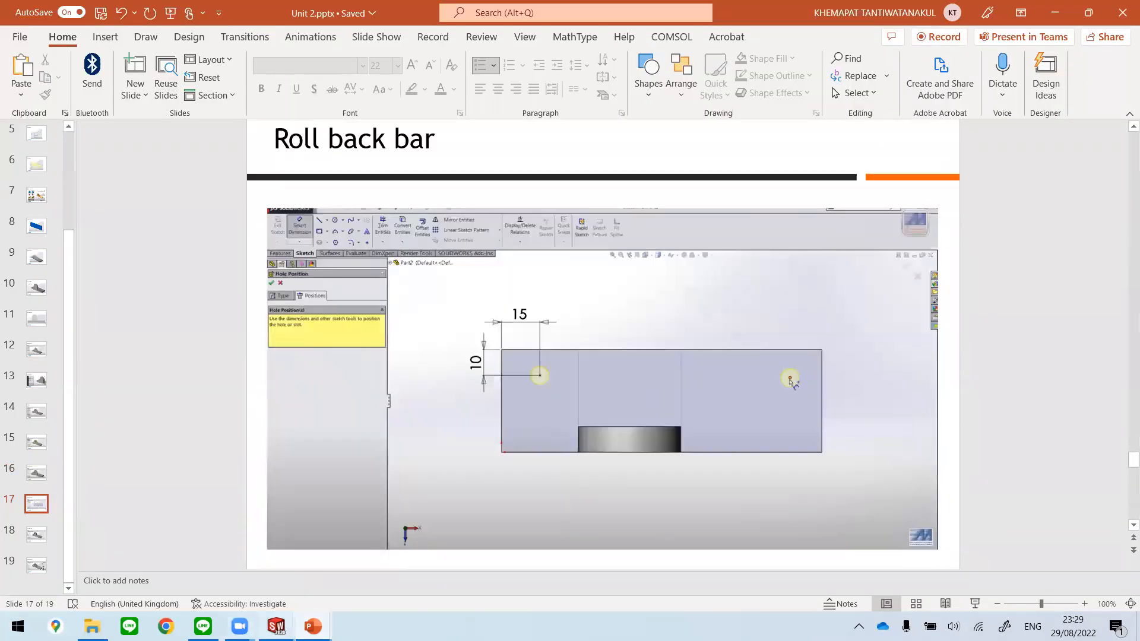
mouse_move(313, 626)
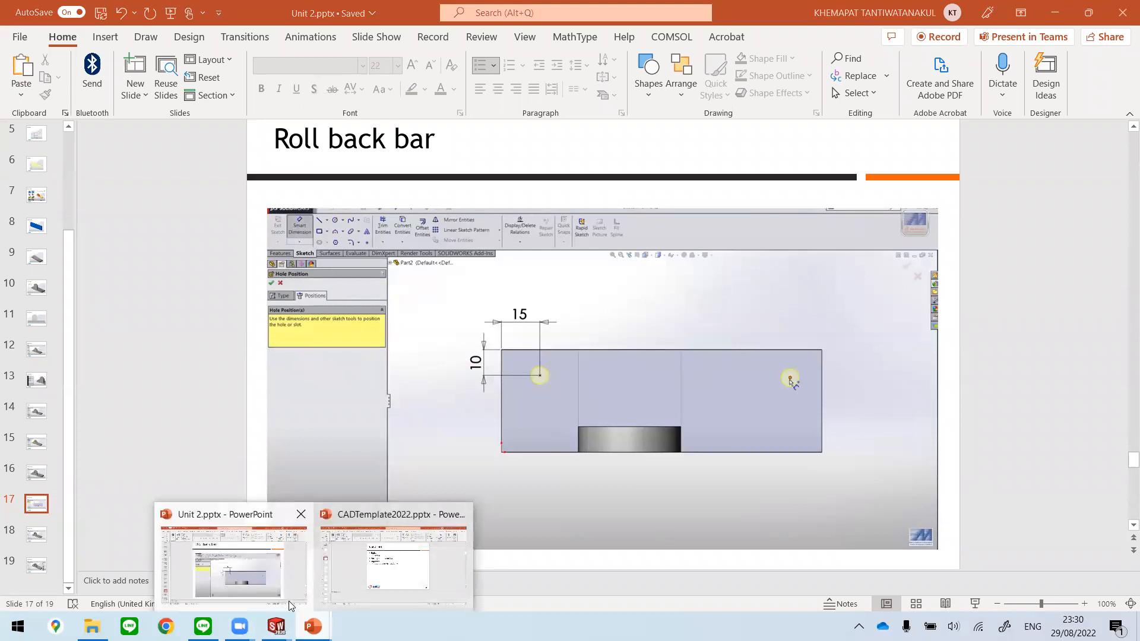
Step: Return to Part2 in SOLIDWORKS and set the hole type in the hole specification to the plain Hole
mouse_move(276, 624)
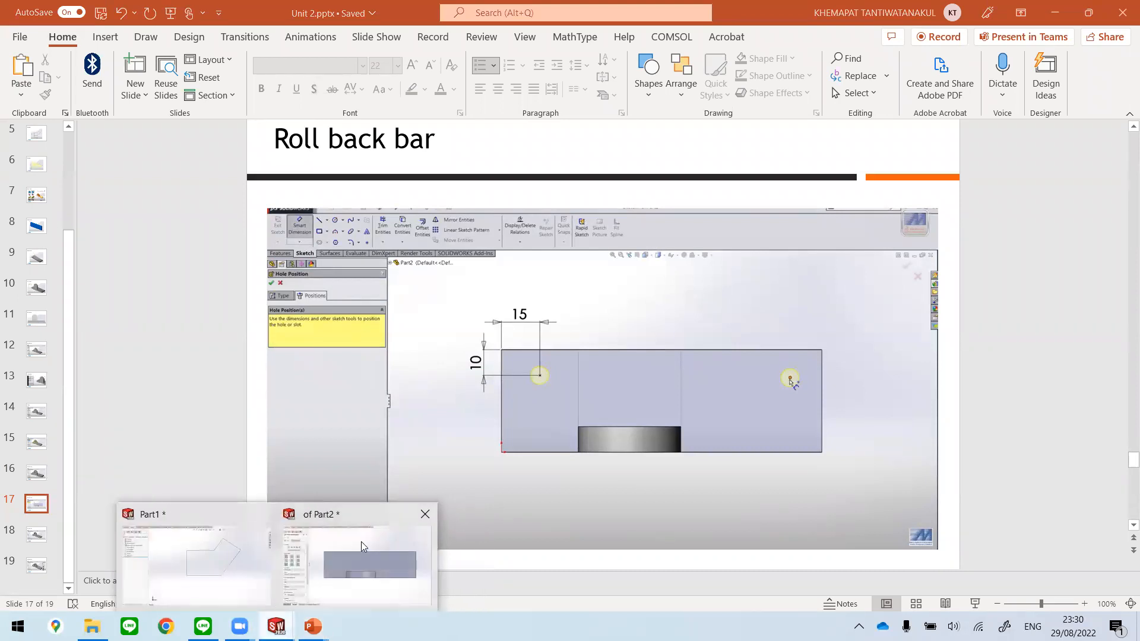
click(363, 543)
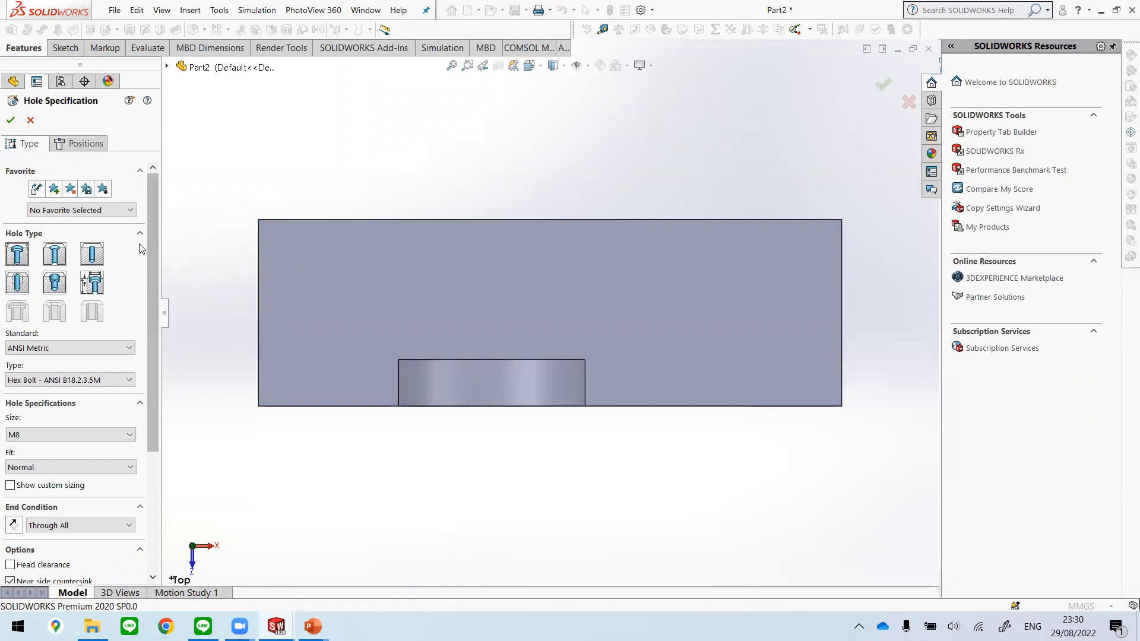
click(98, 260)
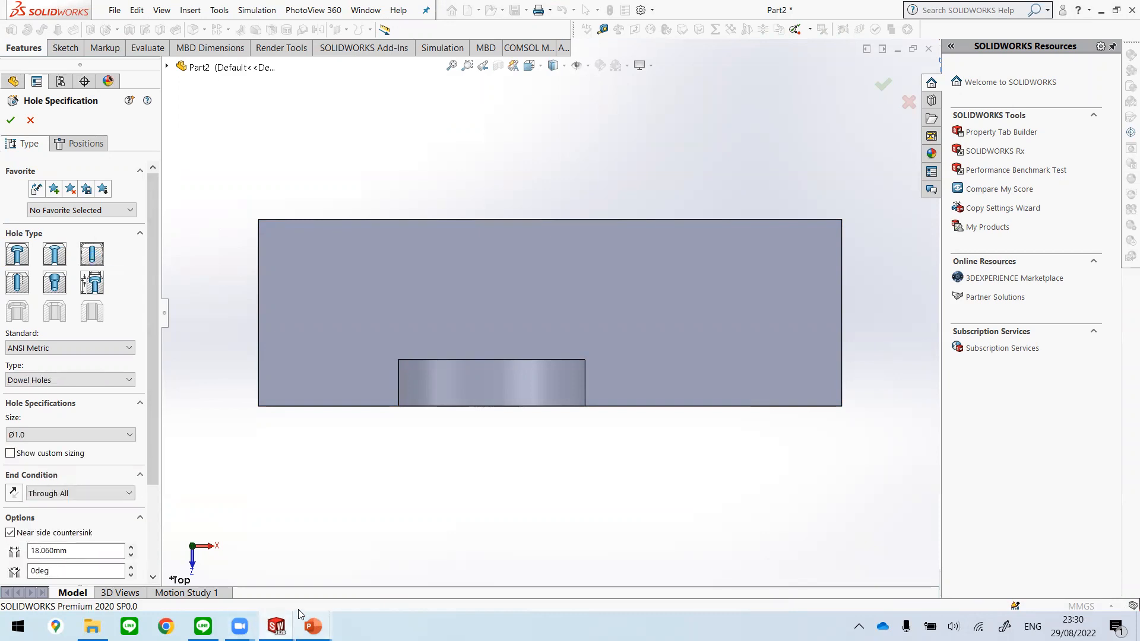
Step: Switch back to the Unit 2 presentation in PowerPoint and compare the Roll back bar slides for the plate holes' size and placement
mouse_move(313, 627)
click(237, 537)
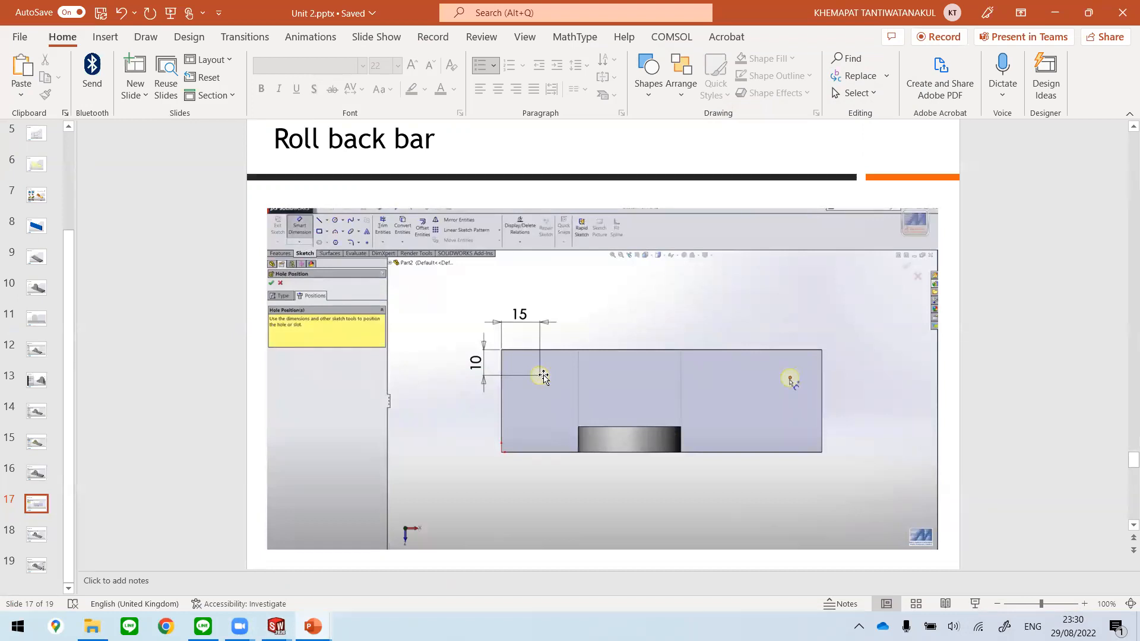
scroll(545, 391, up, 3)
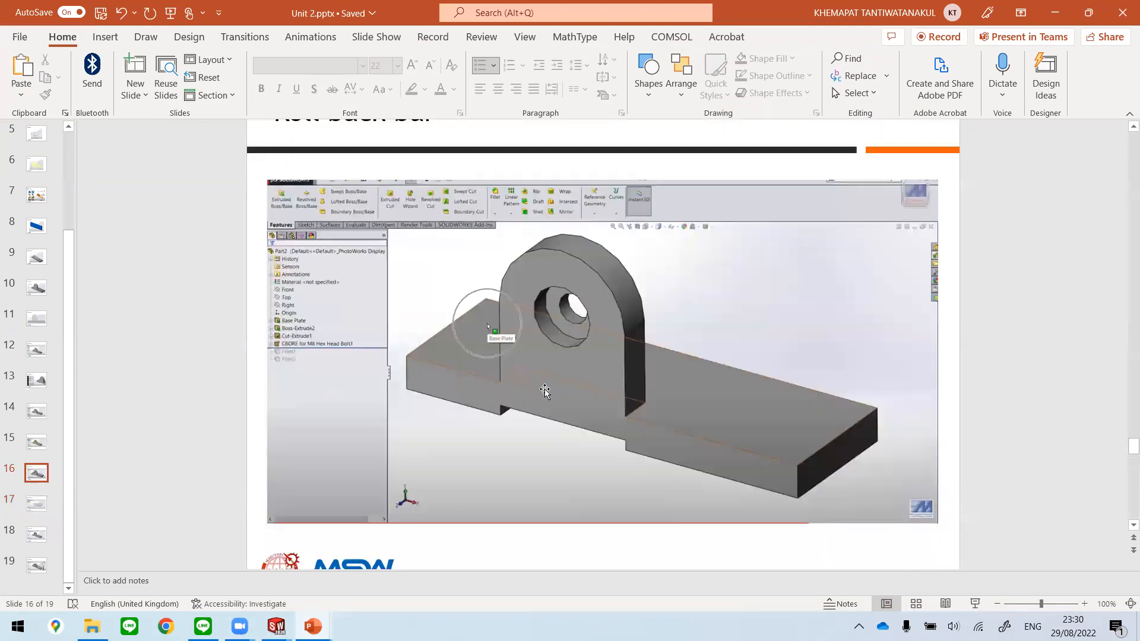
scroll(545, 390, down, 2)
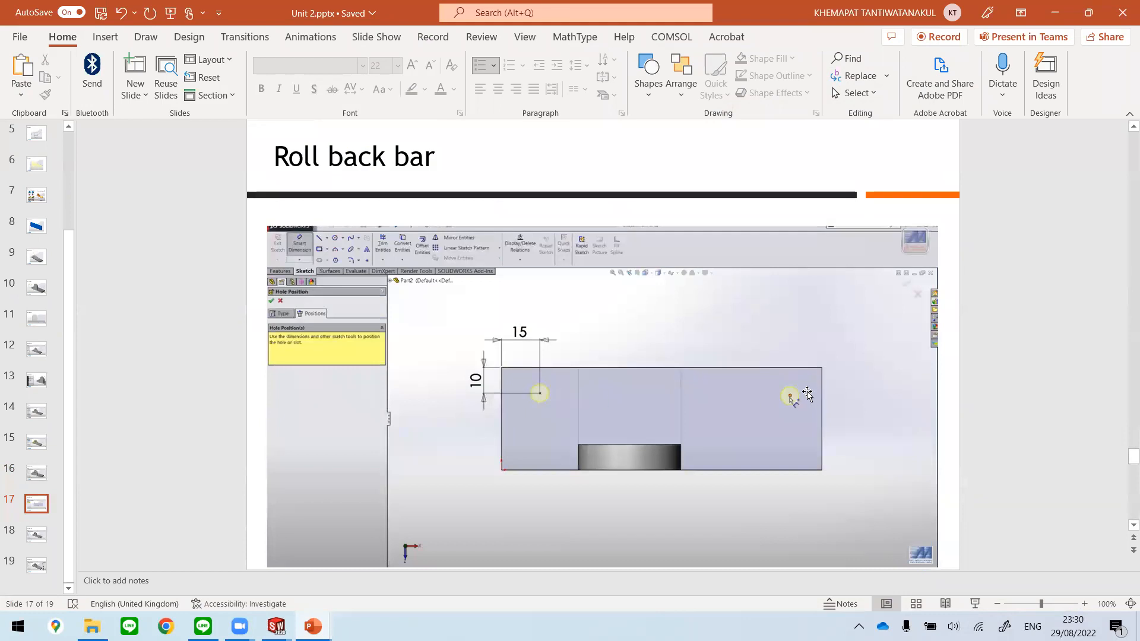
scroll(815, 438, down, 3)
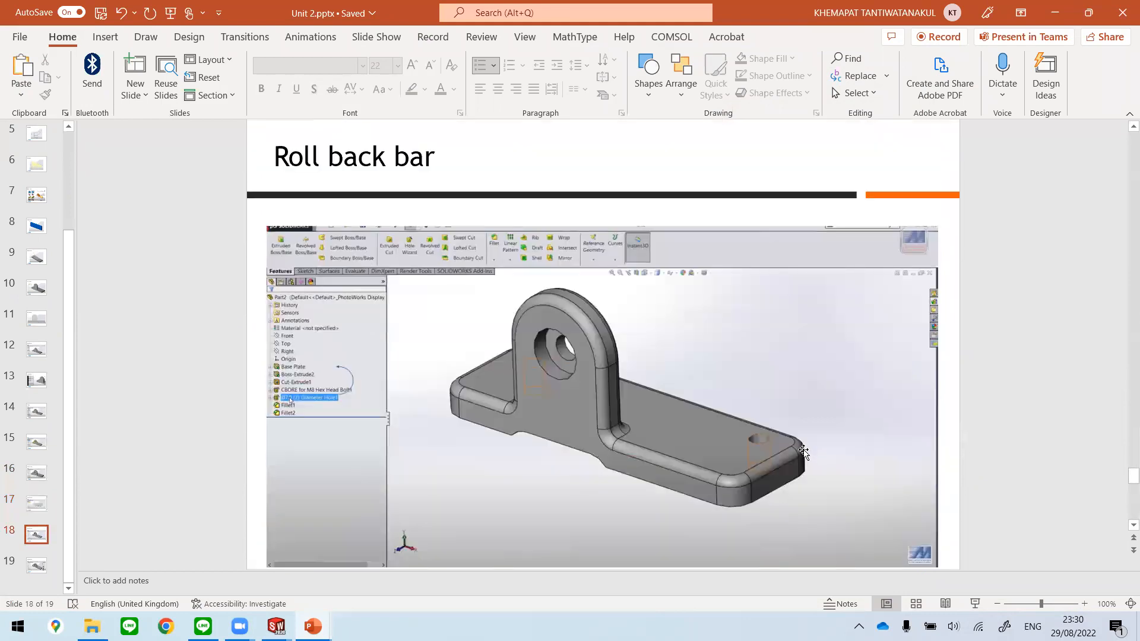
scroll(803, 452, up, 3)
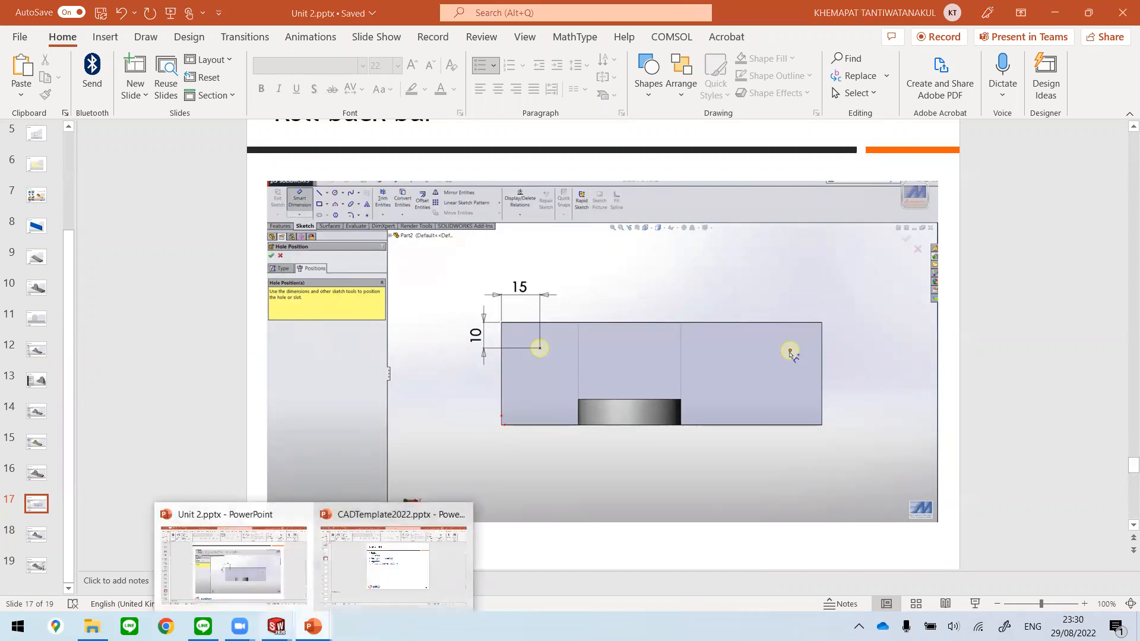
mouse_move(282, 618)
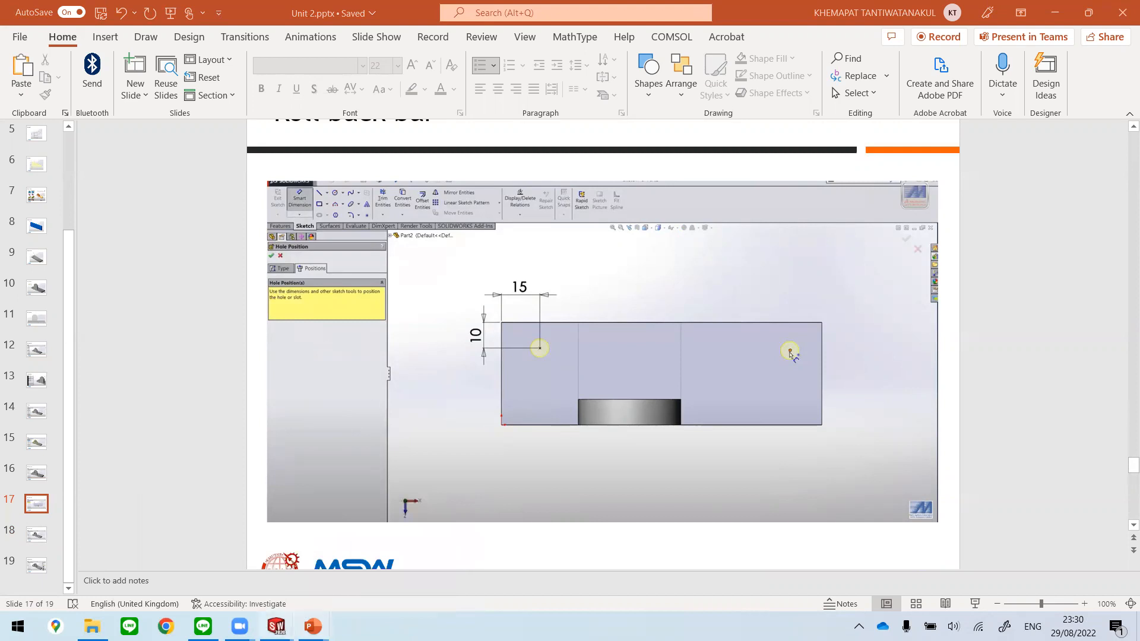
Step: Return to Part2 in SOLIDWORKS and set the hole specification to Drill sizes with size Ø8.0
click(351, 589)
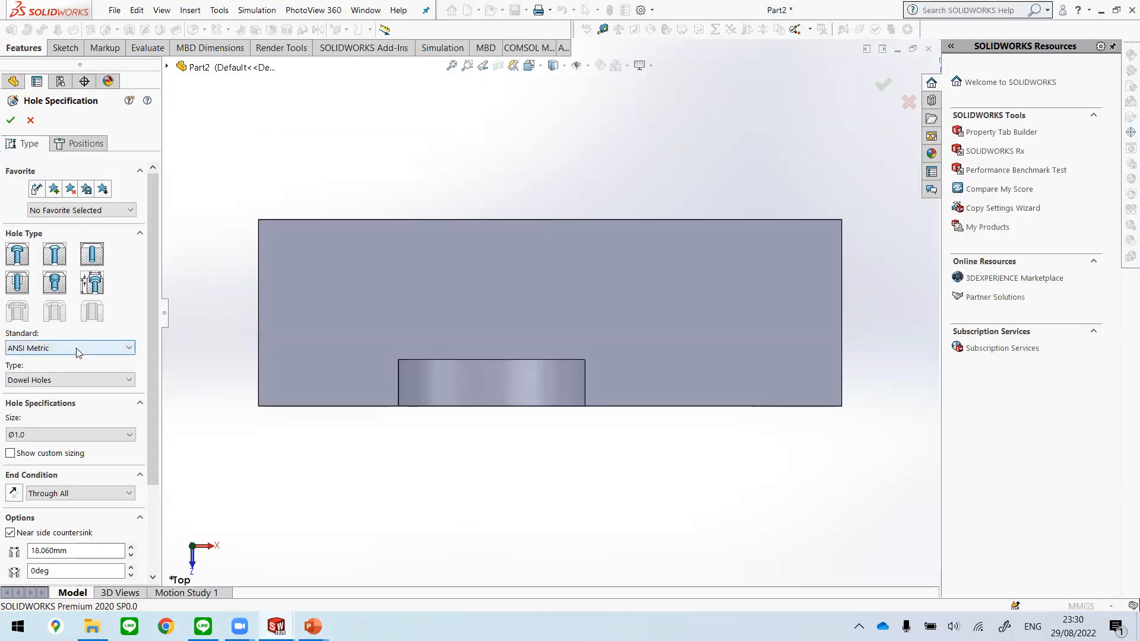
click(87, 377)
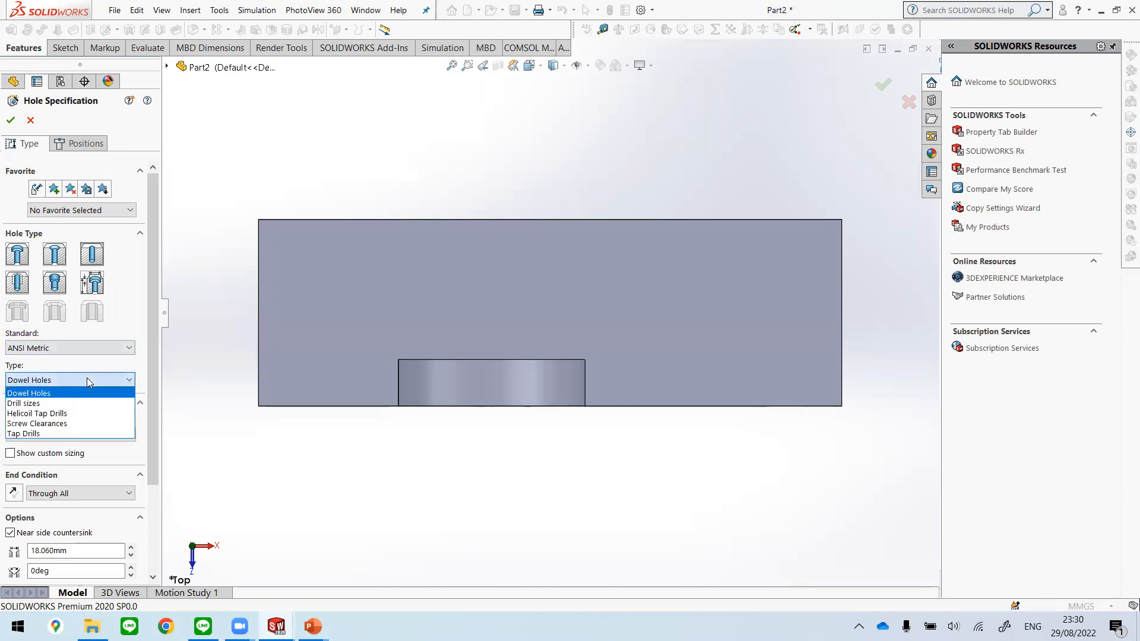
click(68, 398)
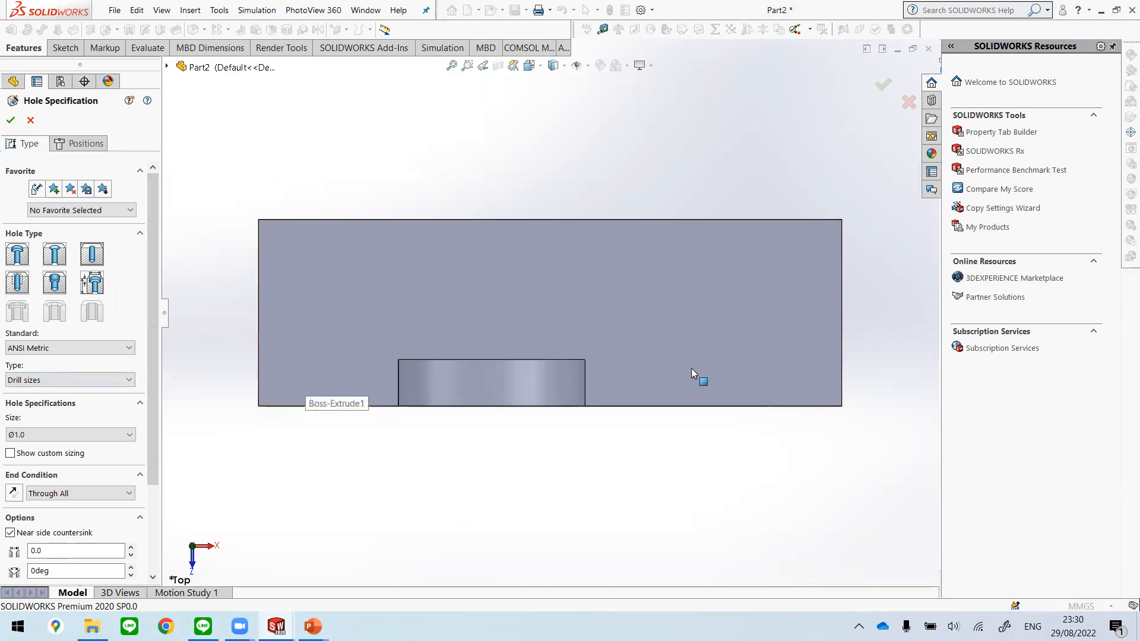
click(127, 435)
scroll(81, 531, down, 5)
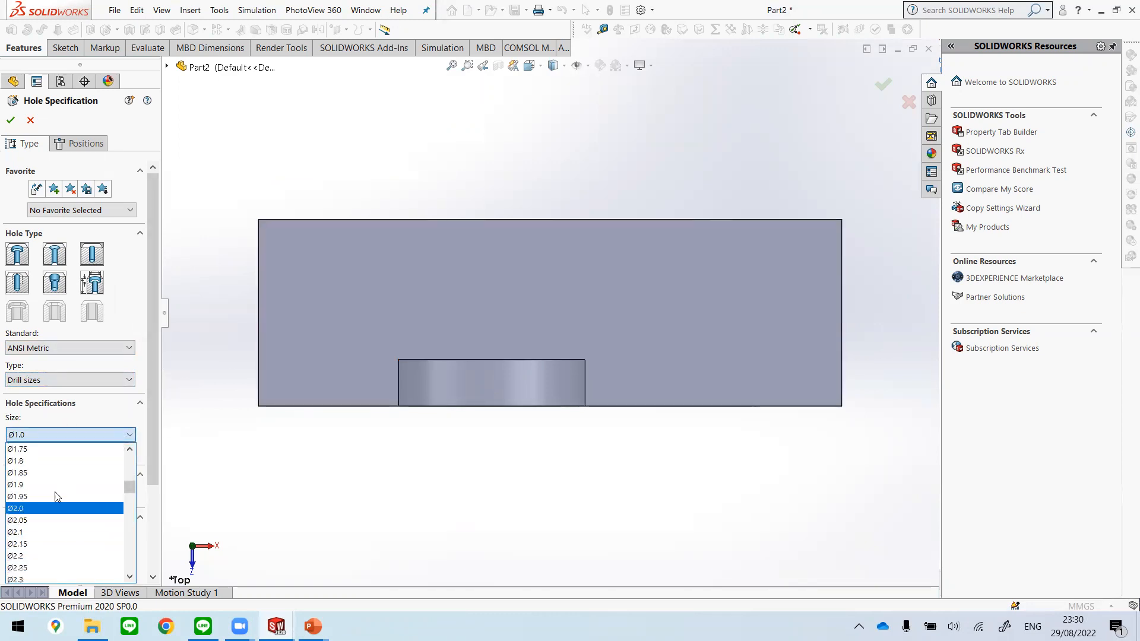
scroll(86, 493, down, 9)
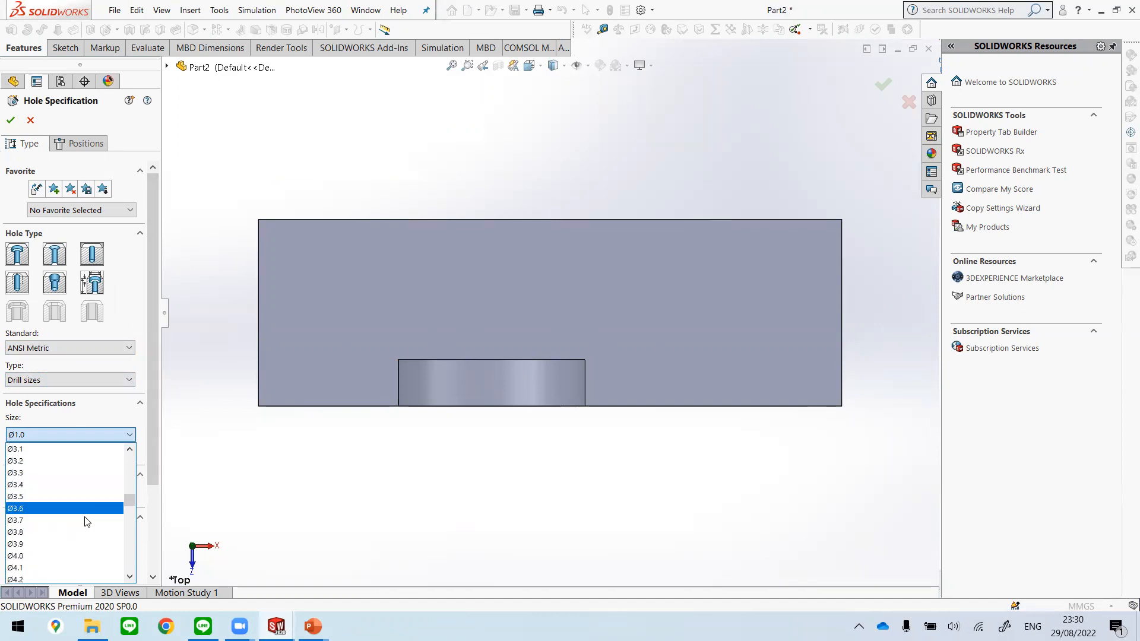
scroll(89, 524, down, 19)
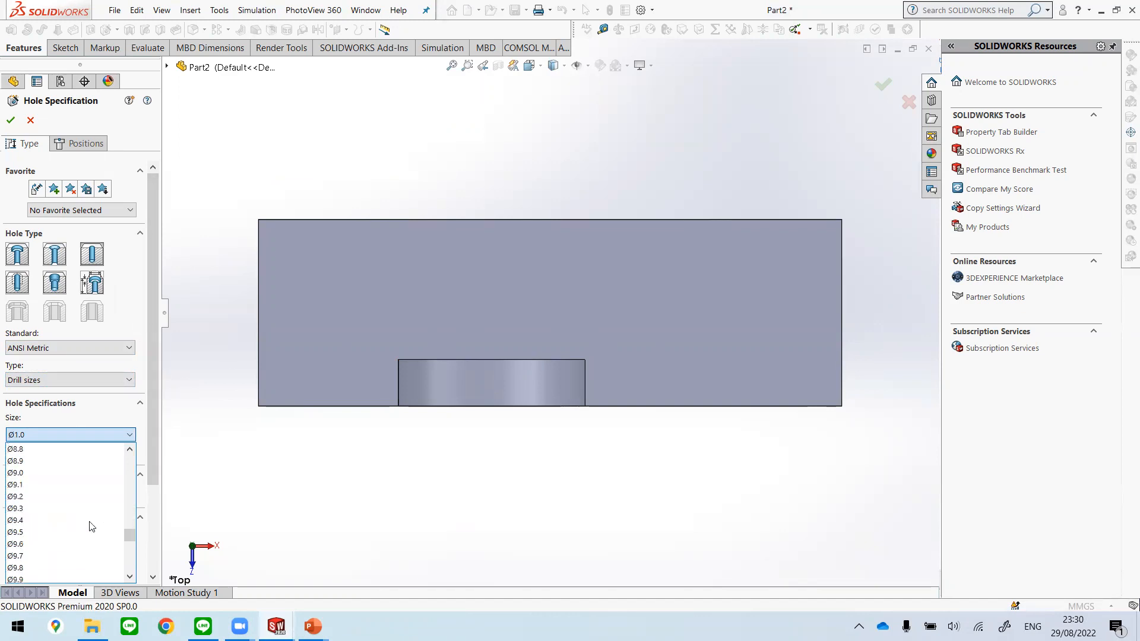
scroll(71, 459, up, 1)
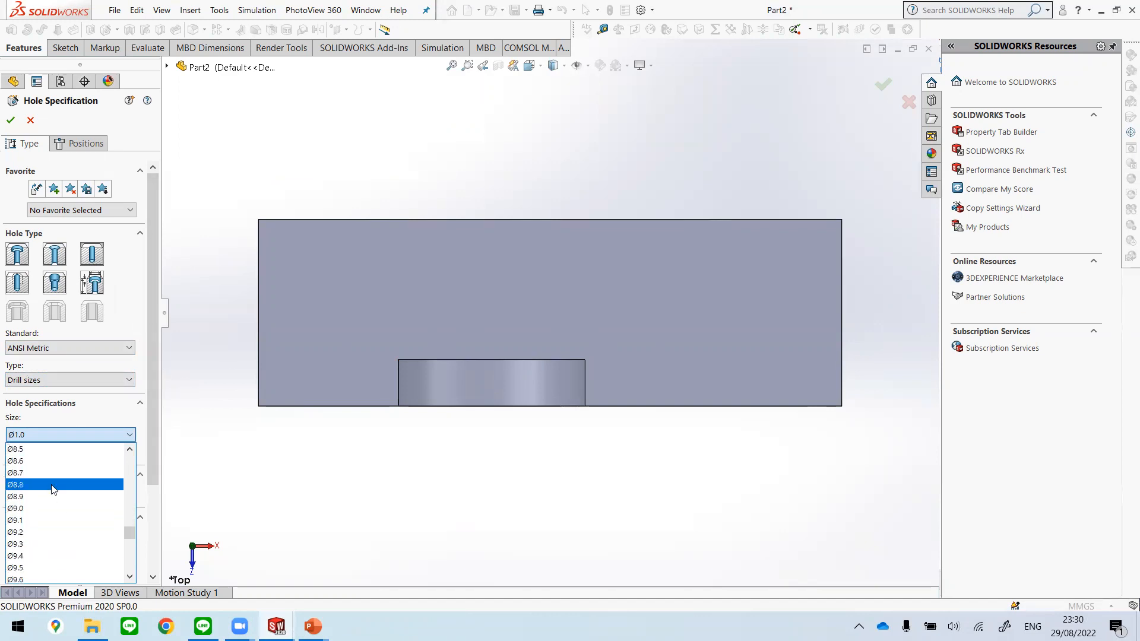
scroll(53, 487, up, 2)
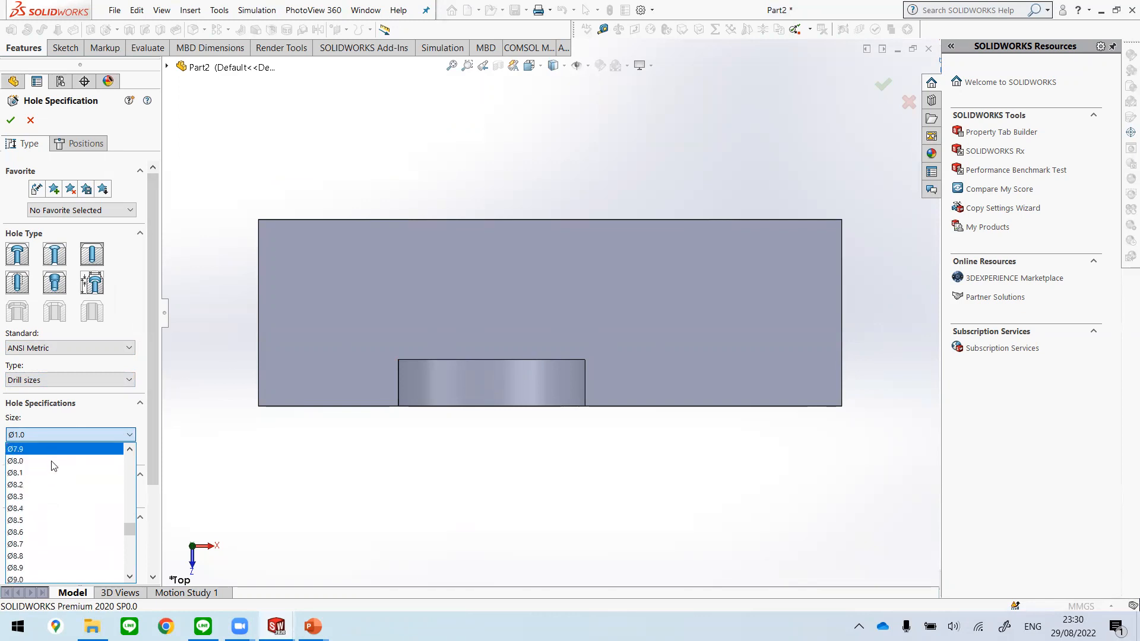
click(54, 466)
Step: Change the hole specification to the Screw Clearances type with size M8
click(76, 380)
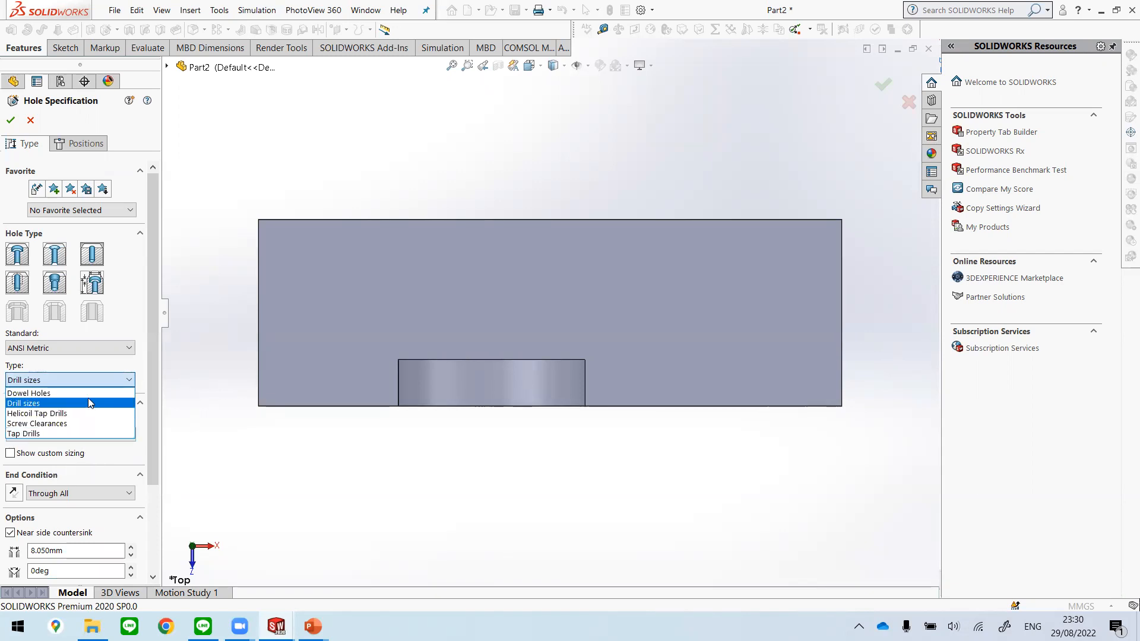
click(44, 424)
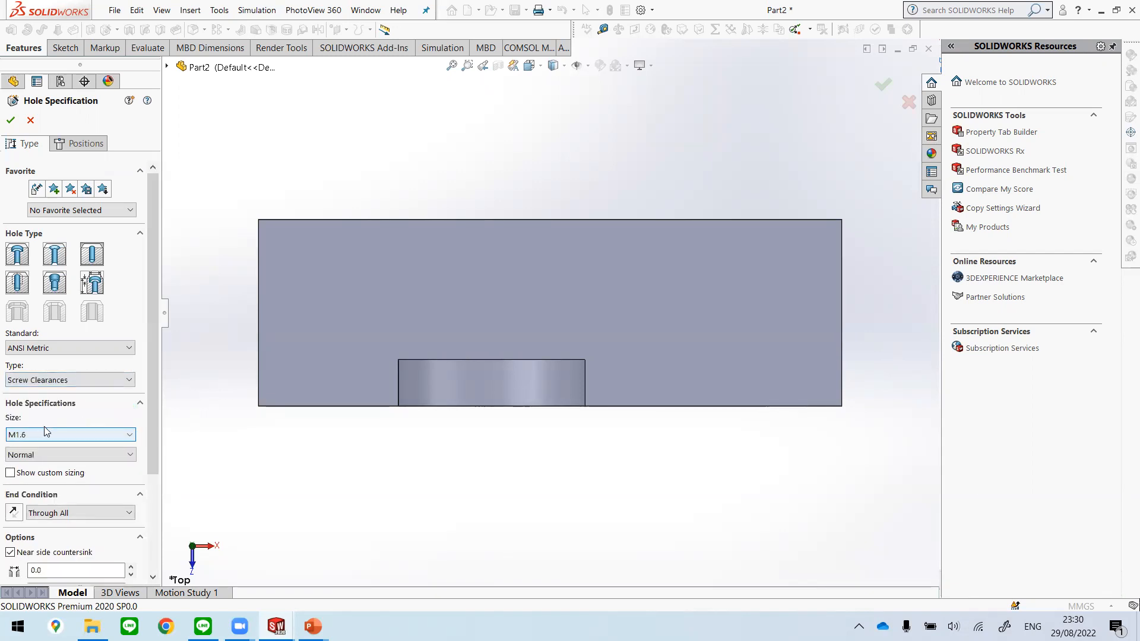
click(45, 437)
scroll(68, 537, down, 2)
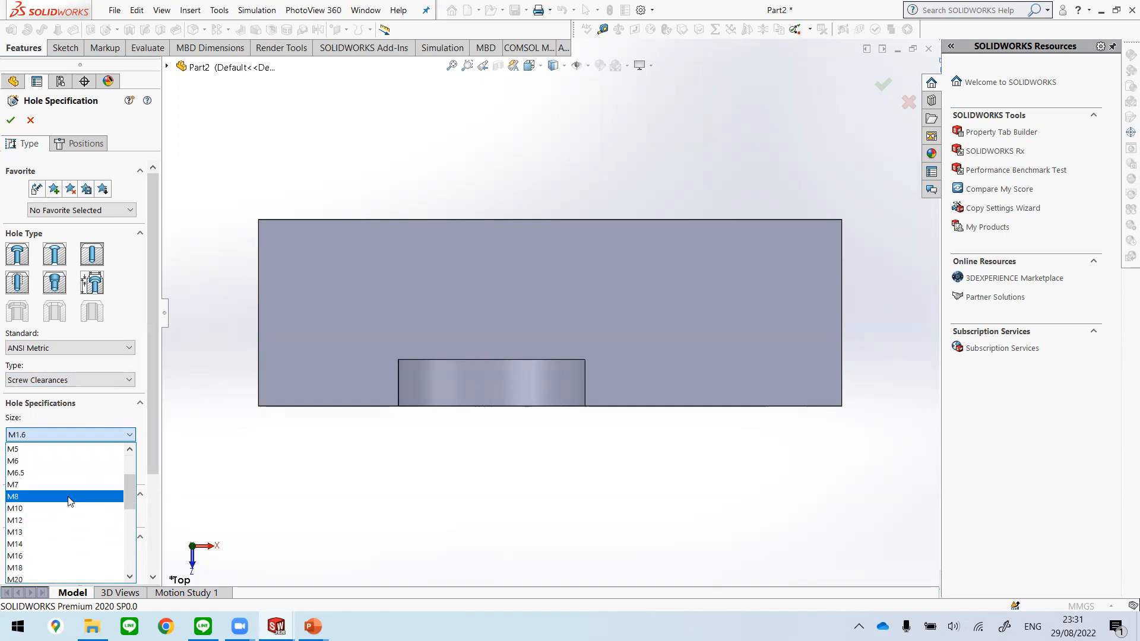
click(71, 497)
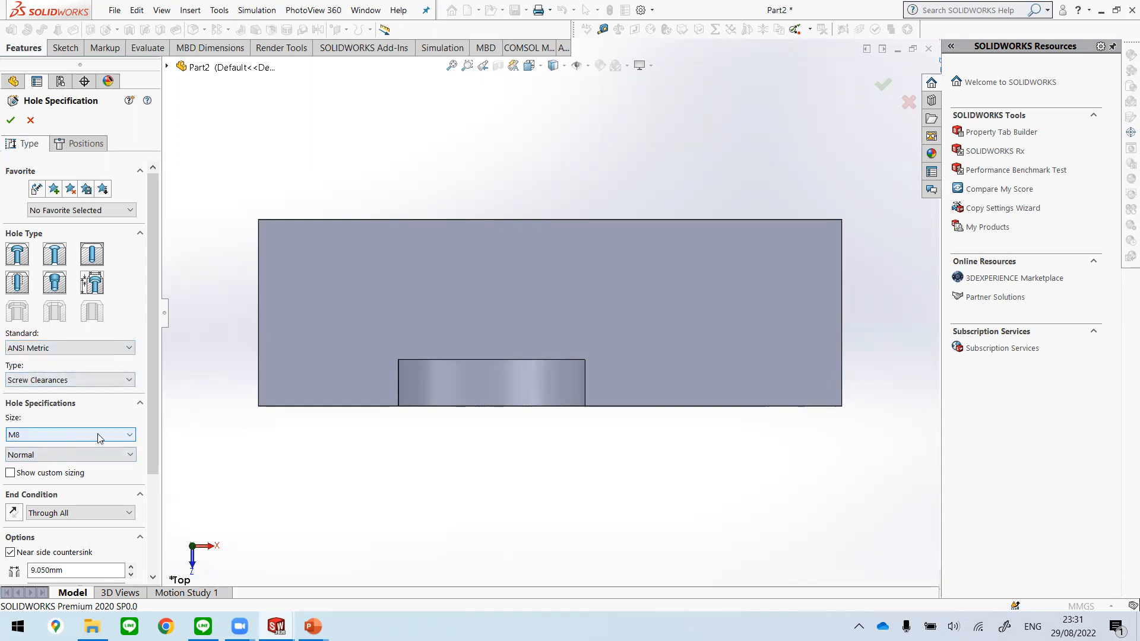
Step: Start a 3D sketch for the hole positions and place two holes on the plate's top face near its two rear corners
click(82, 147)
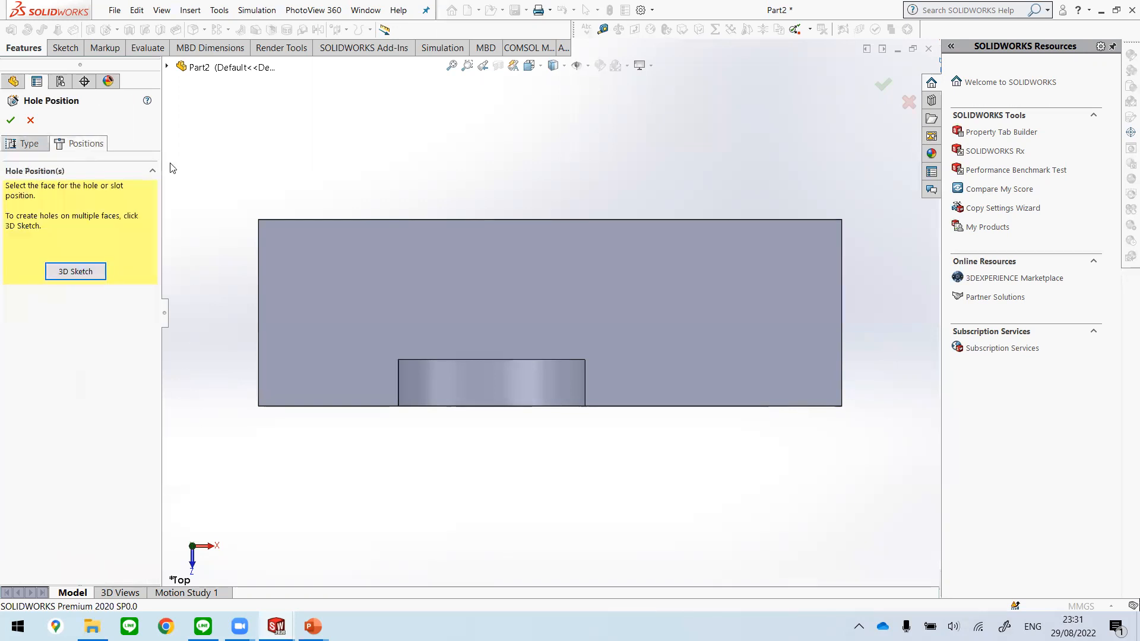
click(75, 272)
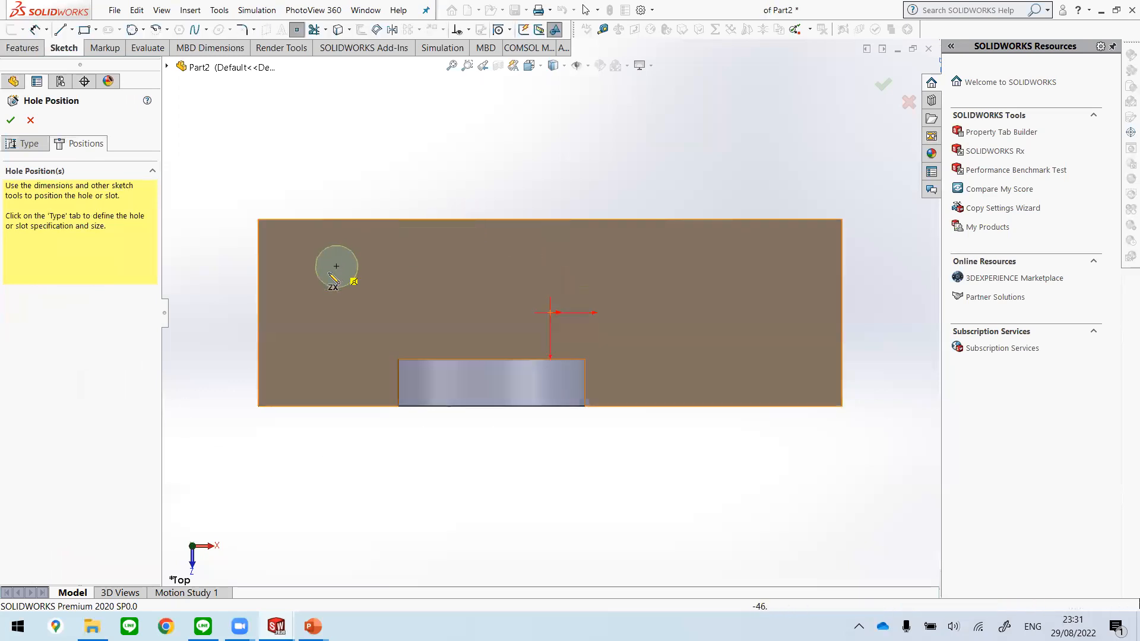
click(317, 269)
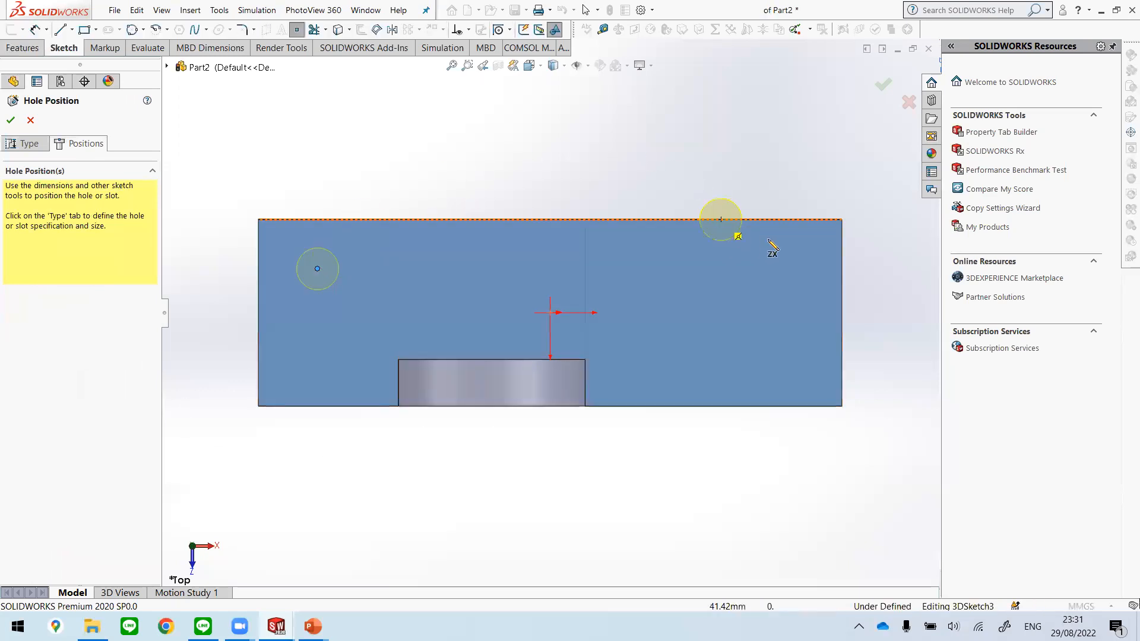
click(788, 273)
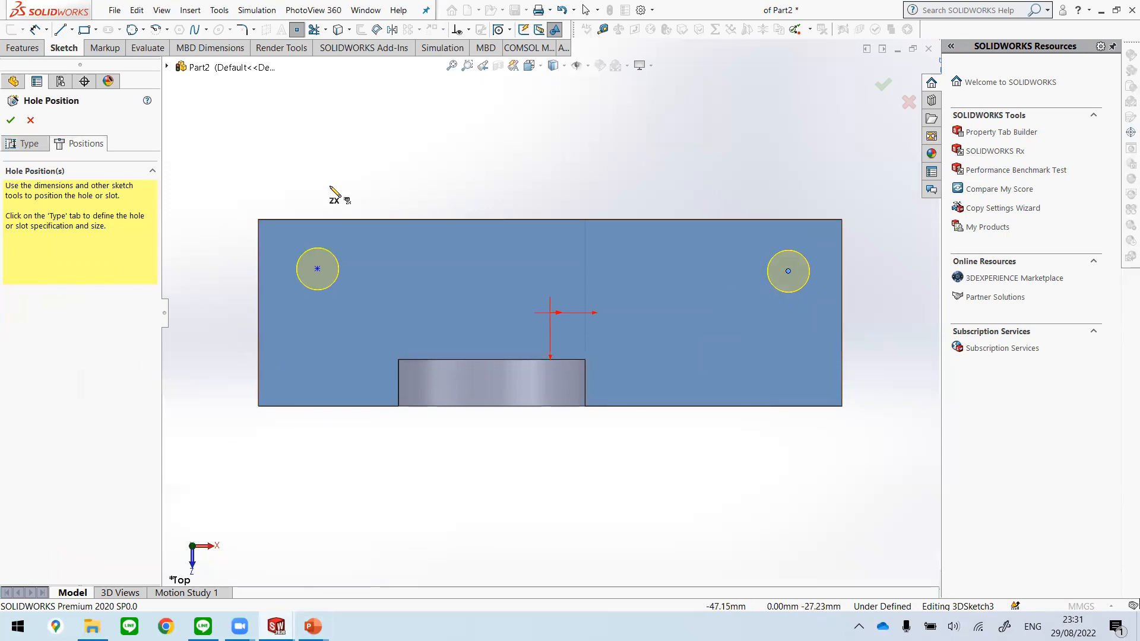
key(Escape)
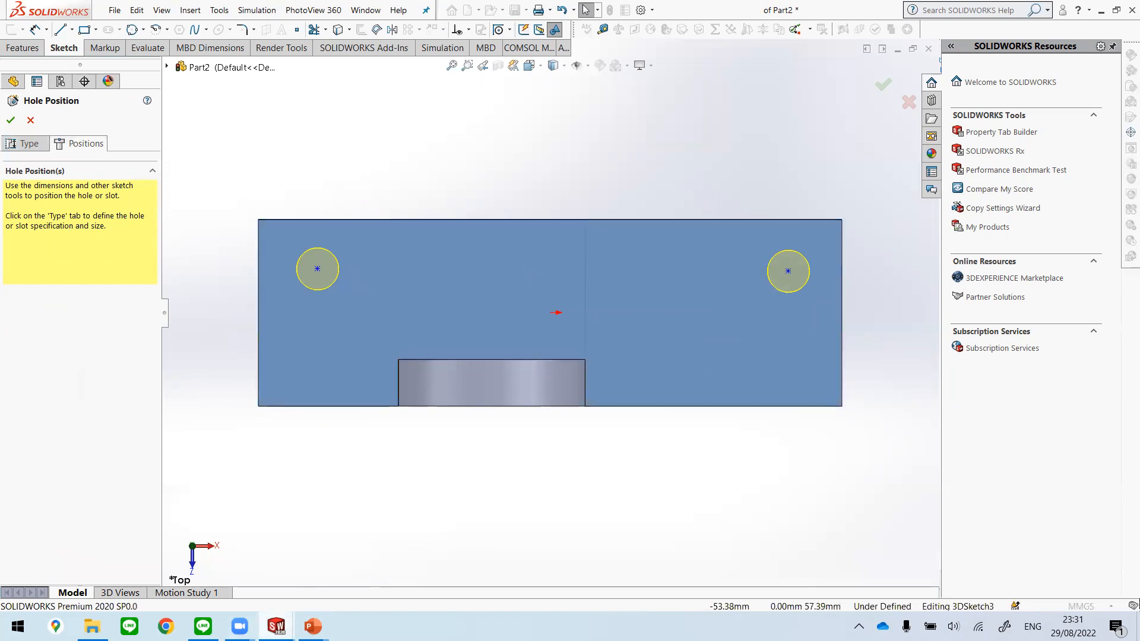
Step: Check the hole position dimensions on the Unit 2 slide in PowerPoint, and return to Part2 in SOLIDWORKS
mouse_move(313, 627)
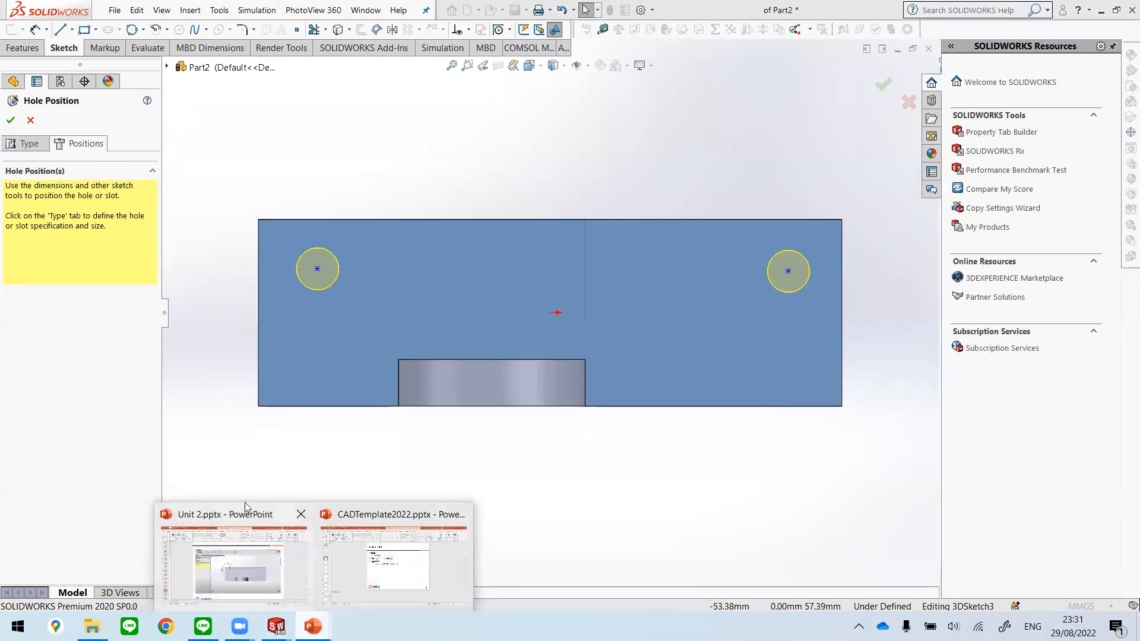
click(259, 582)
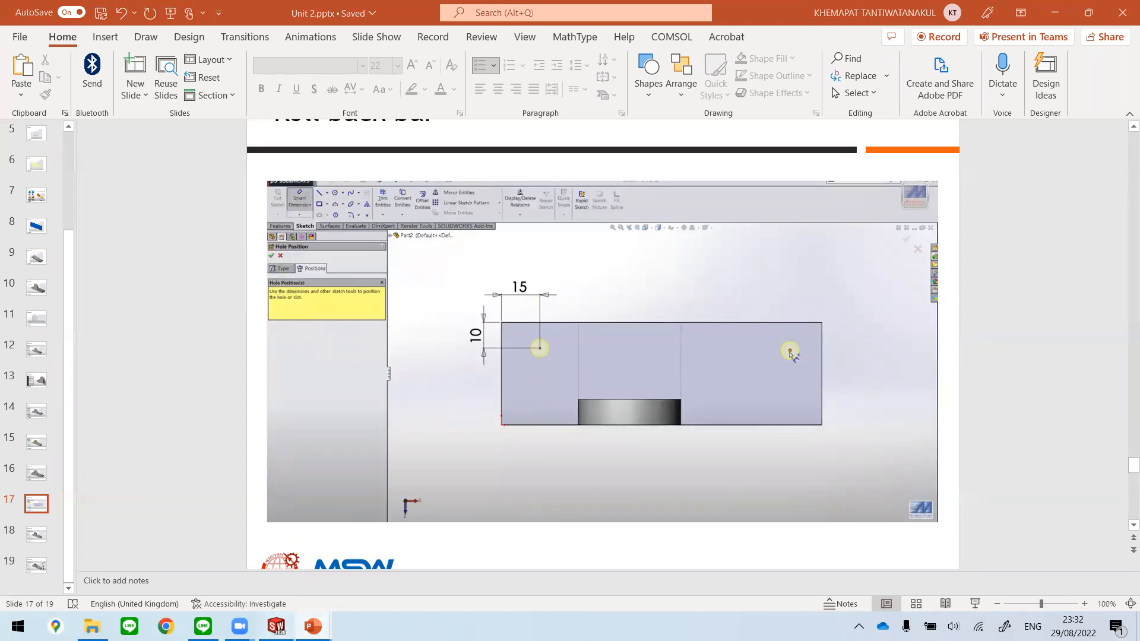
mouse_move(276, 627)
click(327, 559)
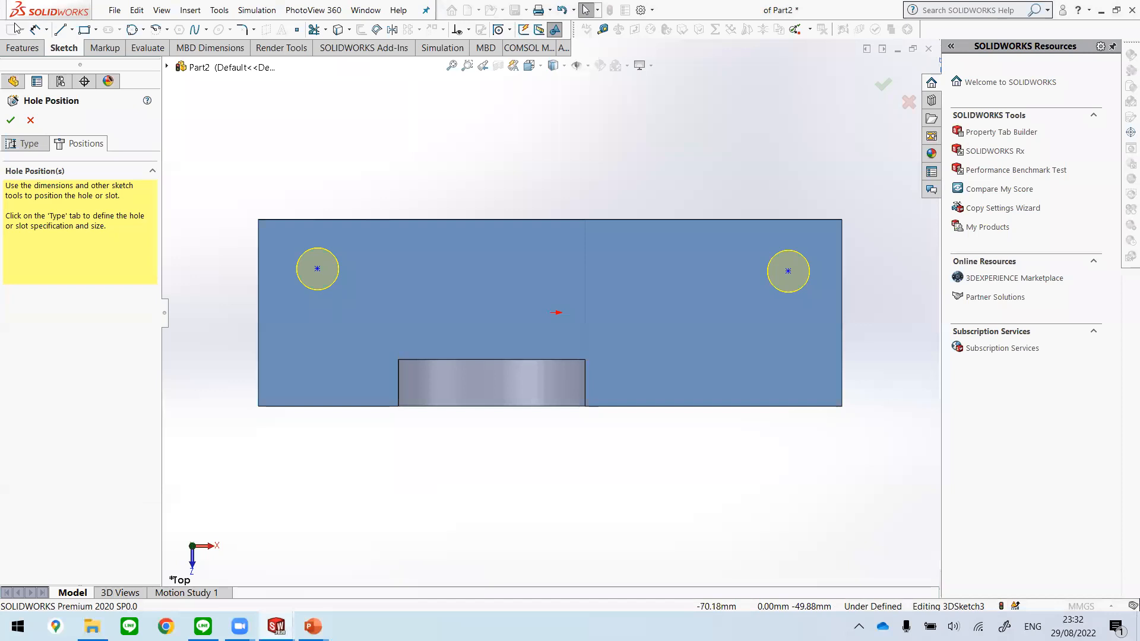
Step: Dimension the left hole's centre 10 mm from the plate's rear long edge
click(318, 220)
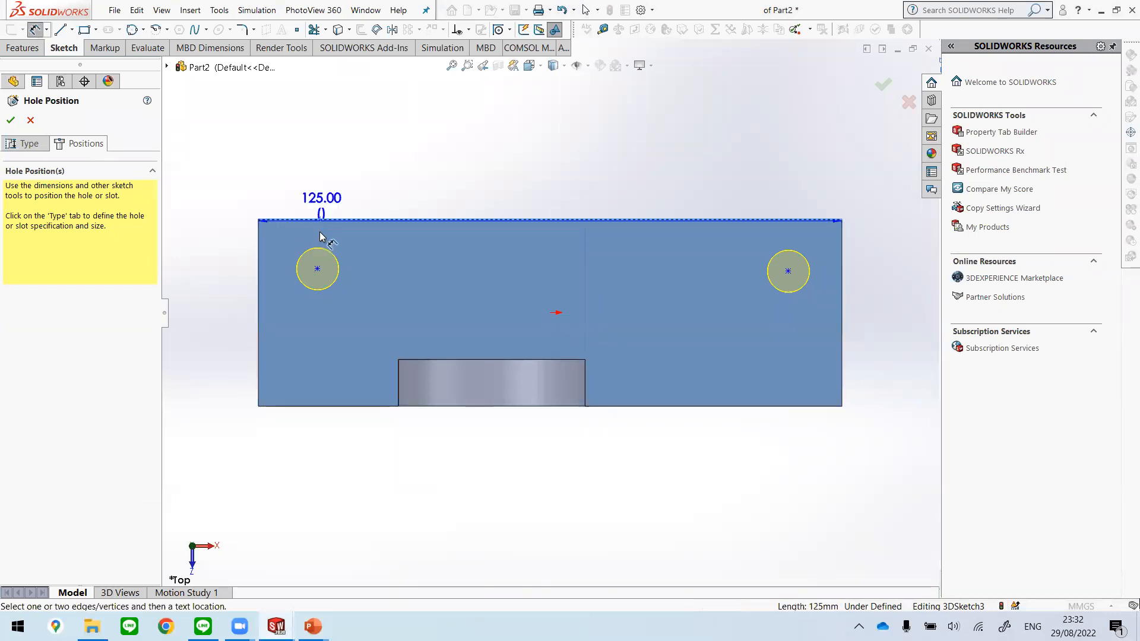
click(317, 268)
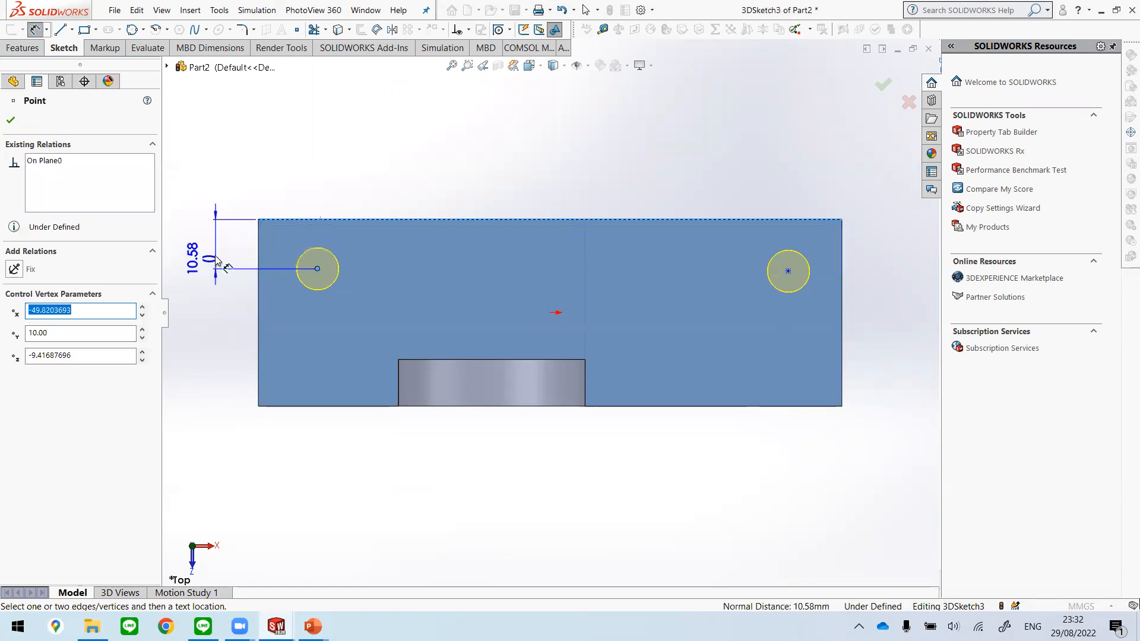
click(240, 257)
text(10)
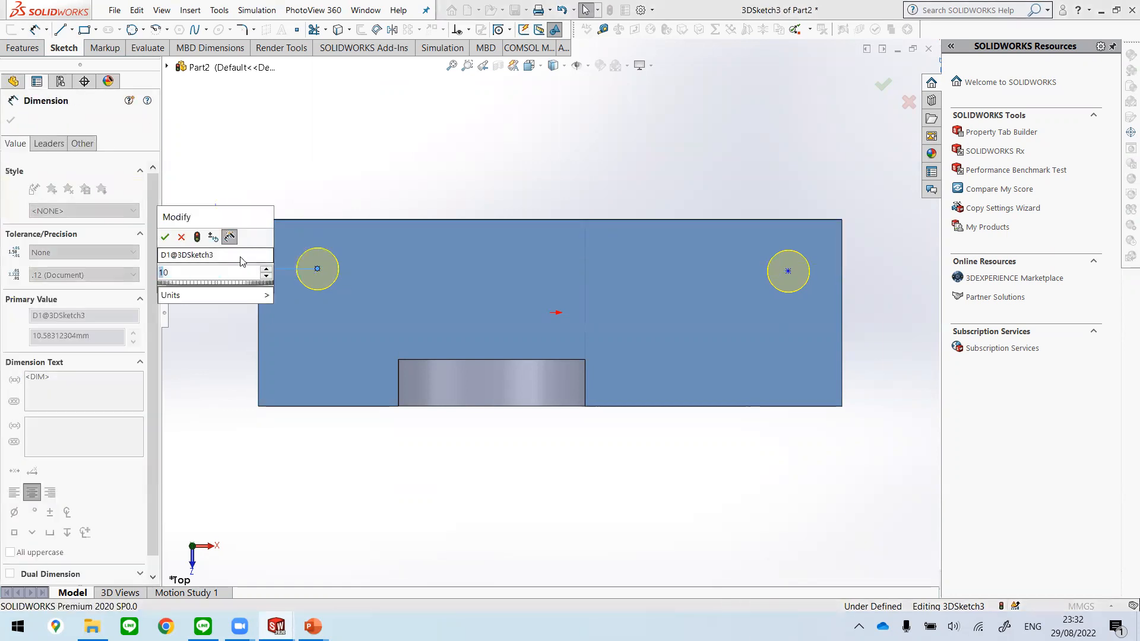
key(Return)
Step: Dimension the left hole's centre 15 mm from the plate's left edge and leave the dimension tool
click(258, 252)
click(317, 266)
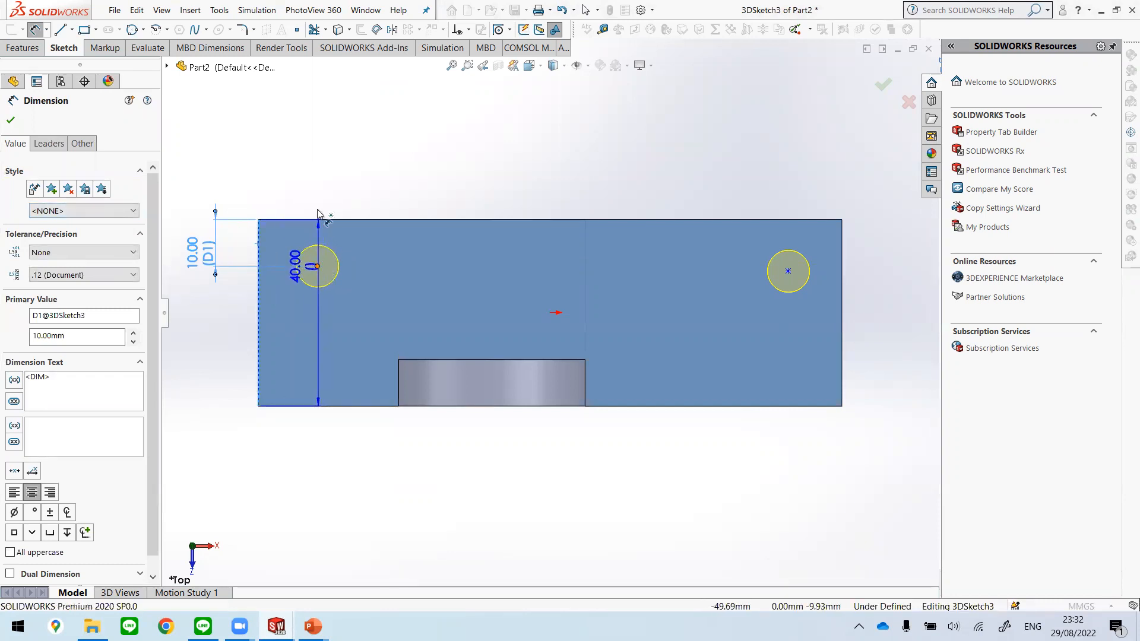
click(284, 166)
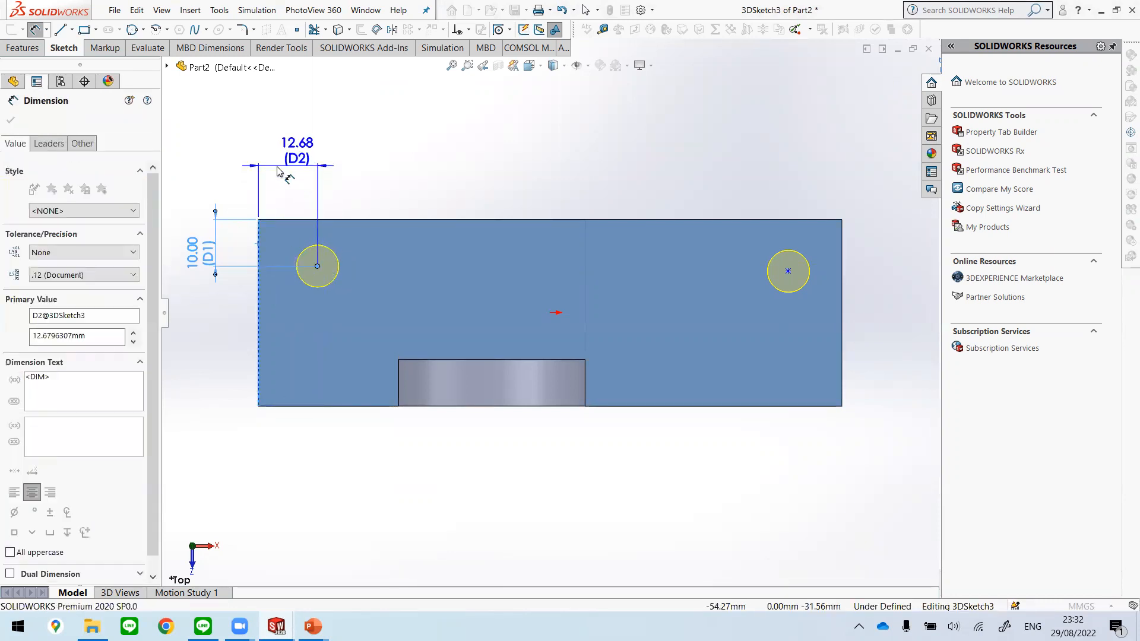
text(10)
key(Return)
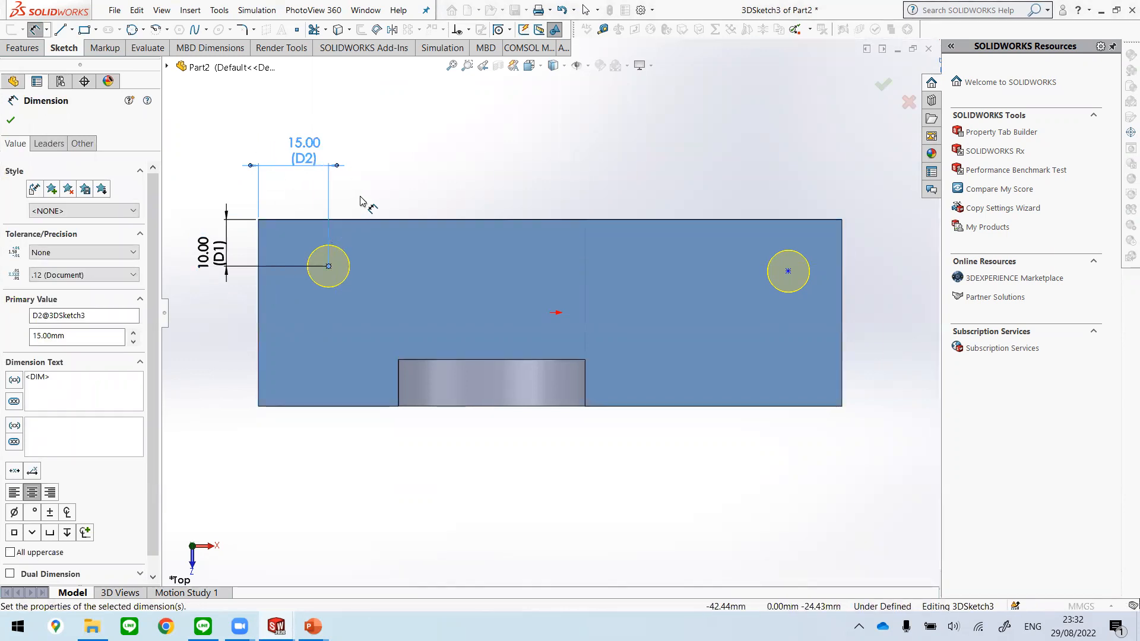
key(Escape)
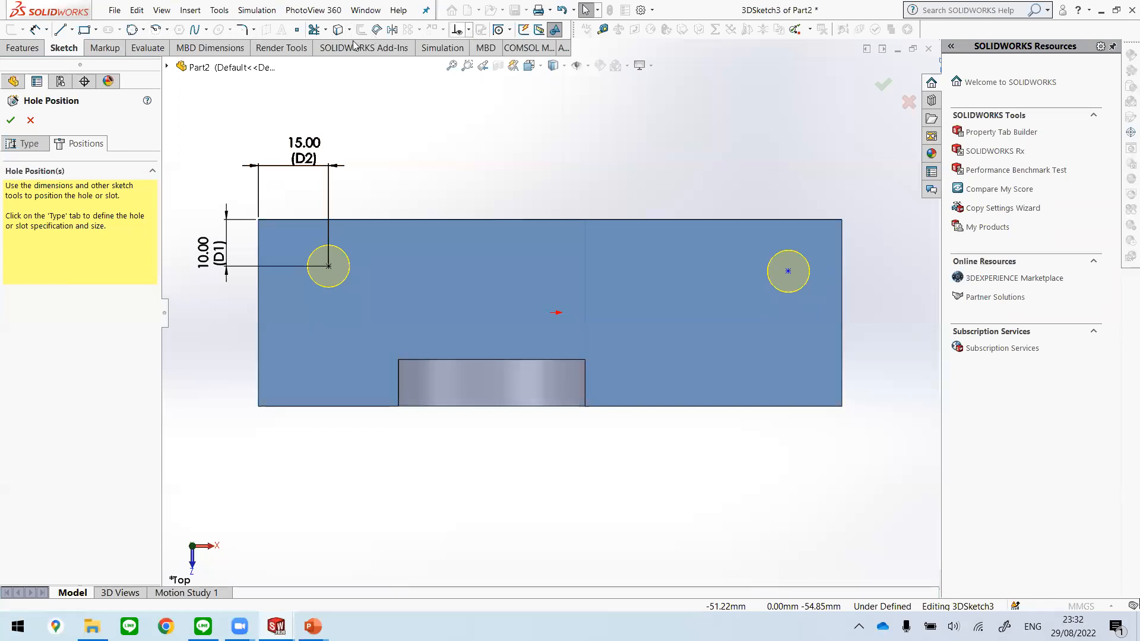
Step: Sketch a centerline about 25.6 mm long from the midpoint of the plate's rear edge straight toward the boss side
click(73, 31)
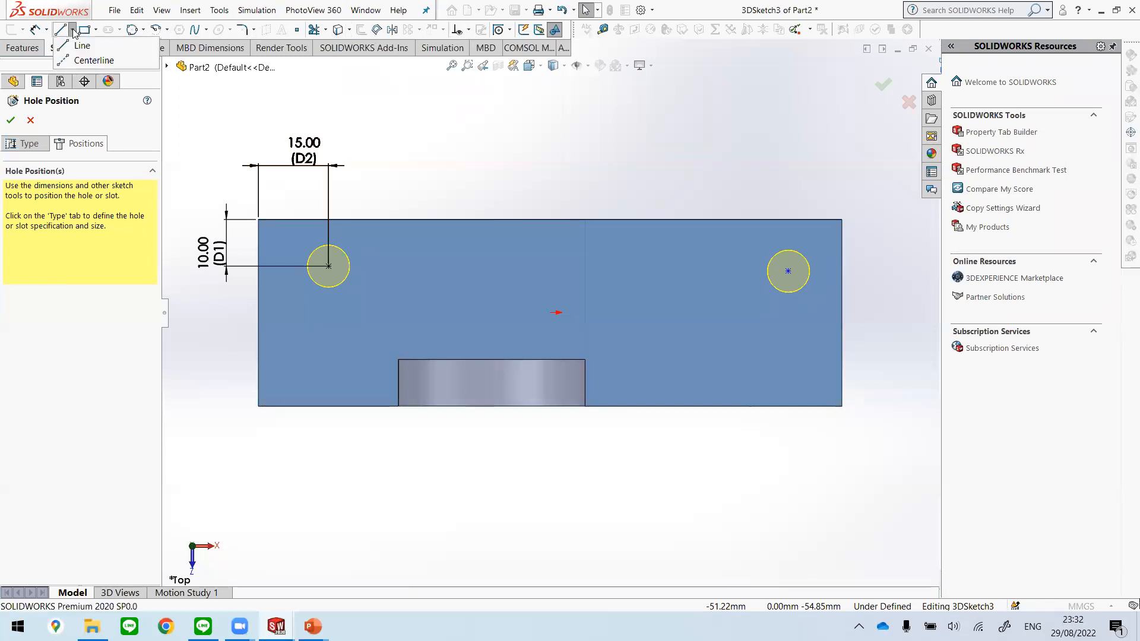
click(92, 61)
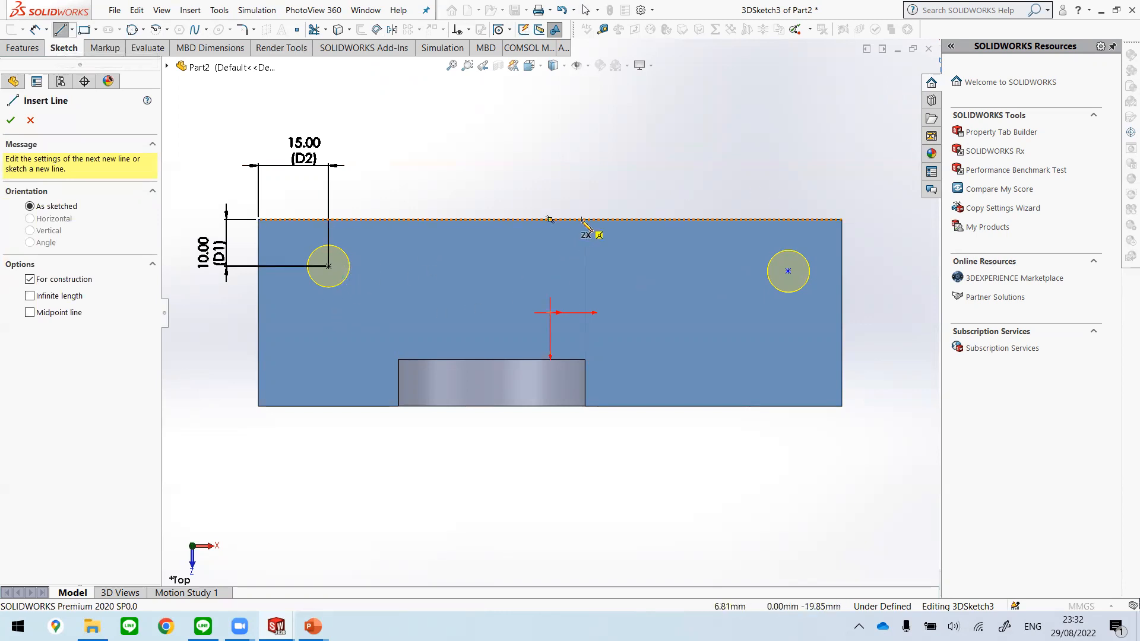
click(551, 220)
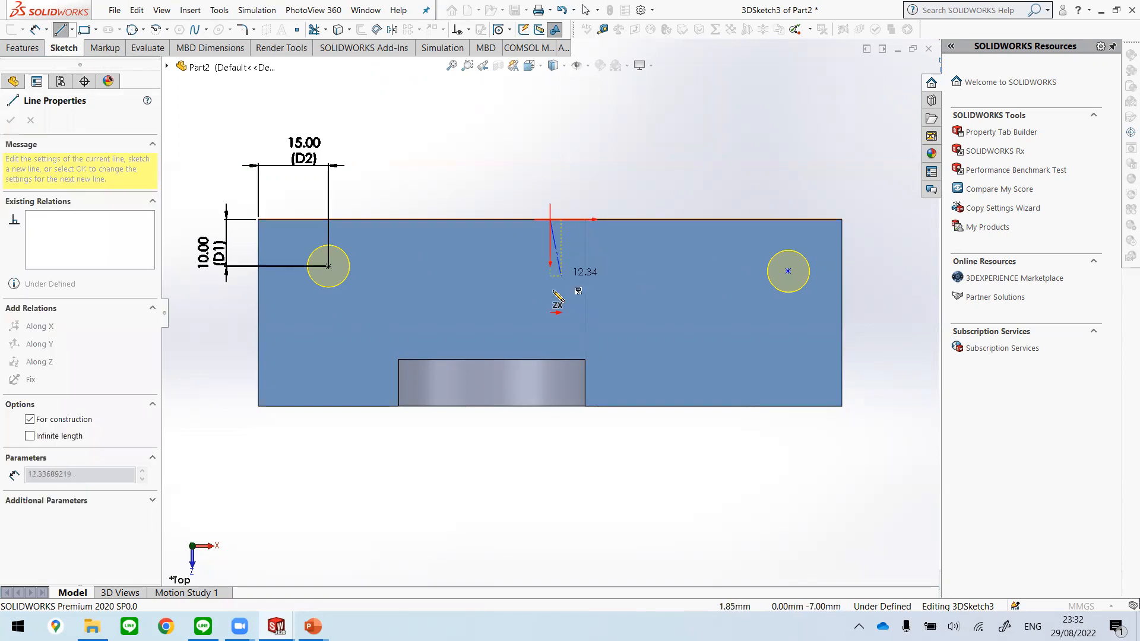
double_click(550, 338)
key(Escape)
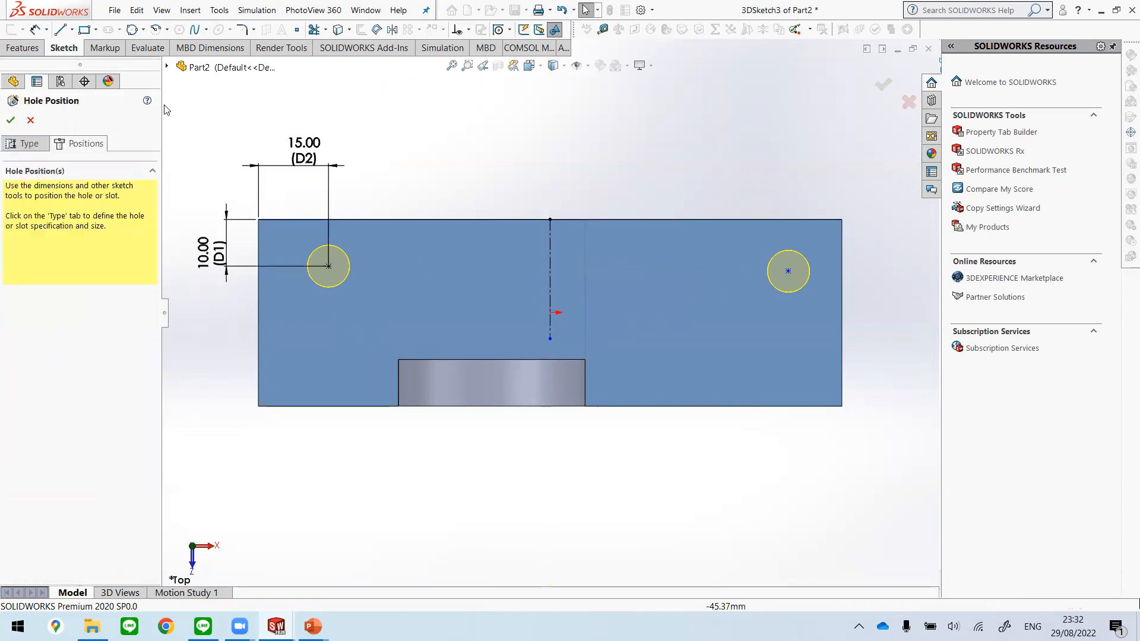
Step: Delete the centerline from the hole position sketch
click(72, 29)
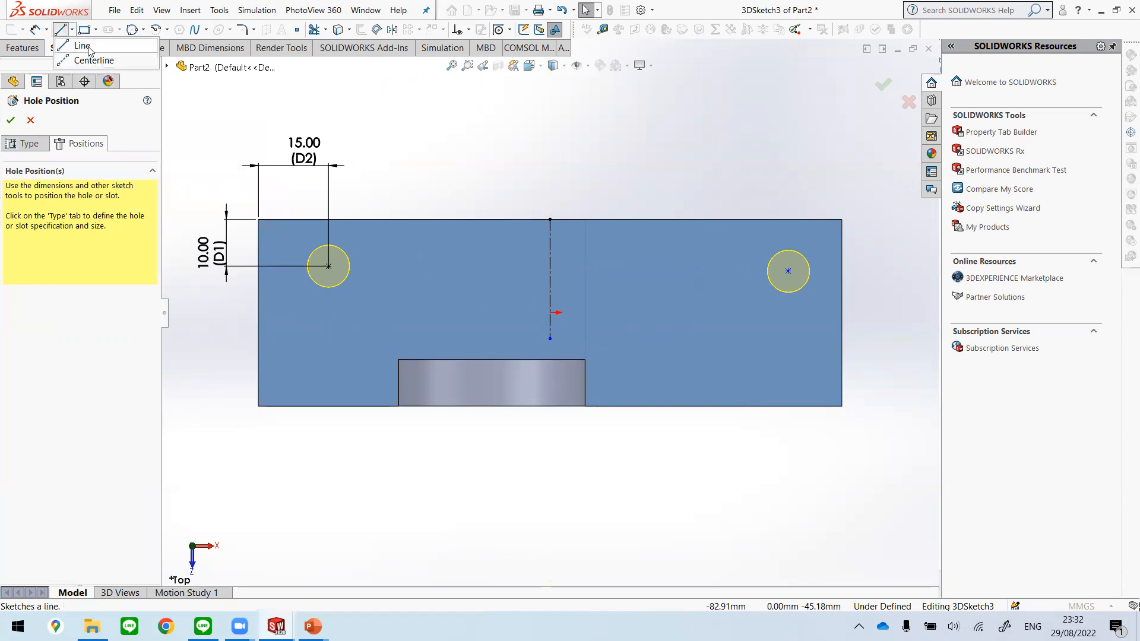
click(72, 31)
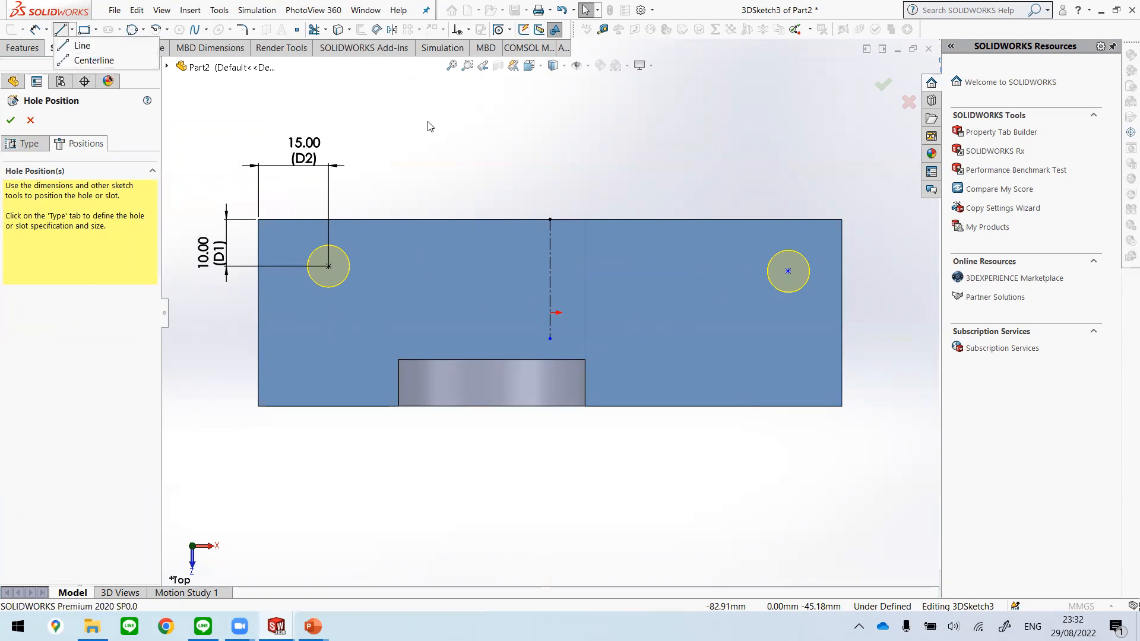
click(551, 277)
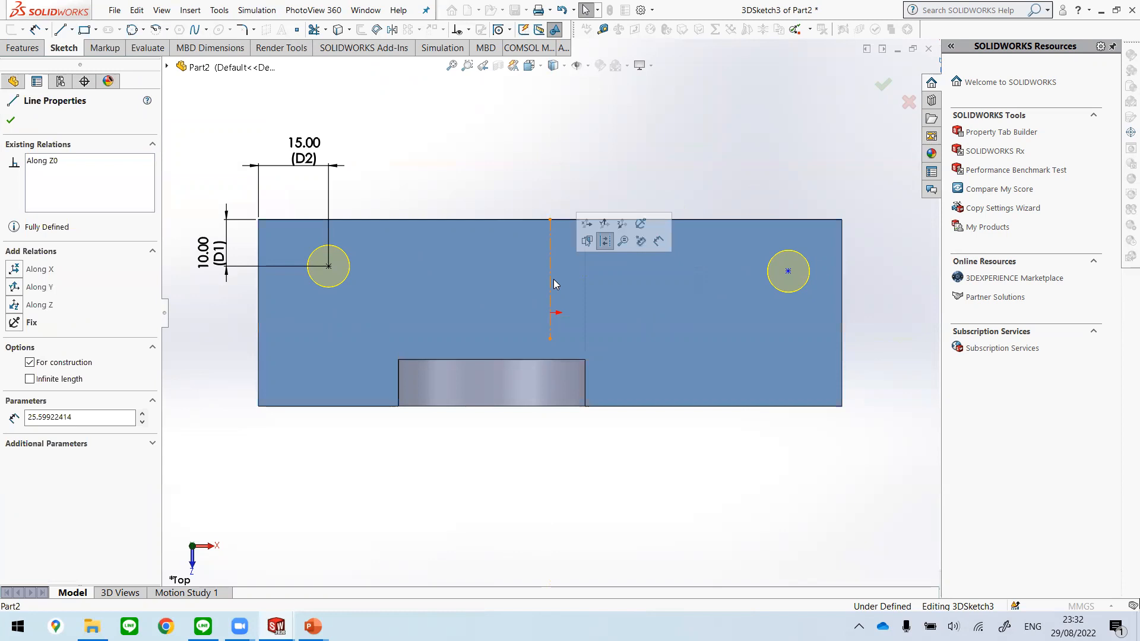
key(Delete)
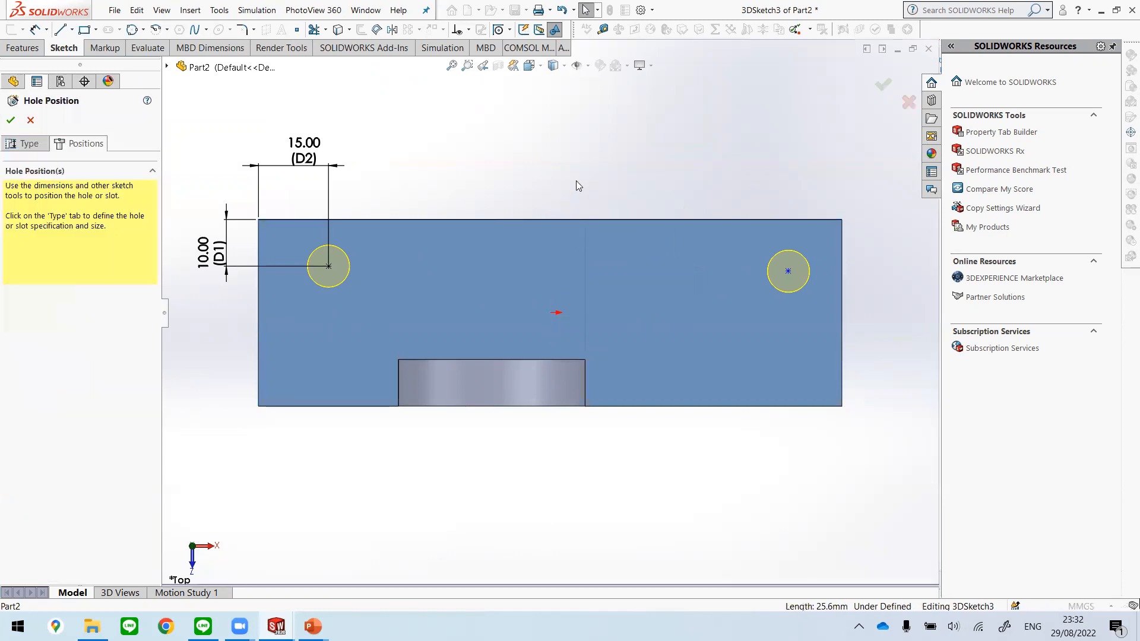
Step: Sketch a centerline about 25.1 mm long from the midpoint of the plate's rear edge straight toward the boss
click(73, 31)
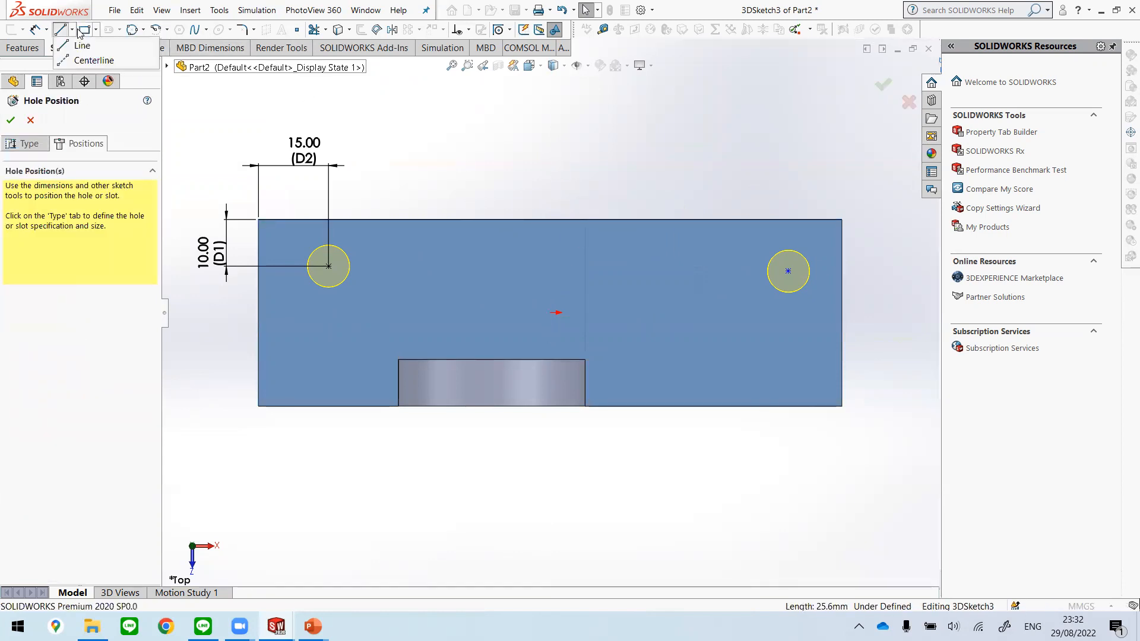
click(83, 60)
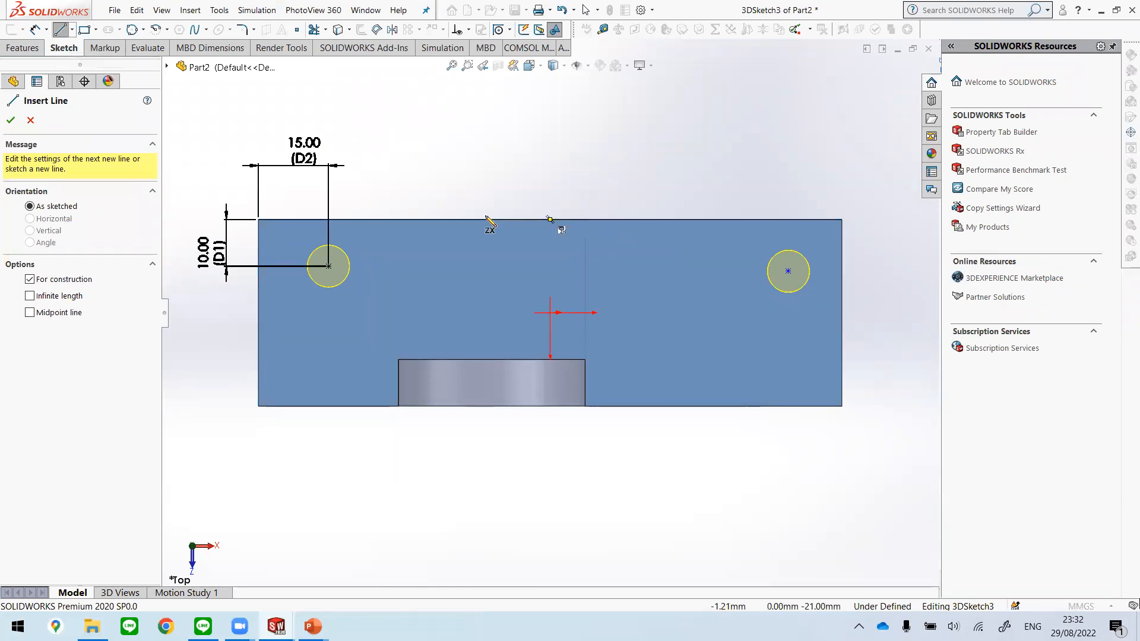
click(550, 219)
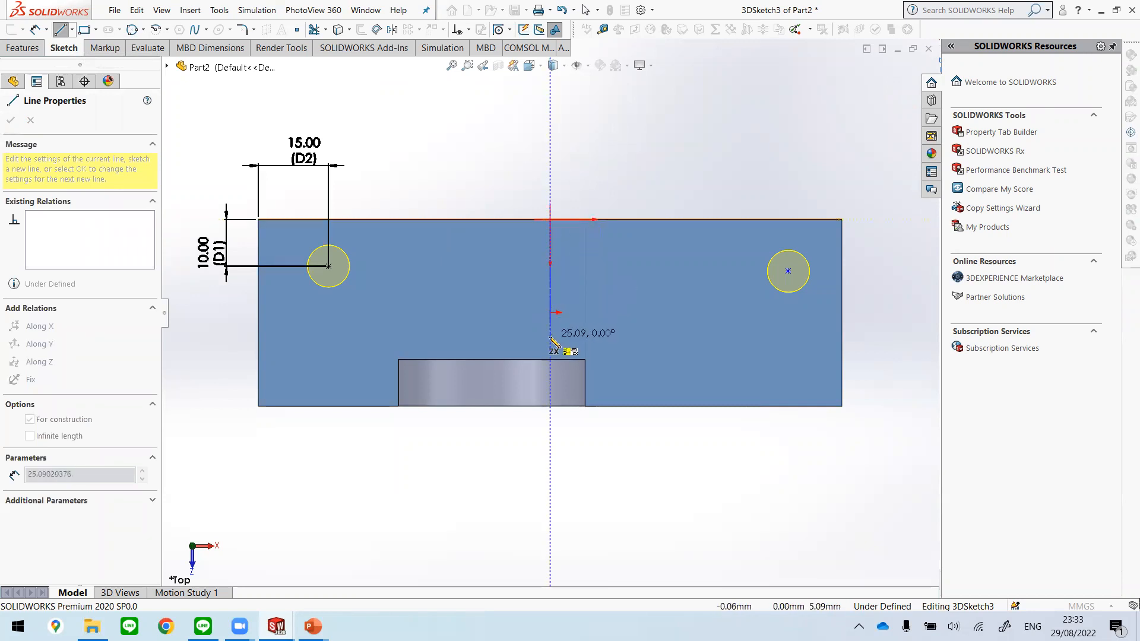
click(550, 337)
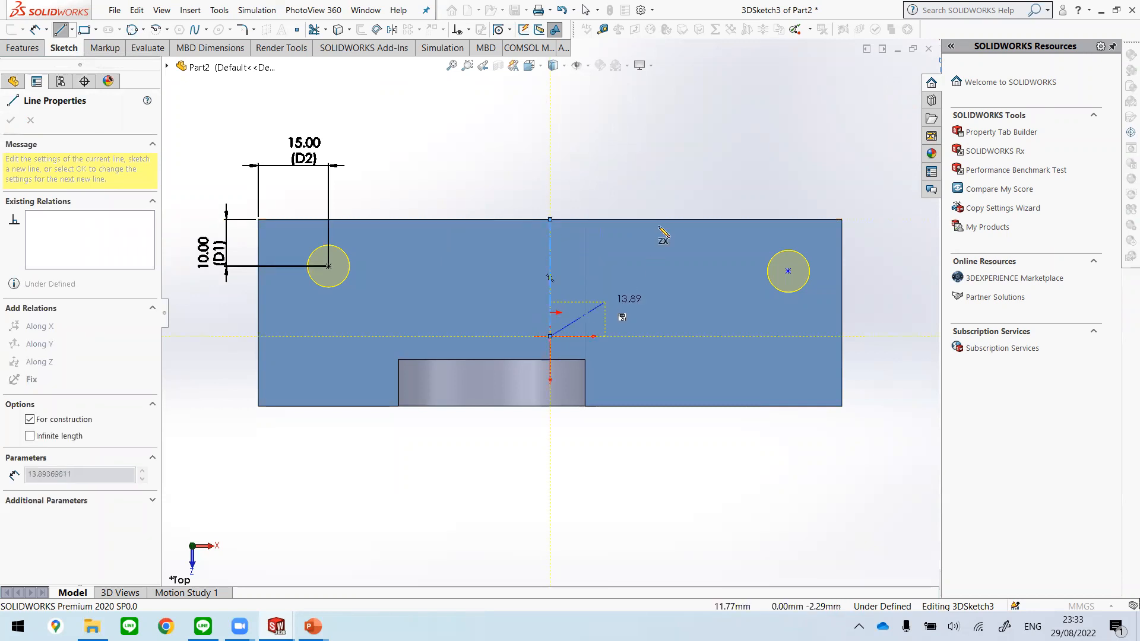
key(Escape)
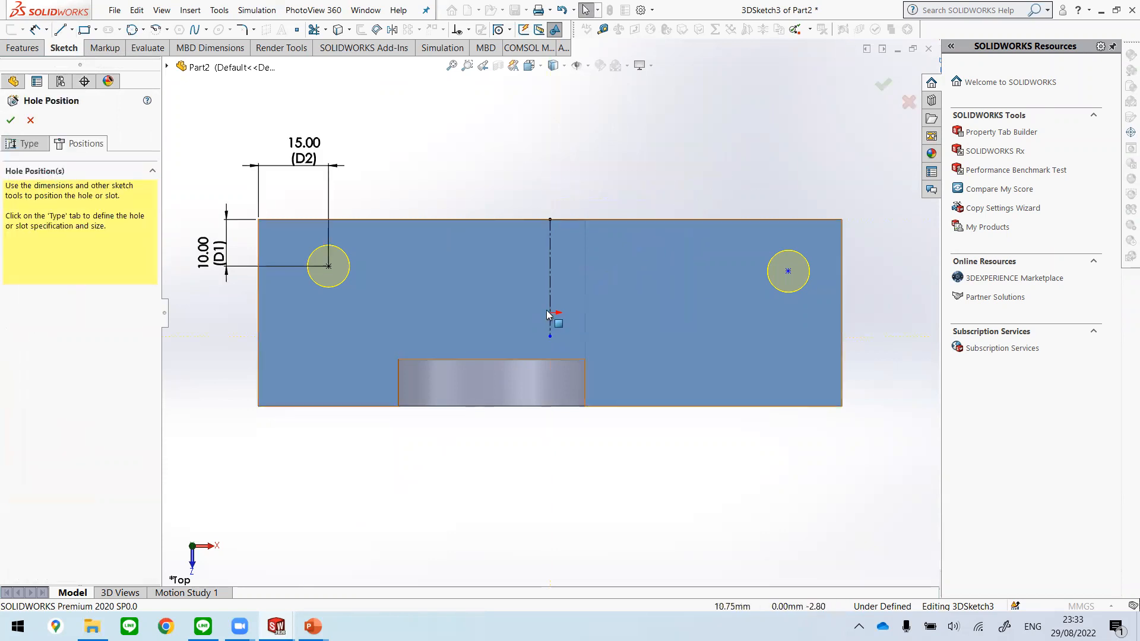
Step: Try to relate the two hole centres symmetrically about the centerline, and delete the centerline
click(329, 266)
click(788, 271)
ctrl+click(551, 270)
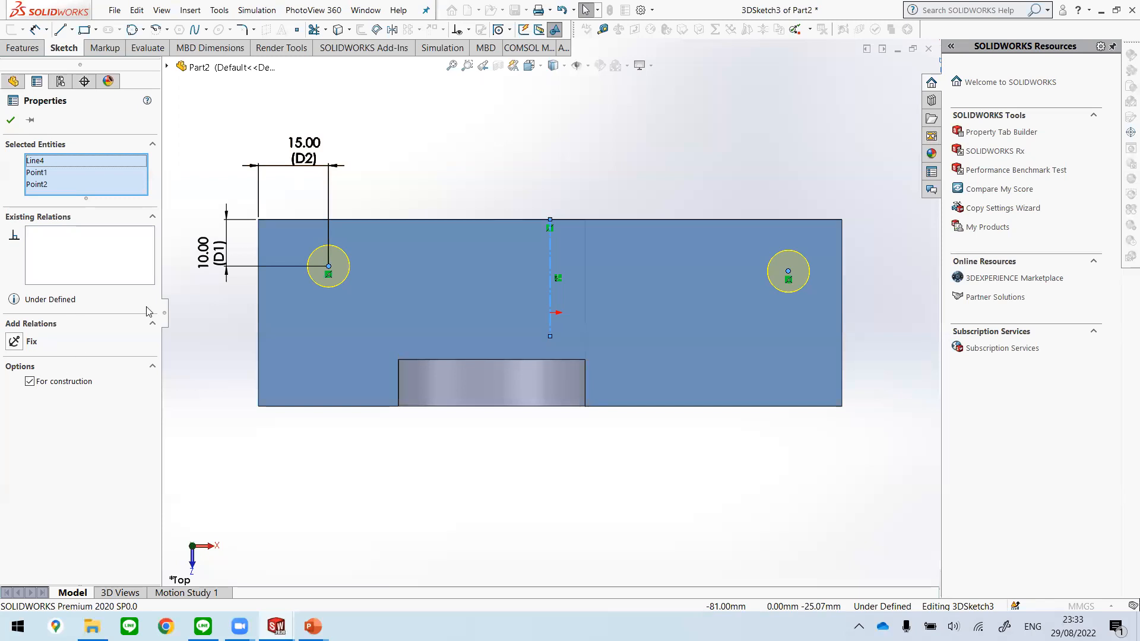
click(673, 107)
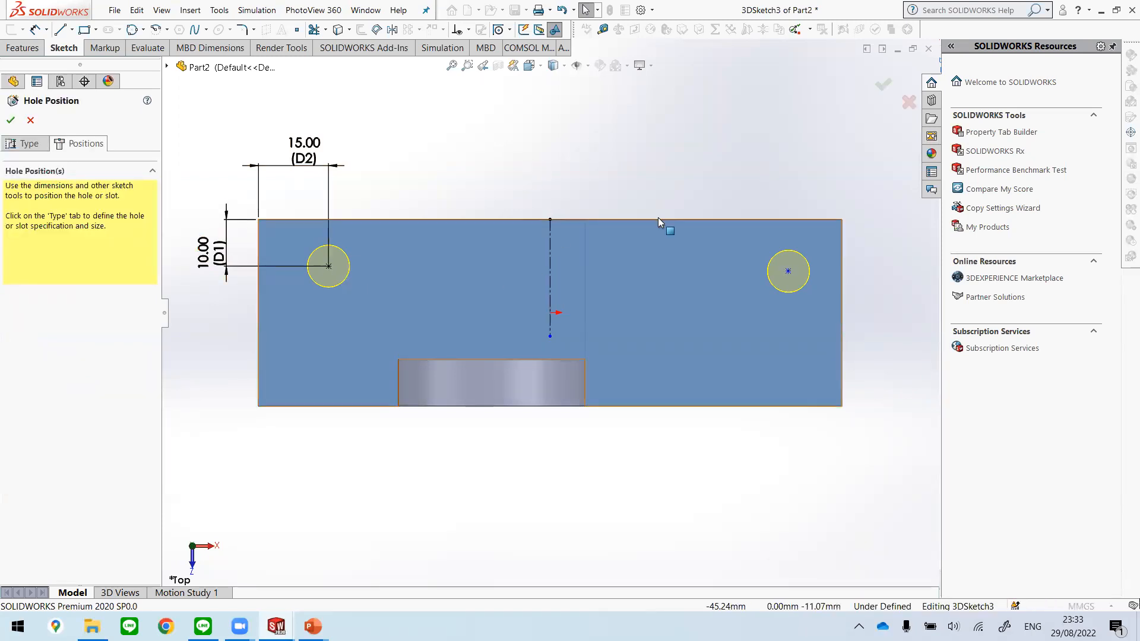
click(788, 271)
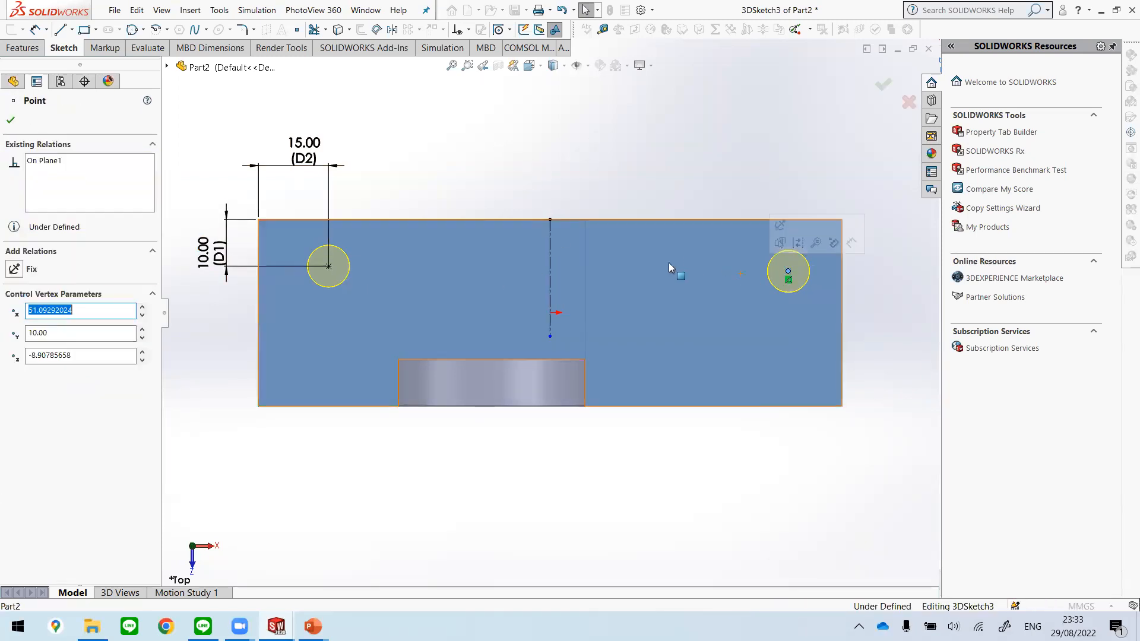
ctrl+click(330, 267)
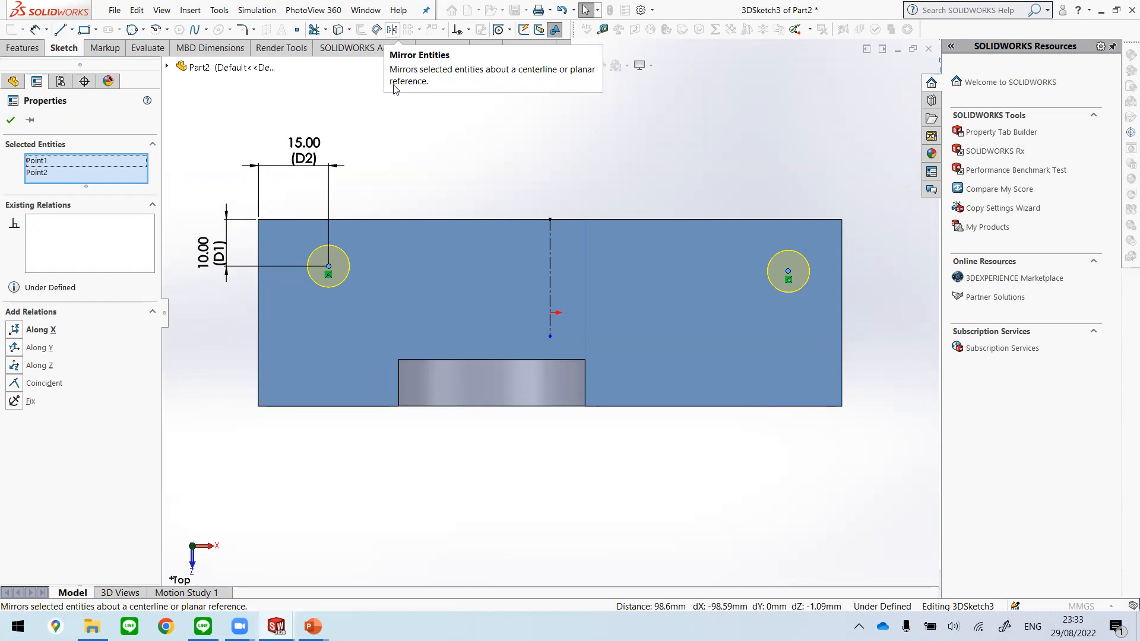
key(Escape)
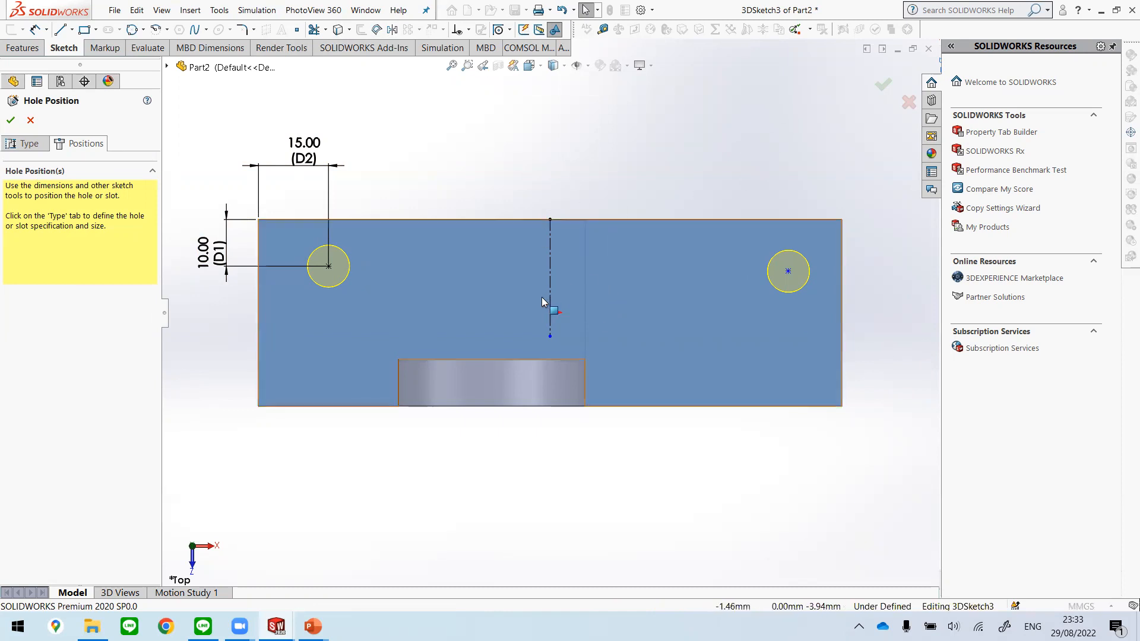
click(552, 283)
key(Delete)
Step: Dimension the right hole's centre 10 mm from the plate's rear long edge
click(35, 29)
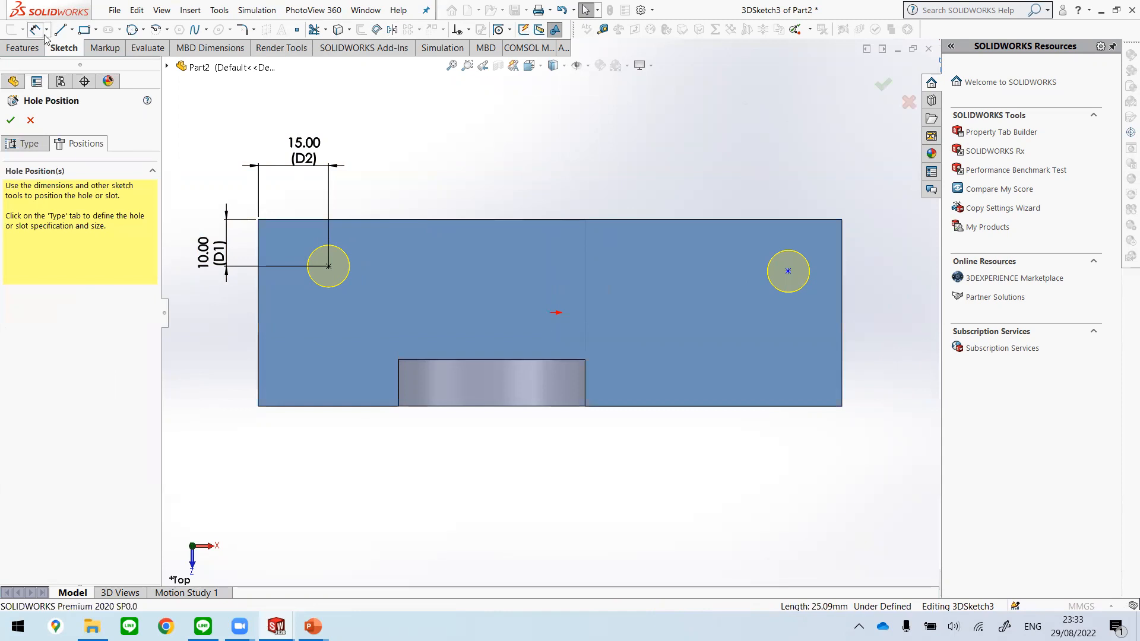
click(788, 272)
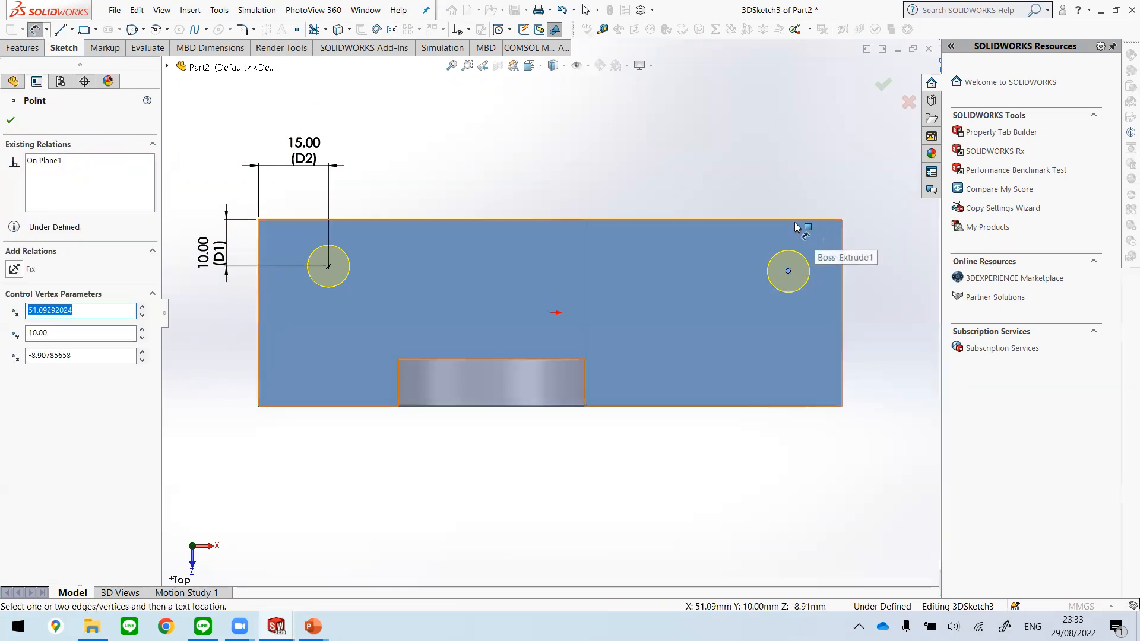
click(793, 221)
click(867, 238)
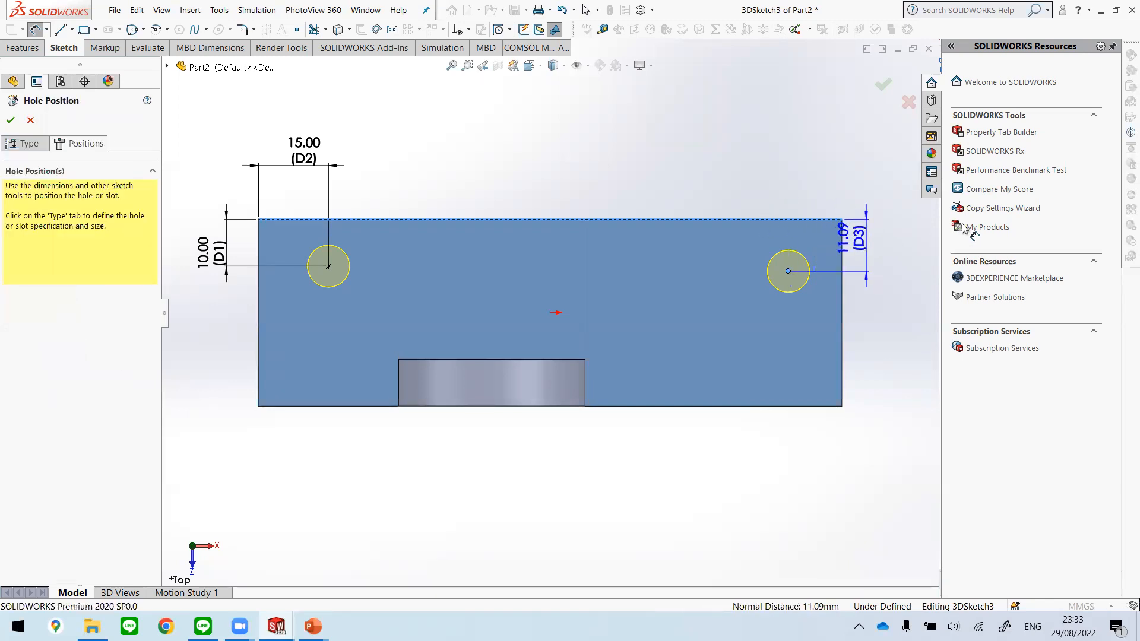
text(10)
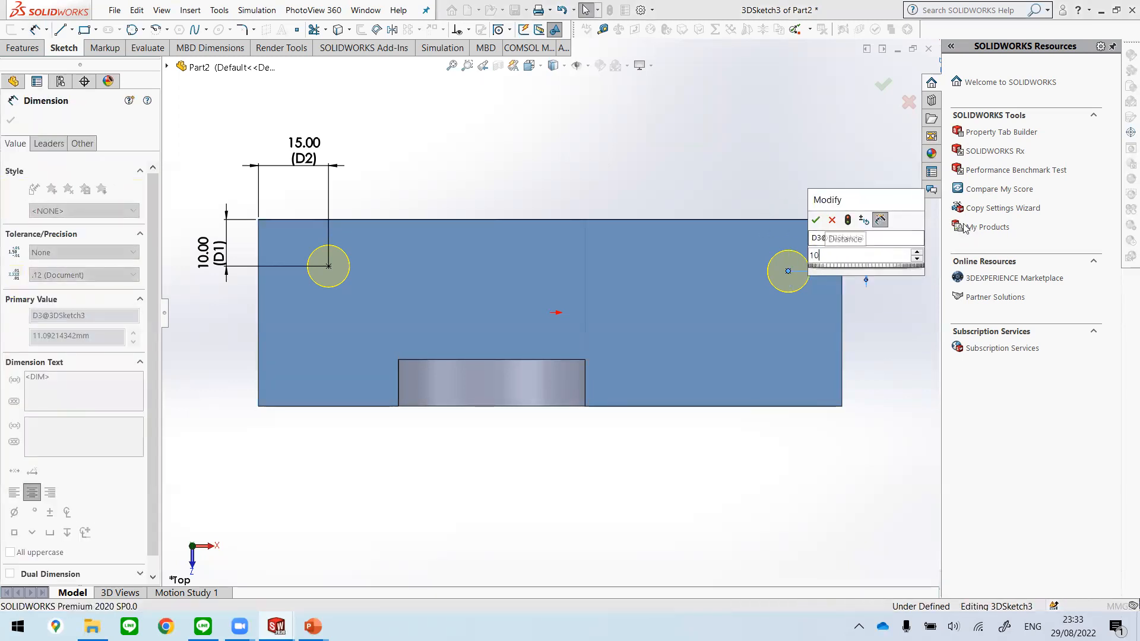
key(Return)
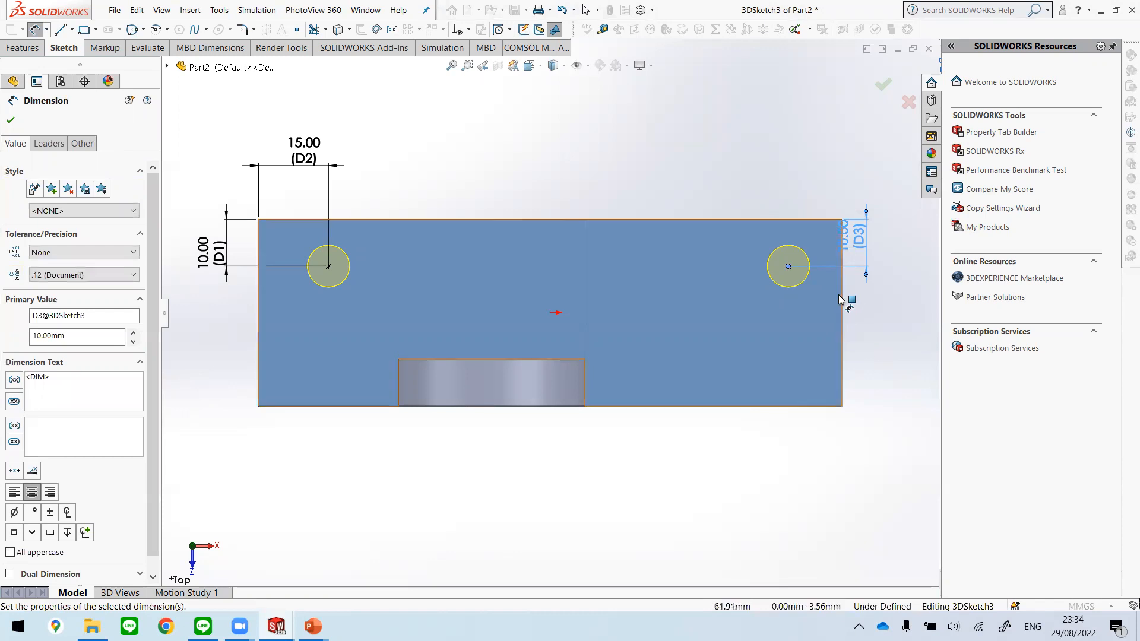
Step: Dimension the right hole's centre 15 mm from the plate's right edge and finish the Hole Wizard feature
click(840, 300)
click(789, 266)
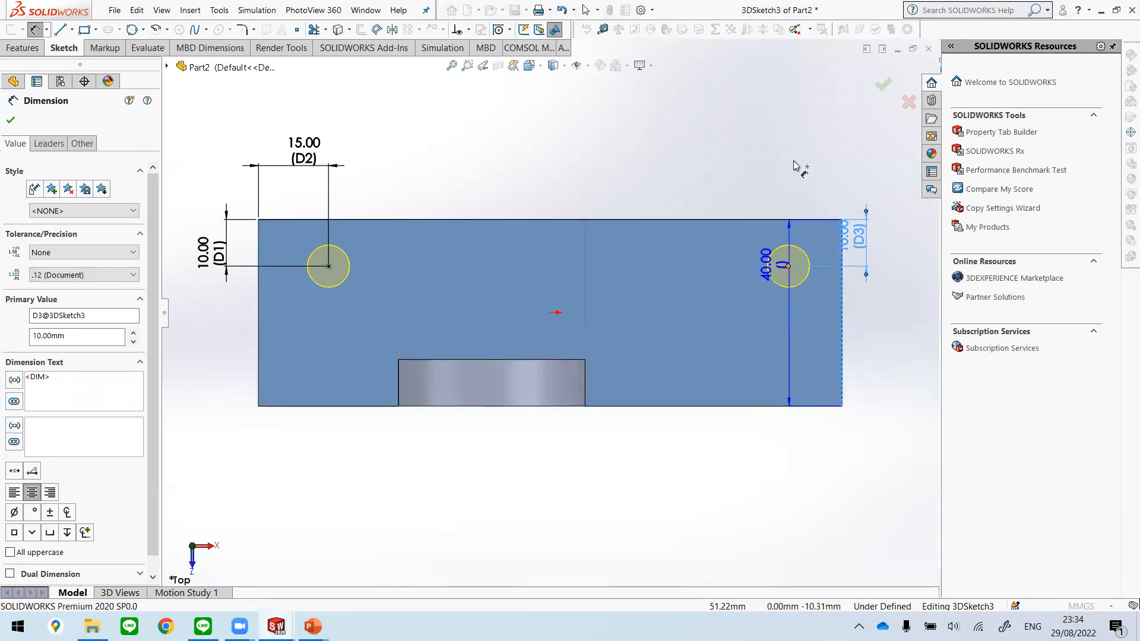
click(806, 158)
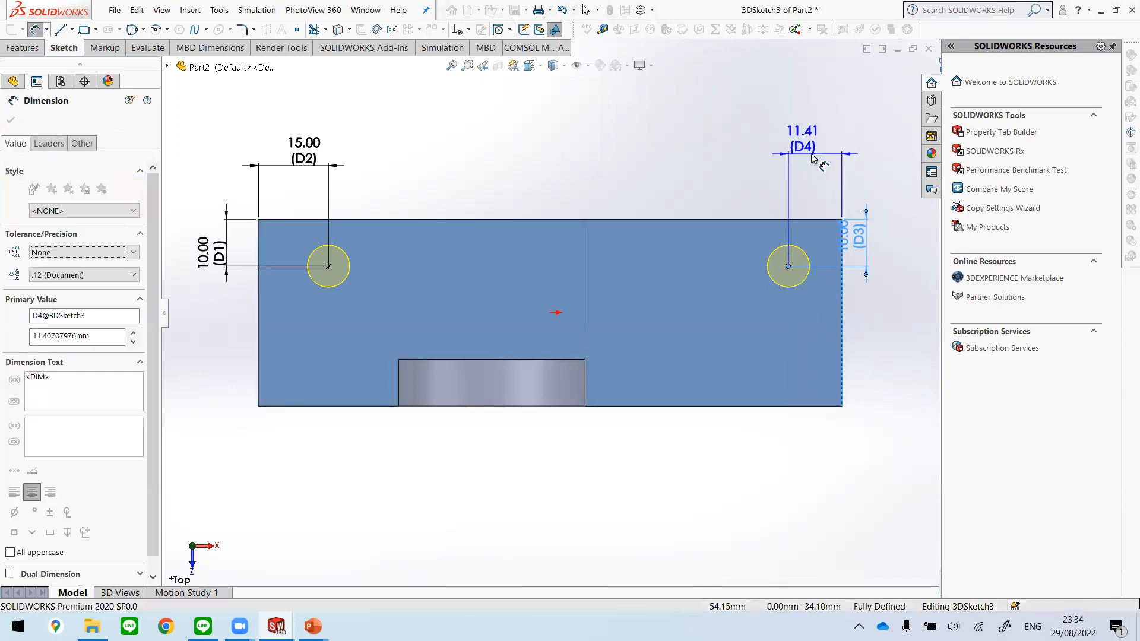
key(Return)
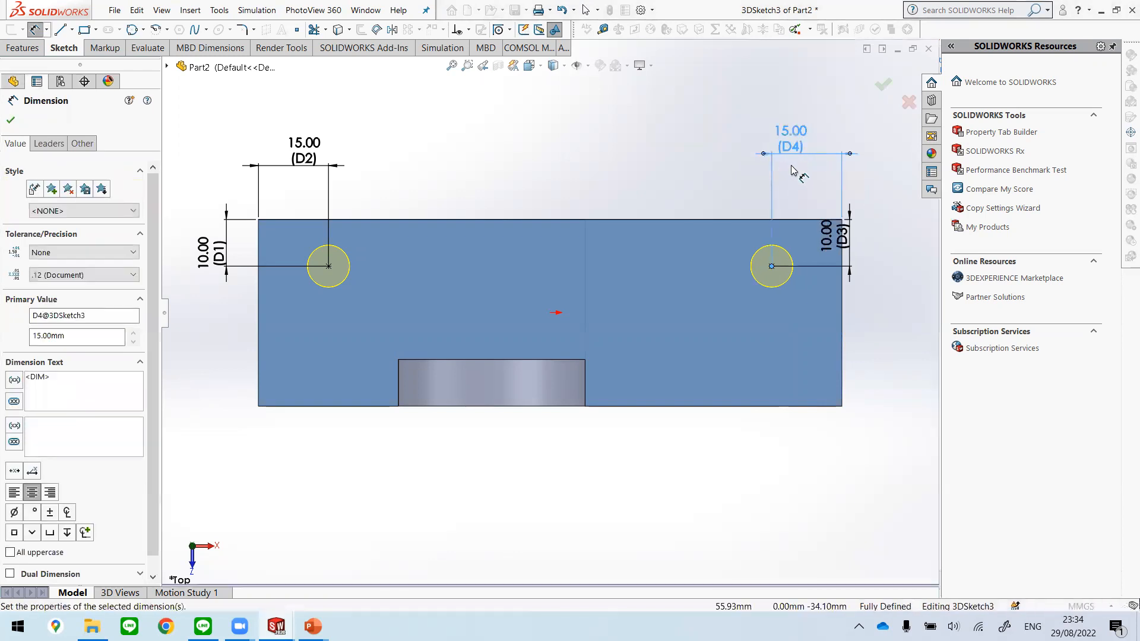
click(887, 86)
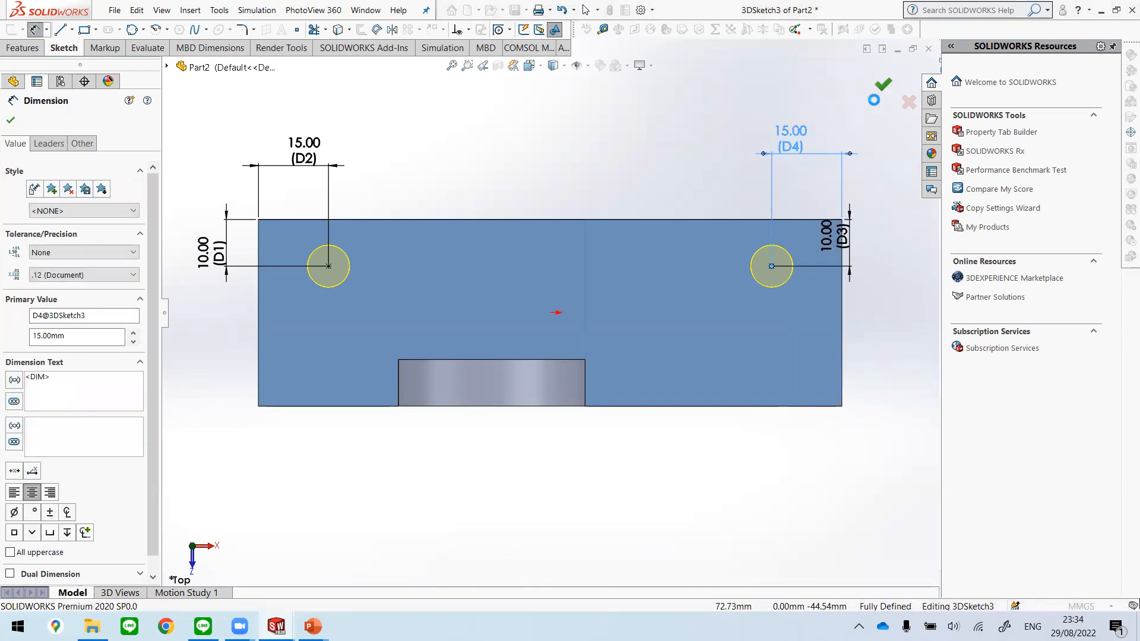
Step: Roll the feature history forward past Fillet2 and show the part in the isometric view
middle_drag(622, 469, 597, 374)
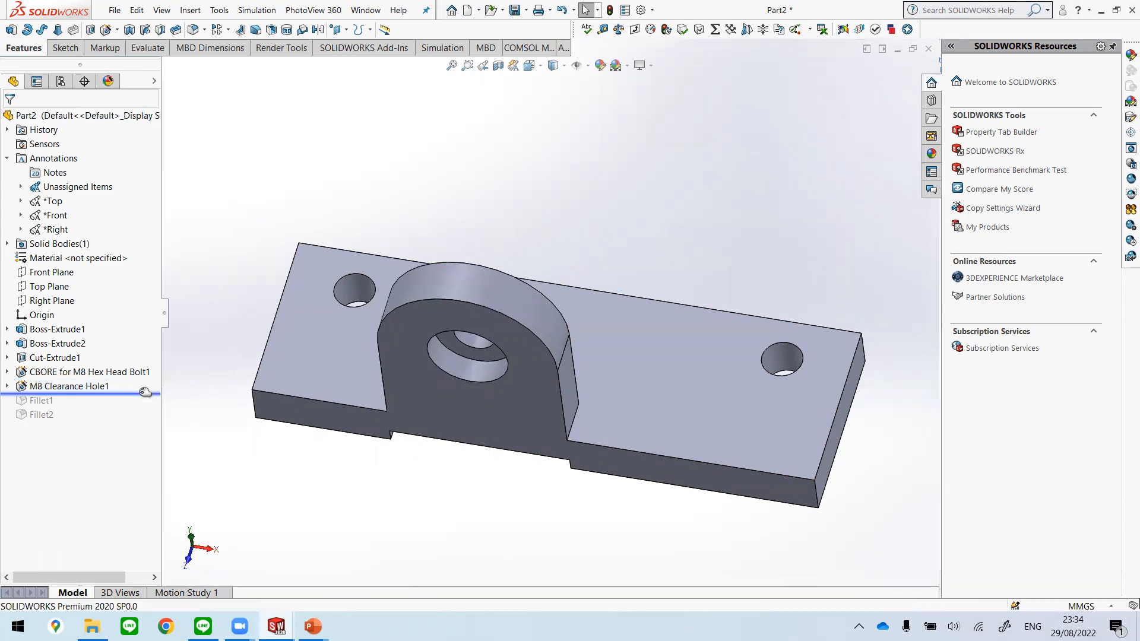
click(145, 392)
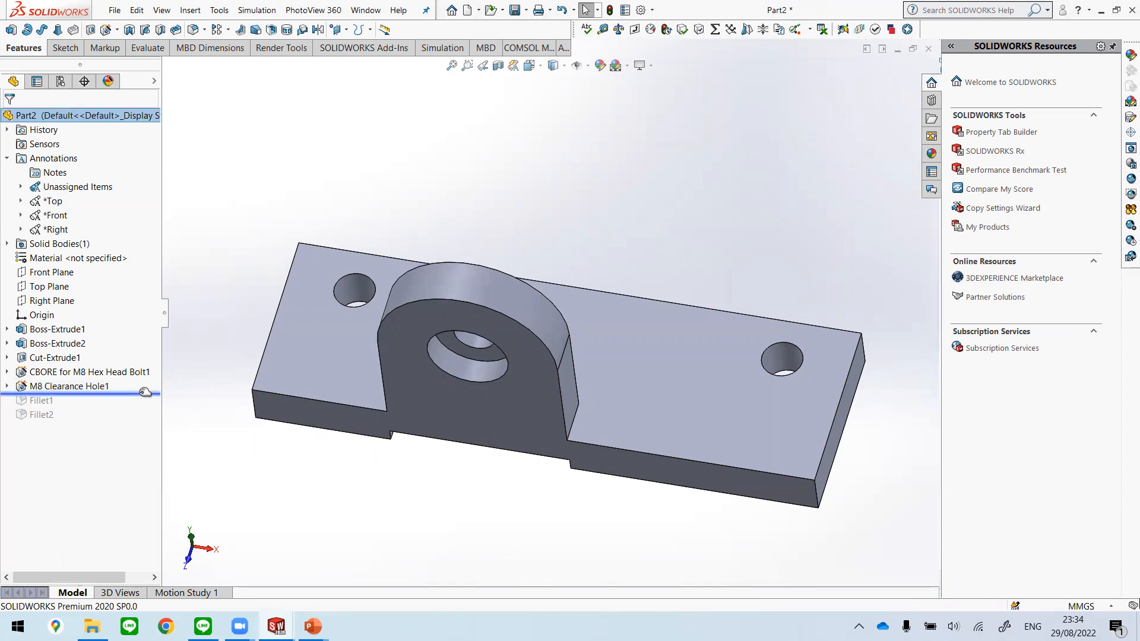
drag(145, 392, 130, 428)
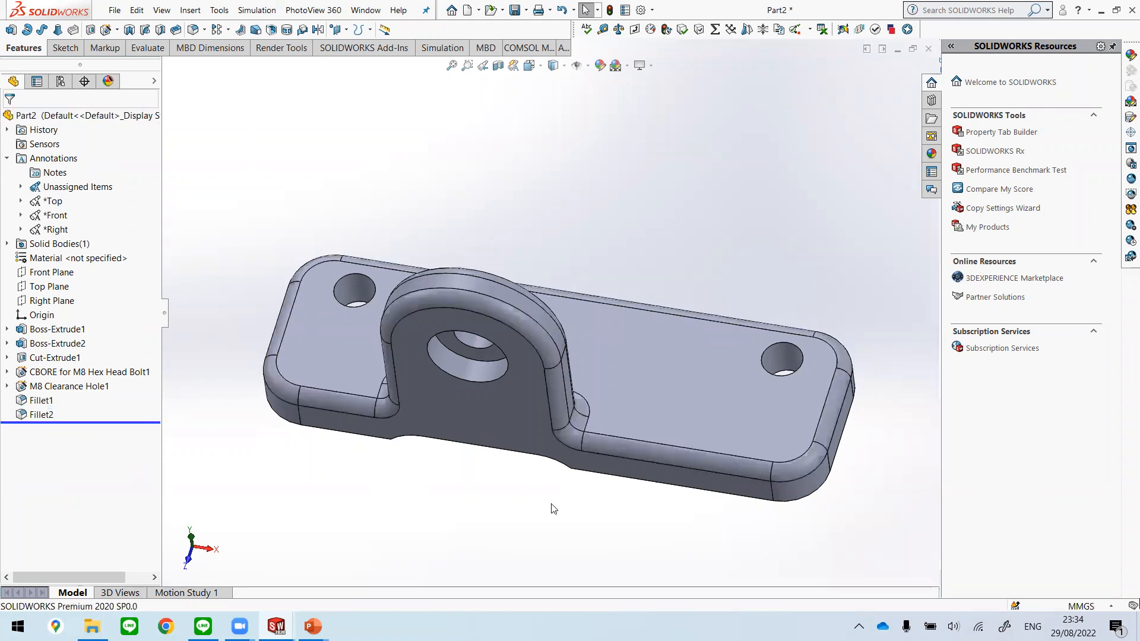
key(space)
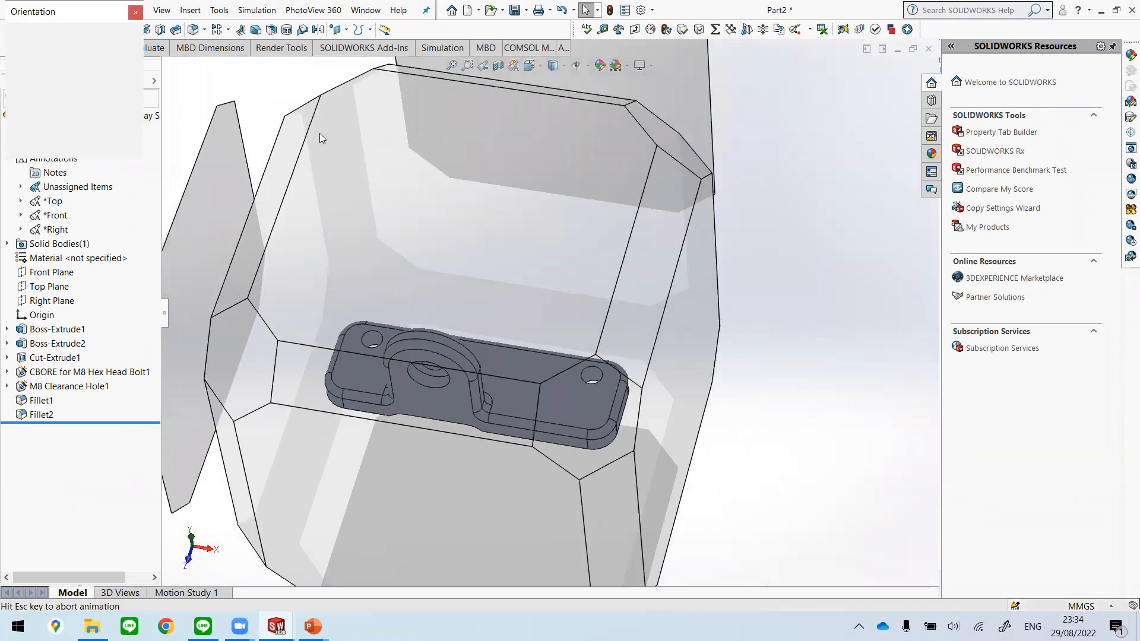
click(126, 52)
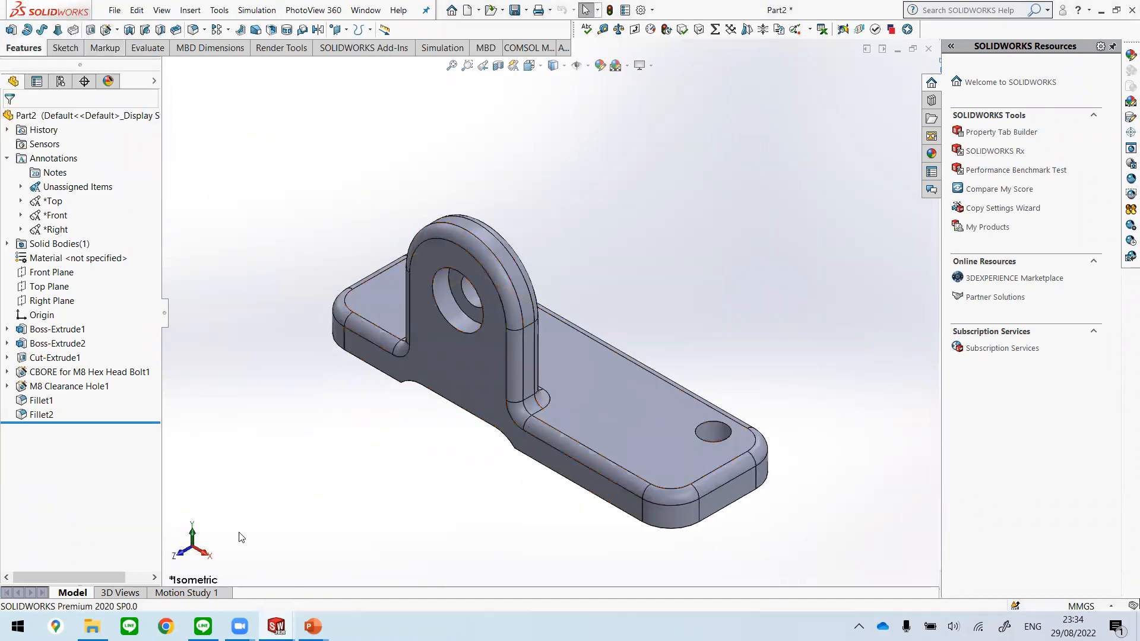
Step: Switch to the Unit 2 presentation in PowerPoint, review the Roll back bar slide, and undo the last edit
mouse_move(313, 626)
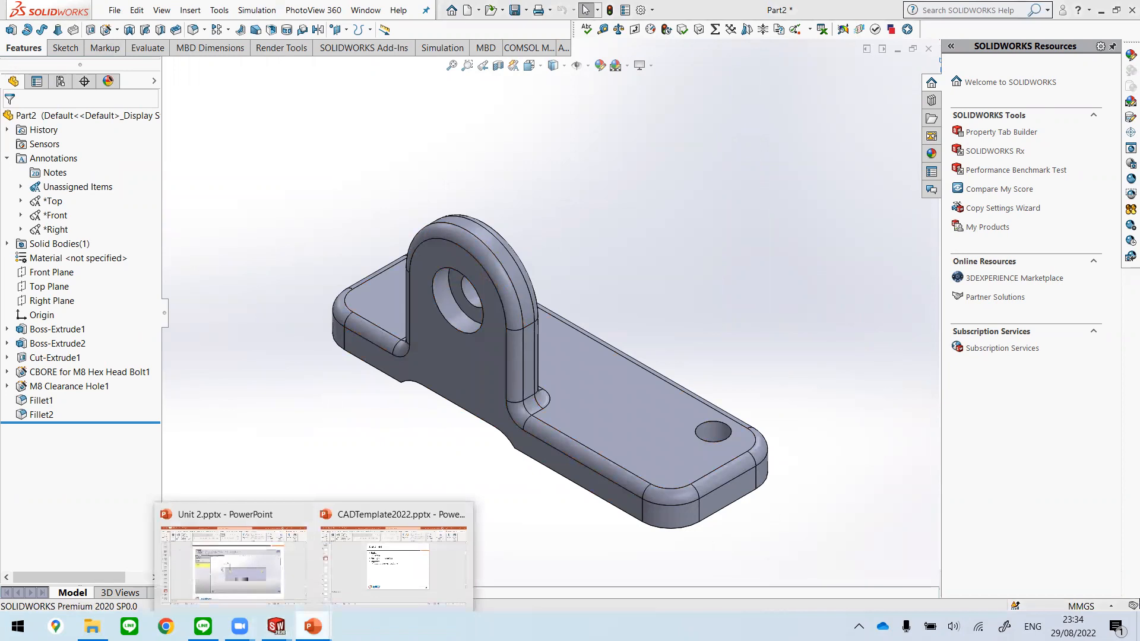
click(216, 563)
scroll(703, 376, down, 5)
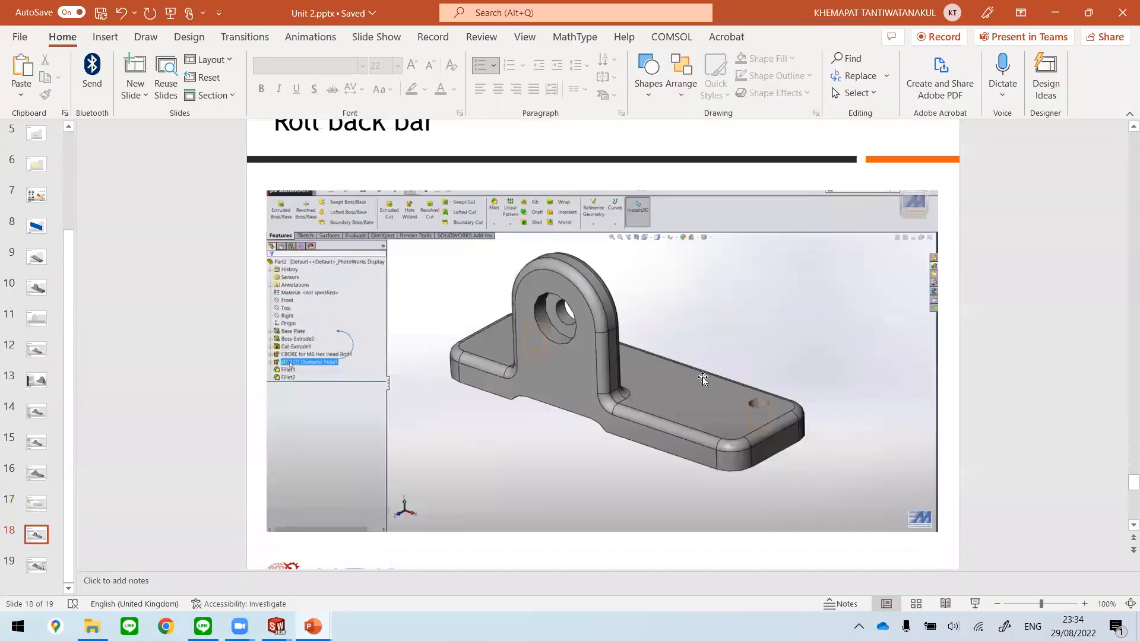
scroll(703, 378, up, 1)
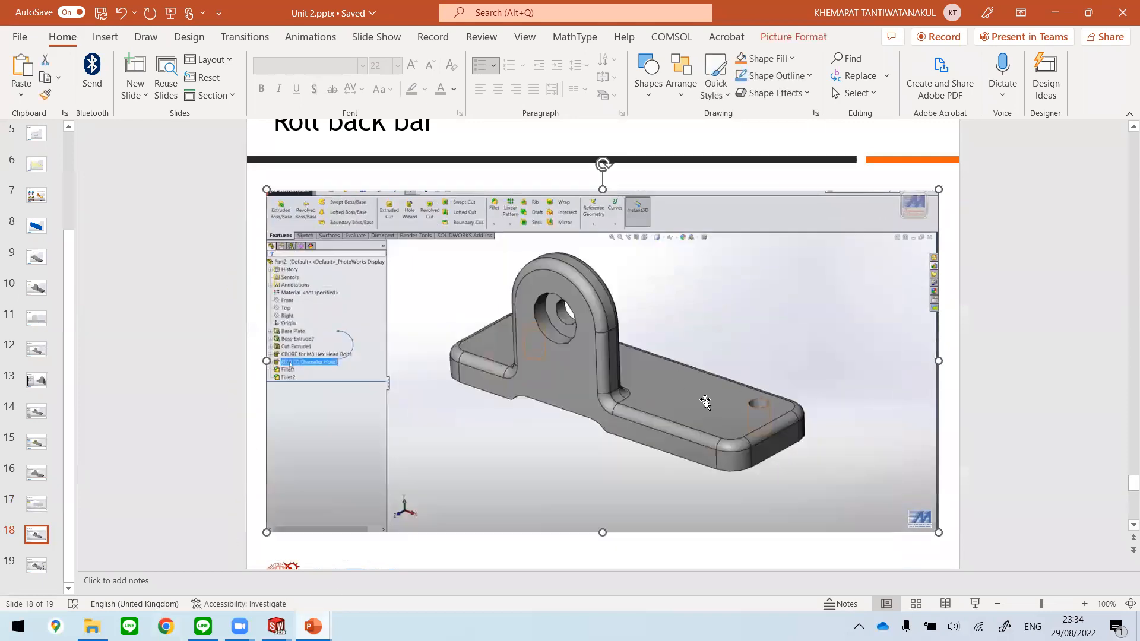
click(1003, 299)
key(ctrl+z)
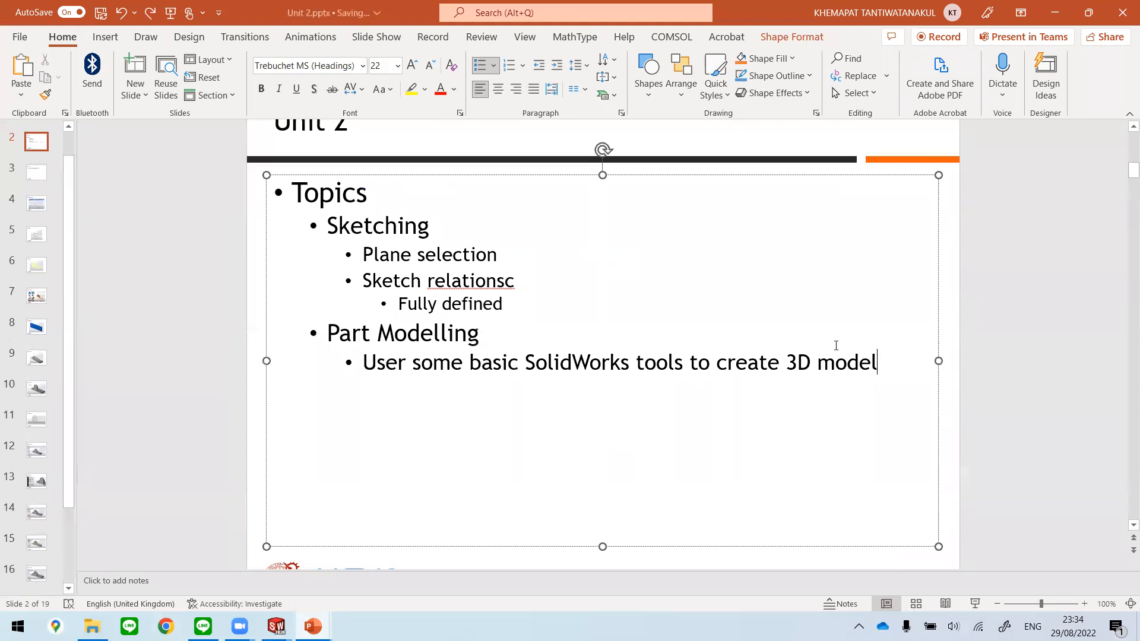
Step: Return to the Roll back bar slide and move on to the Appearances slide
drag(63, 495, 69, 585)
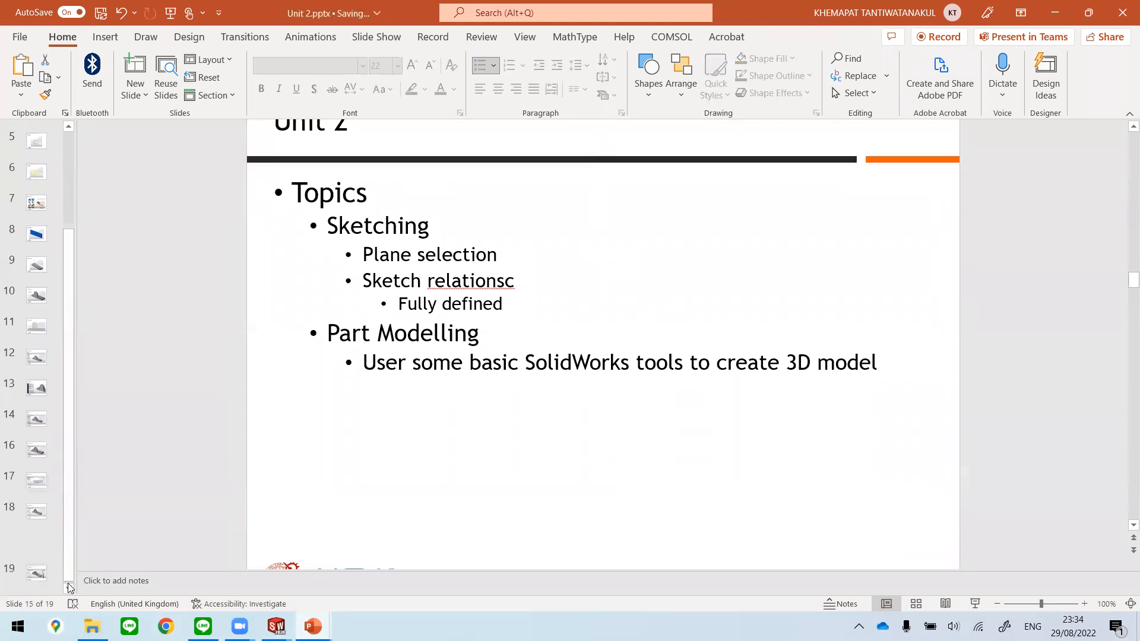
click(39, 536)
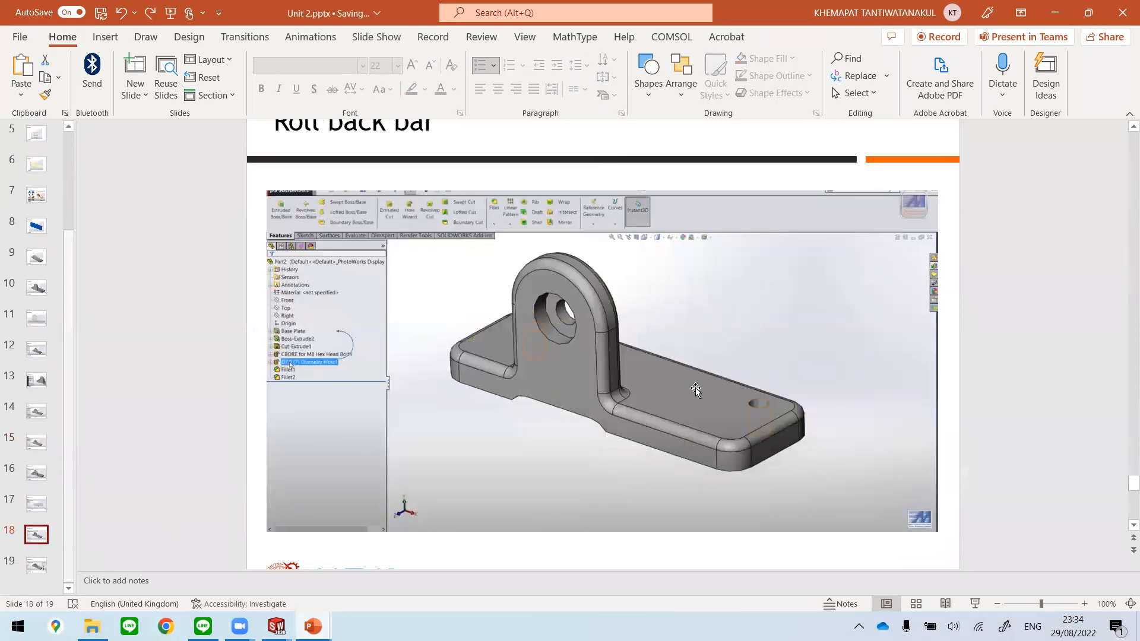
click(36, 565)
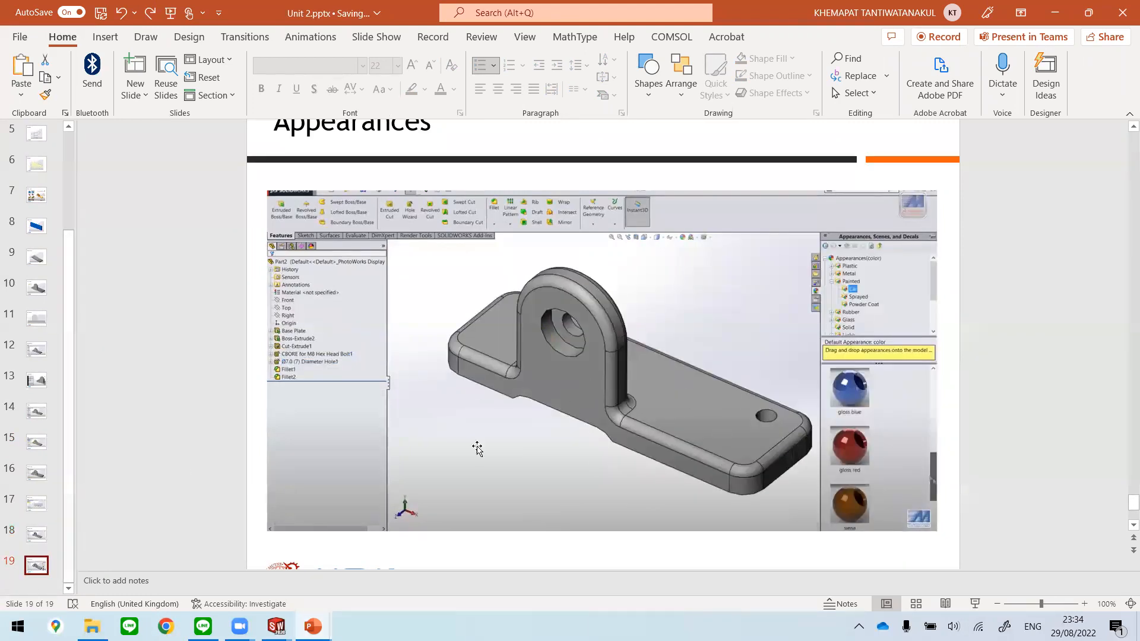
Step: Switch back to Part2 in SOLIDWORKS and assign the ABS PC material to the part
mouse_move(276, 627)
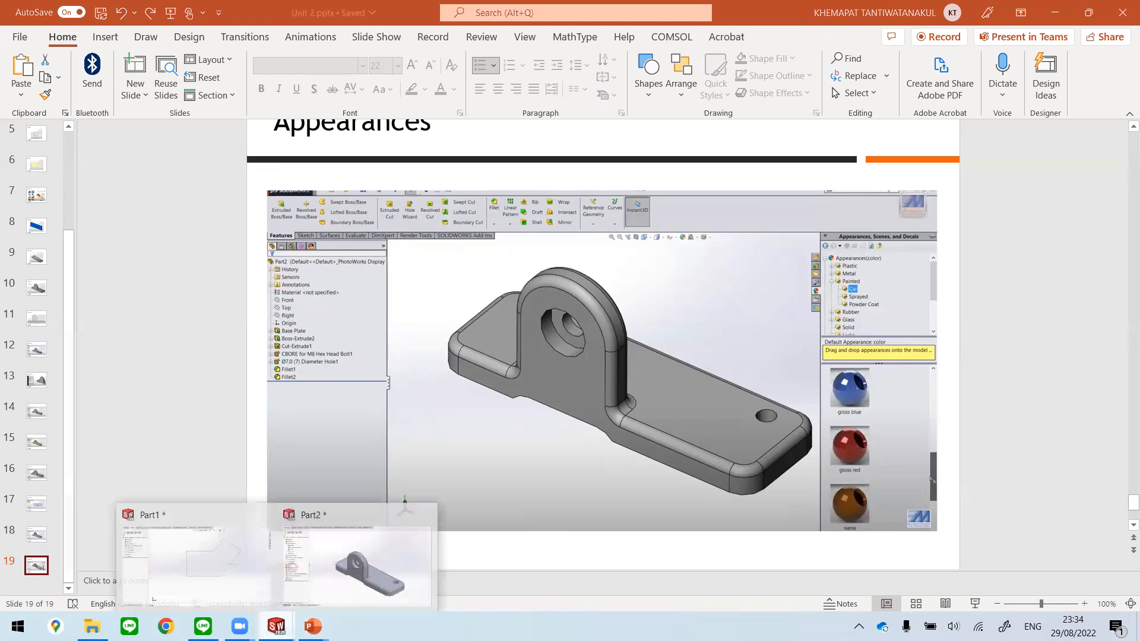
click(360, 585)
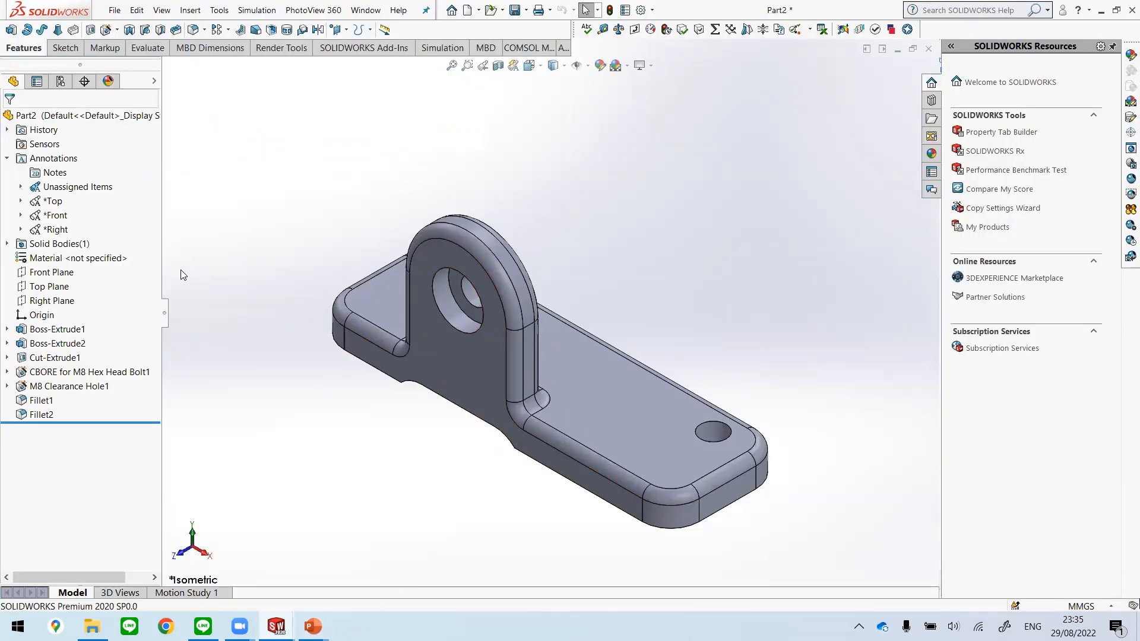
right_click(95, 259)
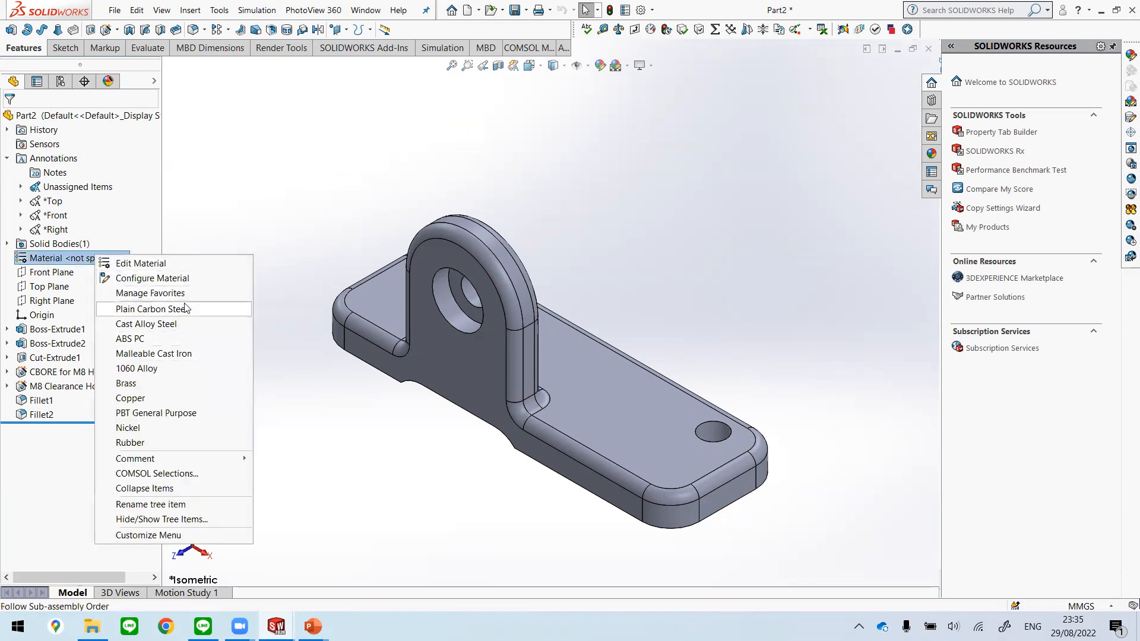
click(172, 338)
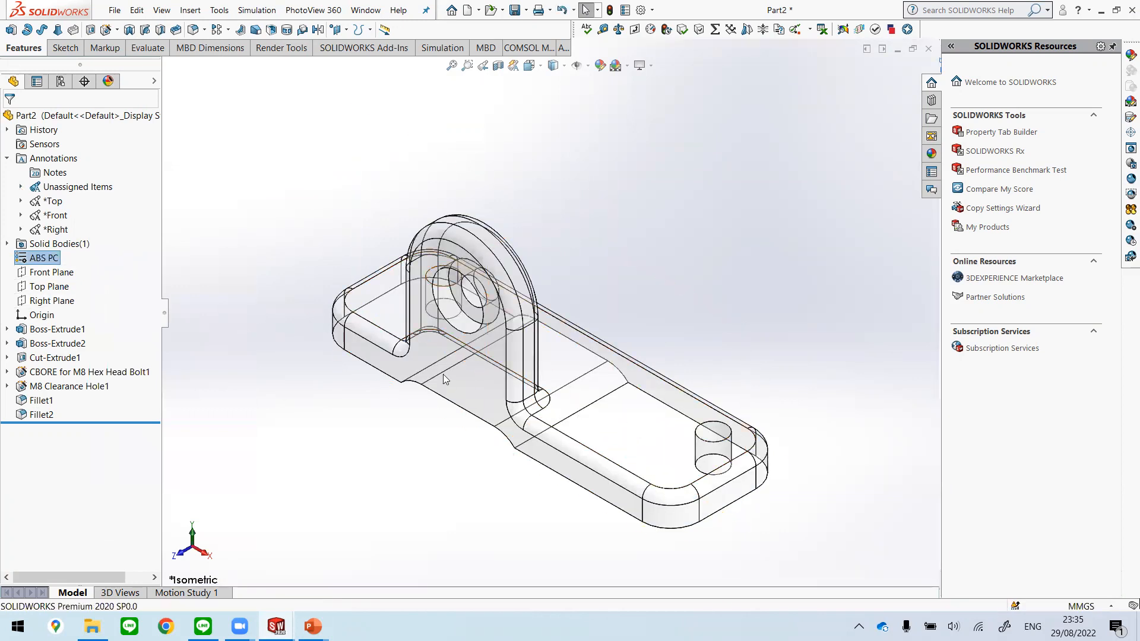
Step: Try Malleable Cast Iron and Nickel as the part's material
right_click(49, 261)
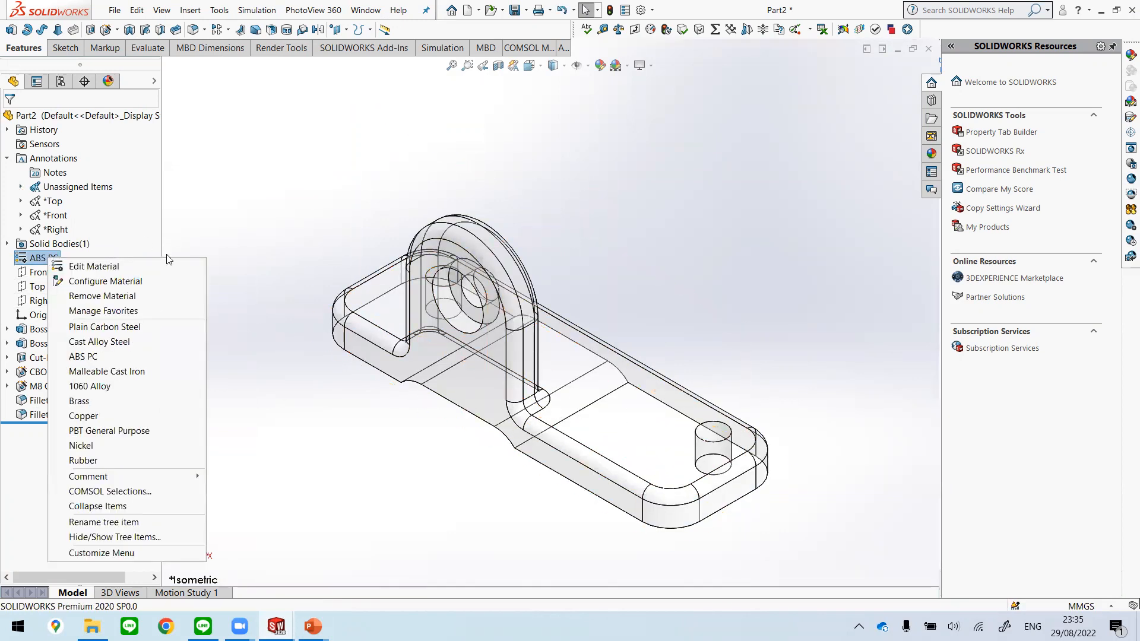
click(155, 373)
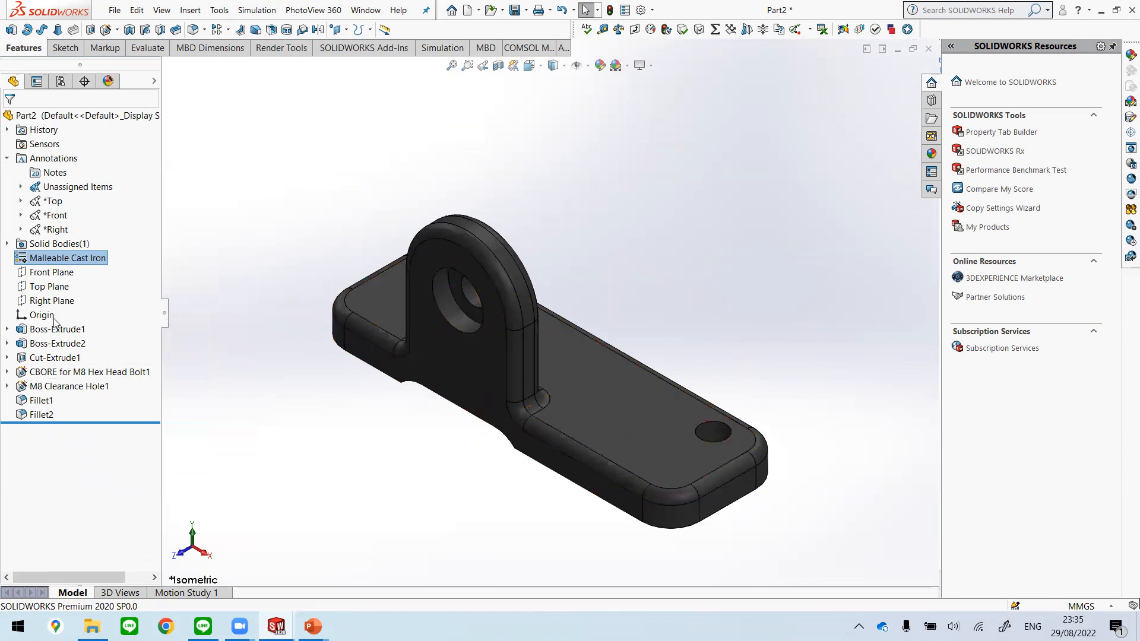
right_click(98, 264)
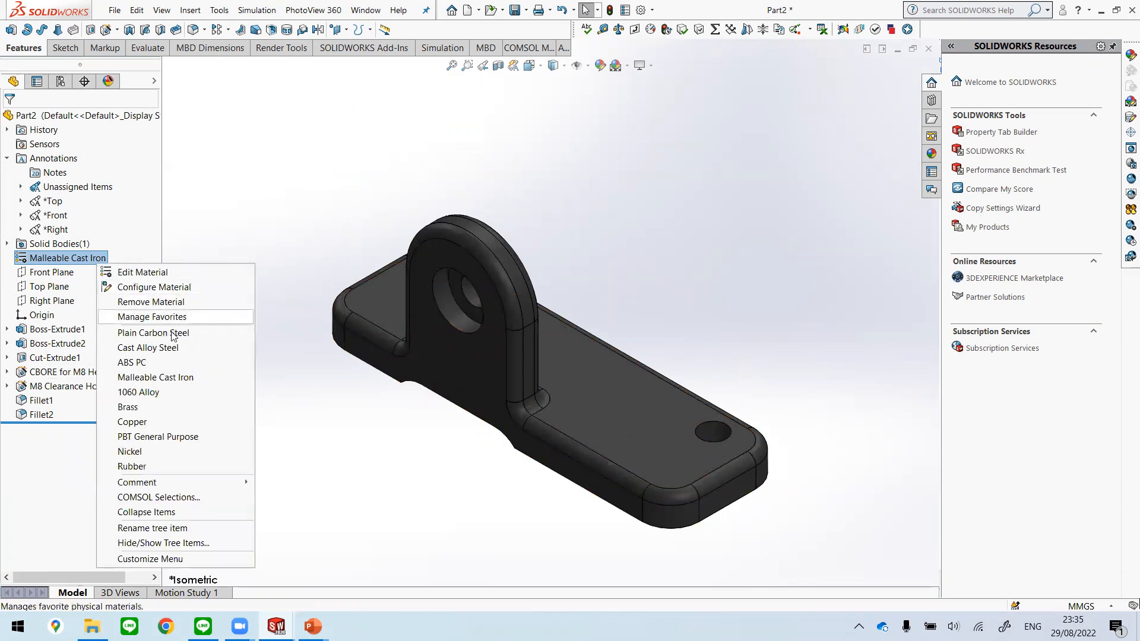
click(143, 452)
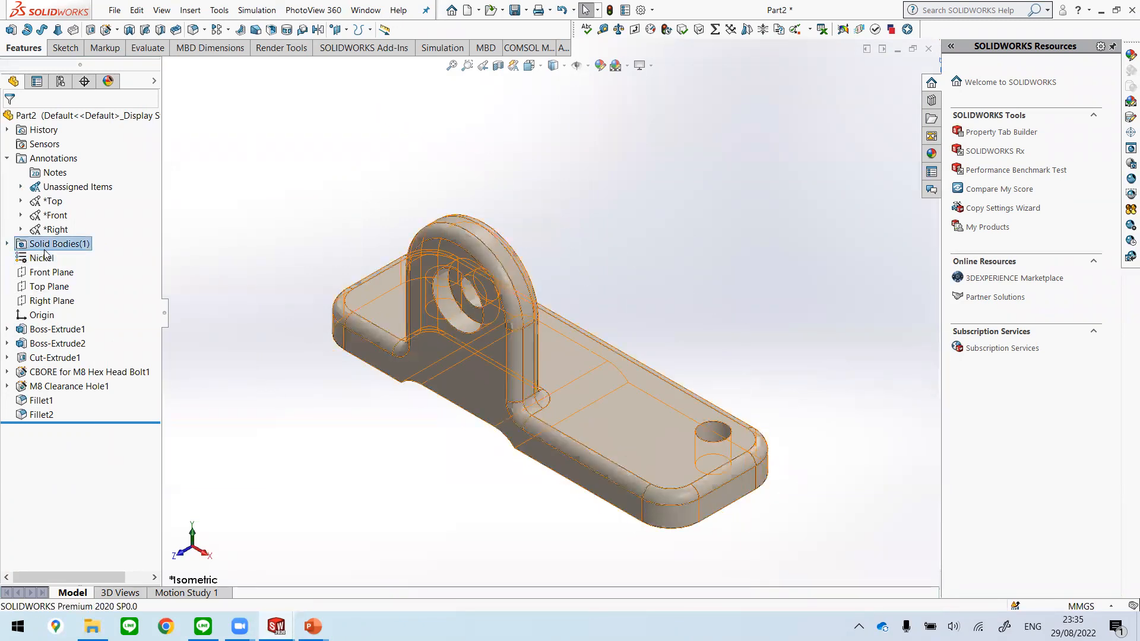
Step: Assign Plain Carbon Steel as the part's material and clear the selection
right_click(30, 259)
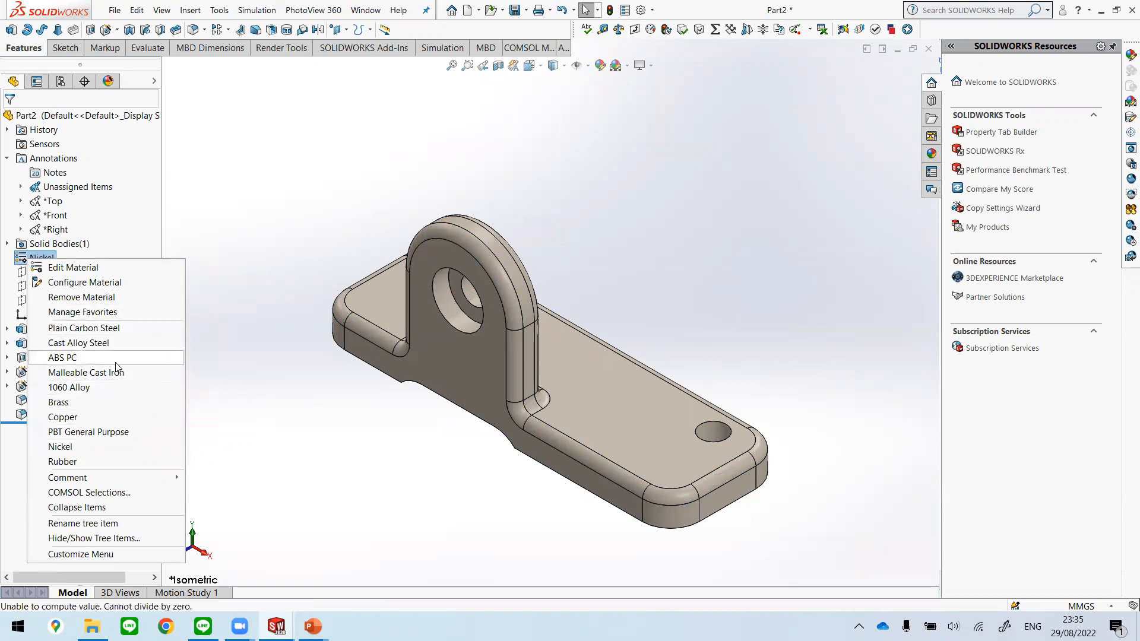
click(119, 329)
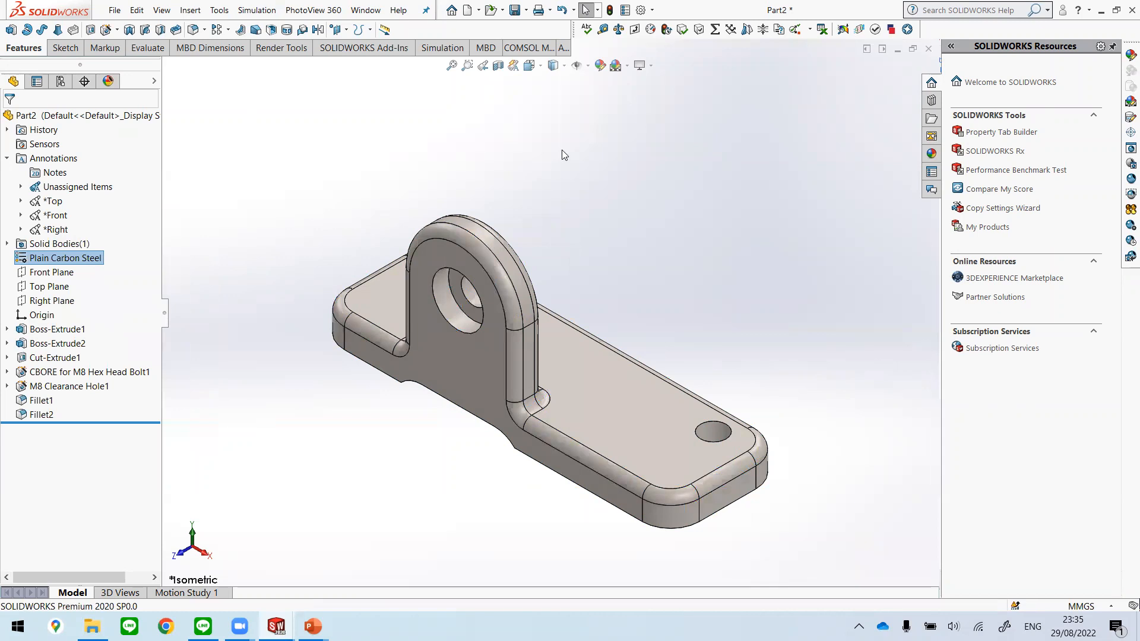
click(749, 176)
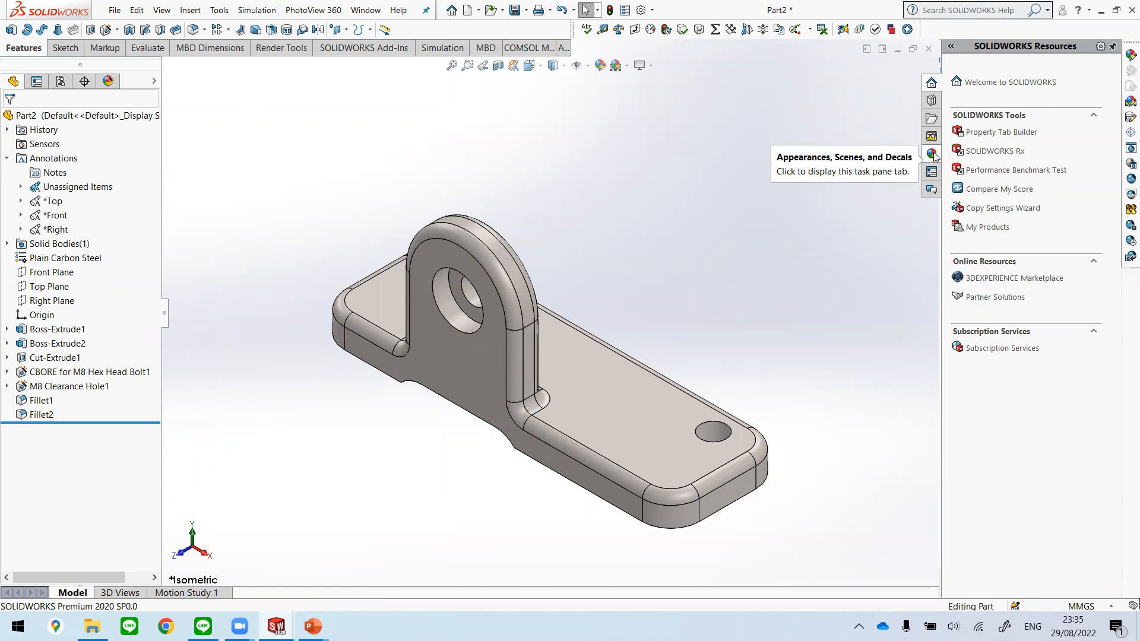
Step: Browse the appearance library to the Brass finishes in the Metal category
click(932, 154)
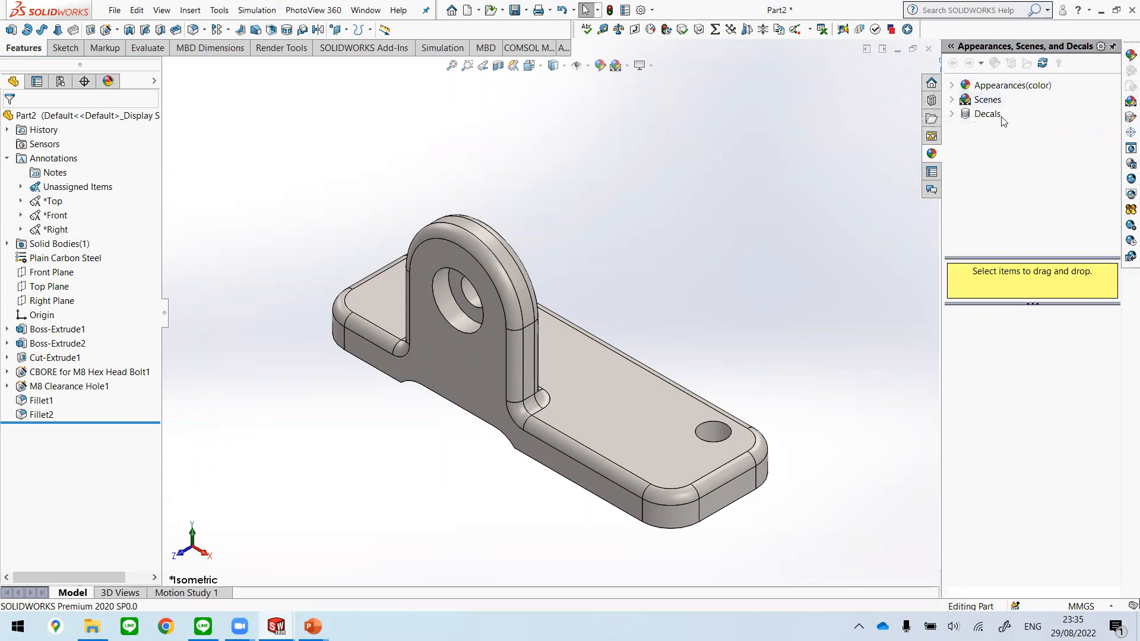
click(952, 87)
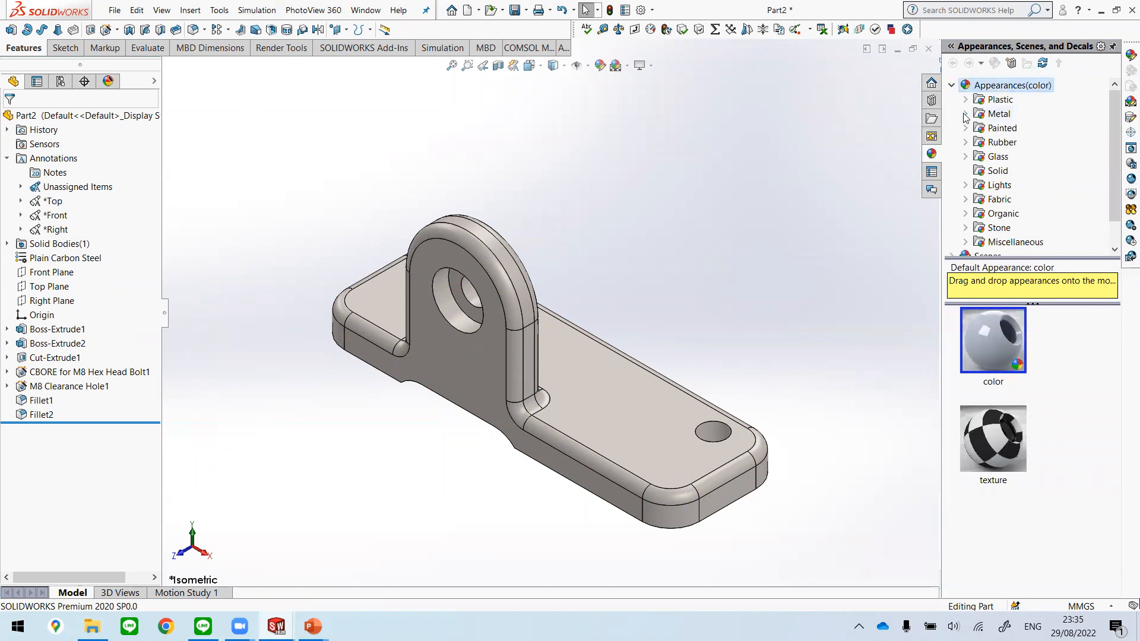
click(965, 114)
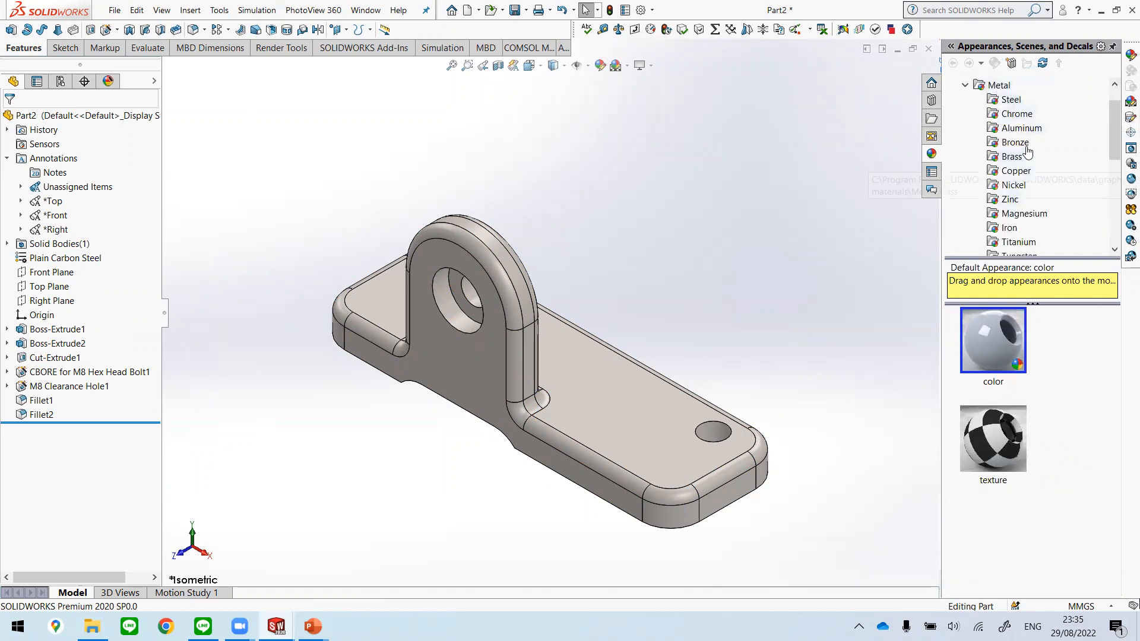
click(1010, 158)
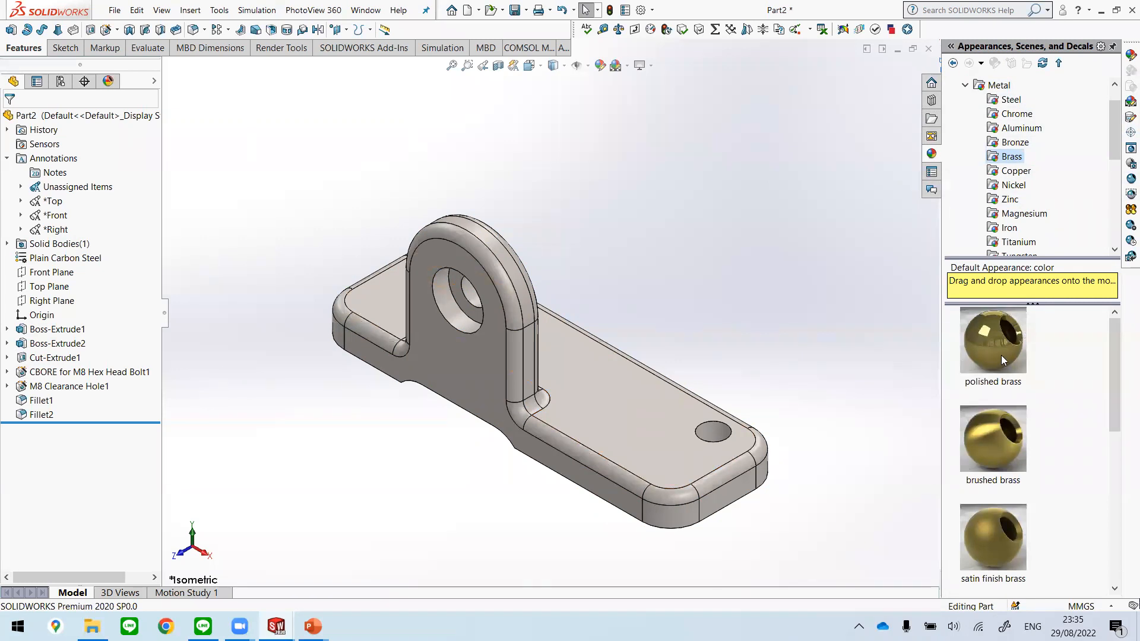
Step: Try to apply the polished brass appearance to the whole part
drag(1001, 355, 137, 293)
drag(29, 135, 374, 229)
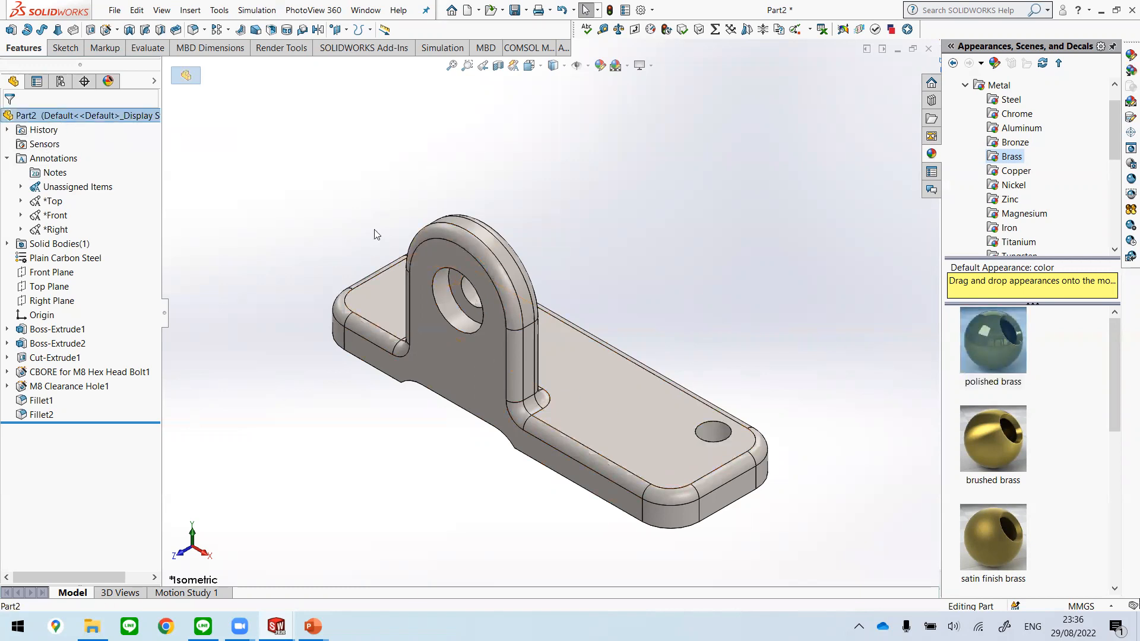
drag(292, 172, 823, 572)
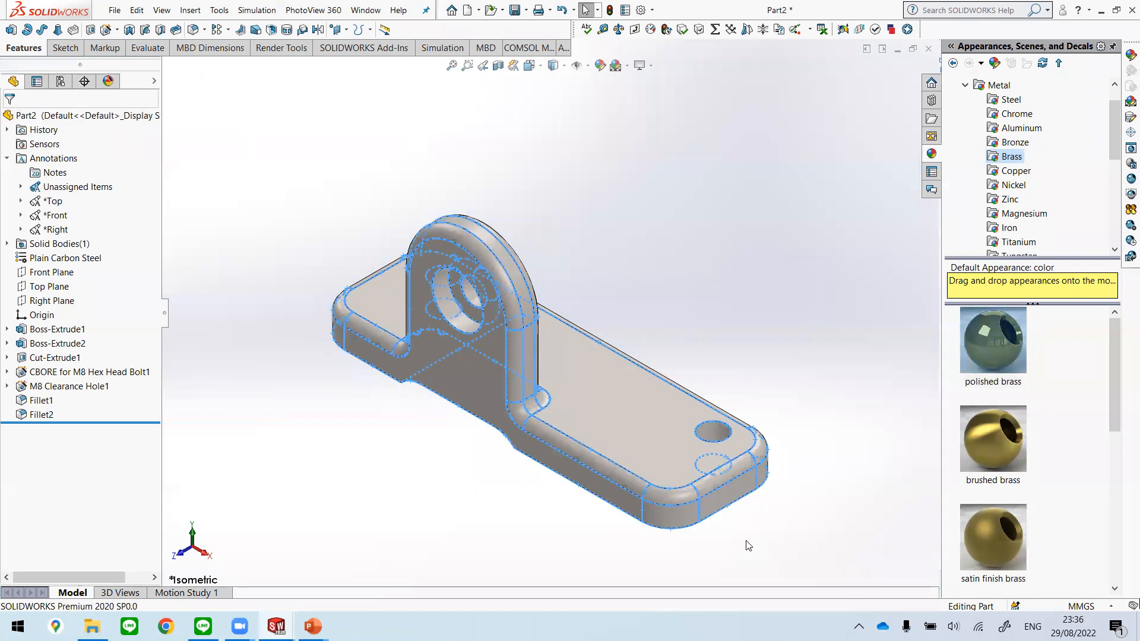
click(980, 354)
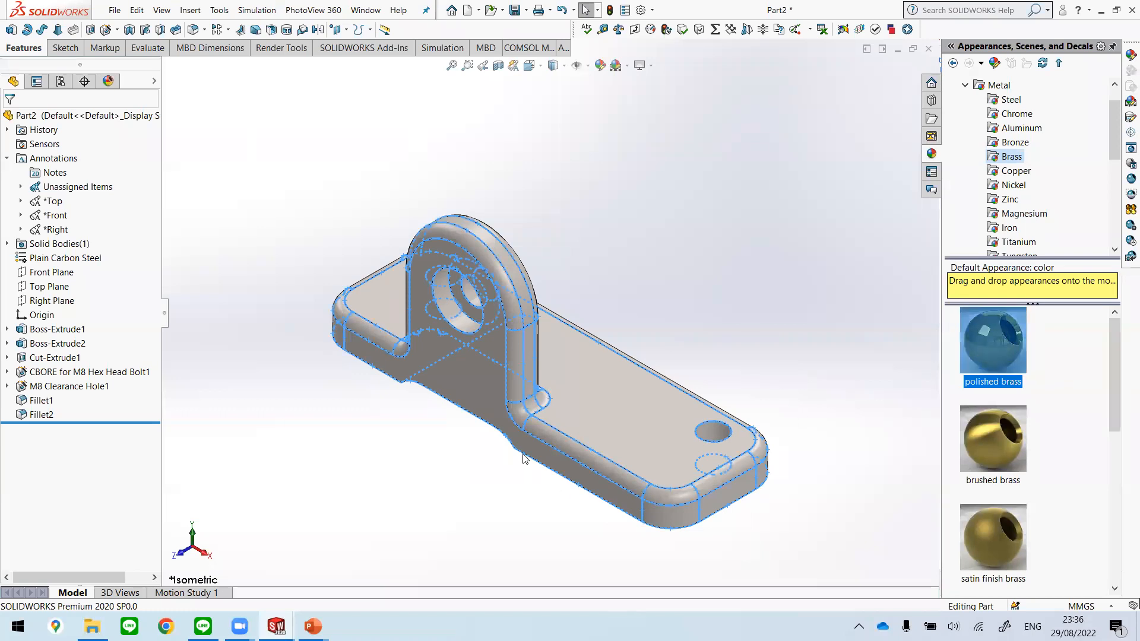
click(868, 381)
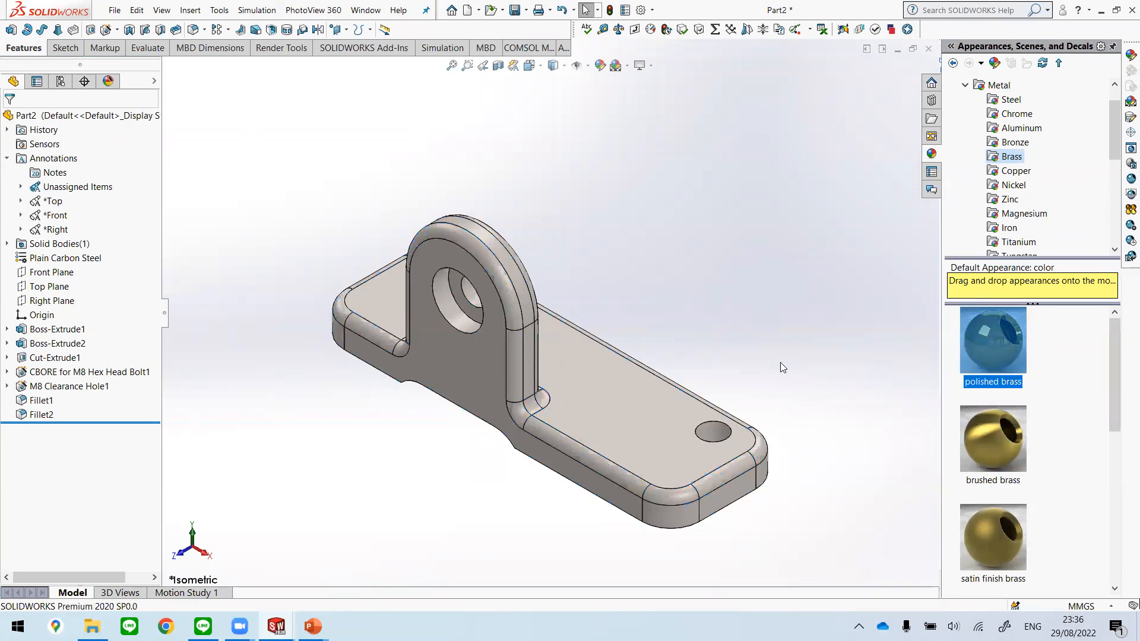
Step: Try the satin finish brass and brushed brass appearances on the part
double_click(988, 447)
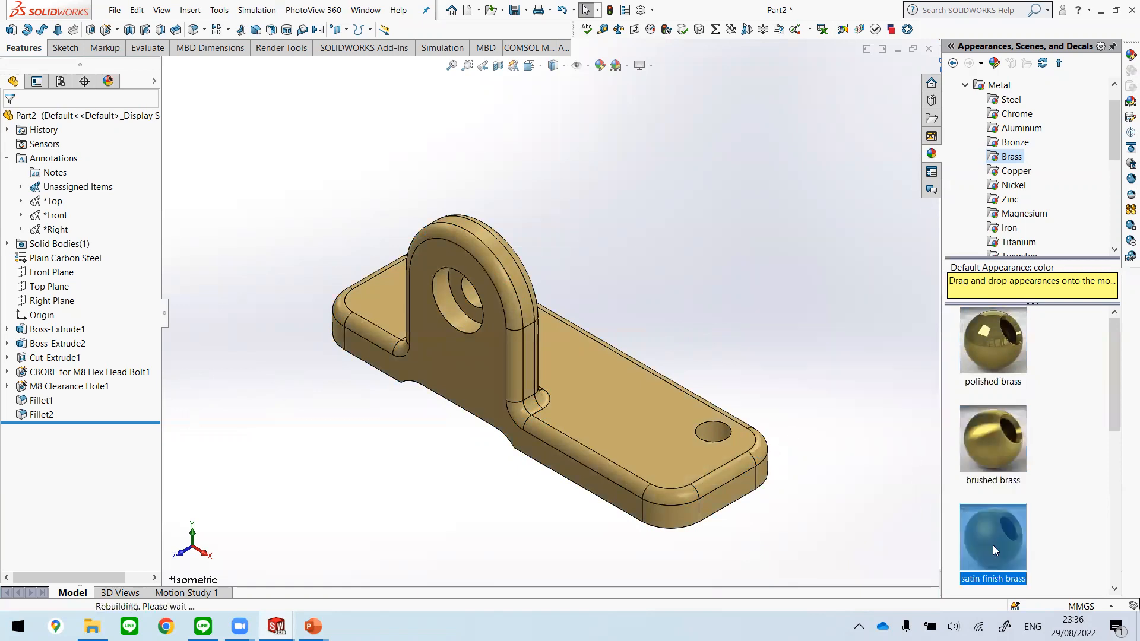
click(1017, 542)
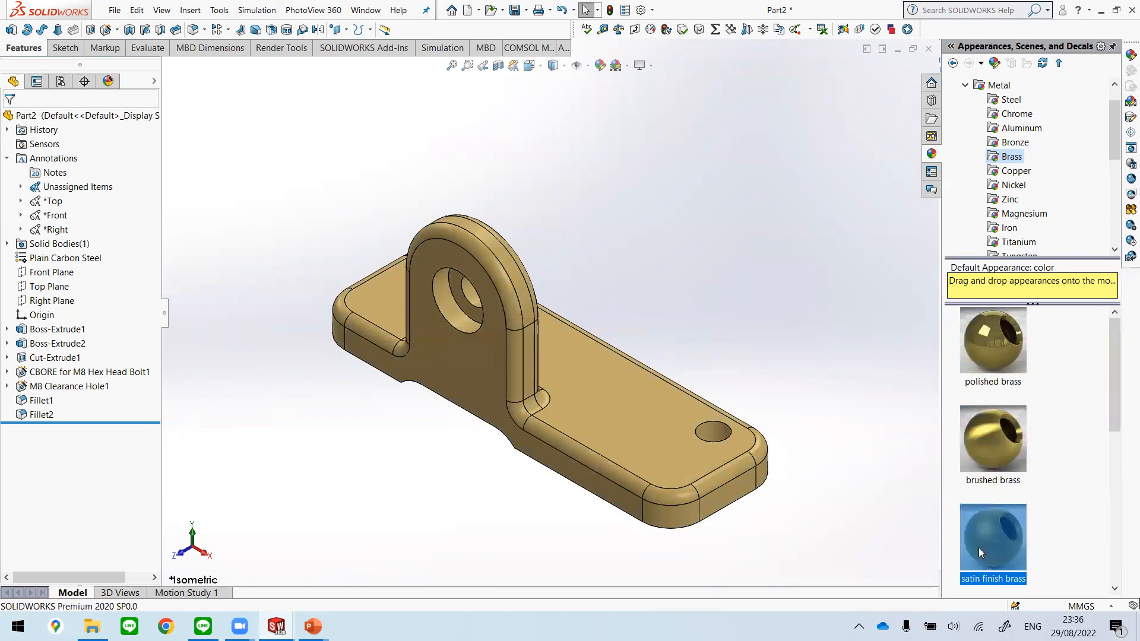
click(1017, 444)
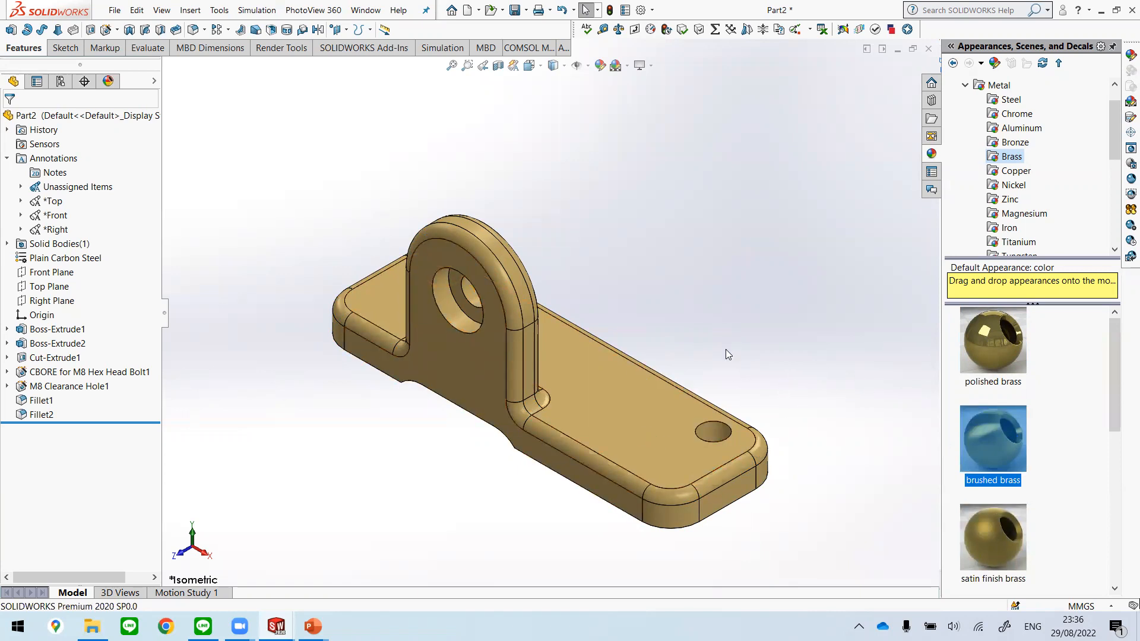
click(685, 250)
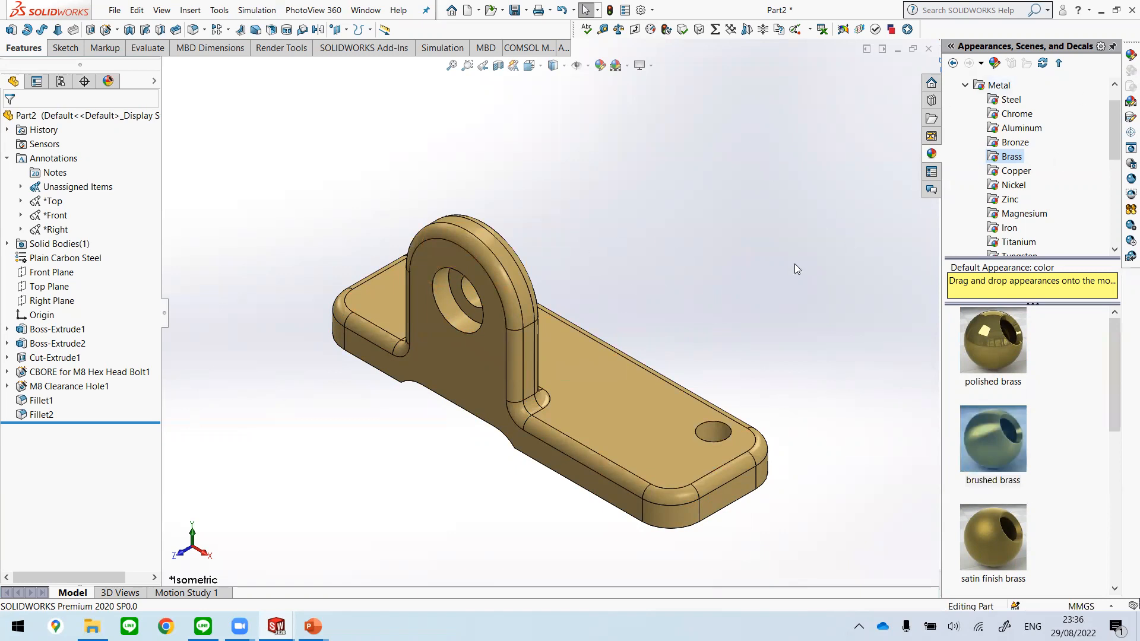
Step: Apply the polished brass appearance to the part
double_click(998, 355)
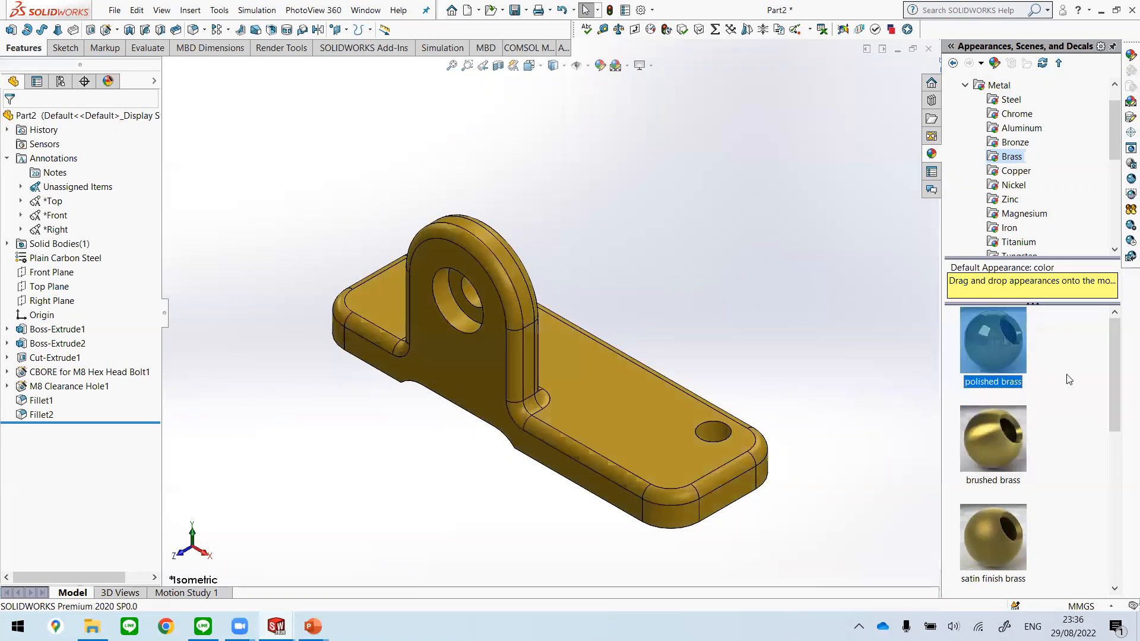
click(841, 388)
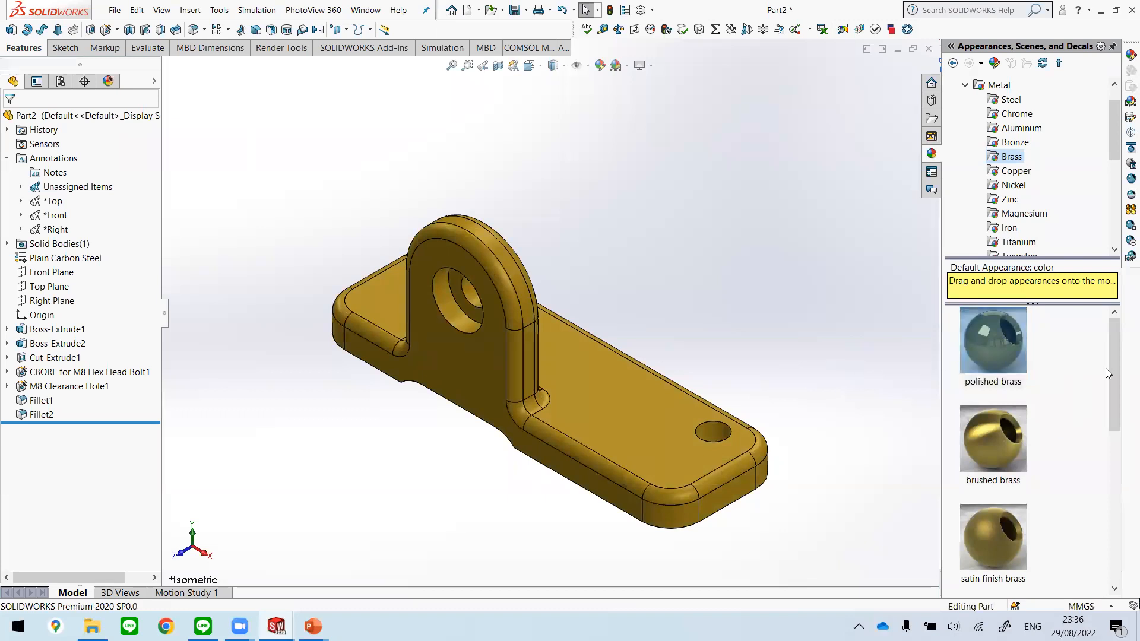
click(313, 10)
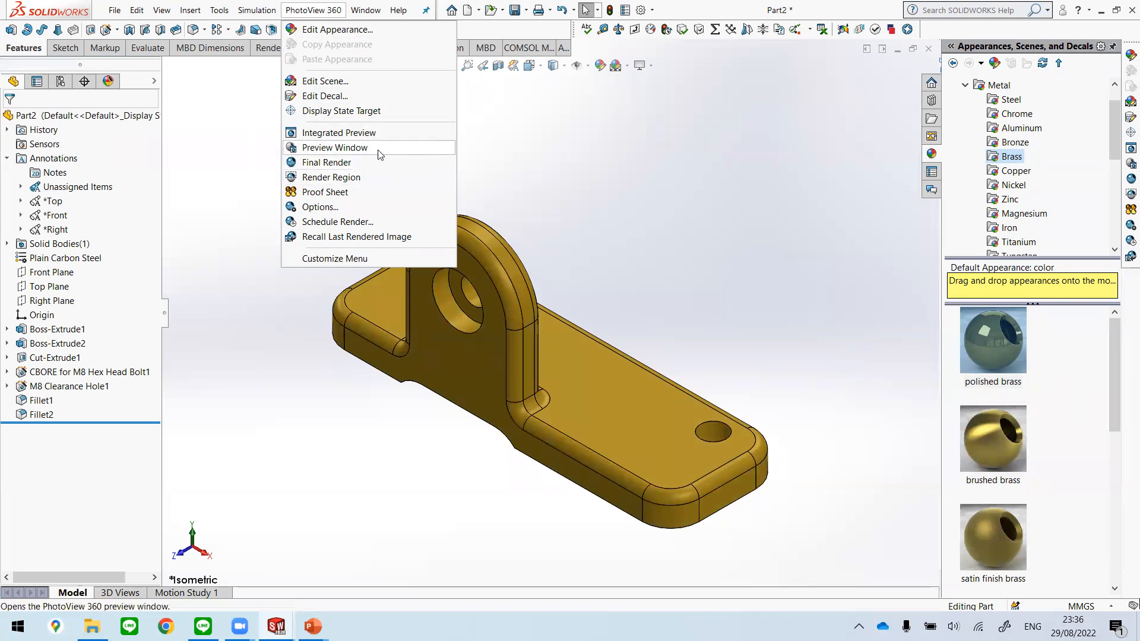
click(335, 148)
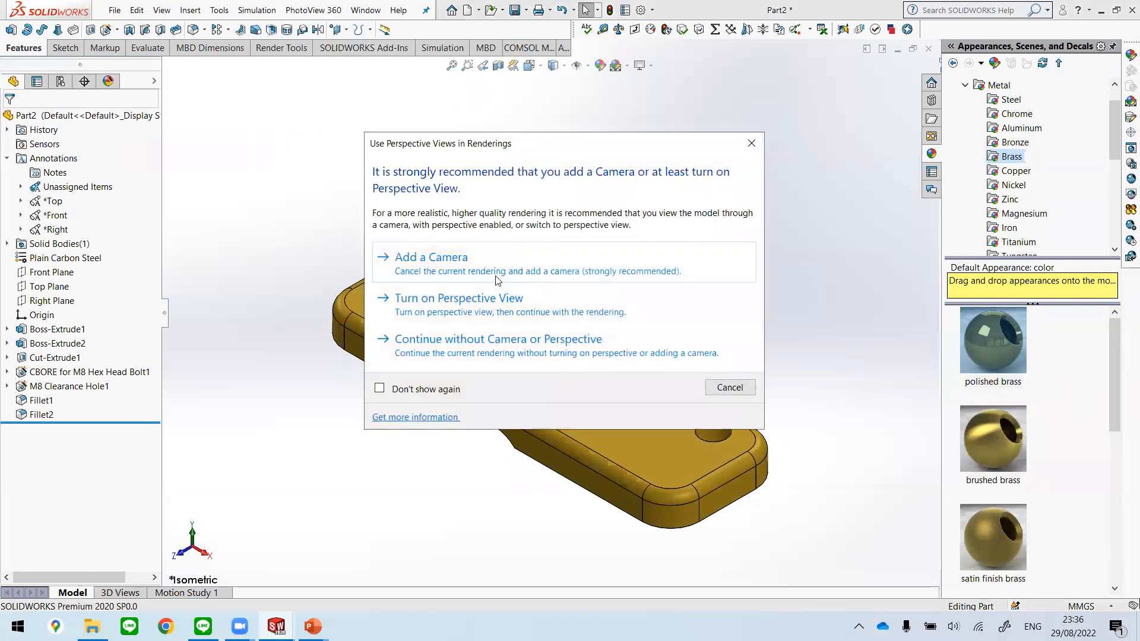
click(734, 386)
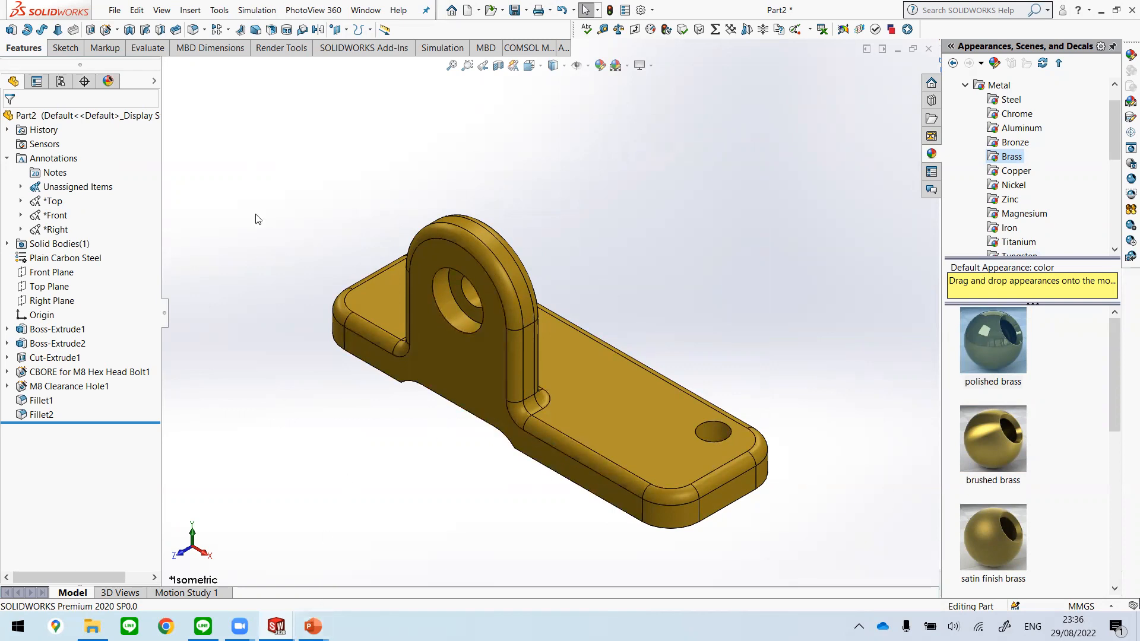
Step: Run a PhotoView 360 final render of the part in the isometric view
click(312, 10)
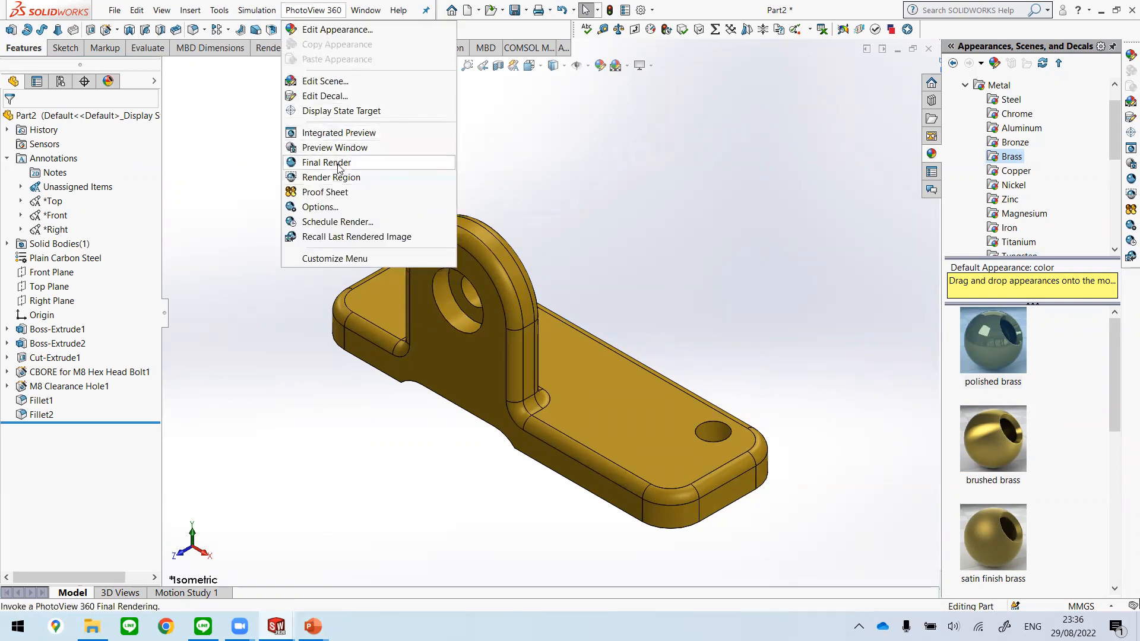
click(369, 167)
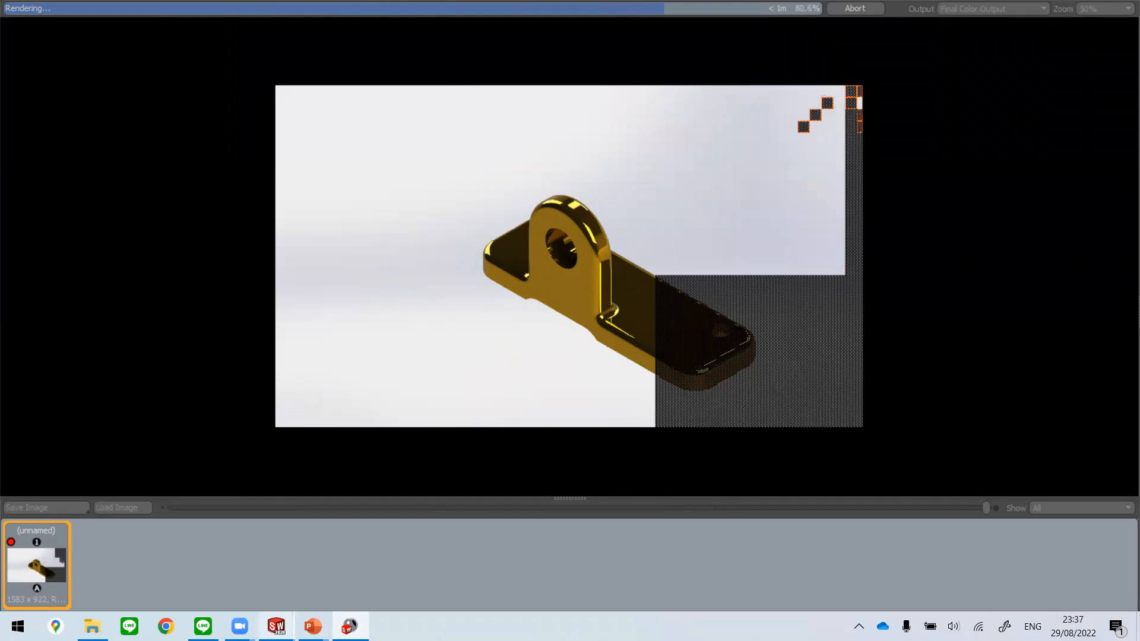
Step: Switch to the Unit 2 presentation in PowerPoint and go to the Topics slide, slide 2
mouse_move(276, 625)
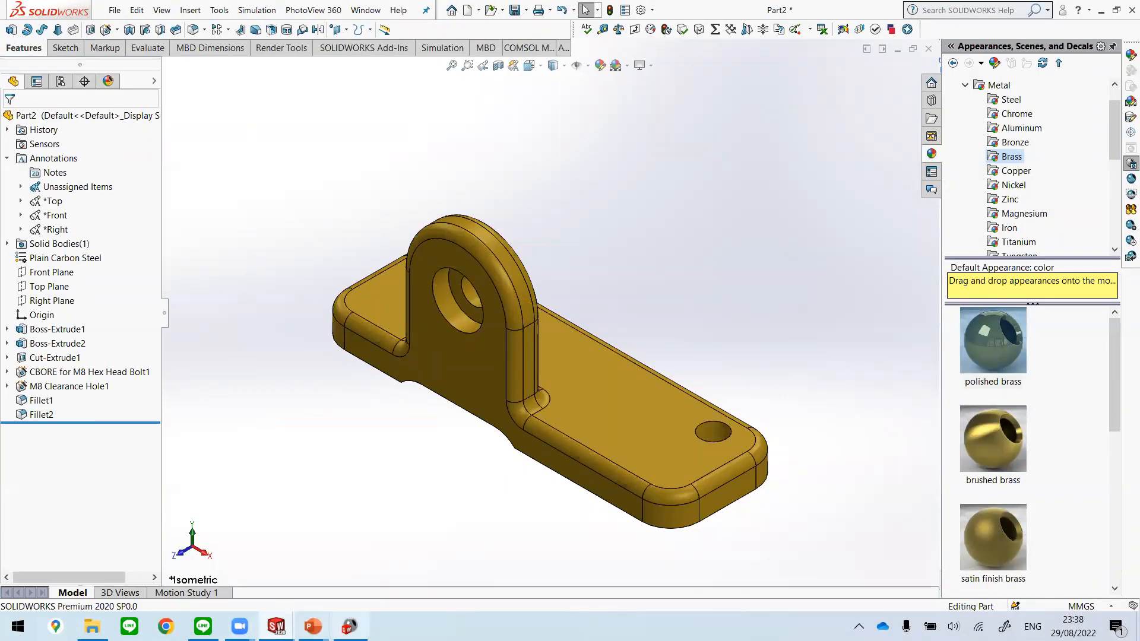
click(313, 627)
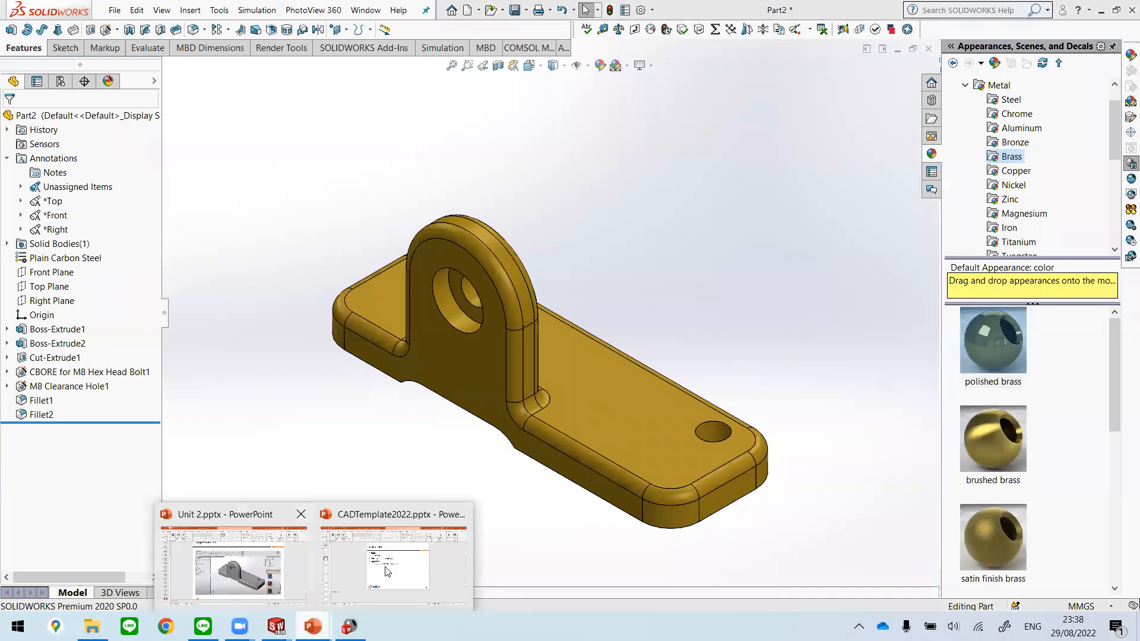
click(282, 575)
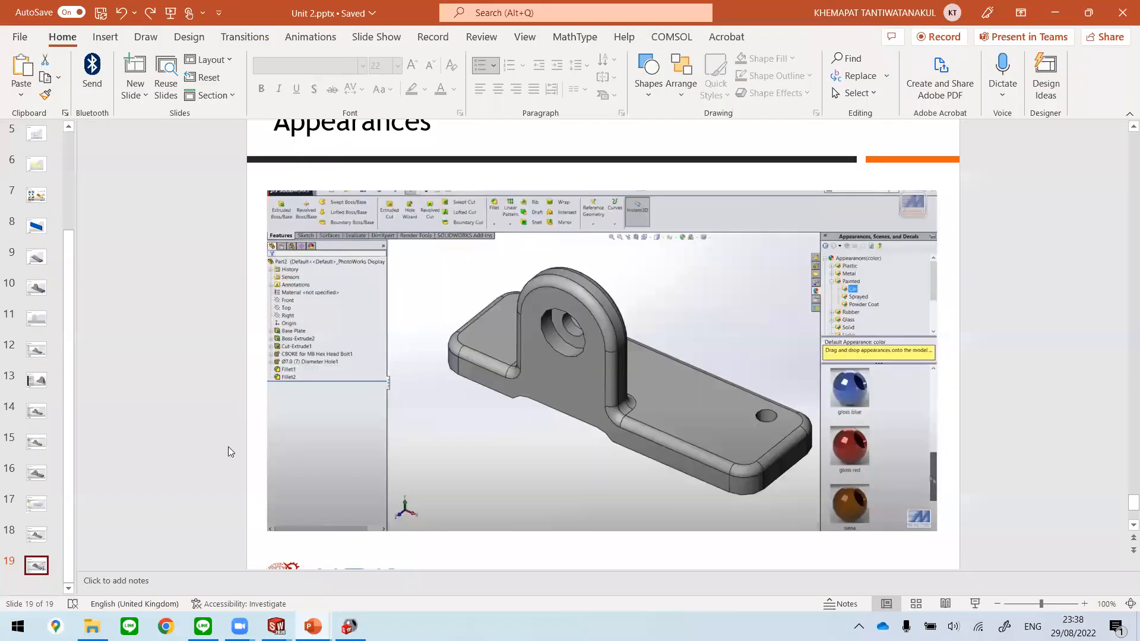
scroll(58, 355, up, 3)
click(31, 171)
click(37, 145)
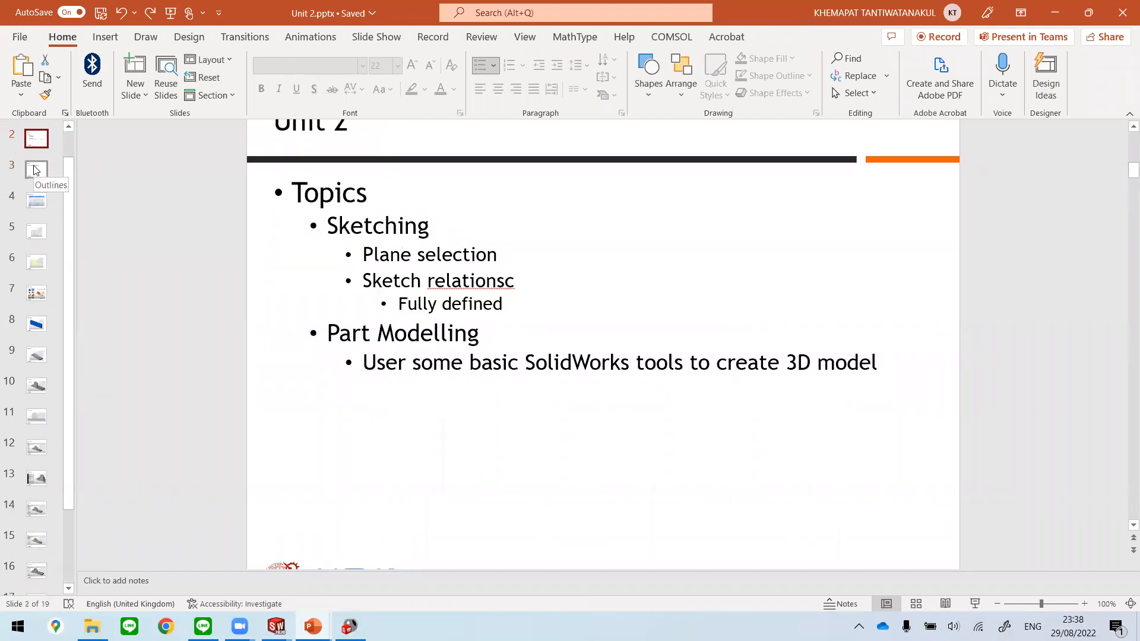
Step: Correct the misspelled "relationsc" to "relations" in the Topics list and save the presentation
click(515, 283)
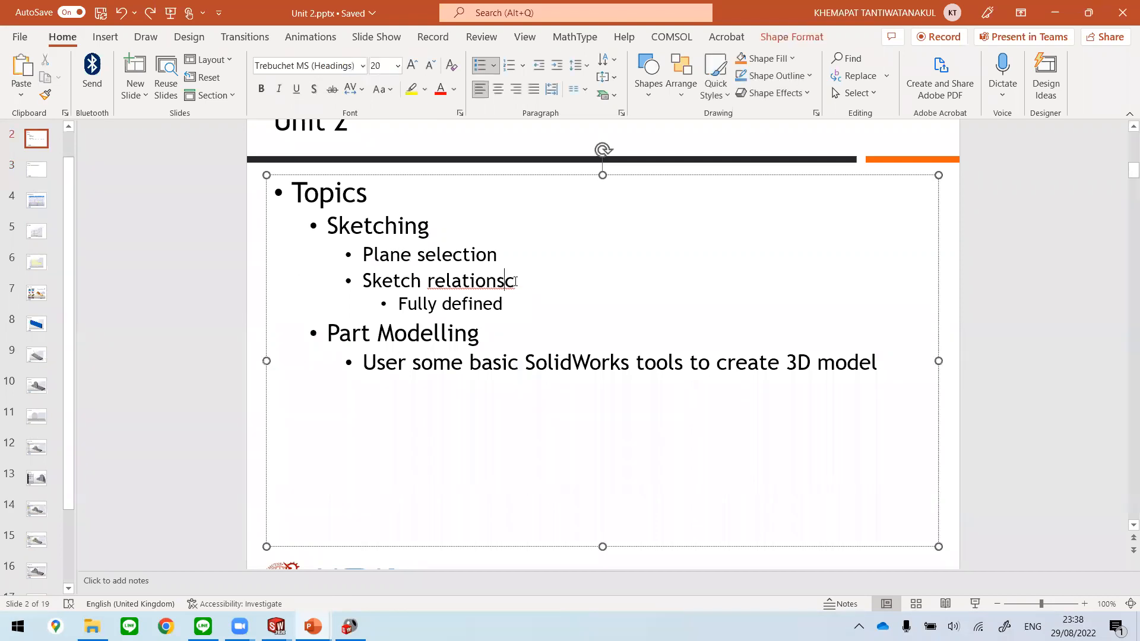
key(Delete)
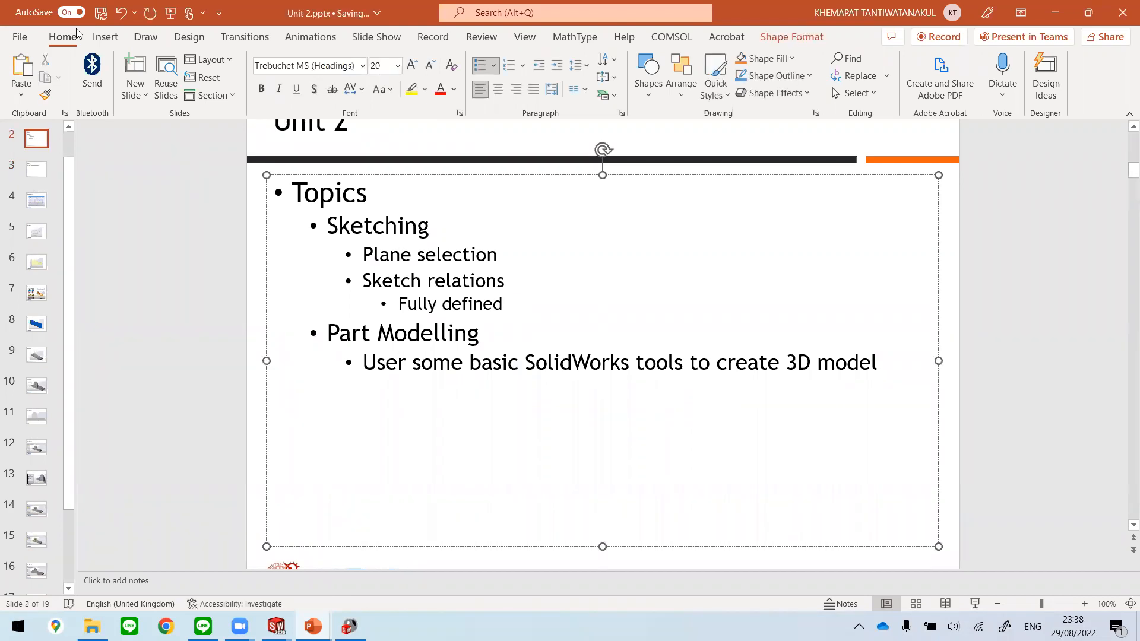
click(101, 13)
Step: Return to the title slide and look through the Unit 2 presentation's slides
click(51, 168)
click(36, 143)
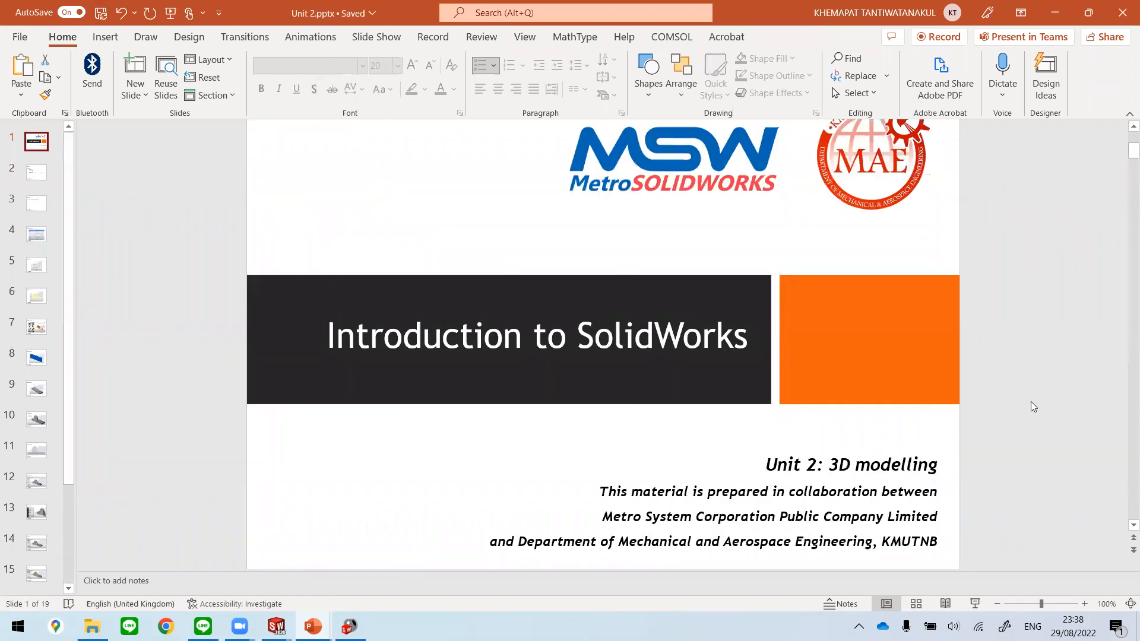
scroll(968, 297, up, 1)
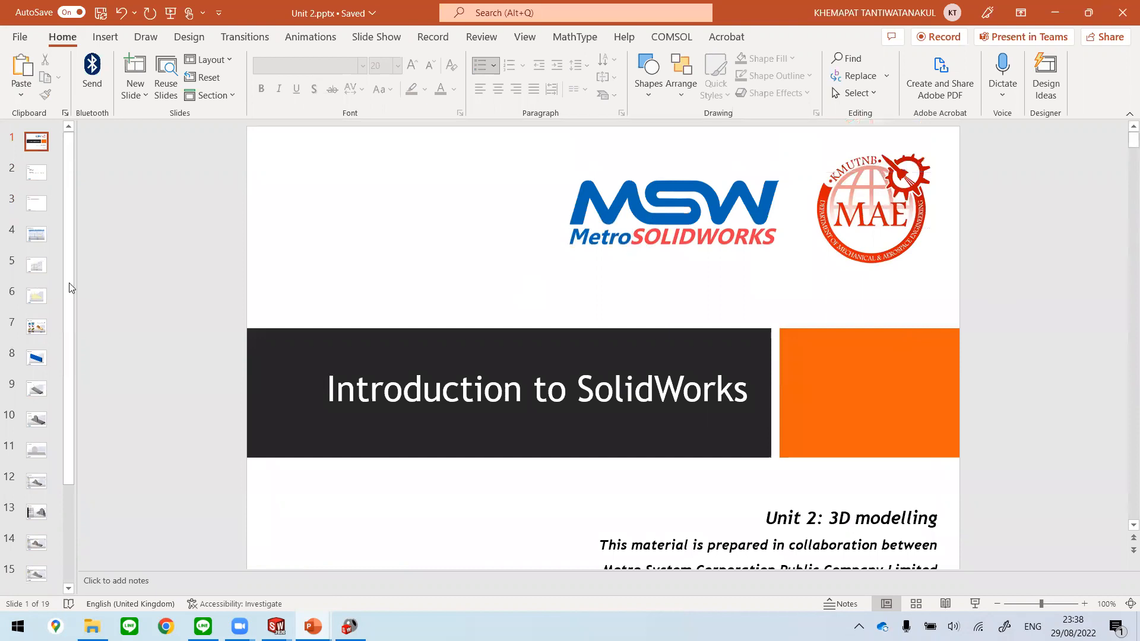
scroll(107, 285, down, 2)
scroll(76, 493, down, 1)
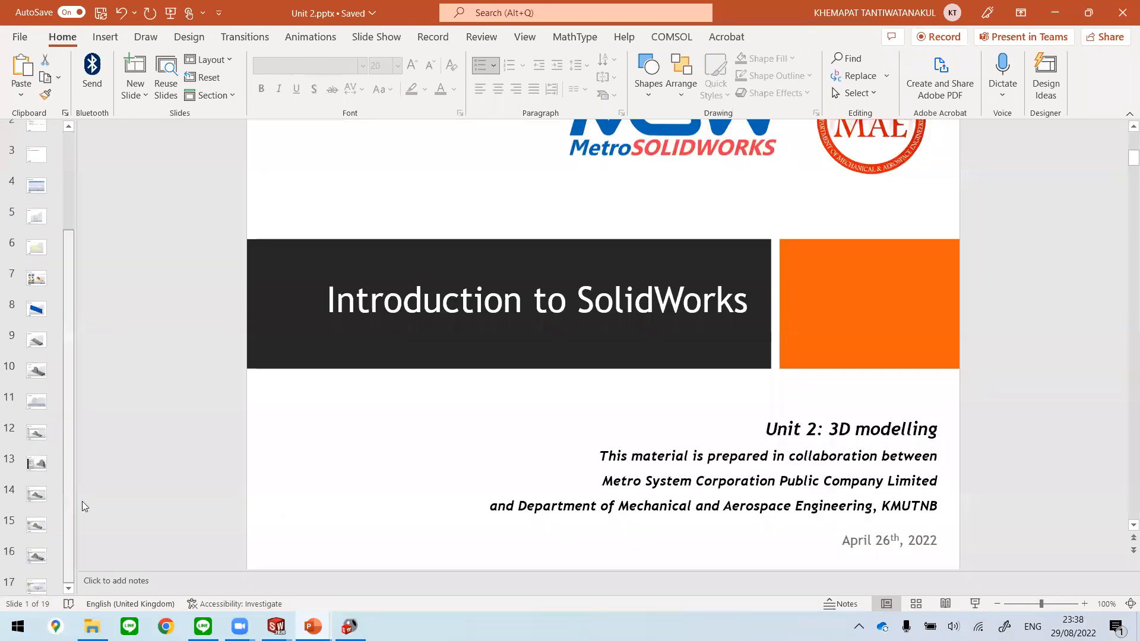
Step: Look at slides 18 and 19 of the Unit 2 presentation and return to slide 18
scroll(38, 559, down, 2)
click(38, 537)
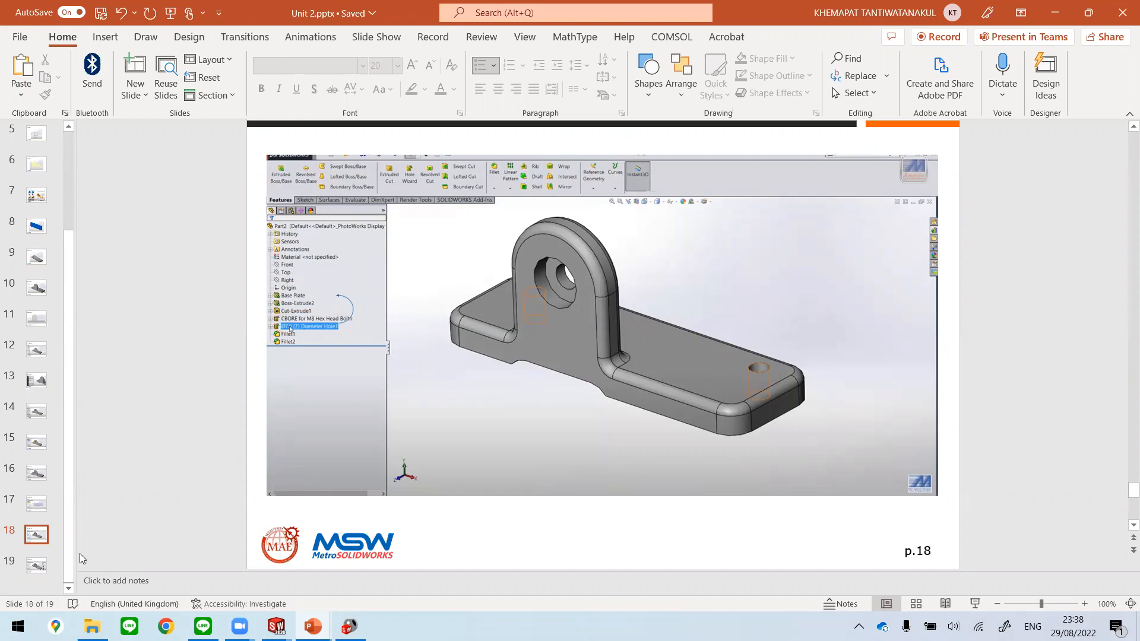
click(41, 565)
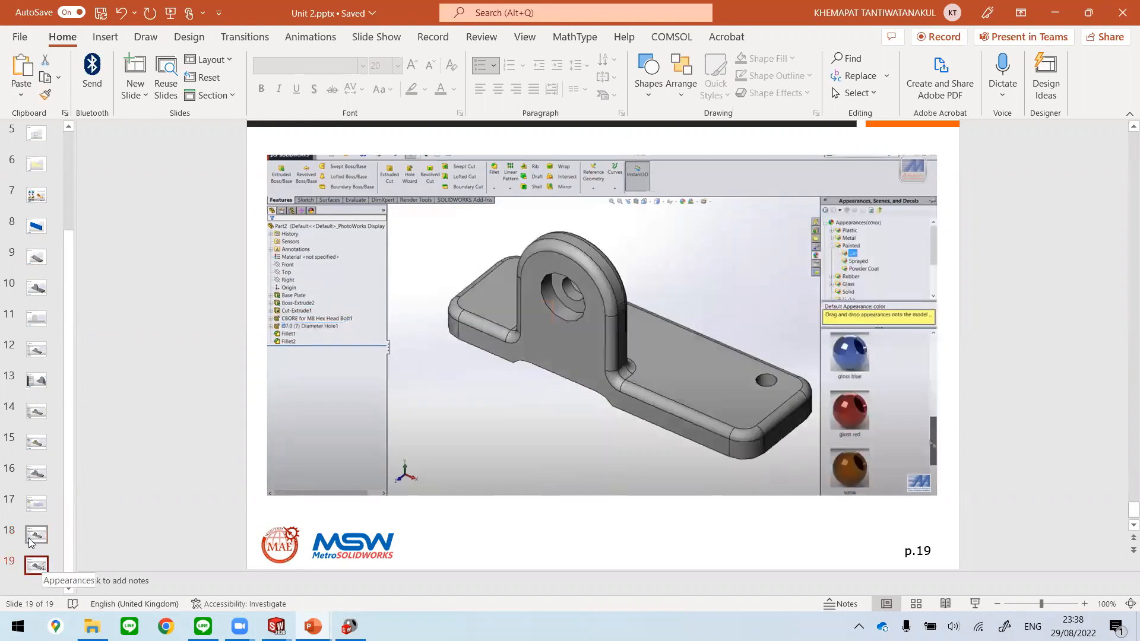
click(33, 542)
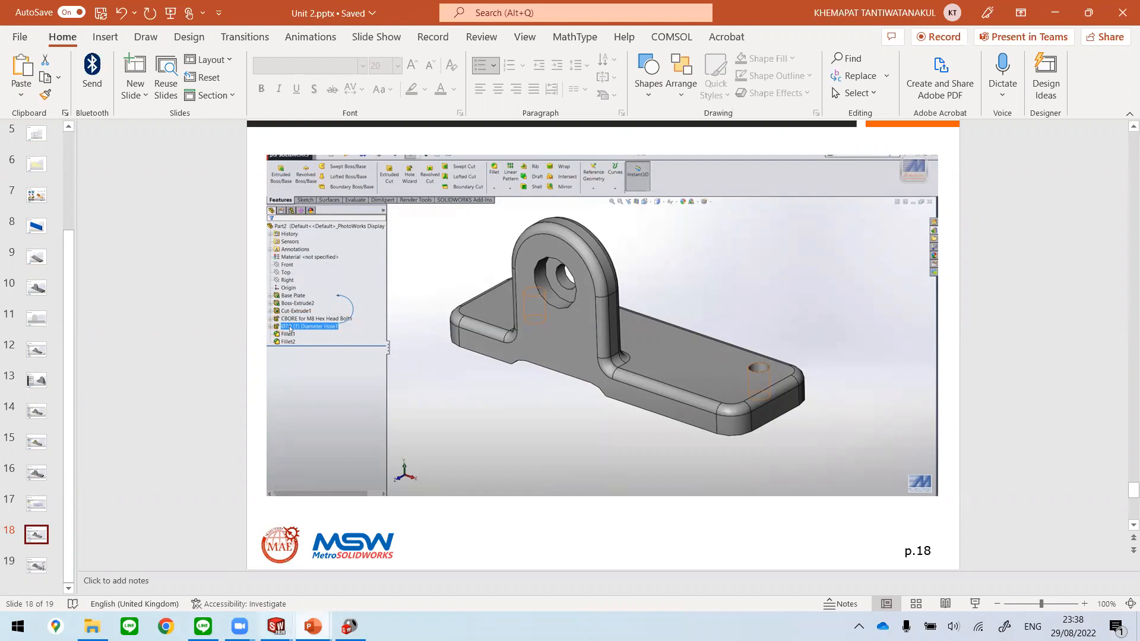
Step: Switch to SOLIDWORKS and move the M8 clearance hole feature above the M8 hex head bolt counterbore in the feature tree
mouse_move(276, 626)
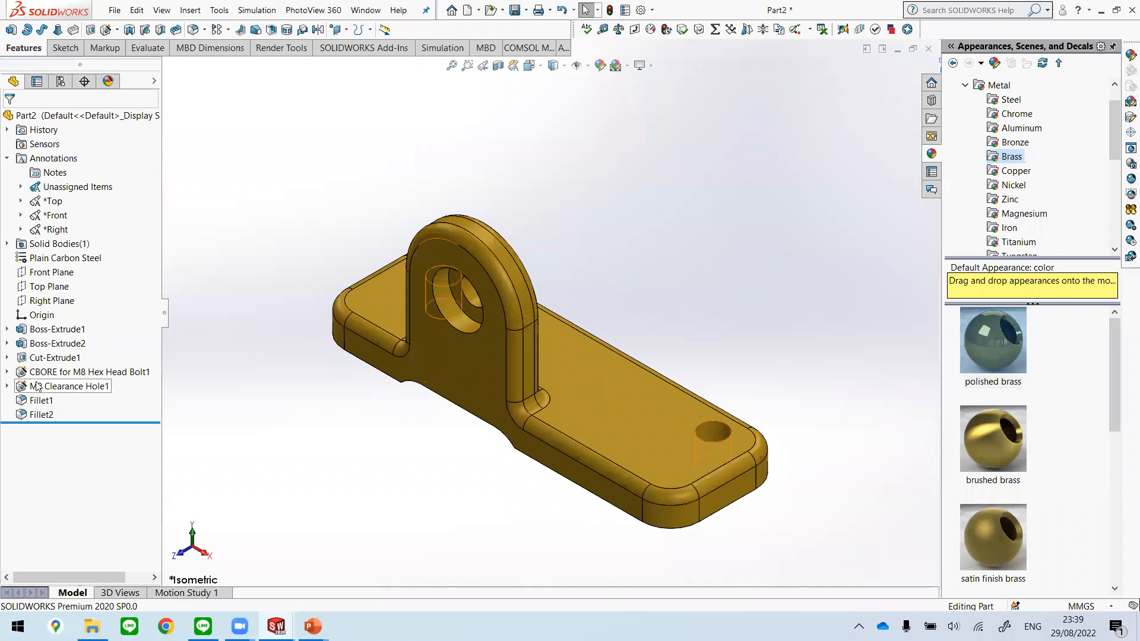
click(62, 389)
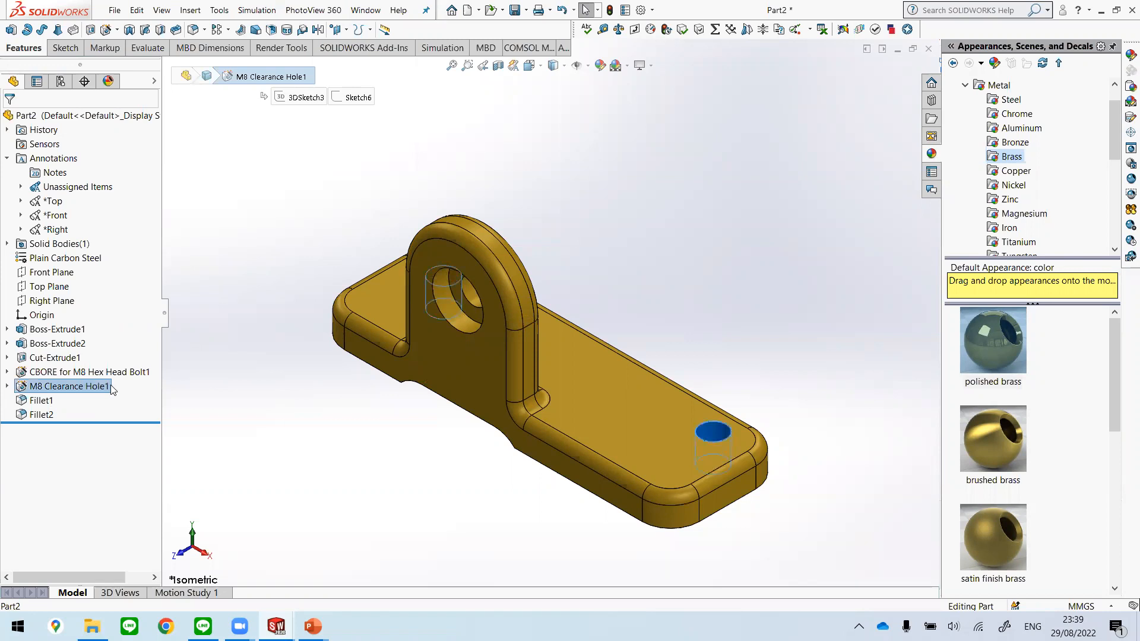
drag(126, 360, 129, 366)
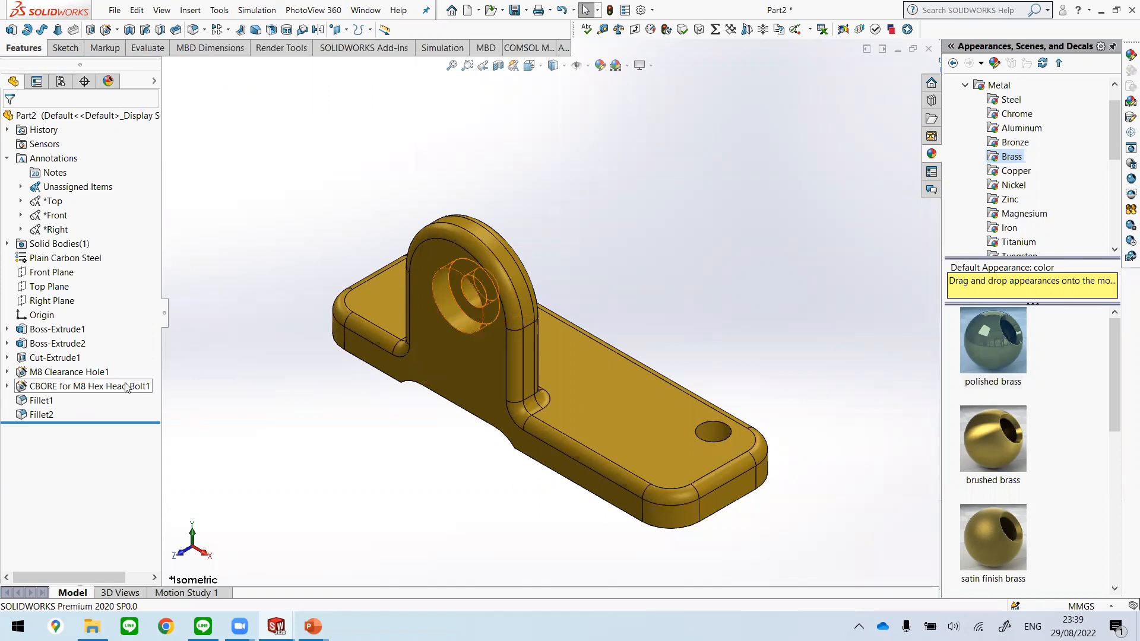
Step: Select the base plate and hole features in turn and try reordering the two hole features in the feature tree
click(36, 384)
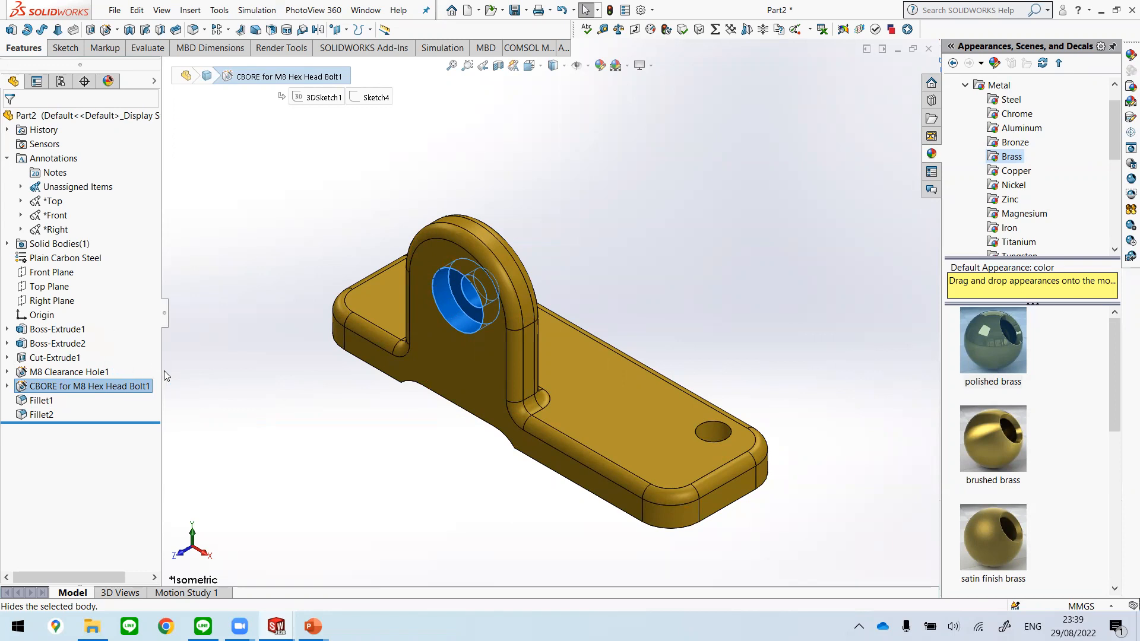
click(79, 330)
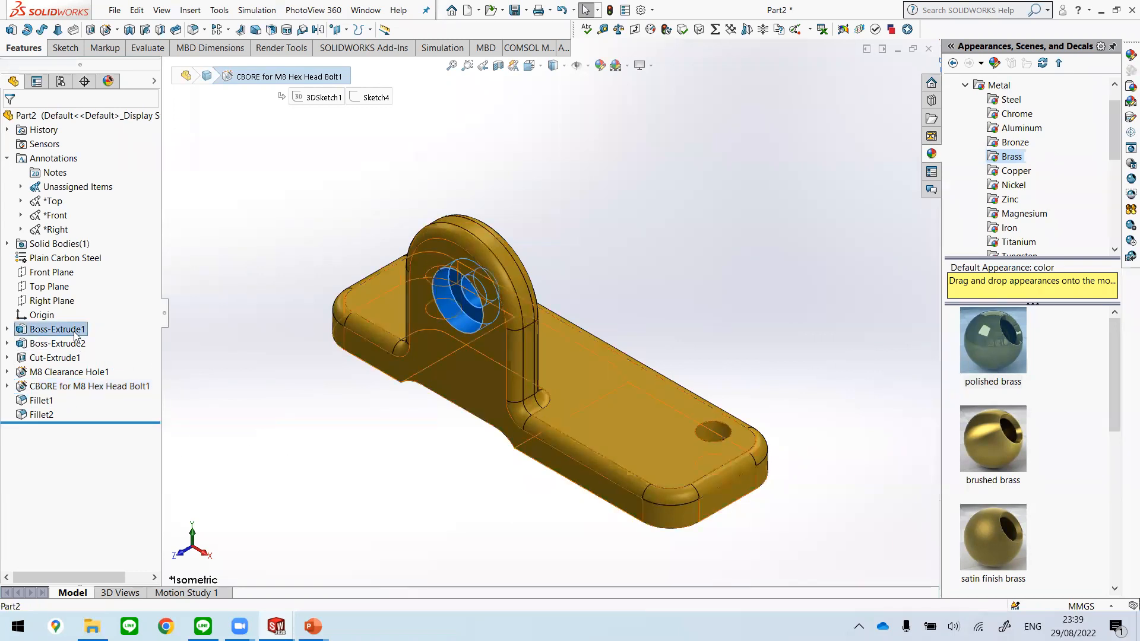
click(70, 387)
click(65, 373)
drag(83, 374, 49, 385)
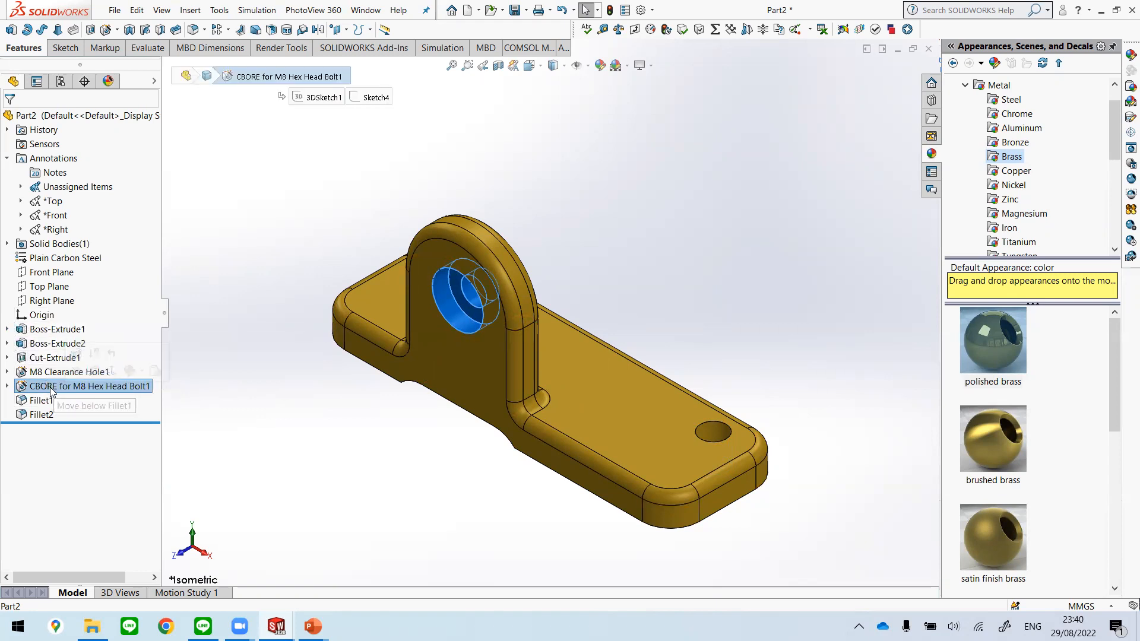
Step: Examine the upright boss, its counterbored hole and the base plate holes from several angles
click(57, 344)
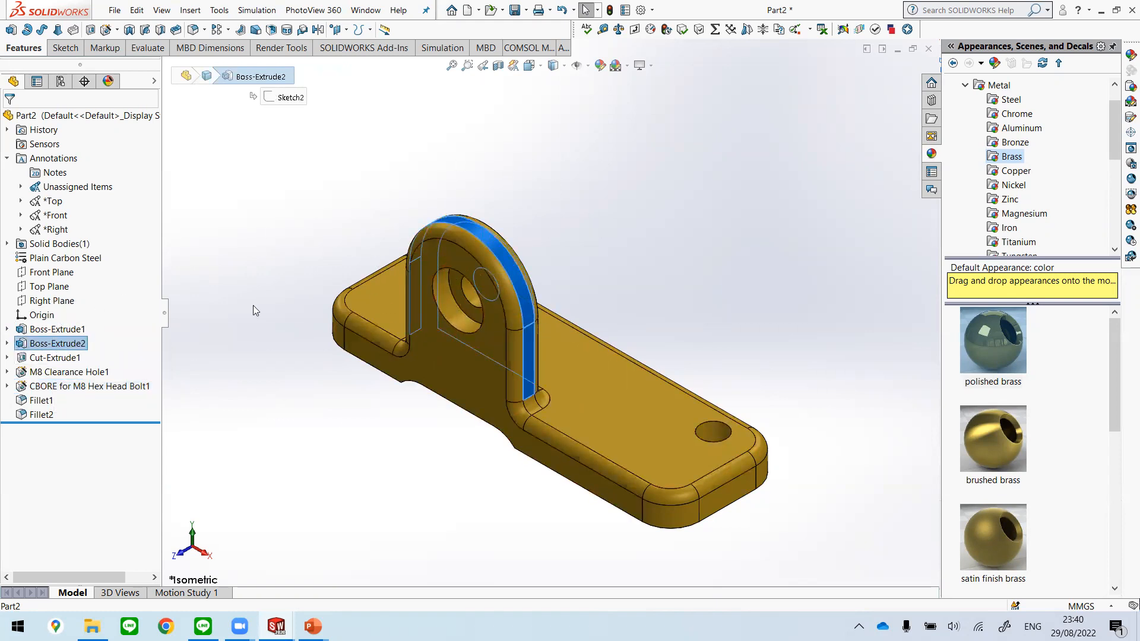
middle_drag(471, 402, 416, 368)
click(767, 246)
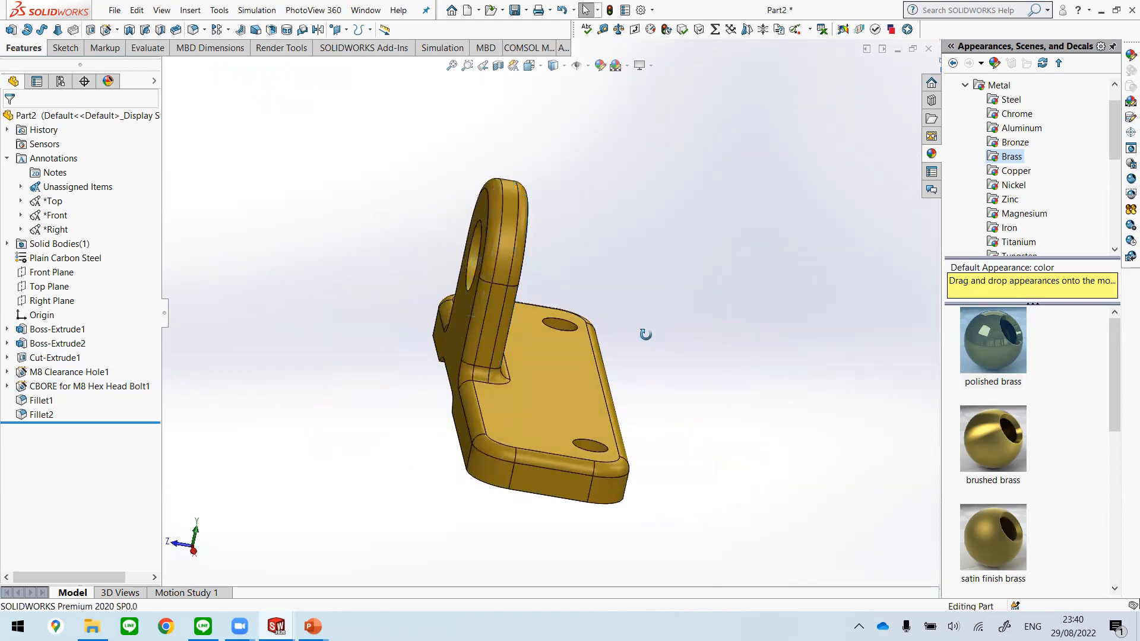
middle_drag(645, 335, 608, 300)
middle_drag(479, 450, 542, 438)
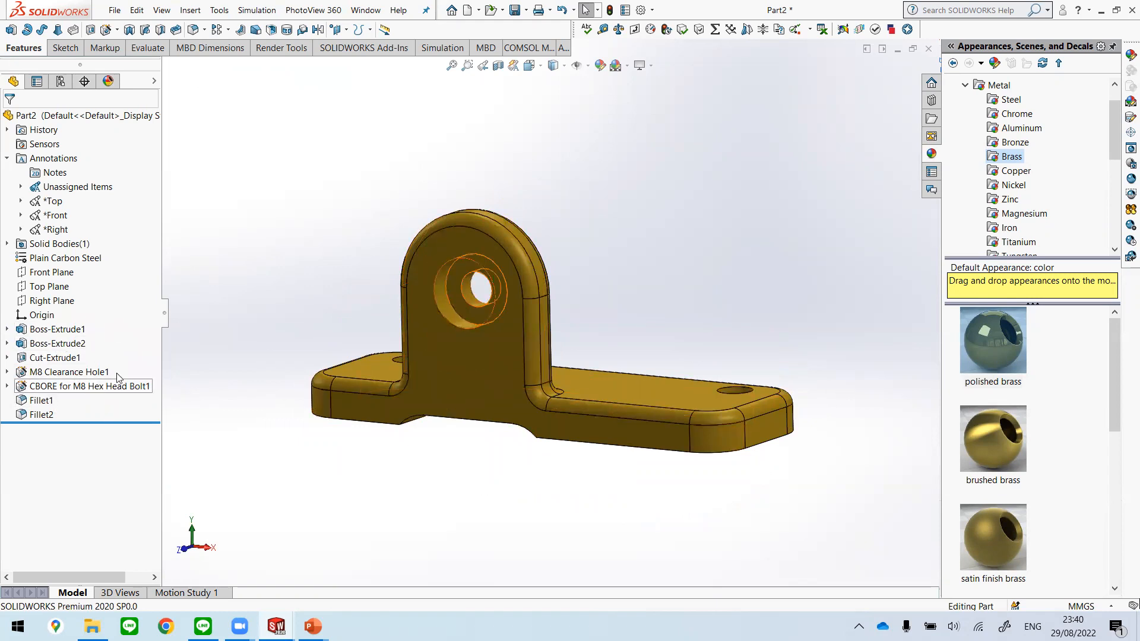
middle_drag(626, 323, 474, 258)
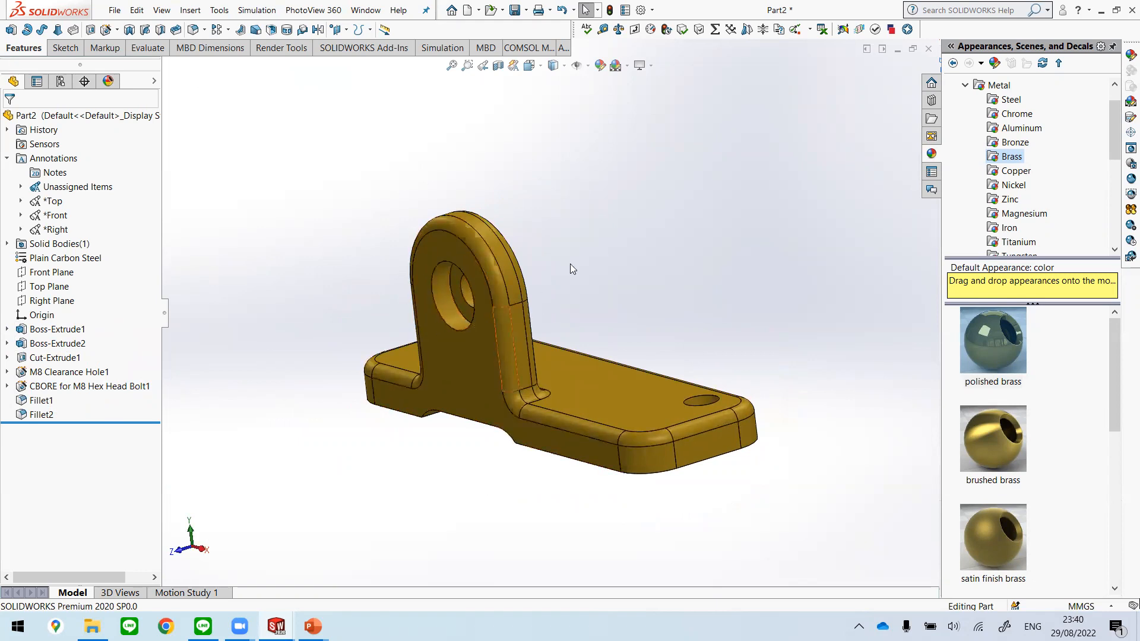
middle_drag(569, 341, 530, 235)
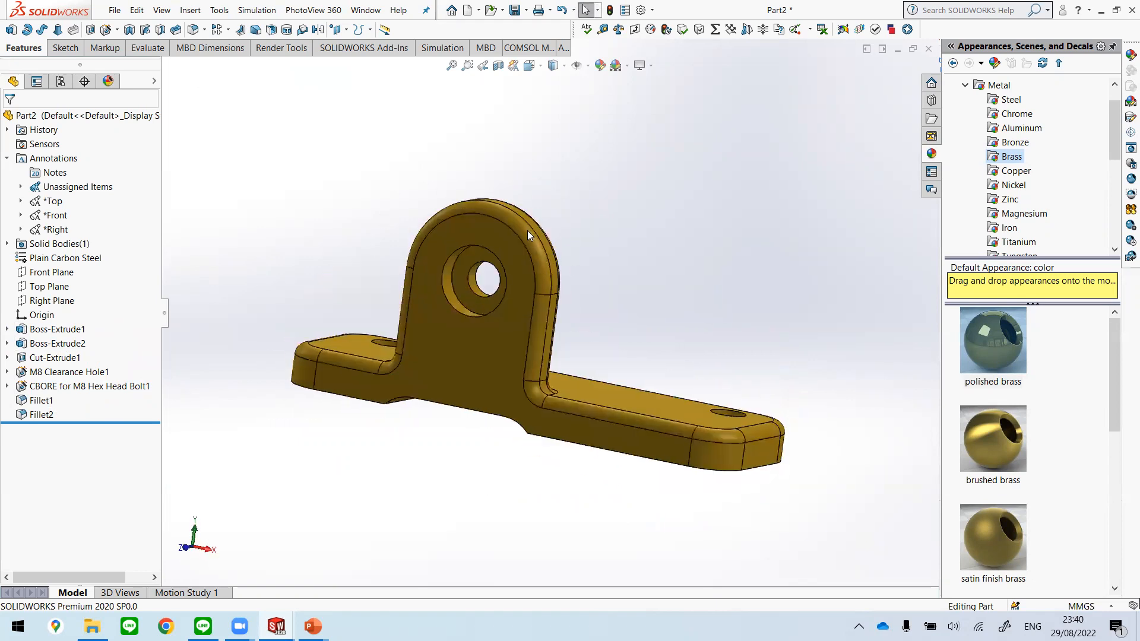
middle_drag(522, 323, 683, 285)
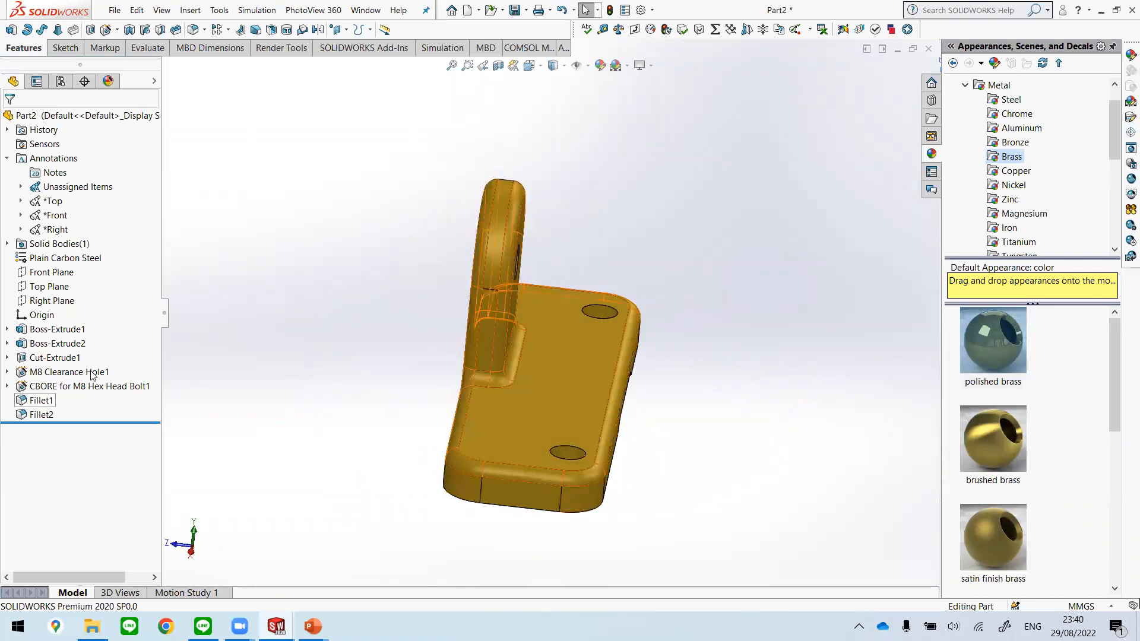
Step: Try once more to swap the counterbore and the M8 clearance hole in the feature order
drag(88, 386, 137, 426)
drag(98, 361, 80, 394)
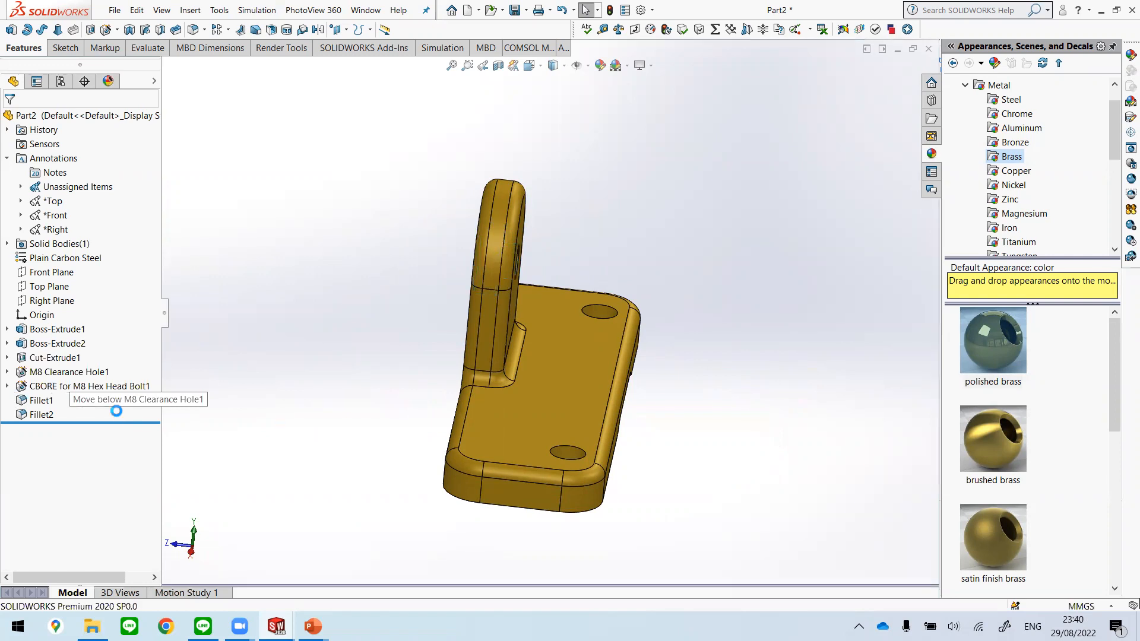
Step: Return the part to the isometric view
middle_drag(291, 281, 624, 390)
key(space)
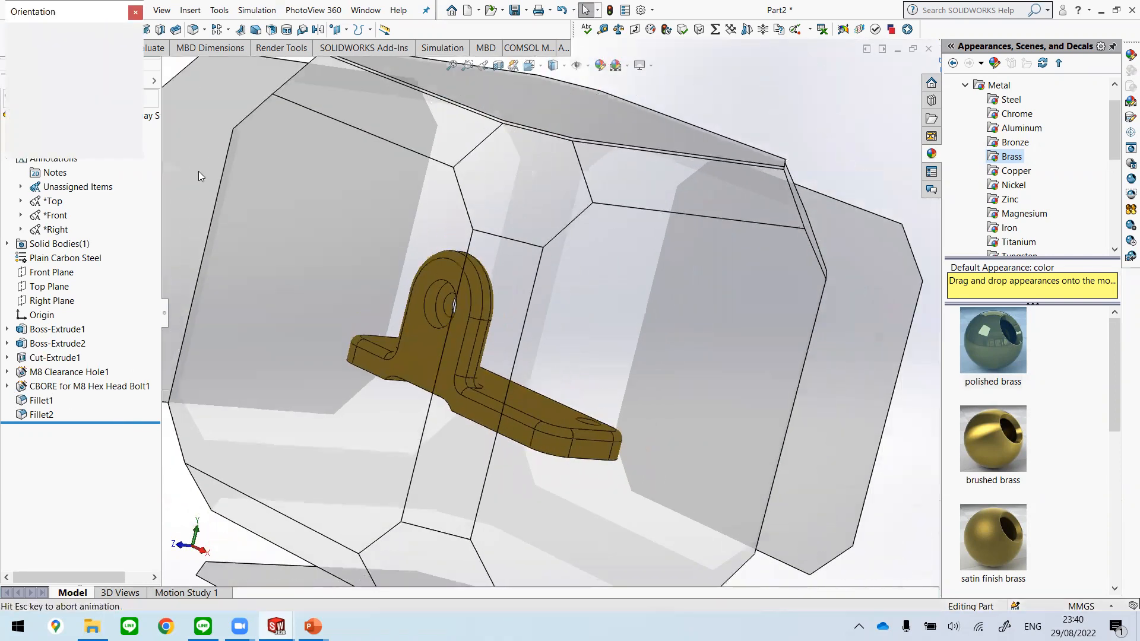
click(127, 52)
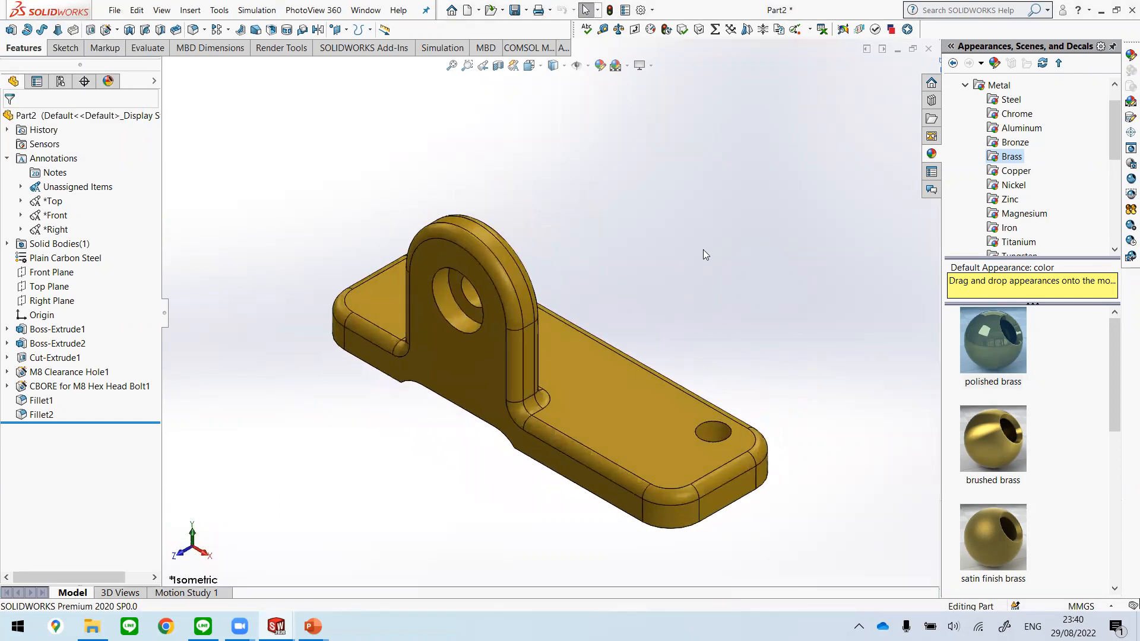